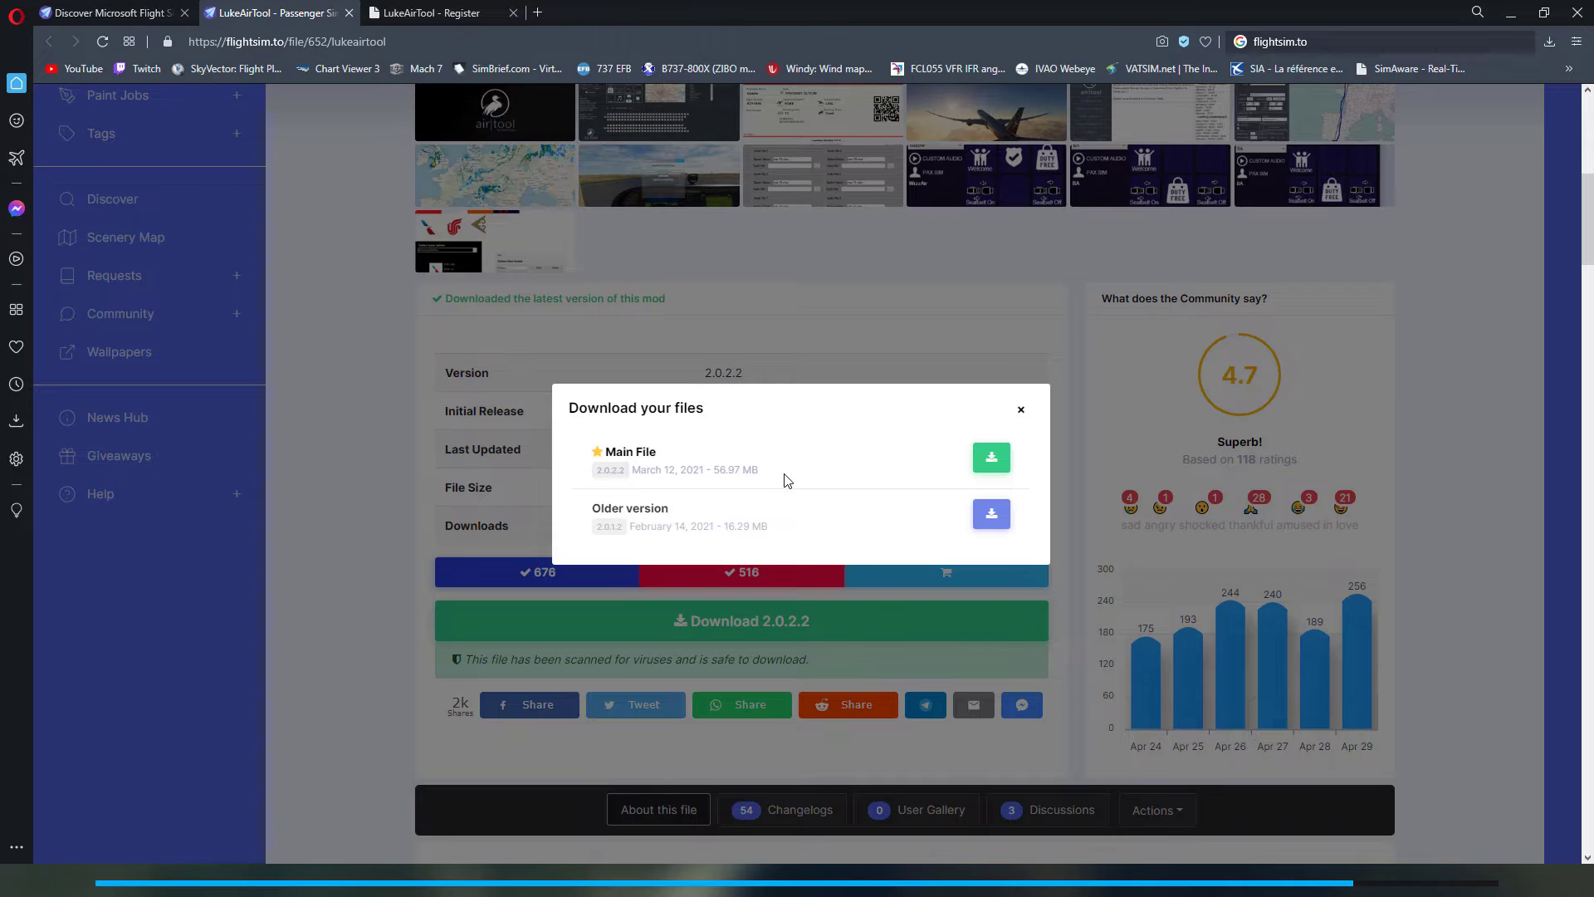
Try to download the LukeAirTool 2.0.2.2 main file and look into the launcher archive already in Downloads
left_click(991, 457)
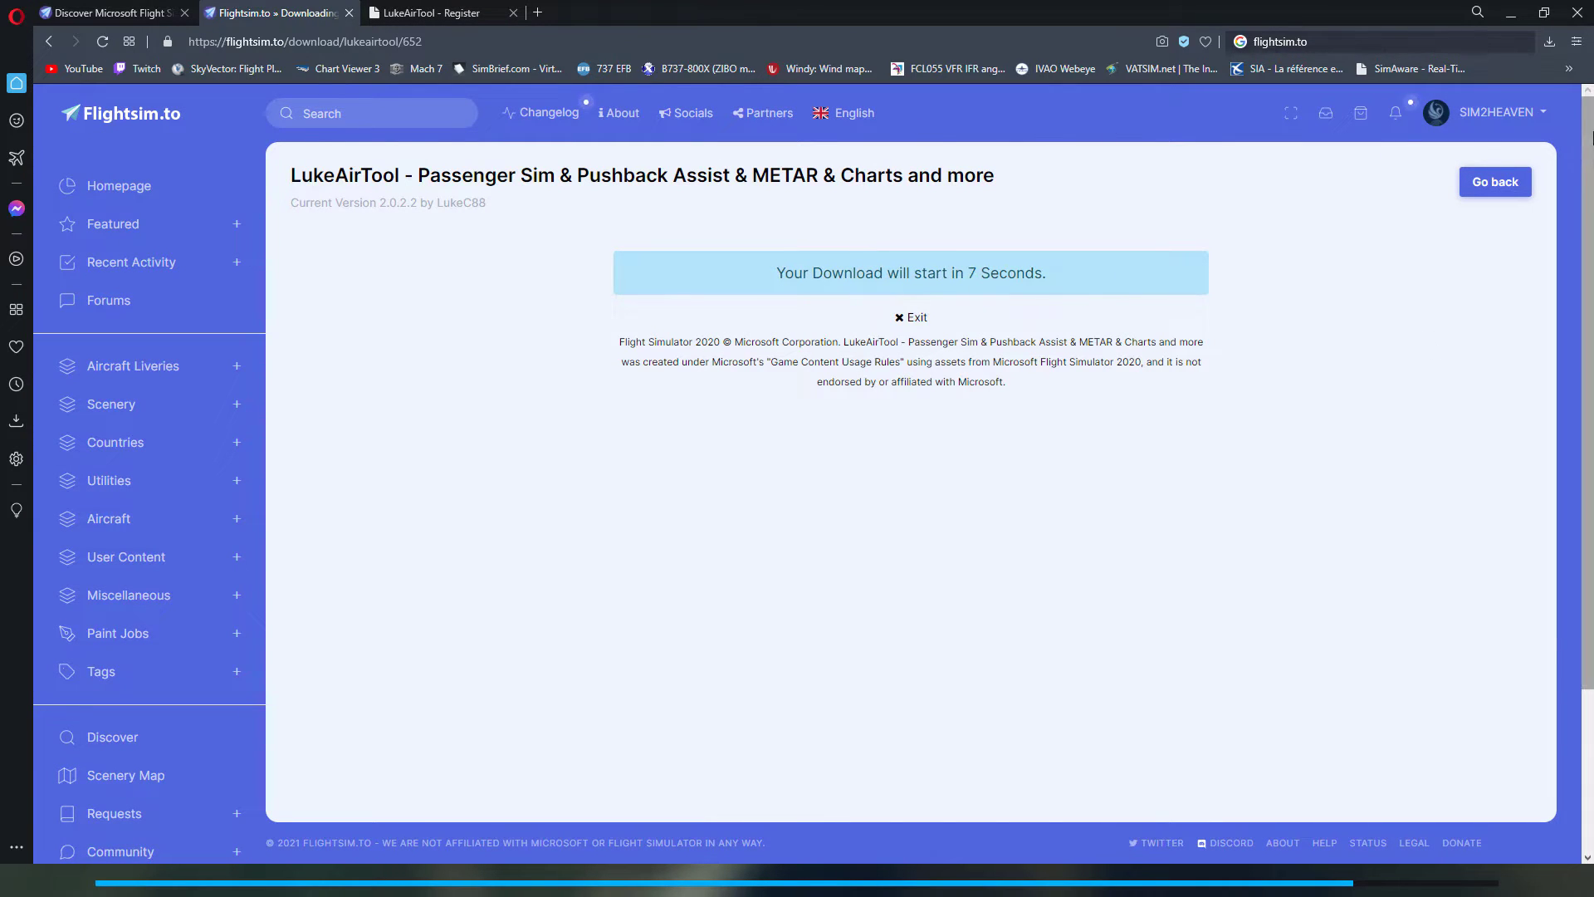
left_click(1550, 43)
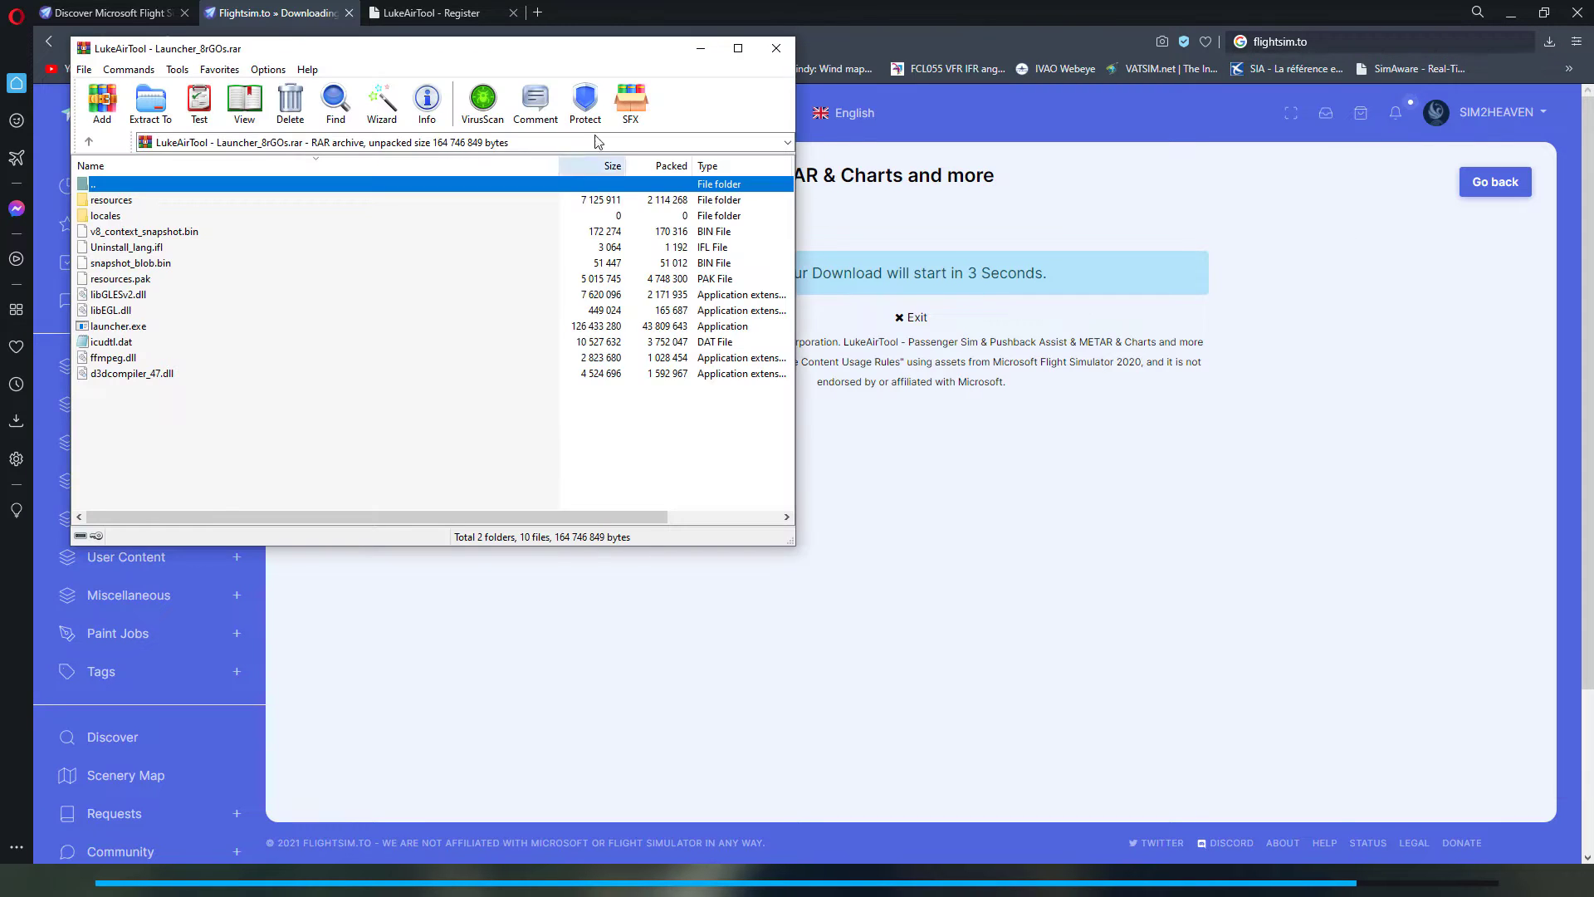
left_click_drag(494, 58, 843, 82)
left_click(439, 163)
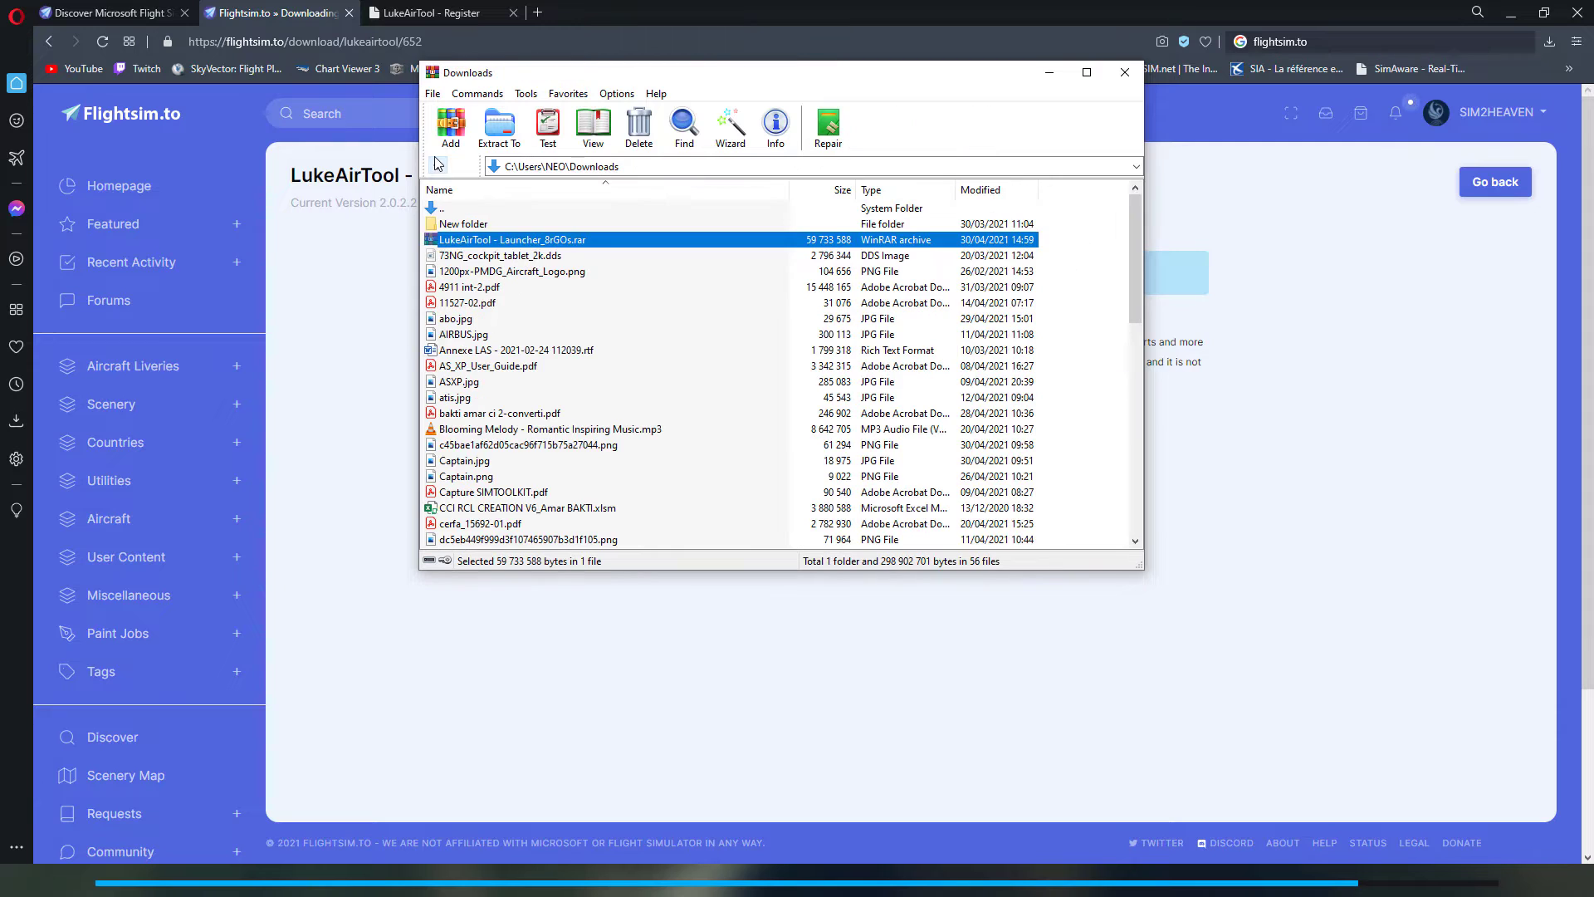
double_click(477, 241)
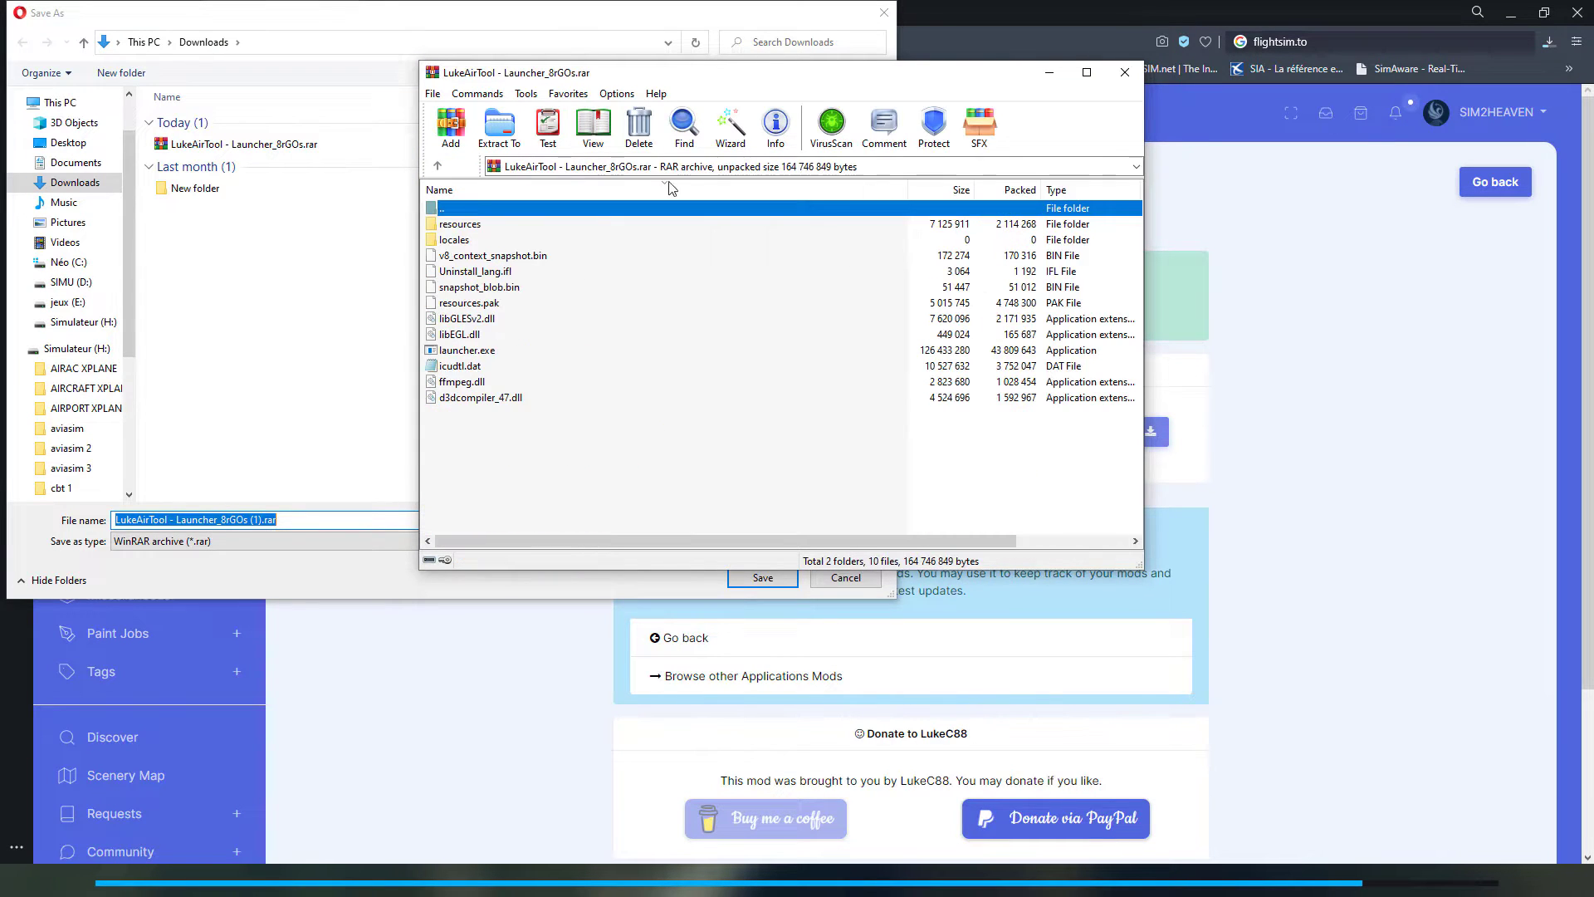
left_click(885, 14)
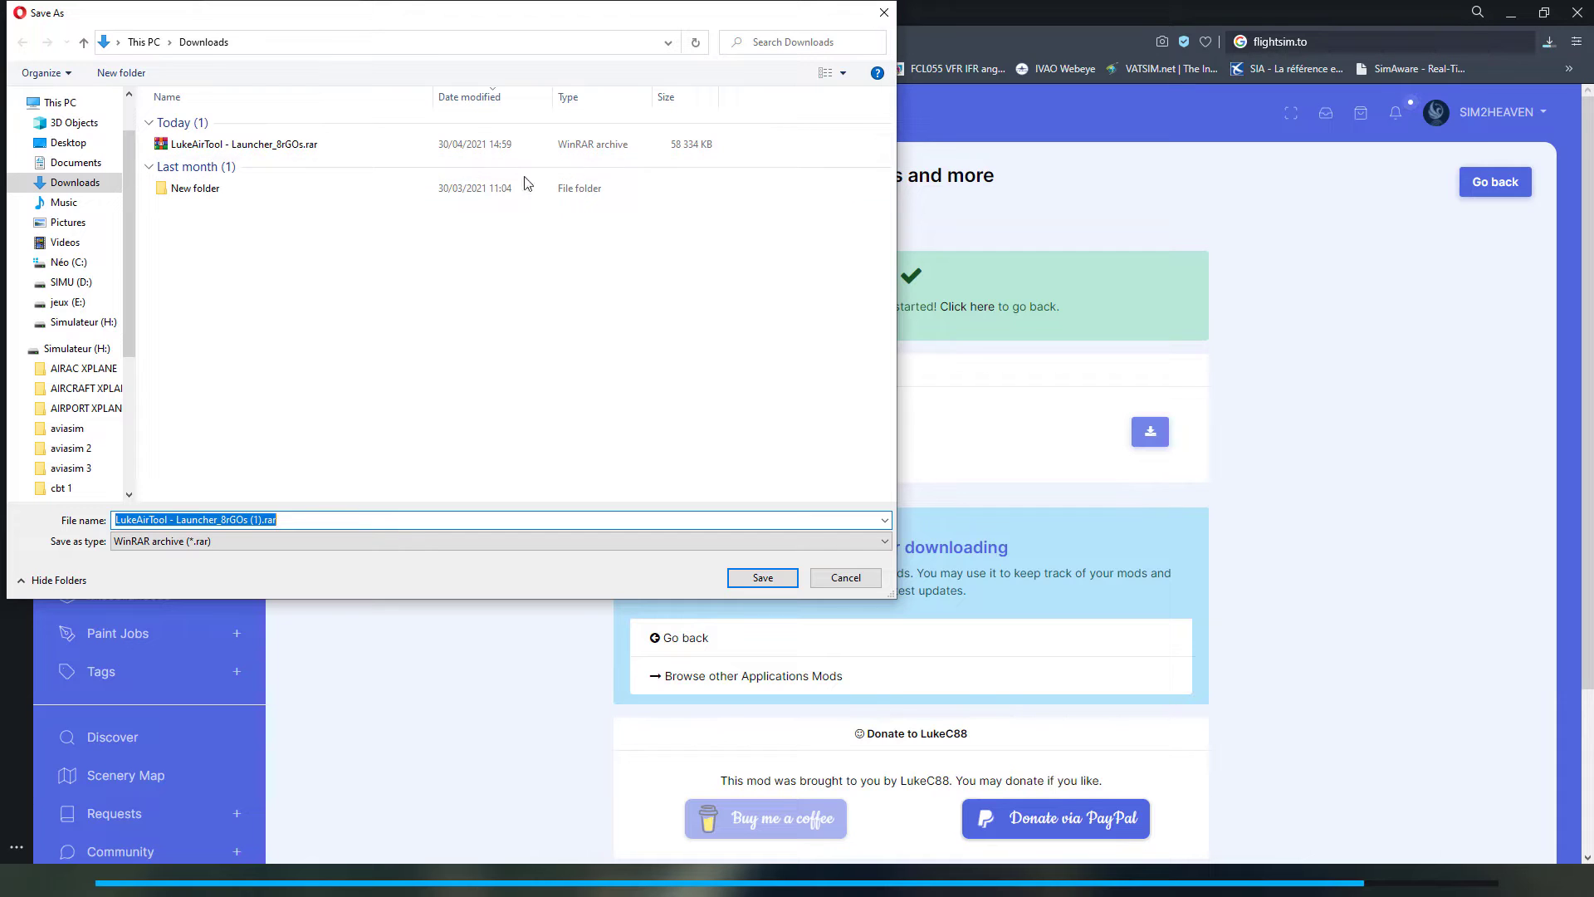
left_click(884, 14)
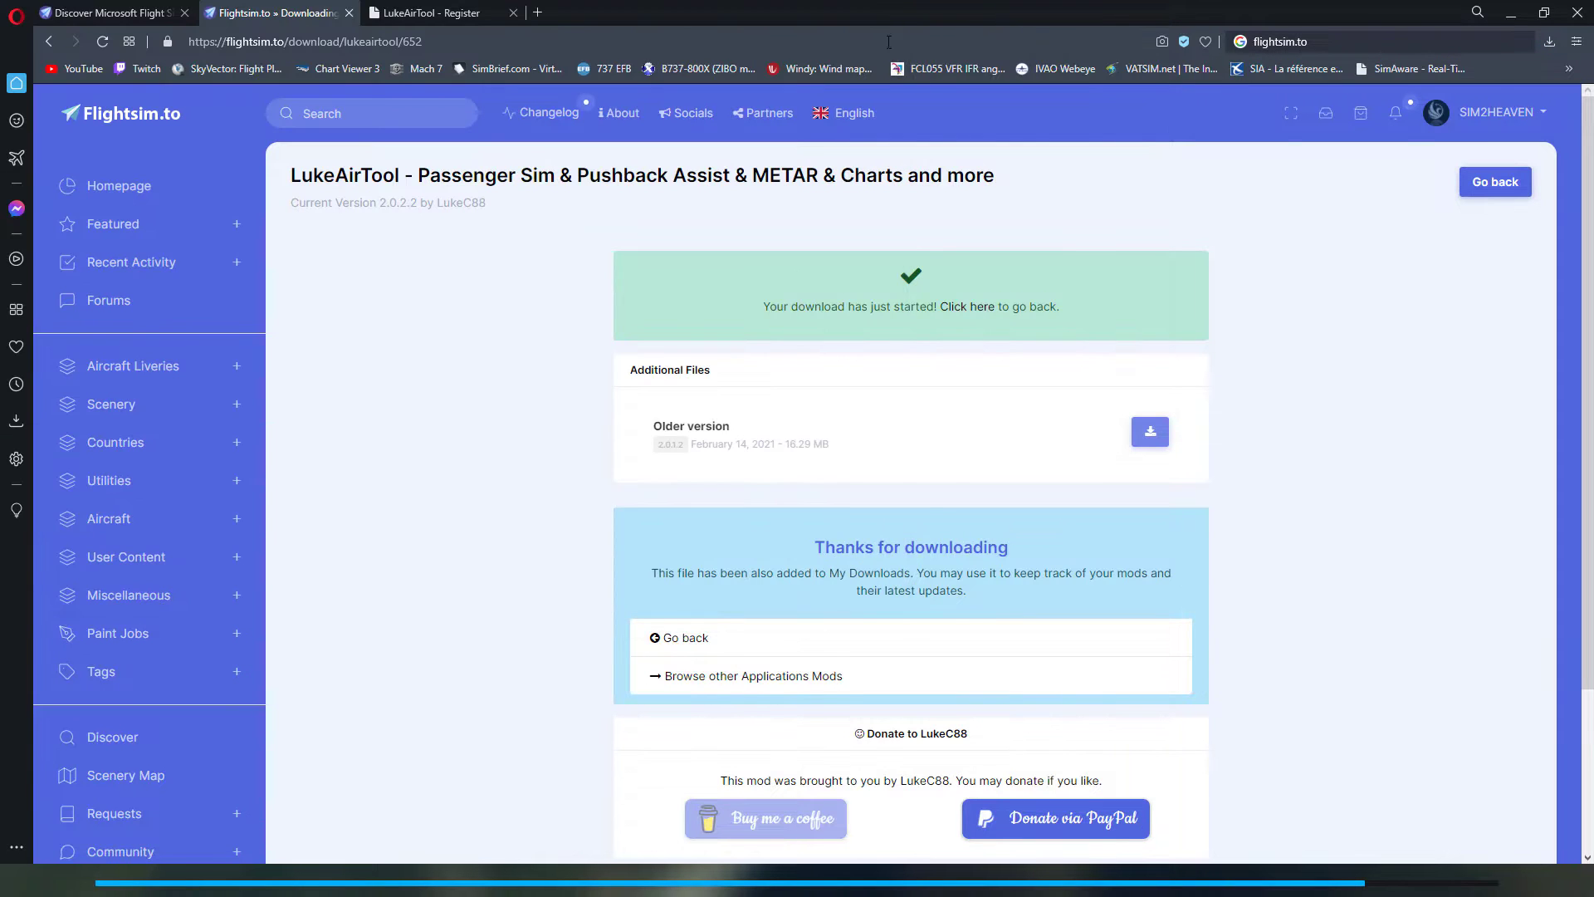
Open the archive LukeAirTool - Launcher_8rGOs.rar from the Downloads folder and minimise the folder window
left_click(1548, 43)
left_click(1559, 153)
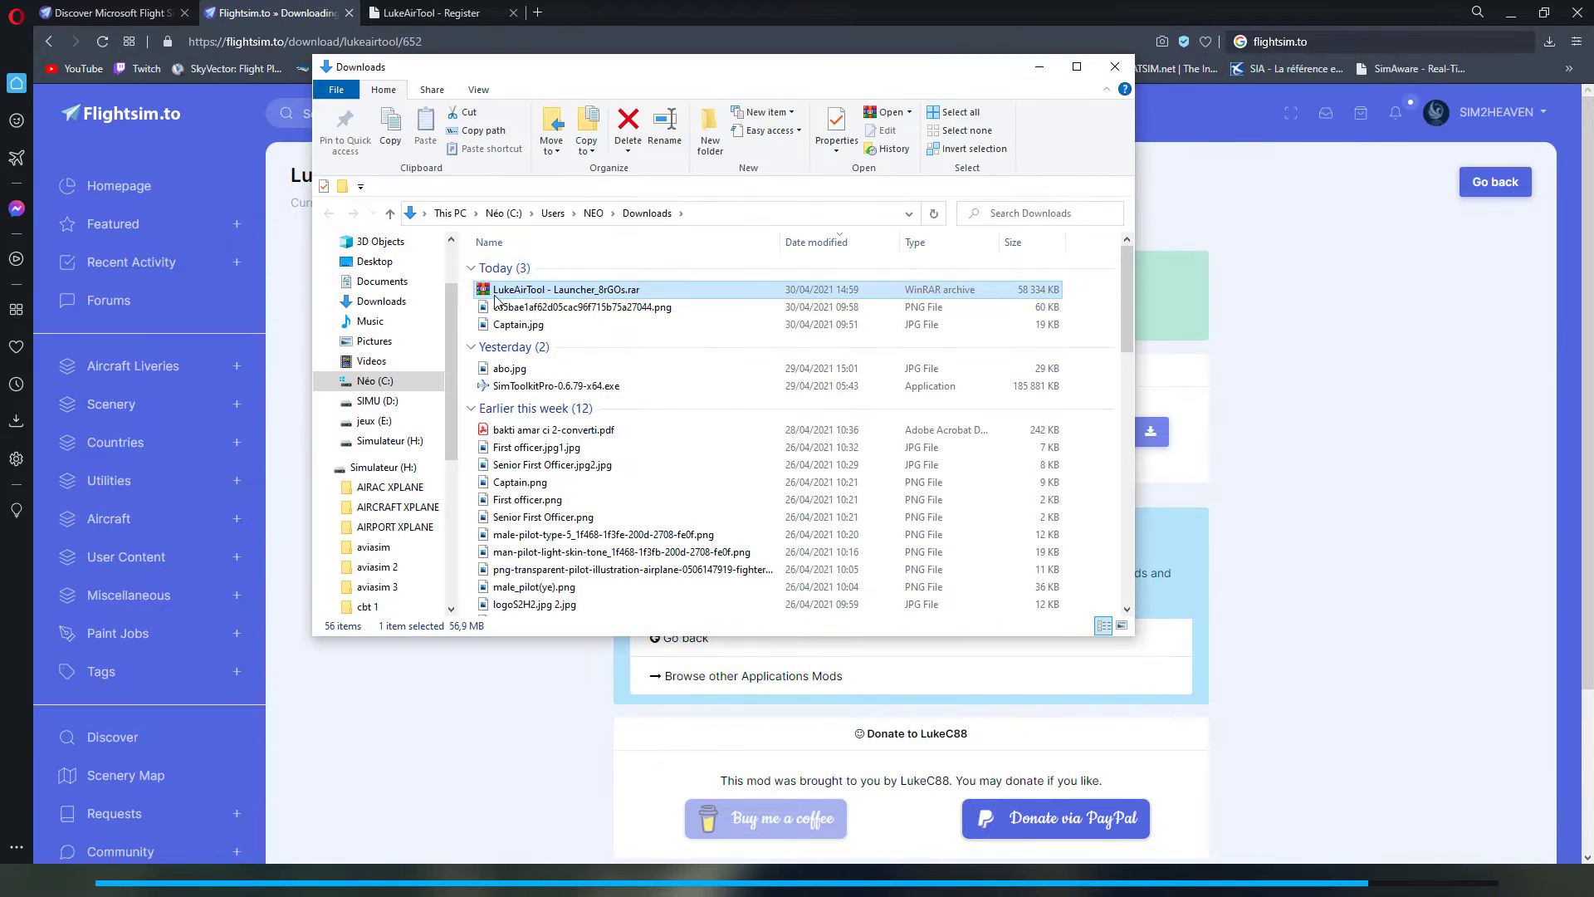
double_click(562, 290)
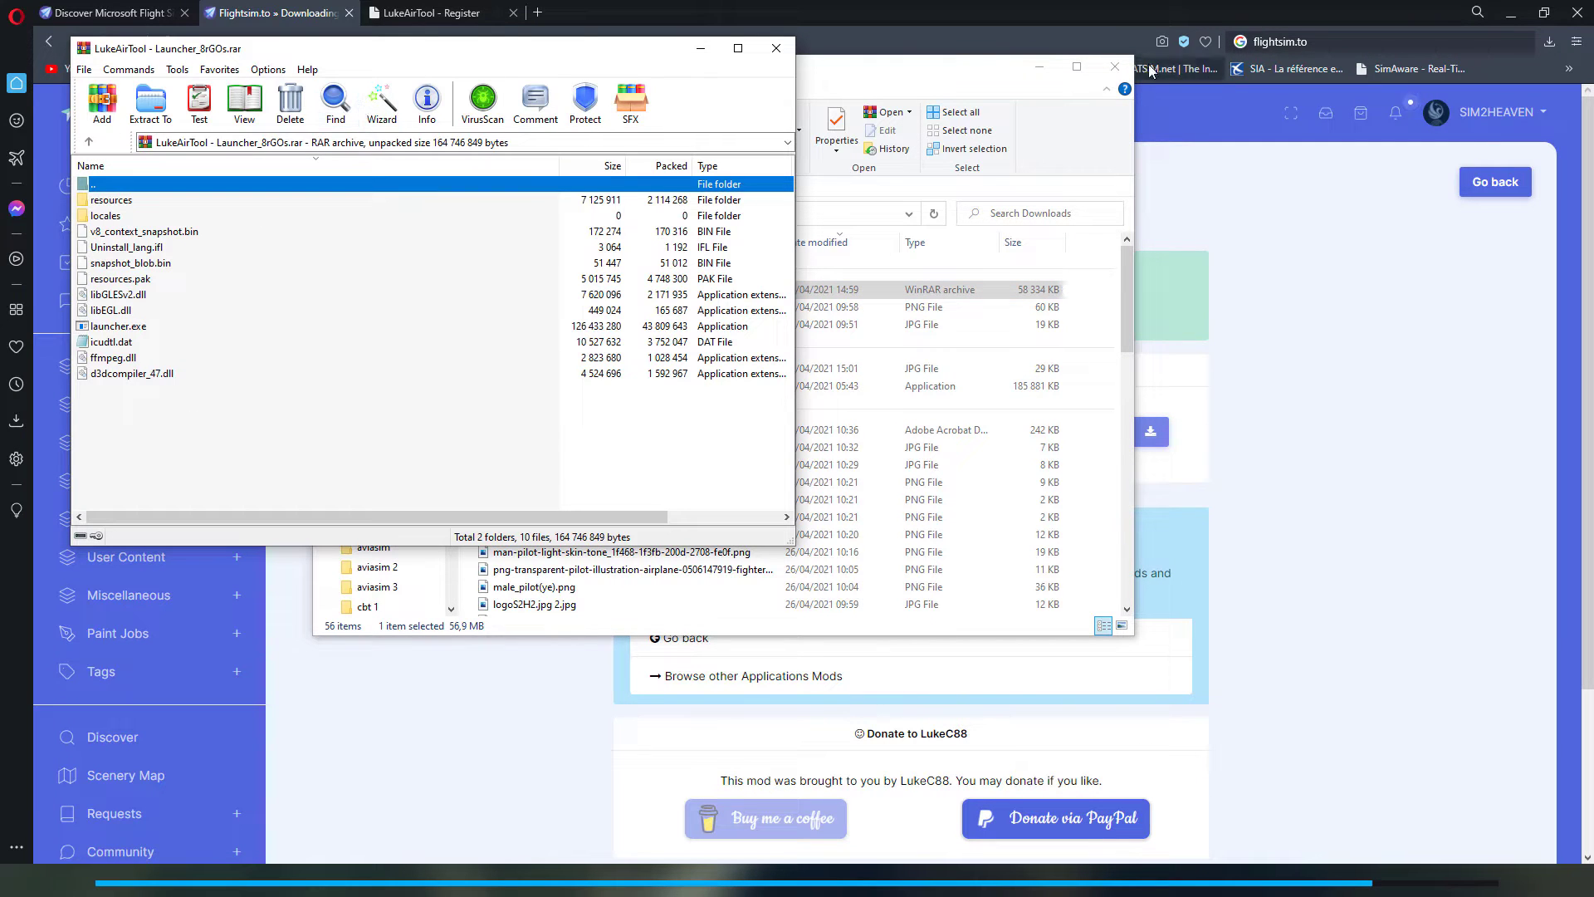
left_click(1039, 67)
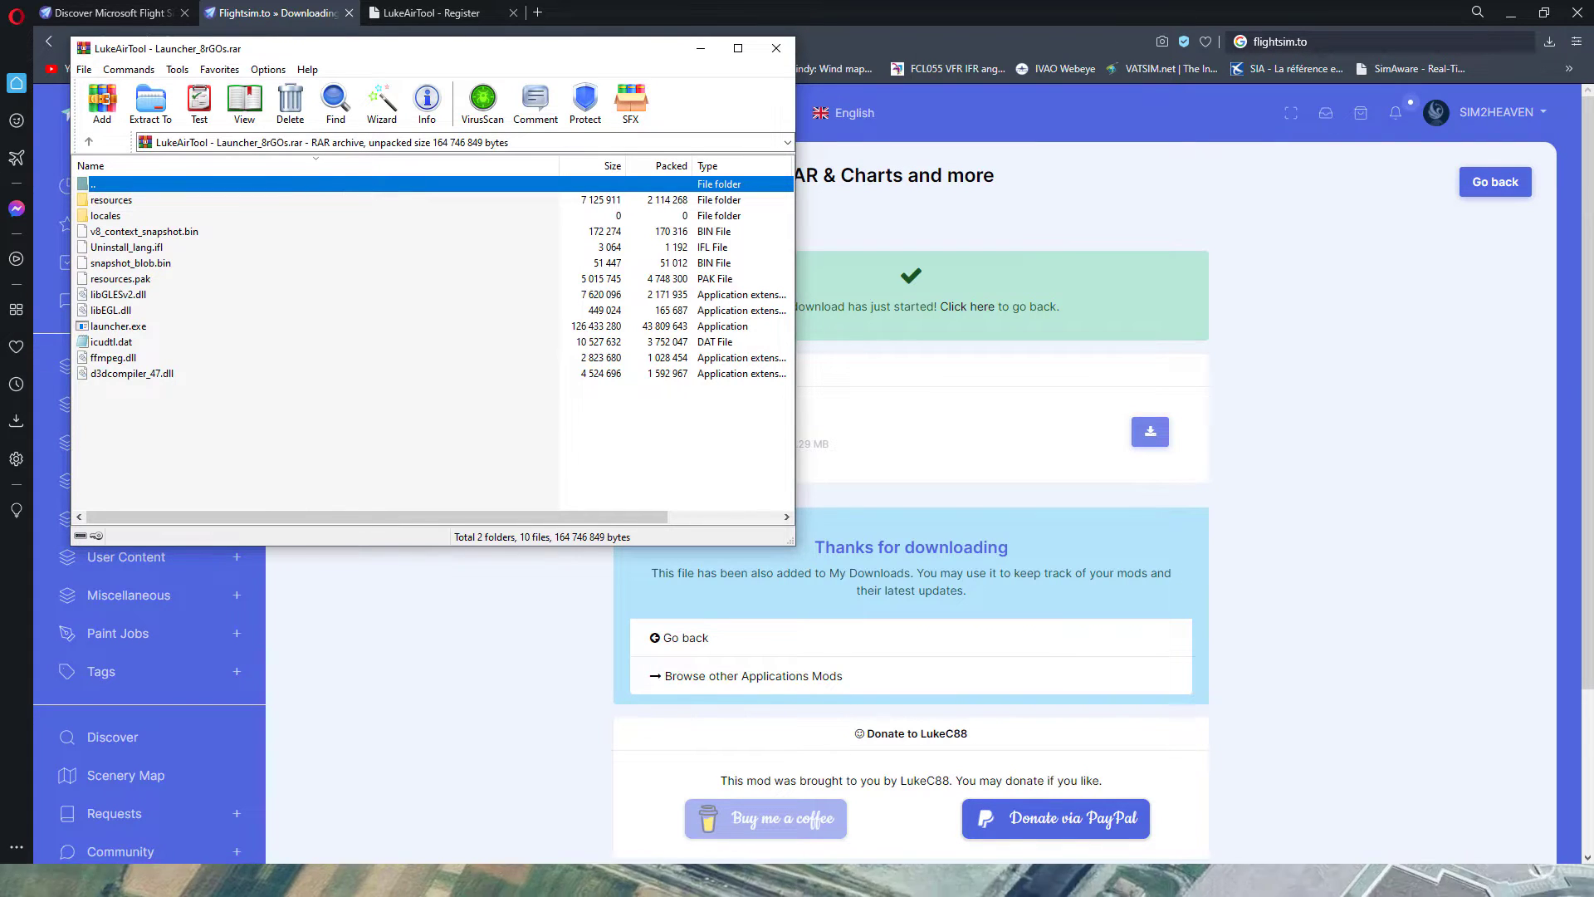
Open the LukeAirTool folder on drive jeux (E:) in a new file window beside the archive
key("super+e")
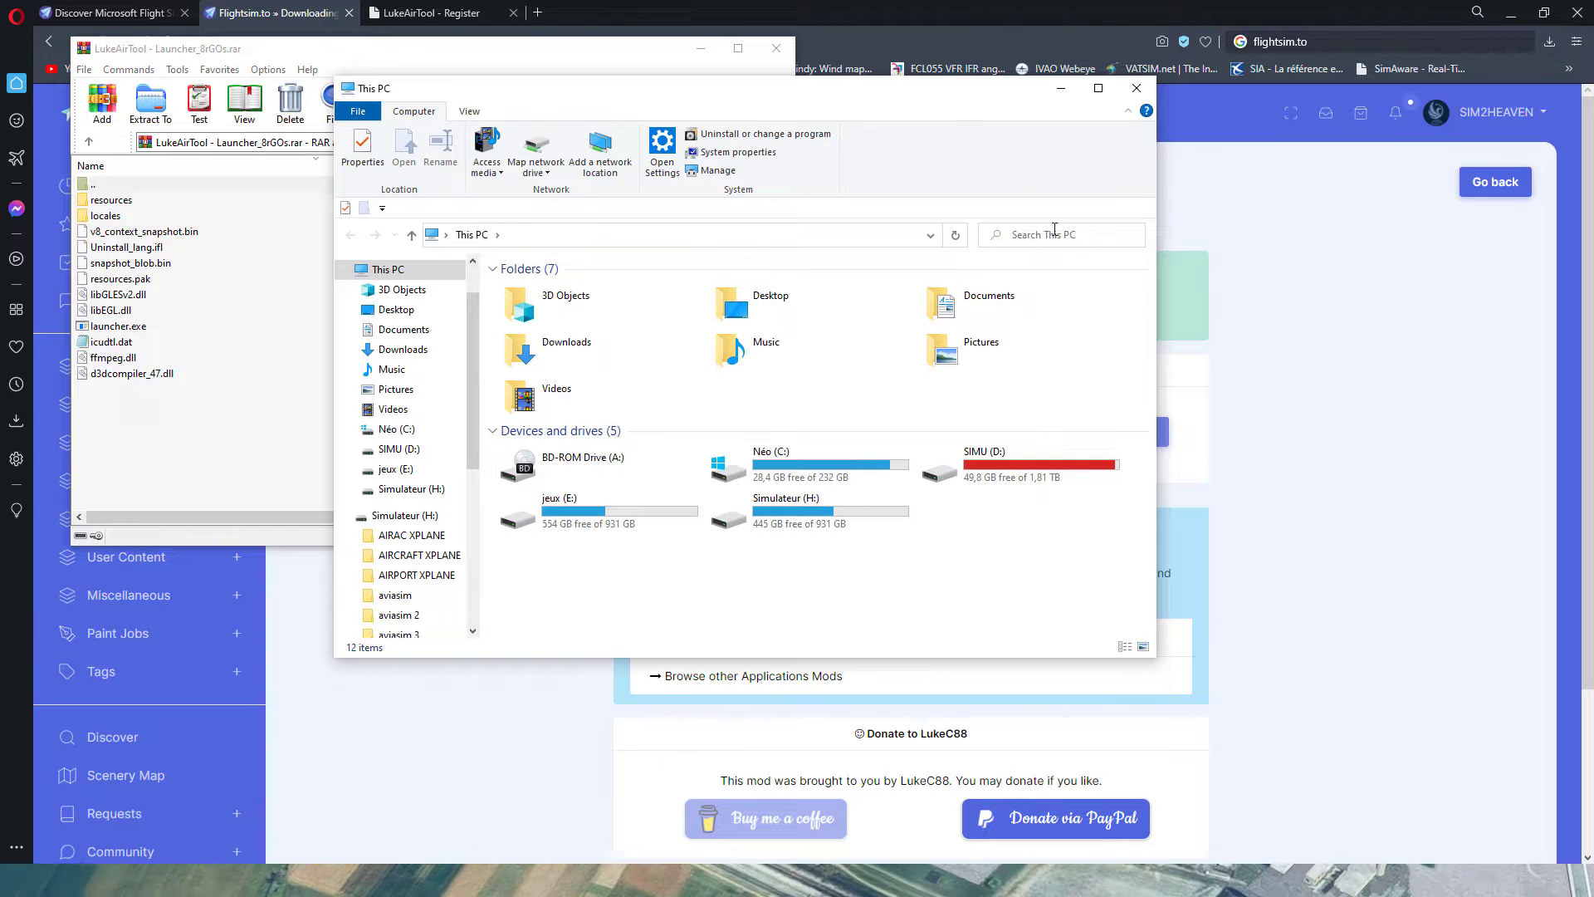
left_click_drag(816, 99, 1161, 111)
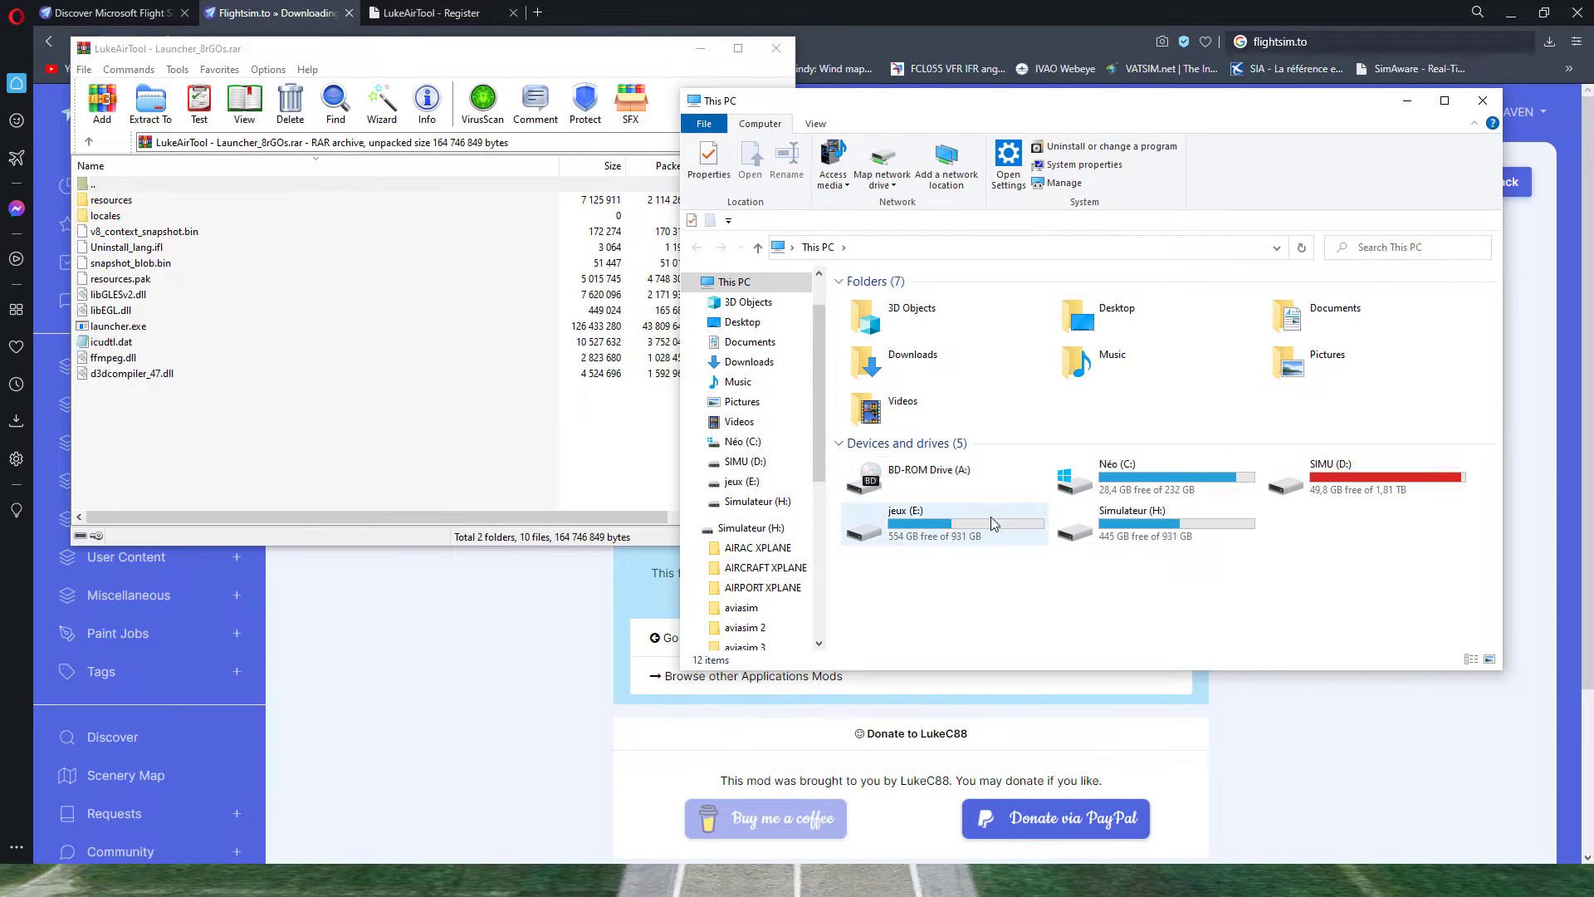
double_click(913, 530)
left_click(885, 406)
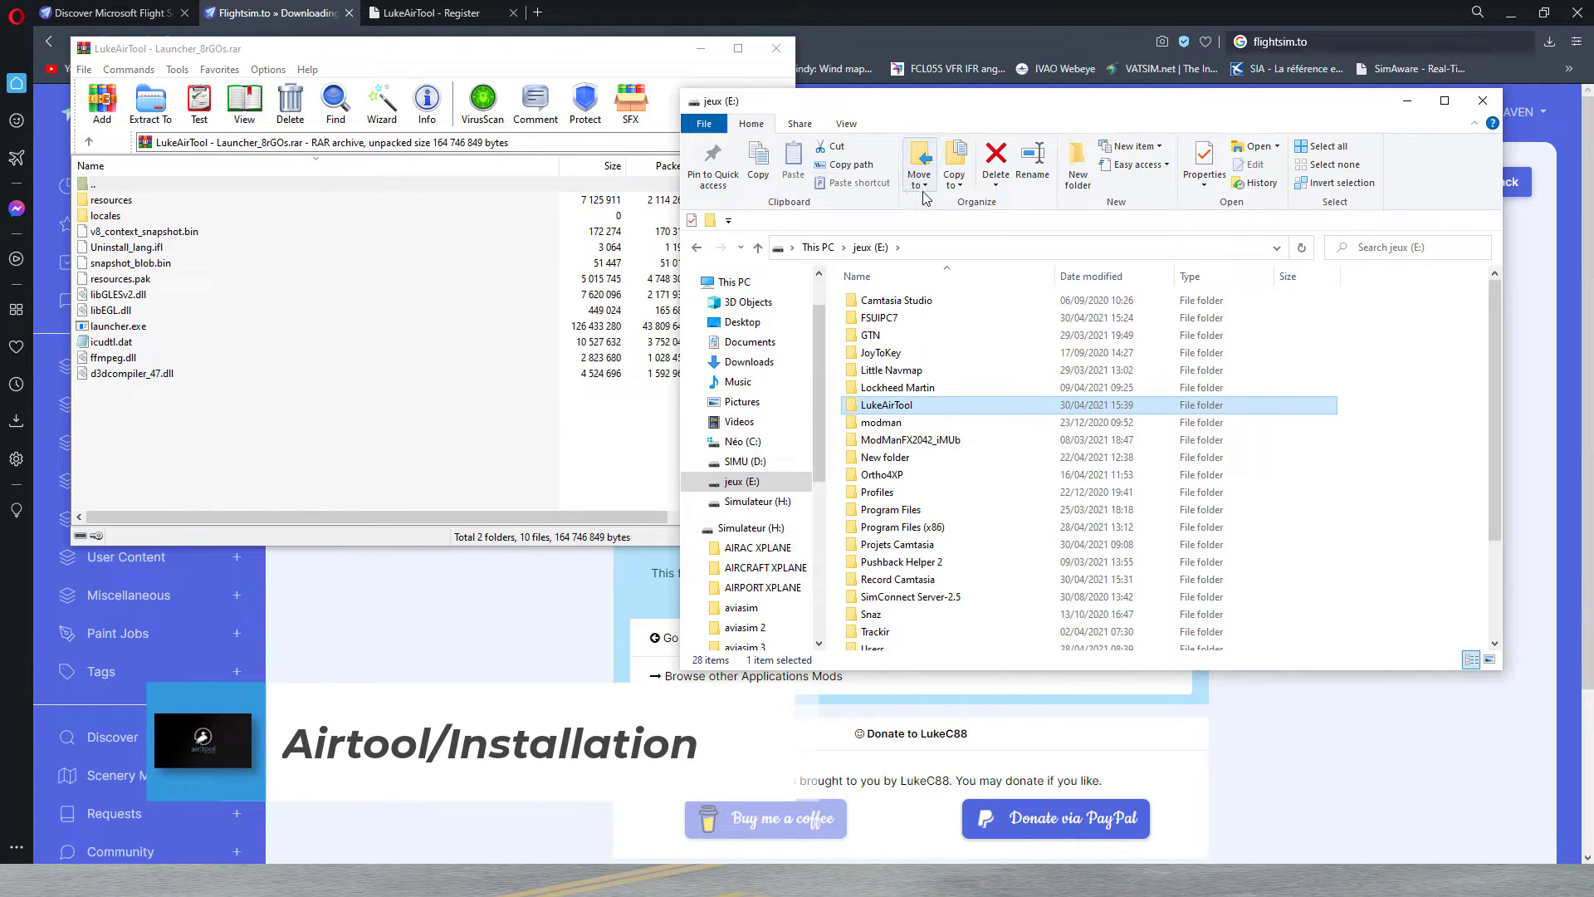
double_click(882, 408)
Extract all files and folders of the launcher archive into E:\LukeAirTool and close the archive
left_click_drag(127, 411, 128, 213)
left_click_drag(127, 432, 1156, 438)
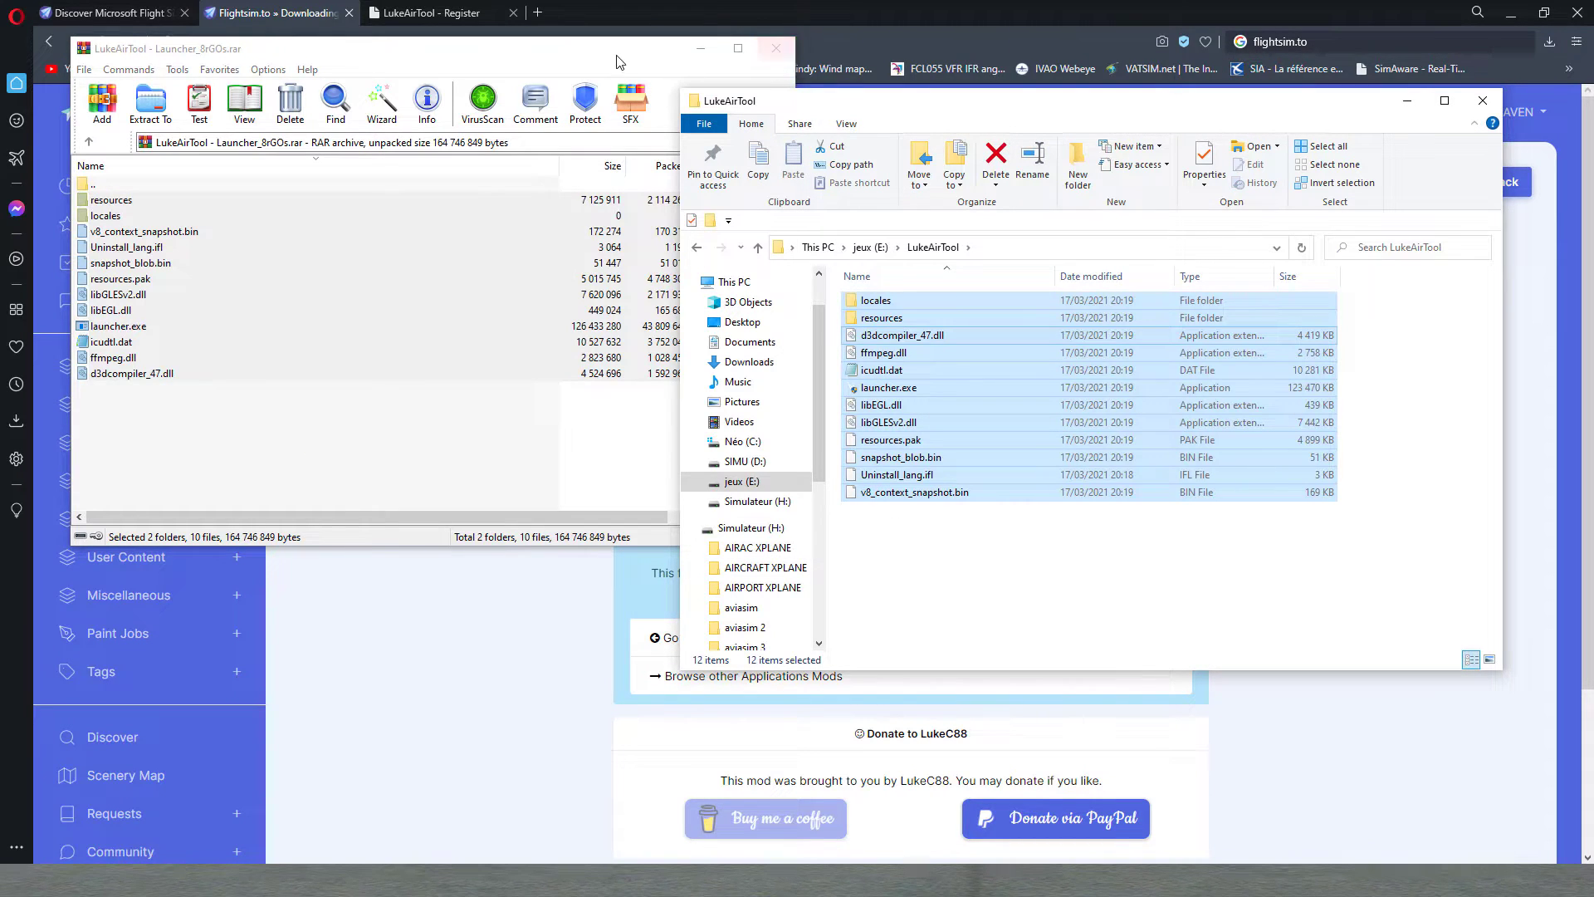
left_click(784, 52)
left_click(1113, 577)
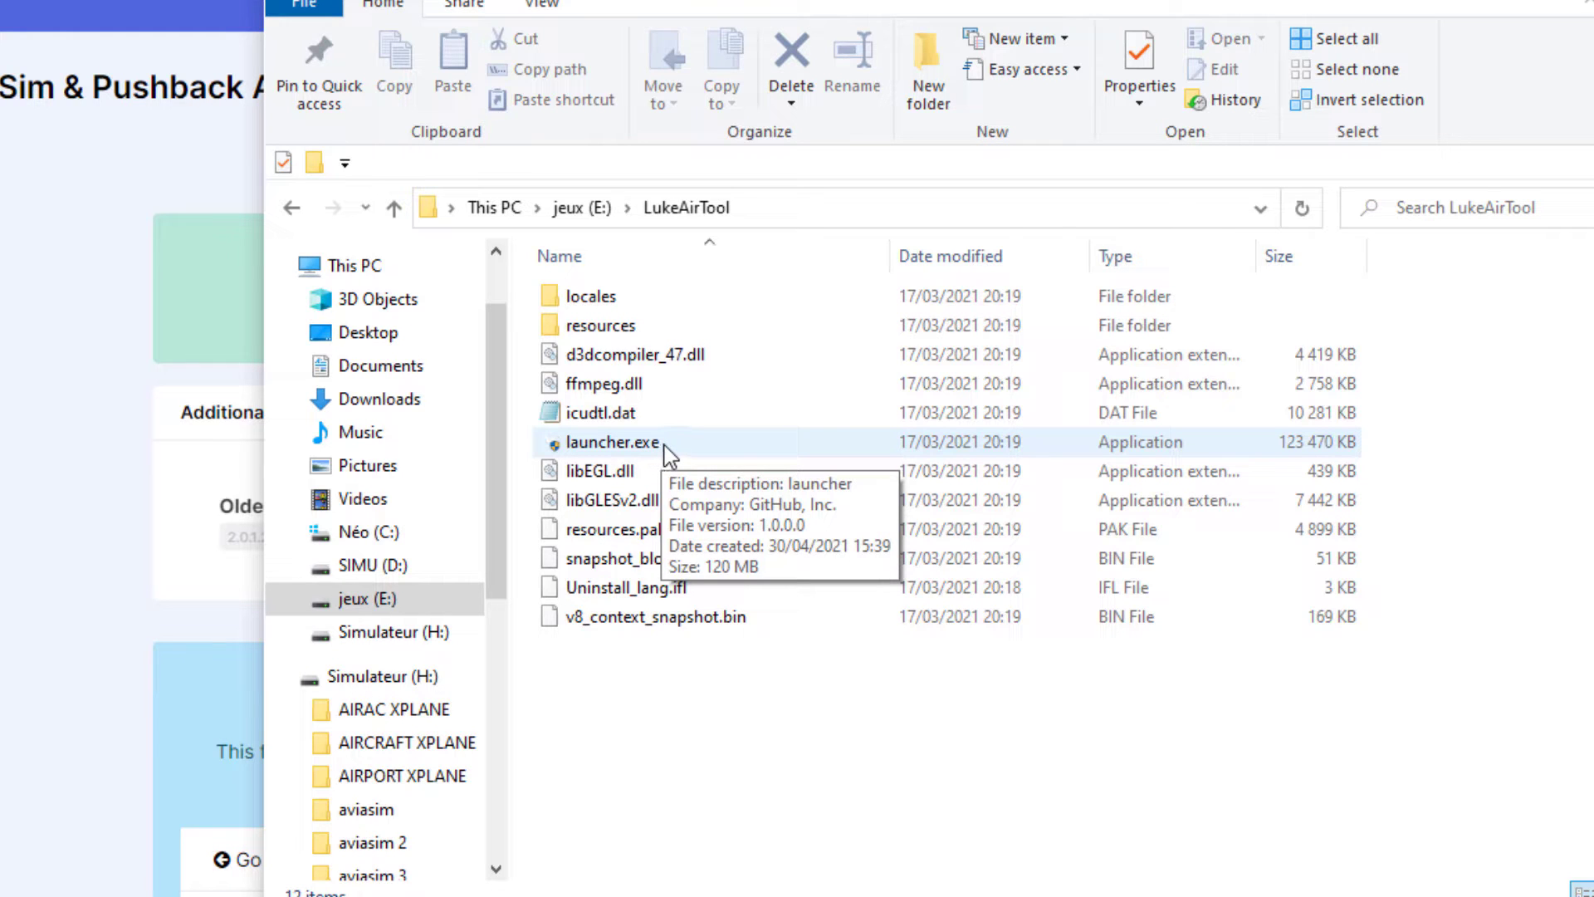
Run launcher.exe and go over the storage location and the run-as-administrator option in its settings
double_click(664, 446)
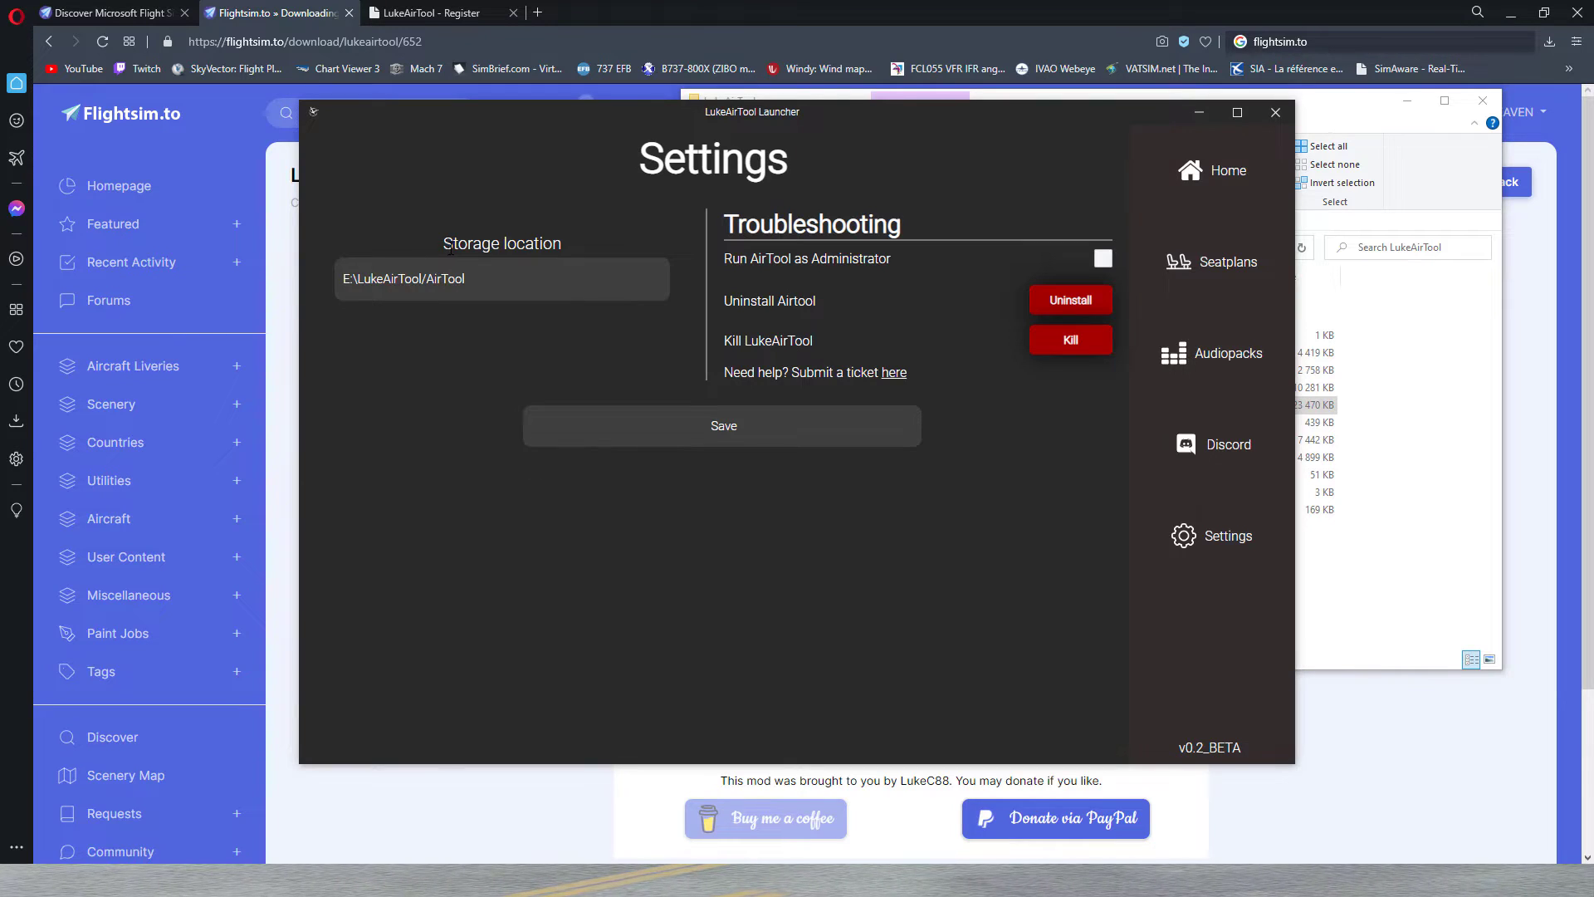
left_click_drag(448, 246, 546, 244)
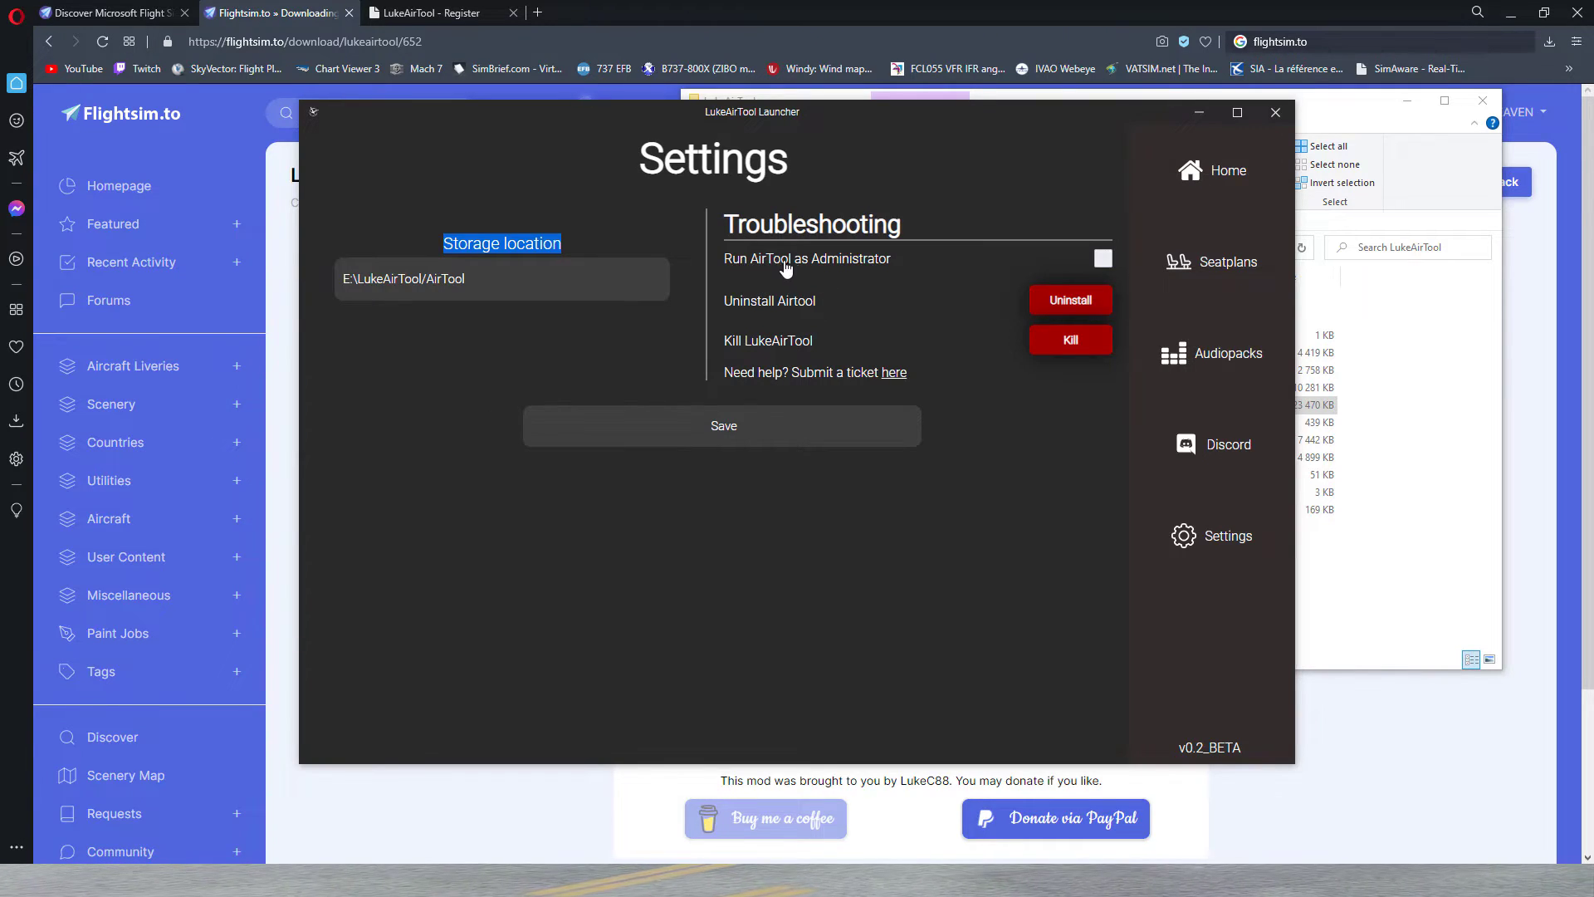
left_click(1103, 262)
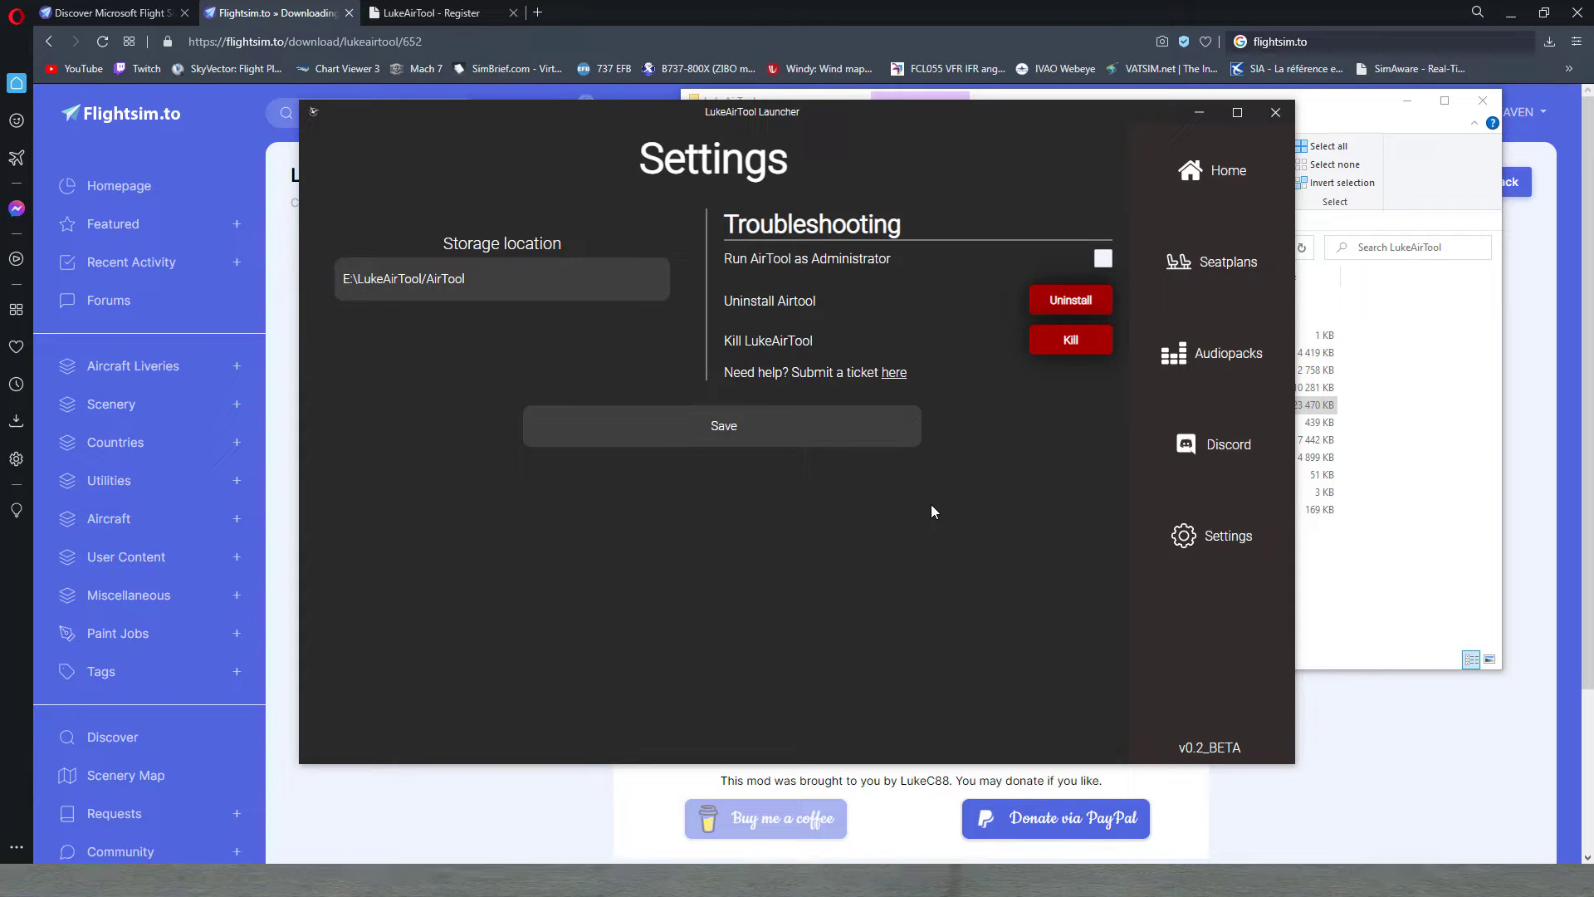
Download LukeAirTool v.2.0.3.2 from the launcher's home page
left_click(1225, 174)
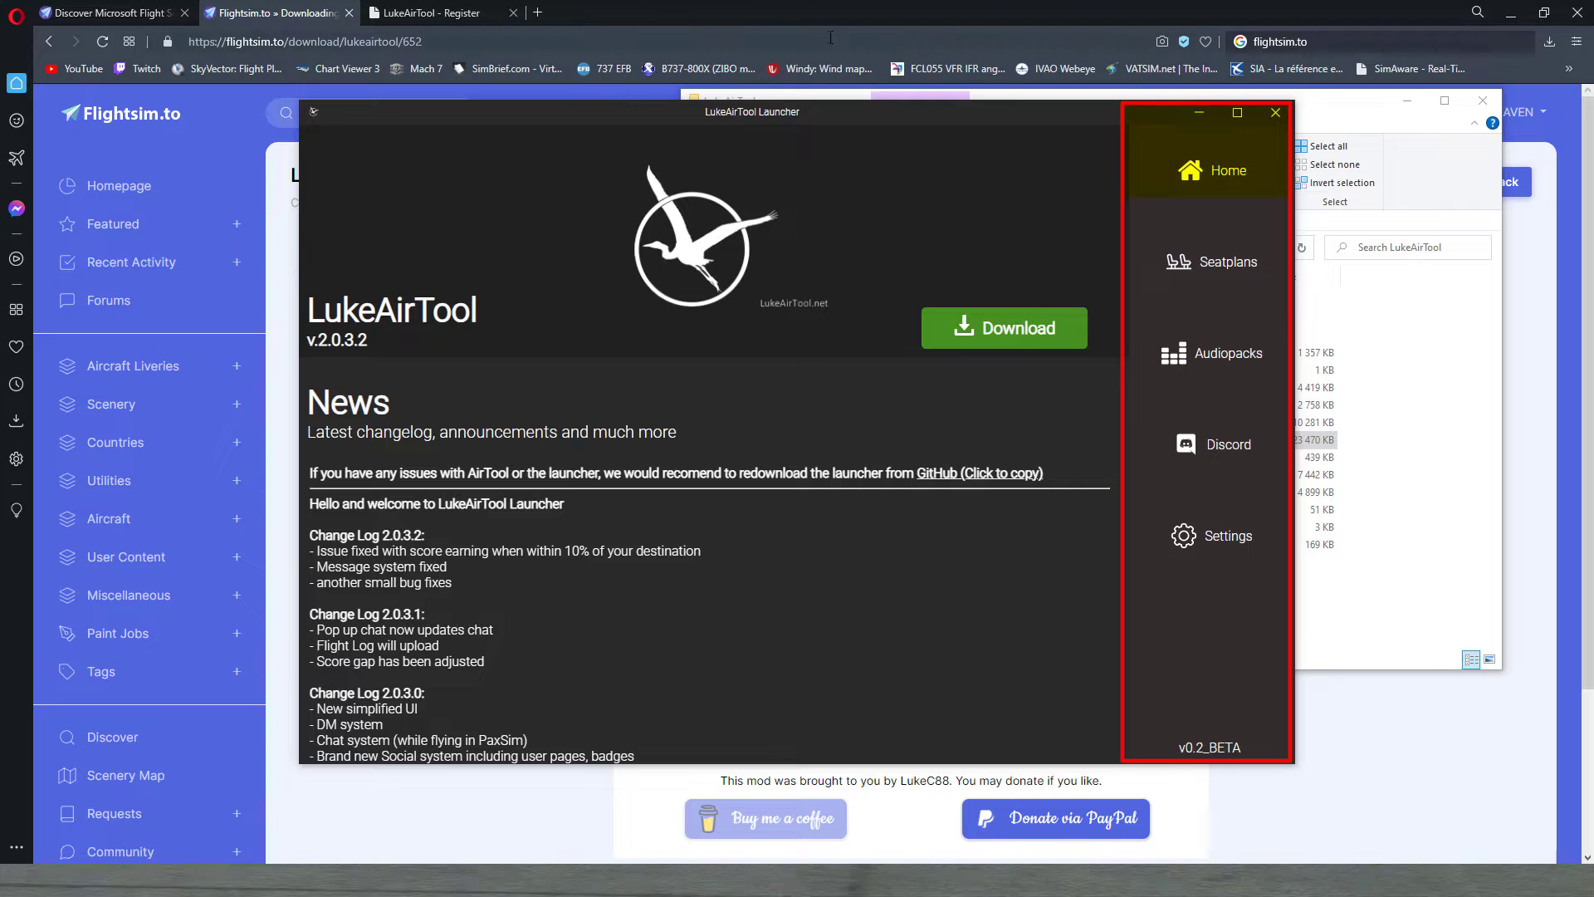
left_click(1004, 336)
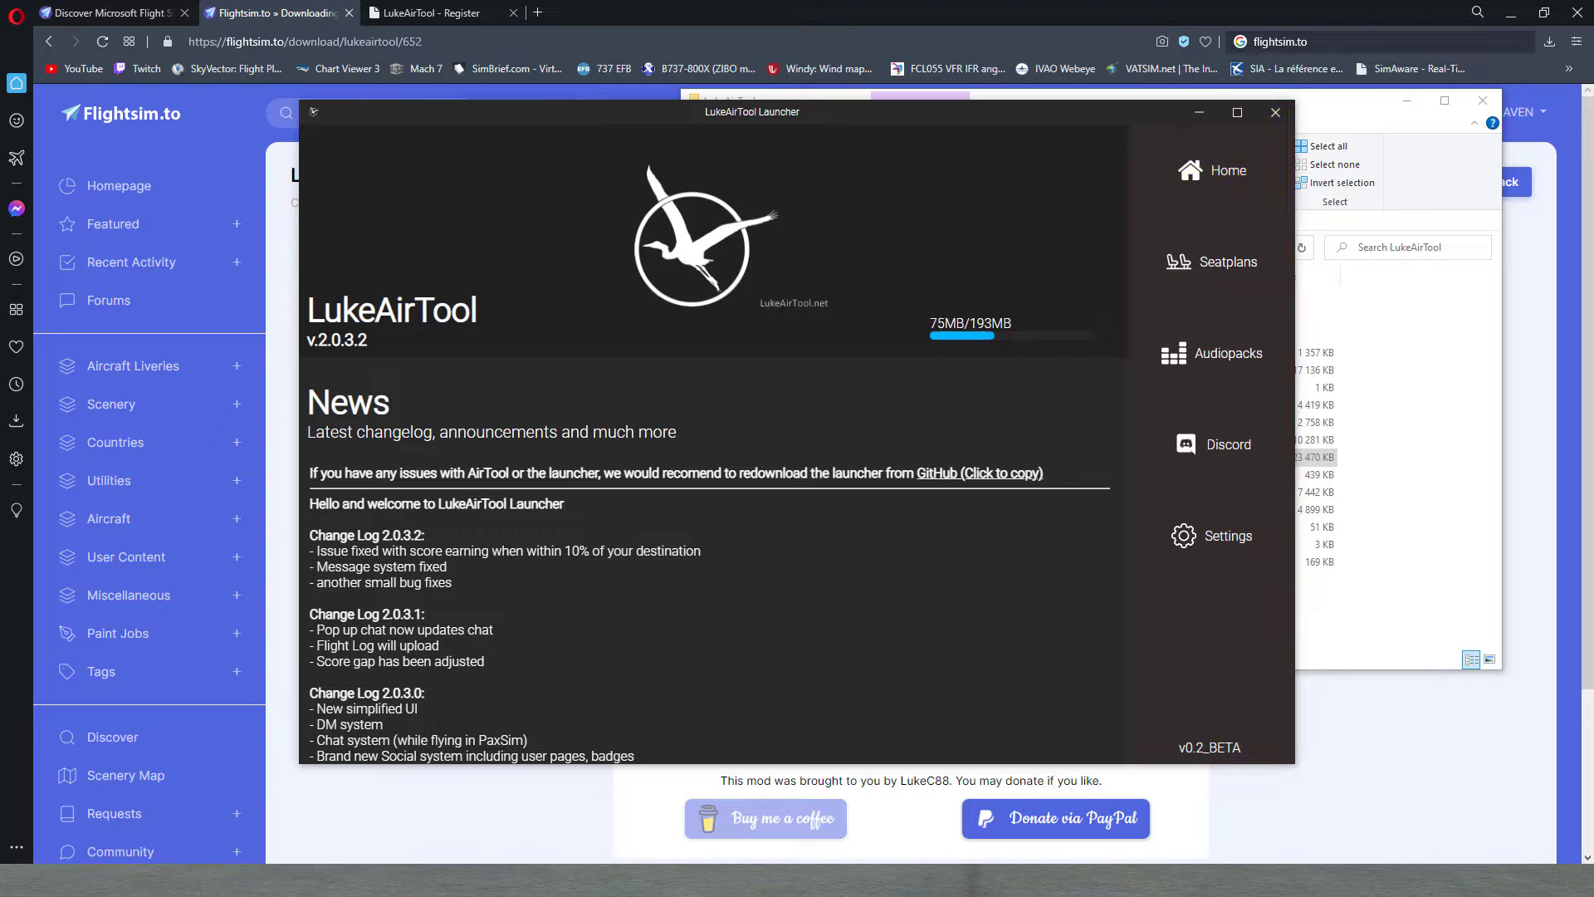
View drive jeux (E:) in a separate file window during the download, and close the launcher
left_click(103, 880)
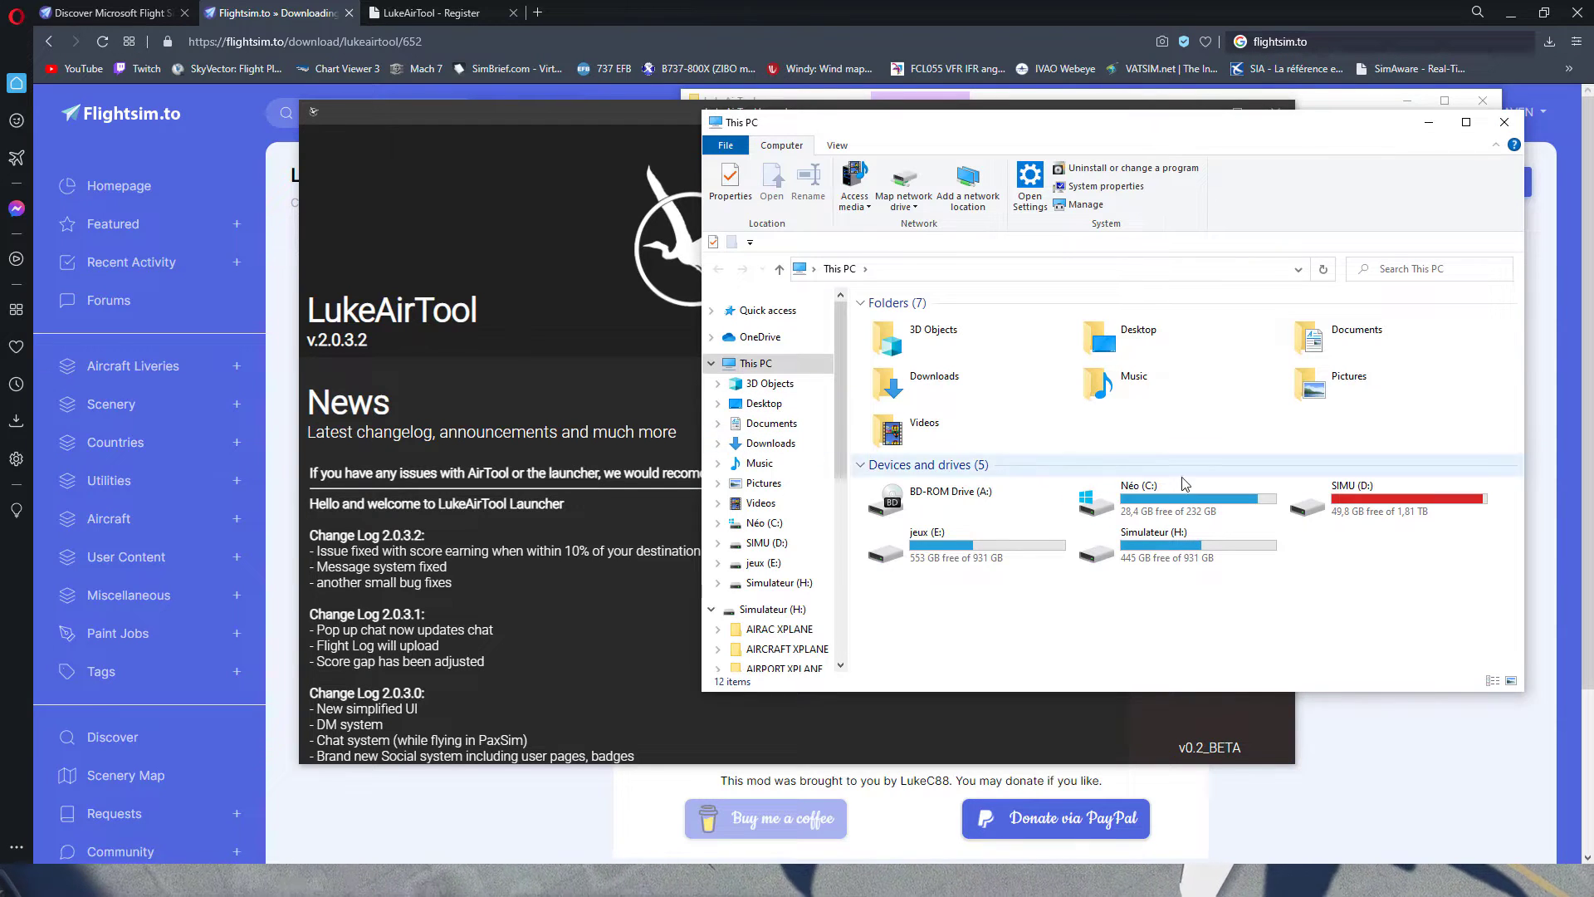
double_click(955, 545)
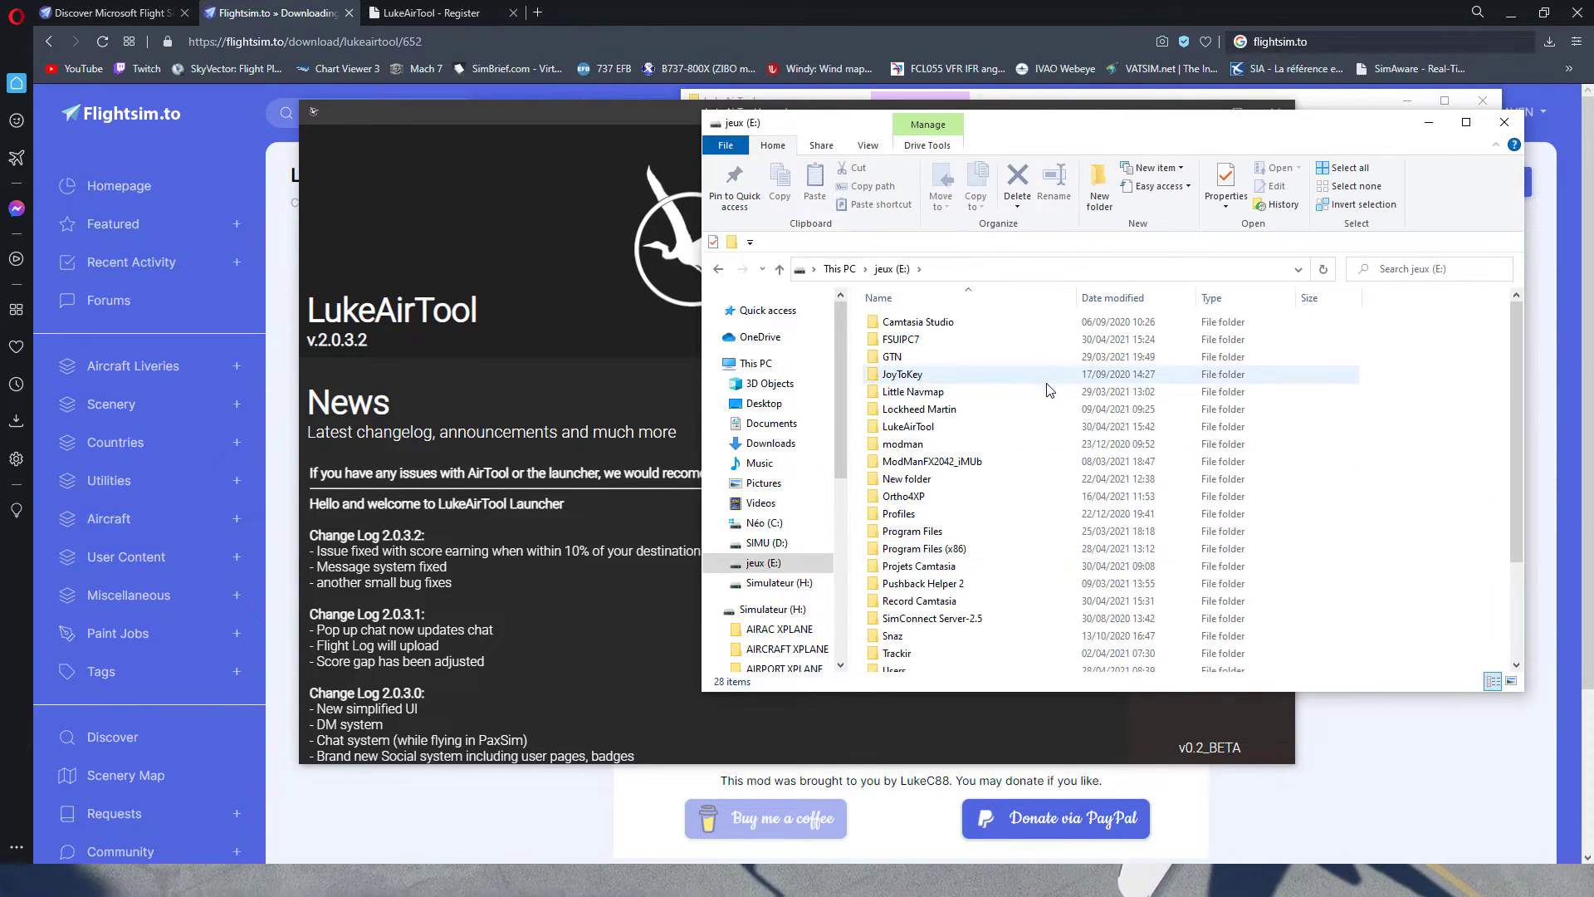
left_click_drag(1084, 130, 0, 274)
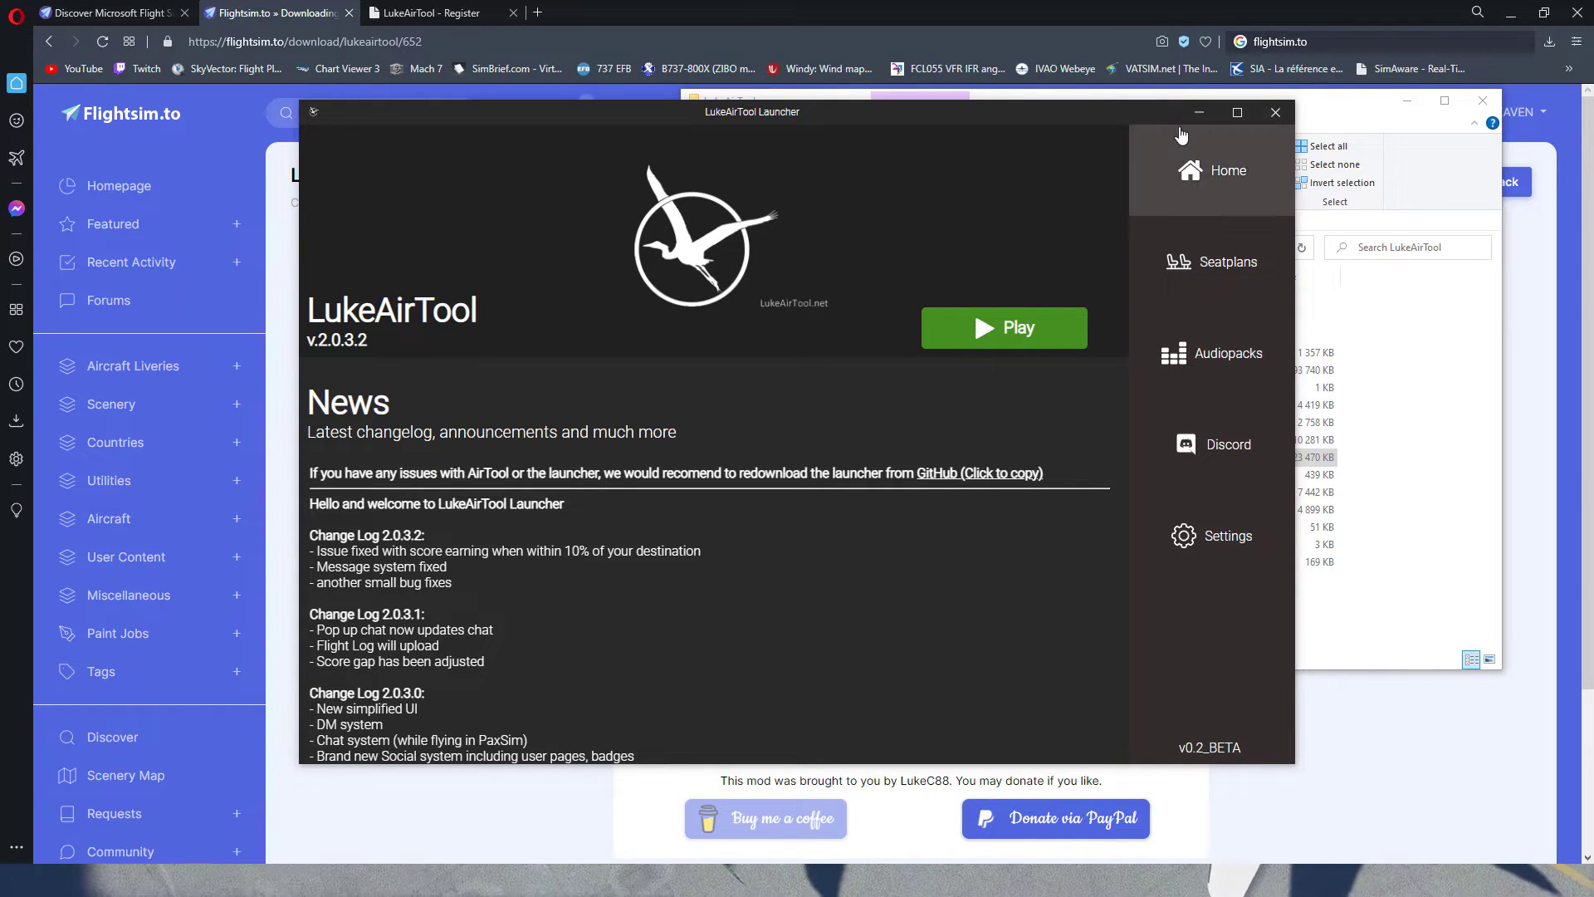
left_click(1276, 113)
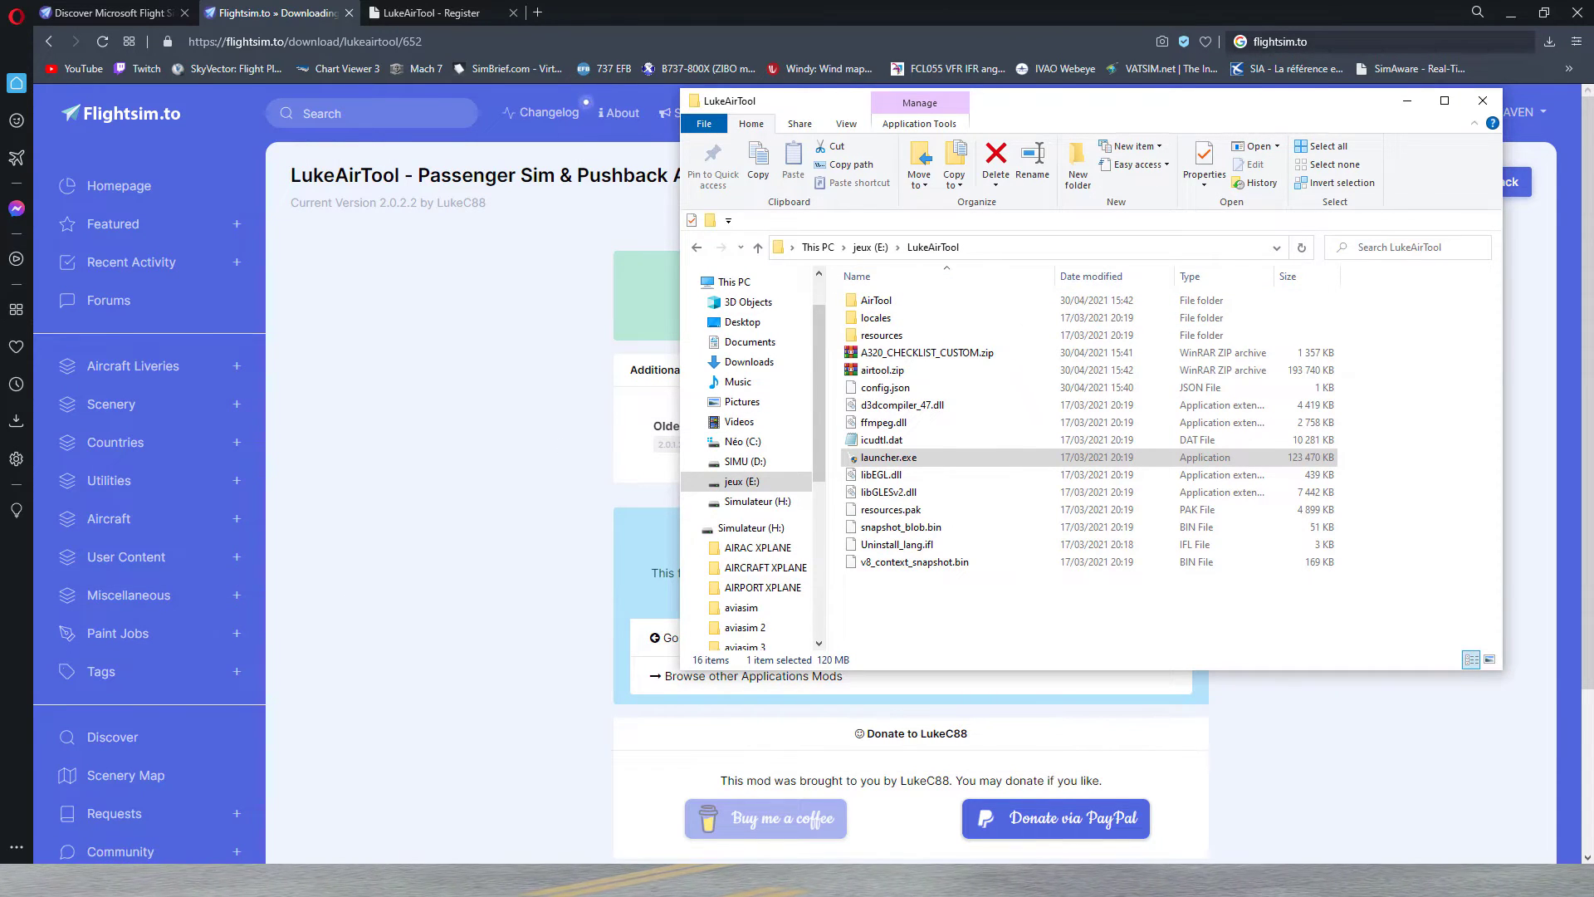
Open the folder E:\LukeAirTool\AirTool in a new file window and run AirTool.exe
key("super+e")
double_click(540, 576)
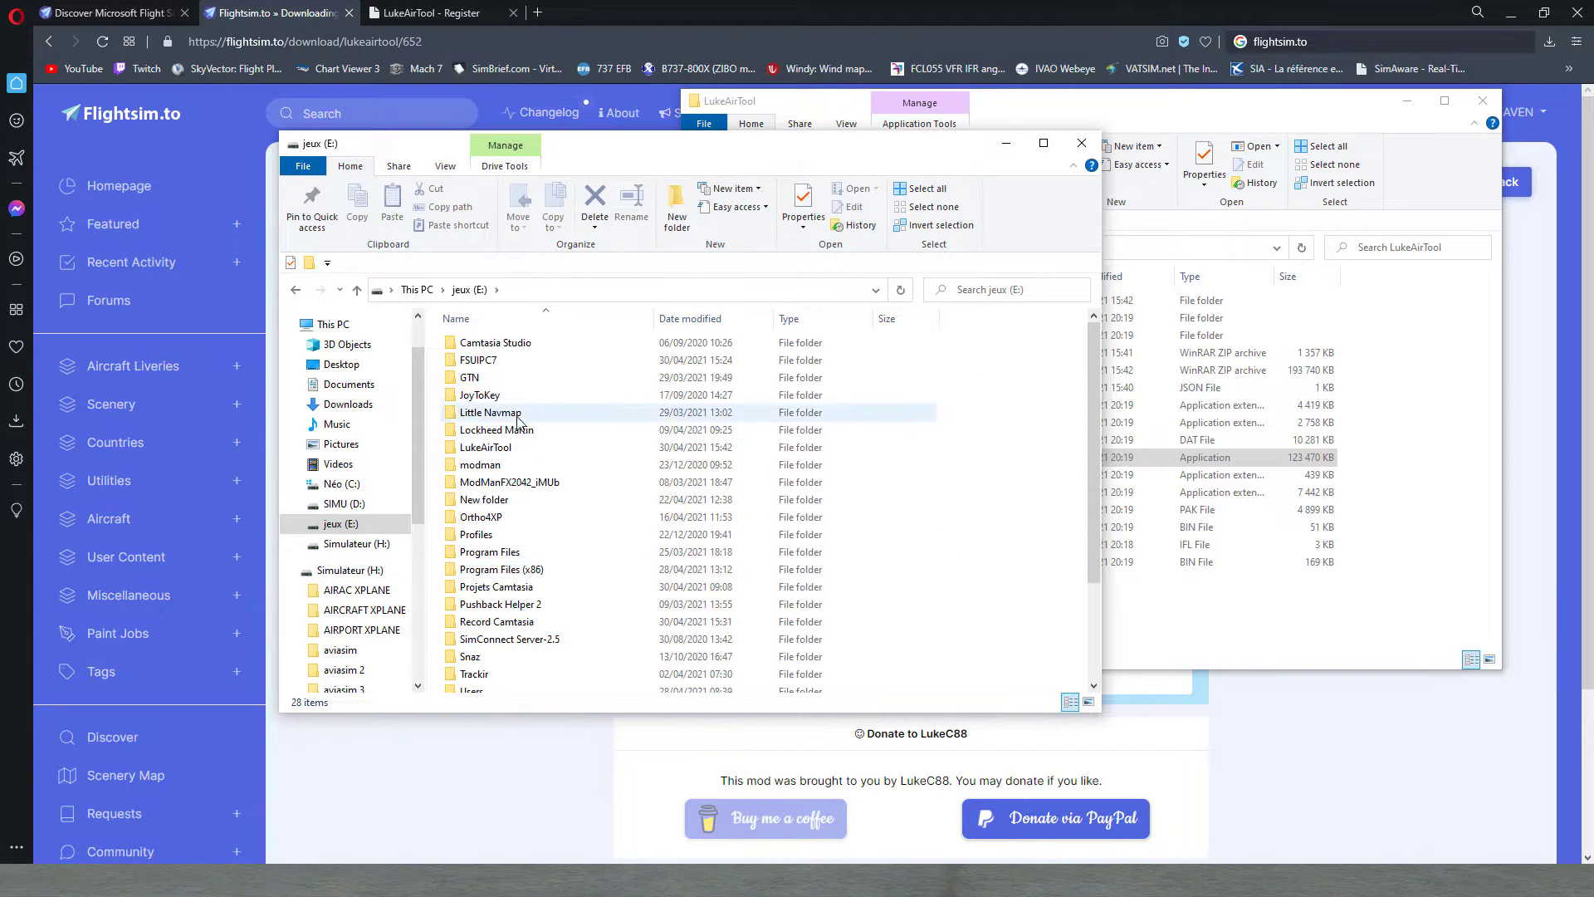
double_click(523, 450)
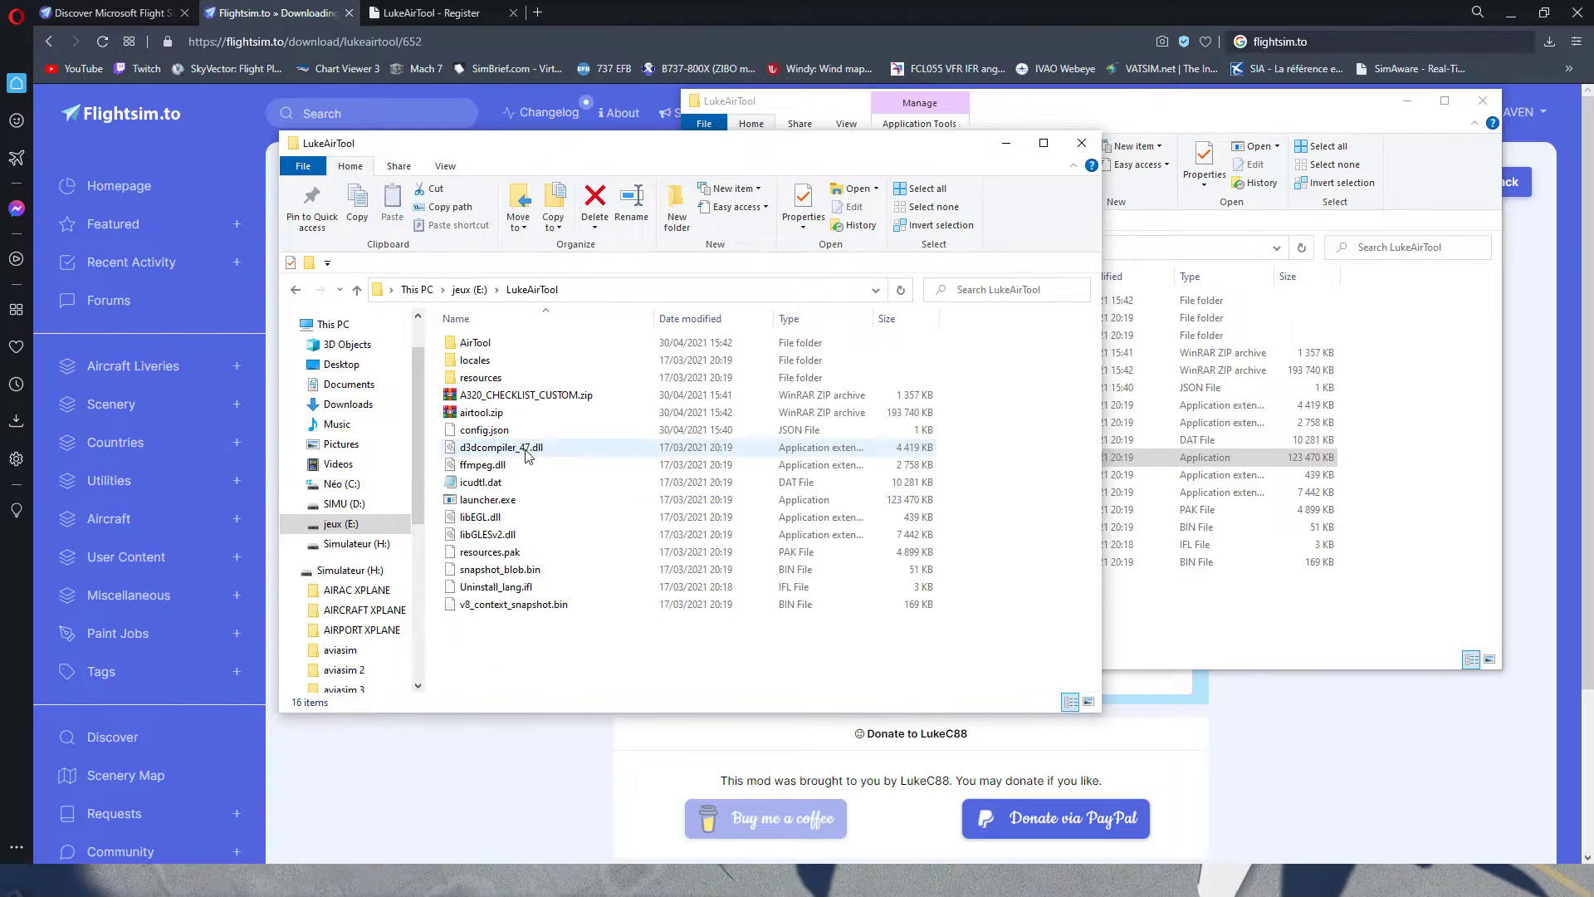
double_click(523, 344)
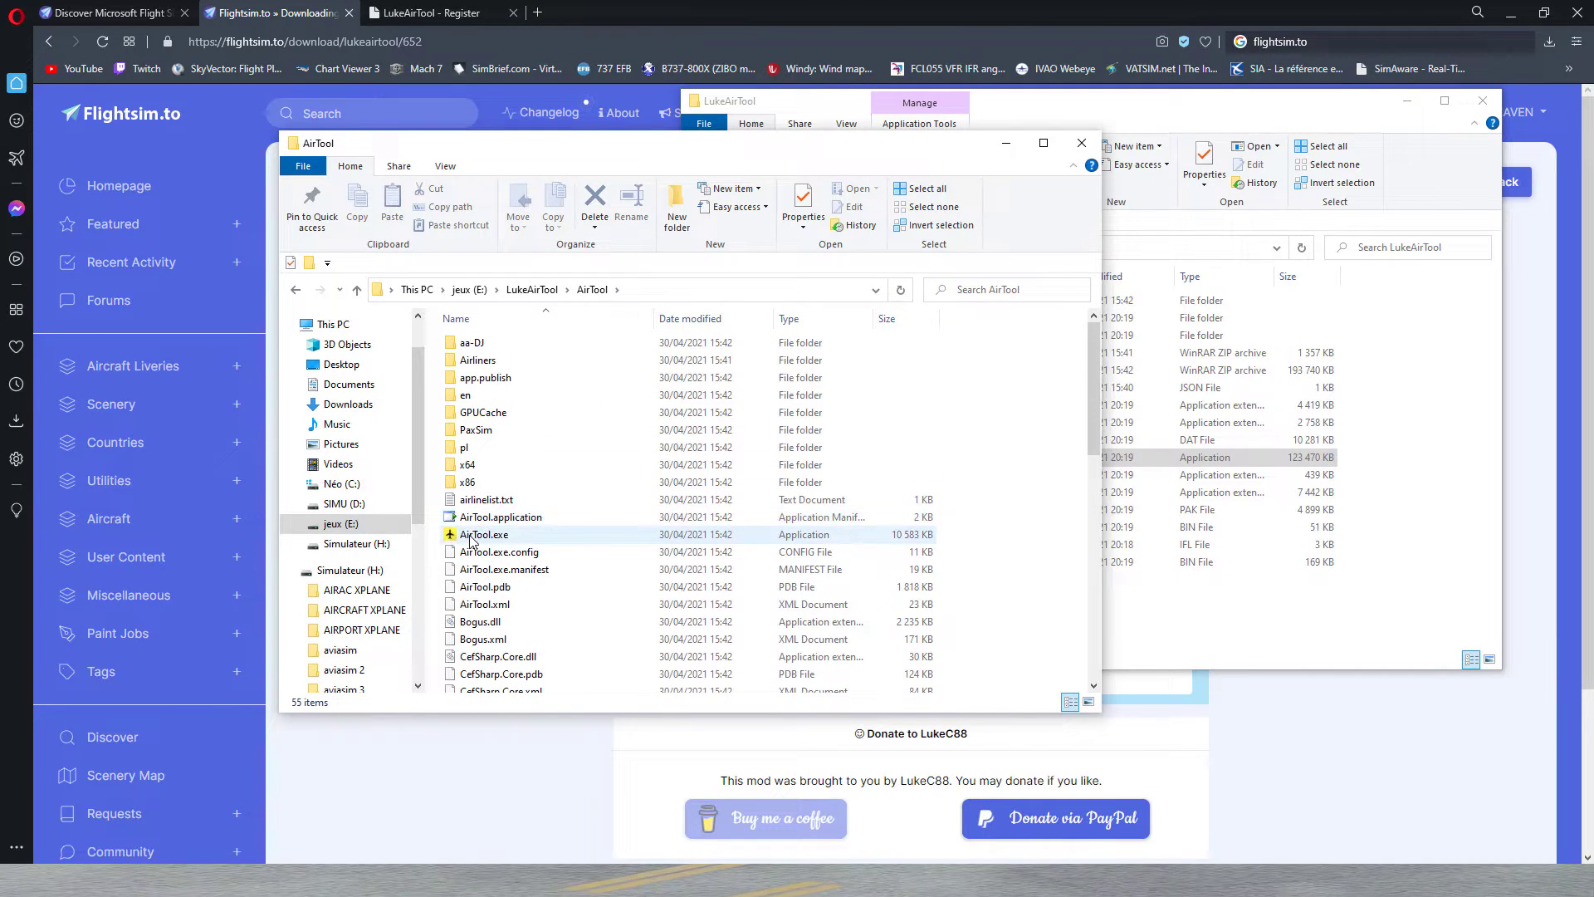
scroll(473, 539, "down", 7)
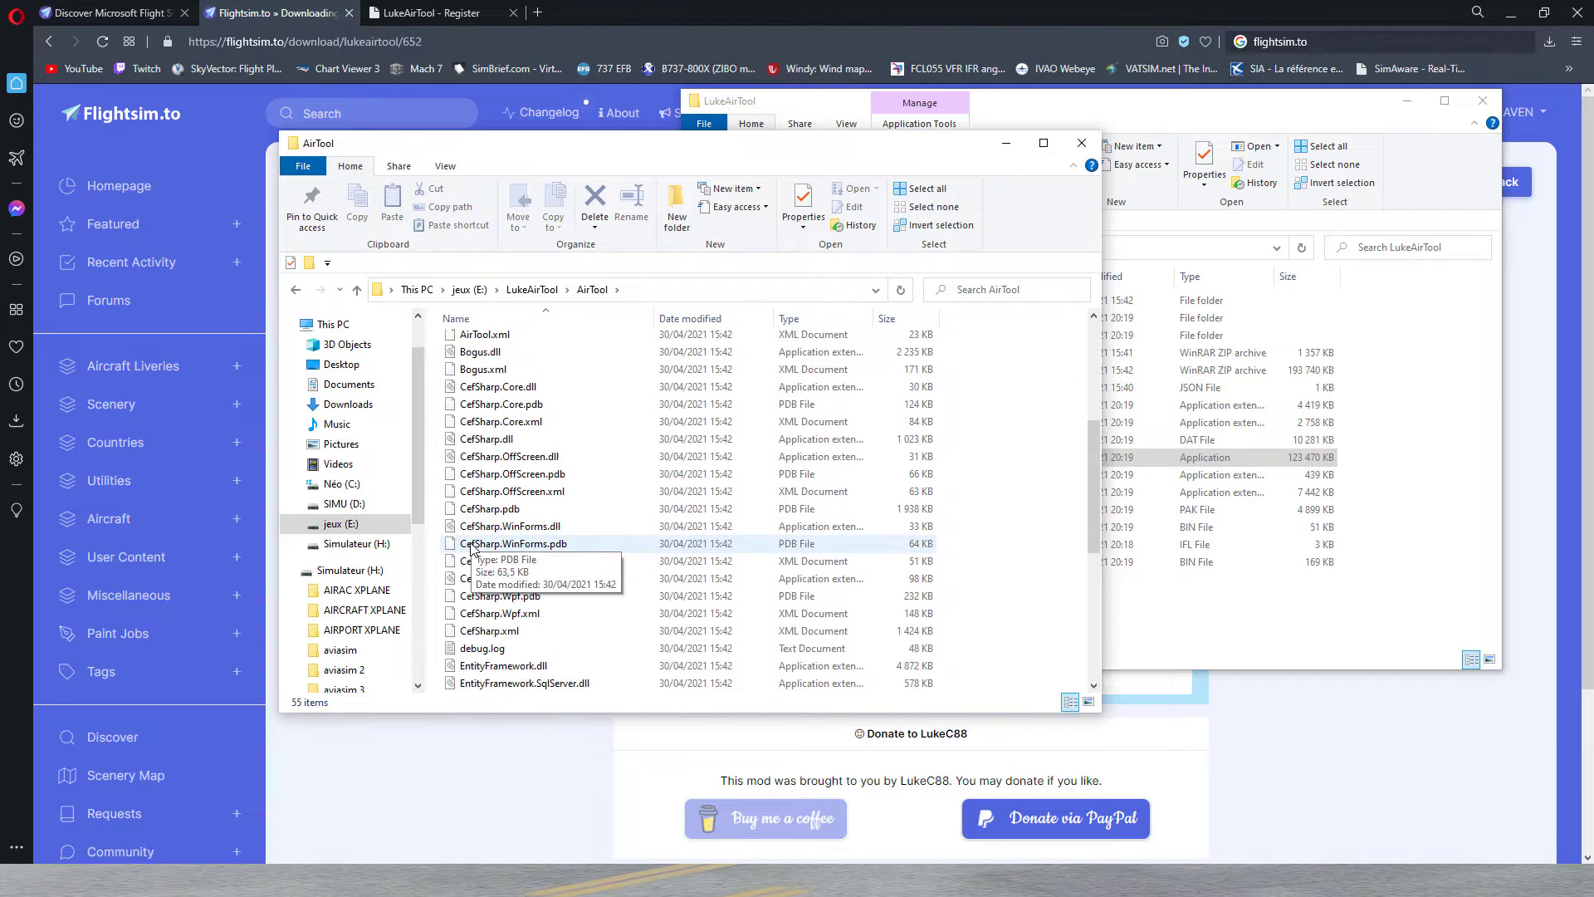
scroll(470, 548, "down", 3)
scroll(469, 544, "up", 10)
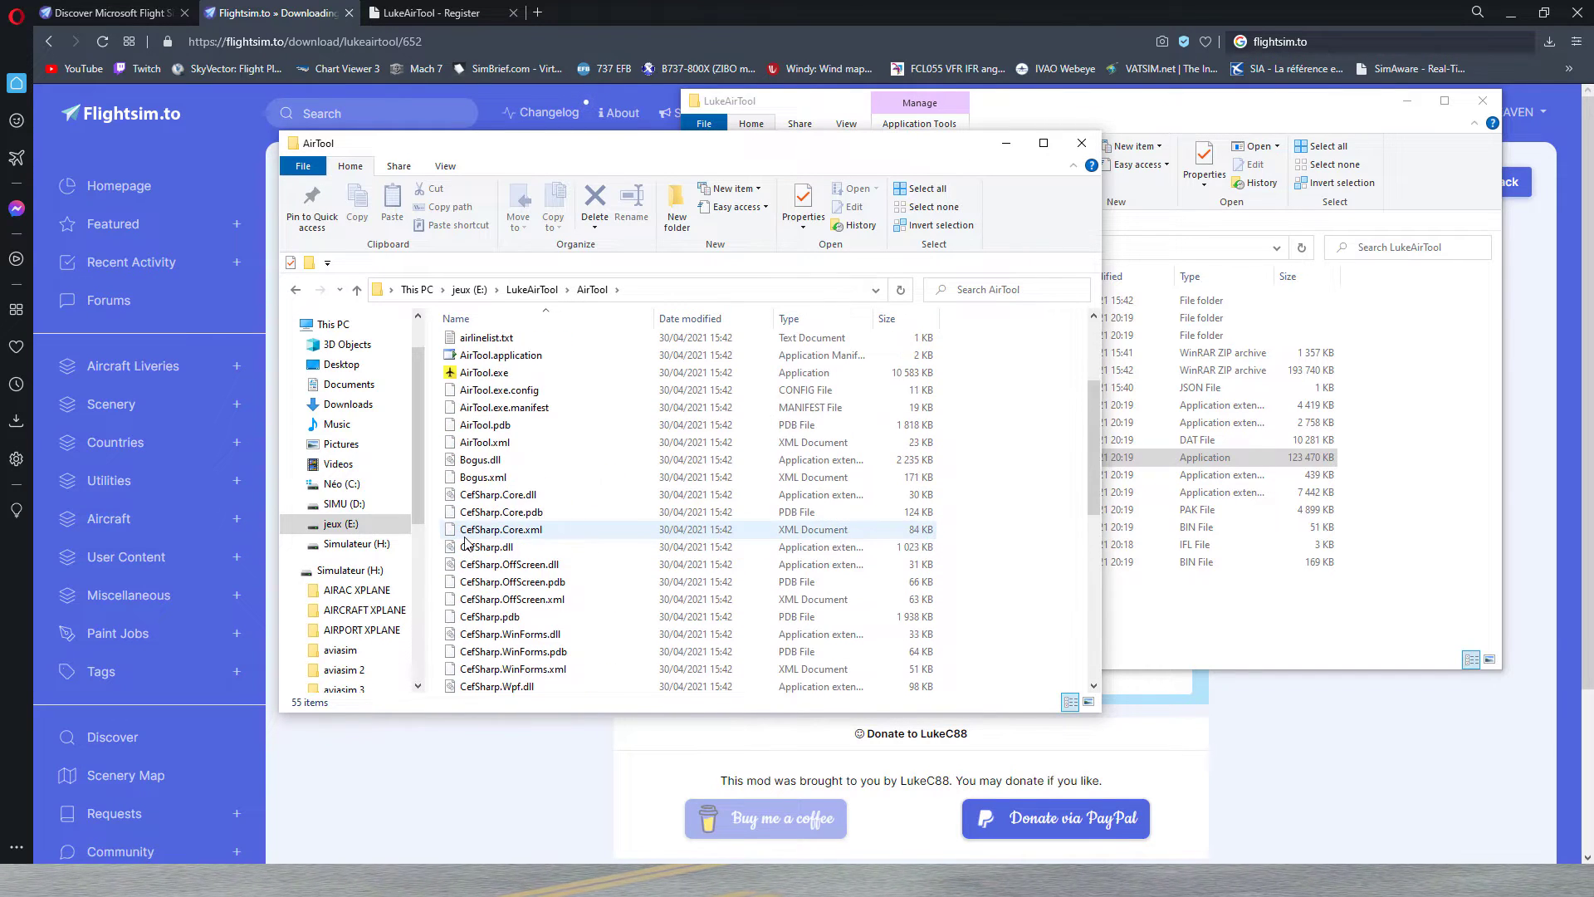
double_click(516, 538)
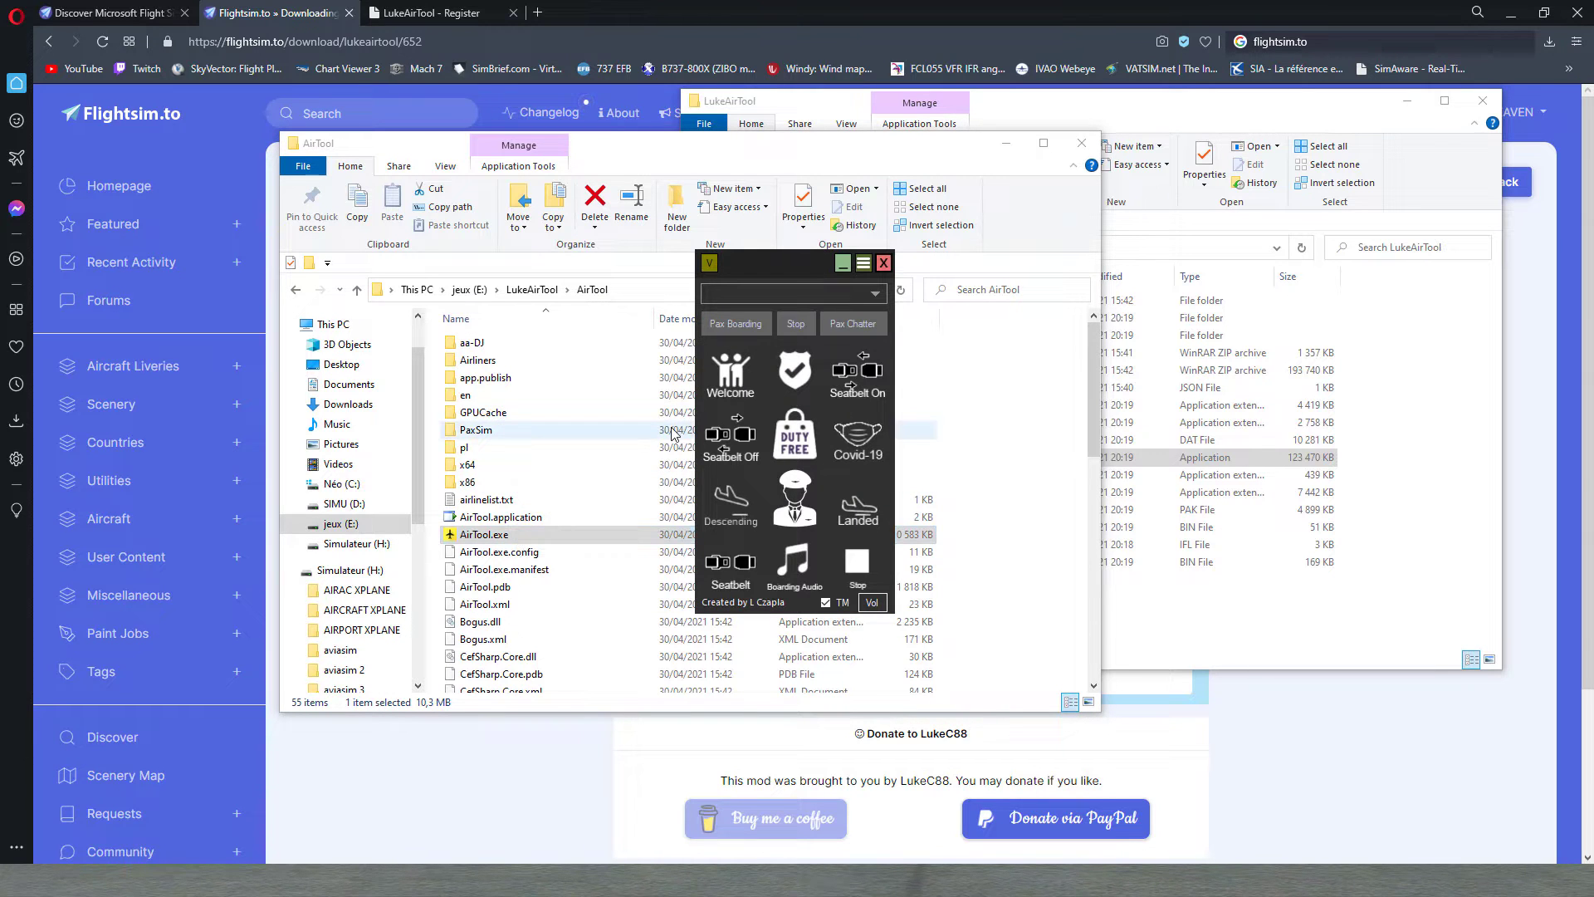
Close both folder windows and minimise the browser and the archive window to reveal the flight simulator
left_click(1082, 143)
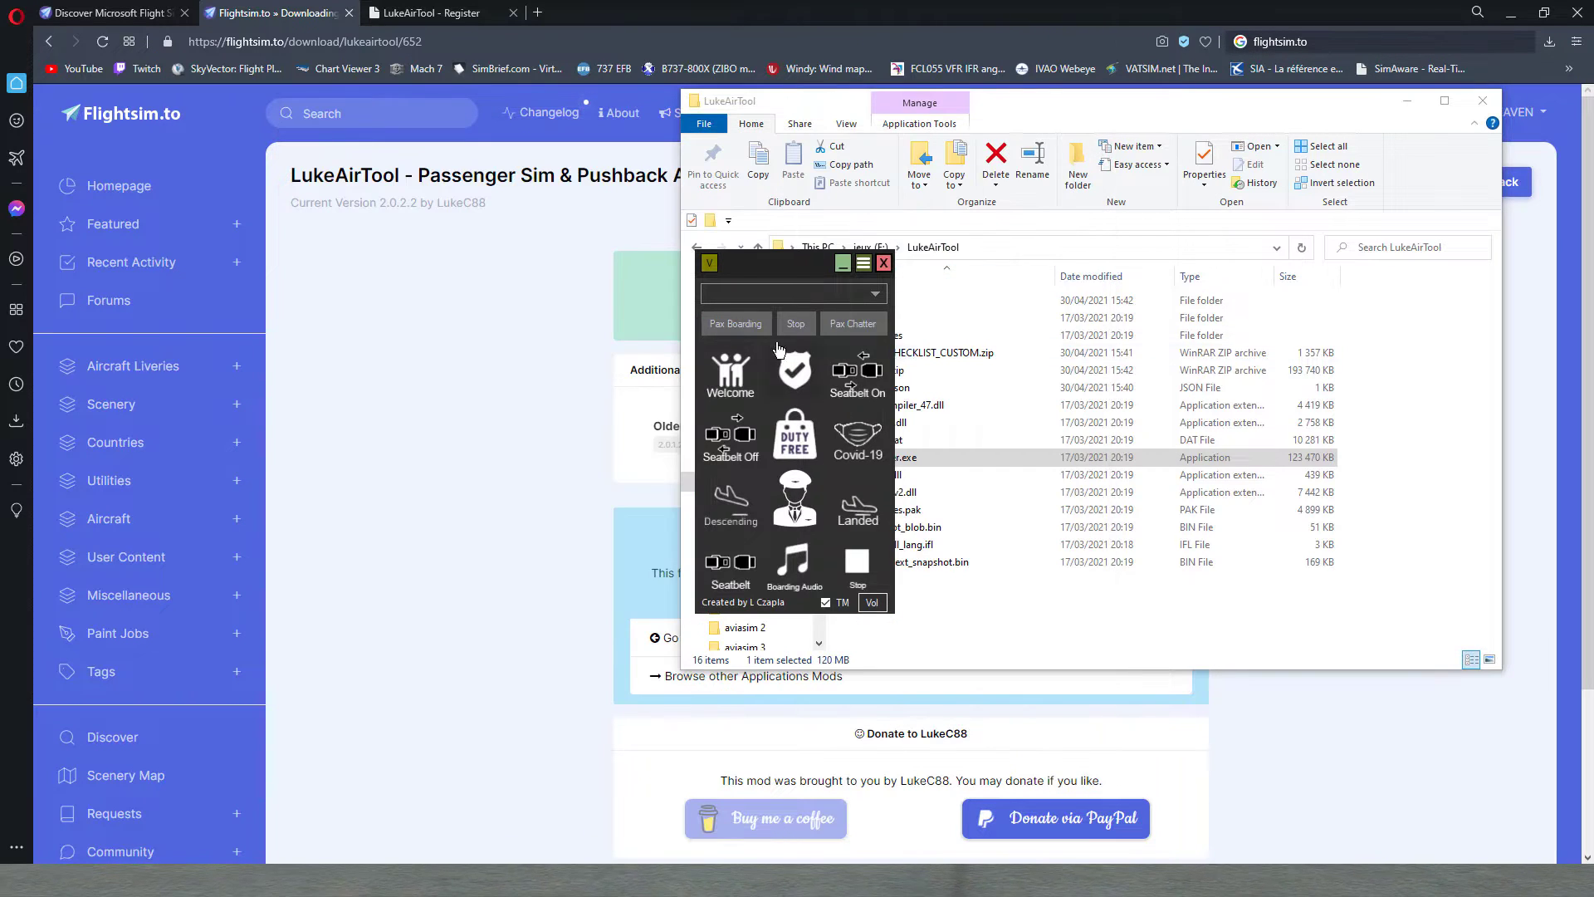
left_click(1483, 99)
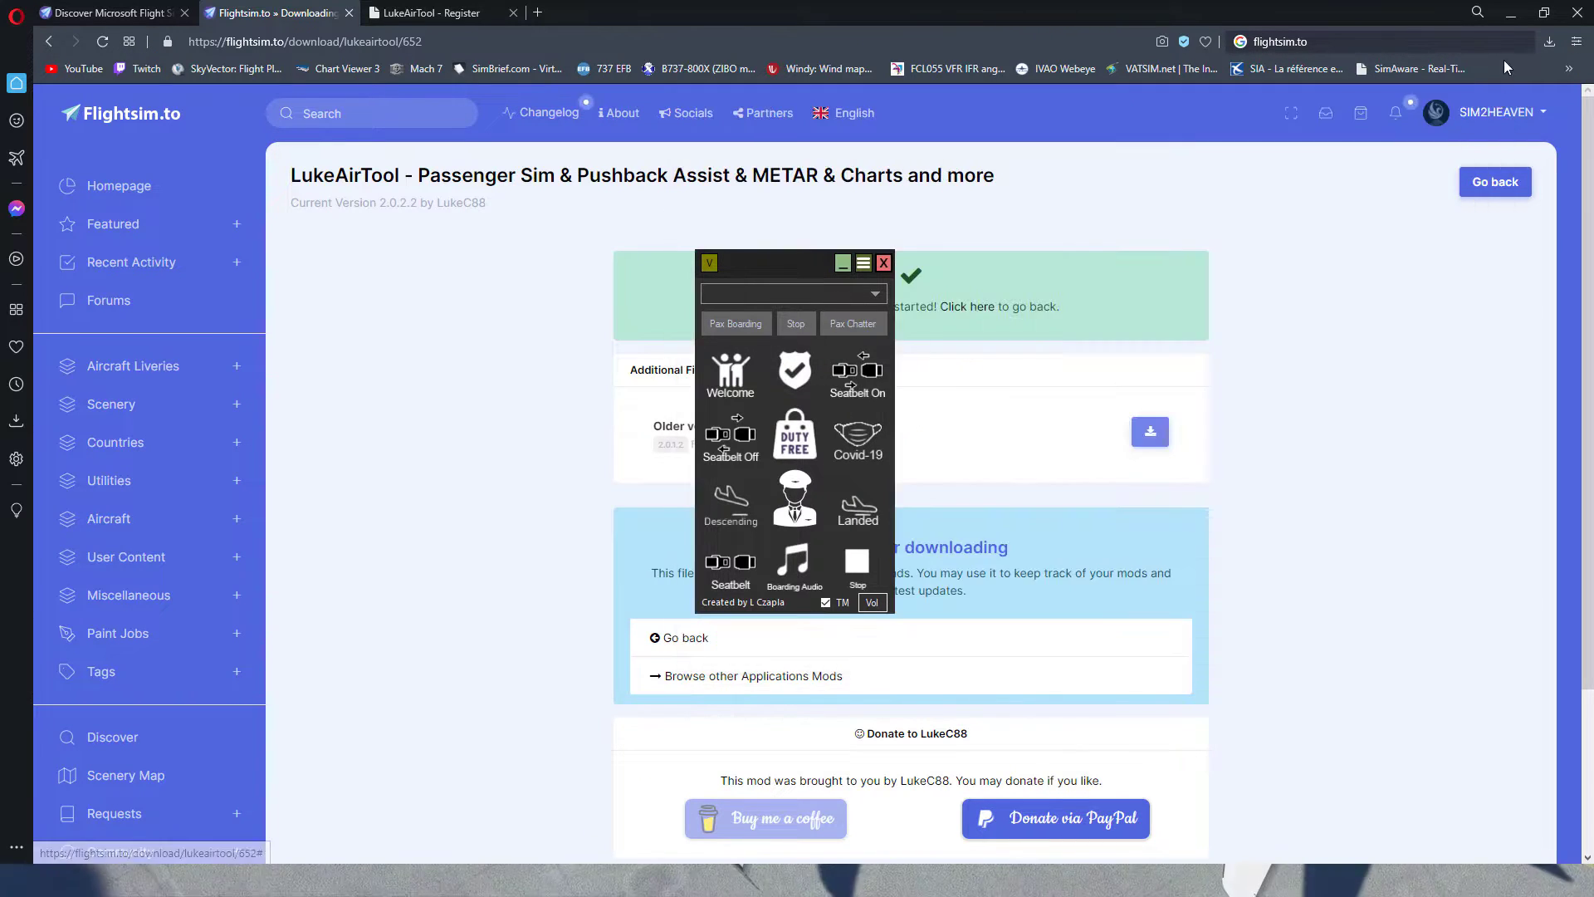
left_click(1508, 18)
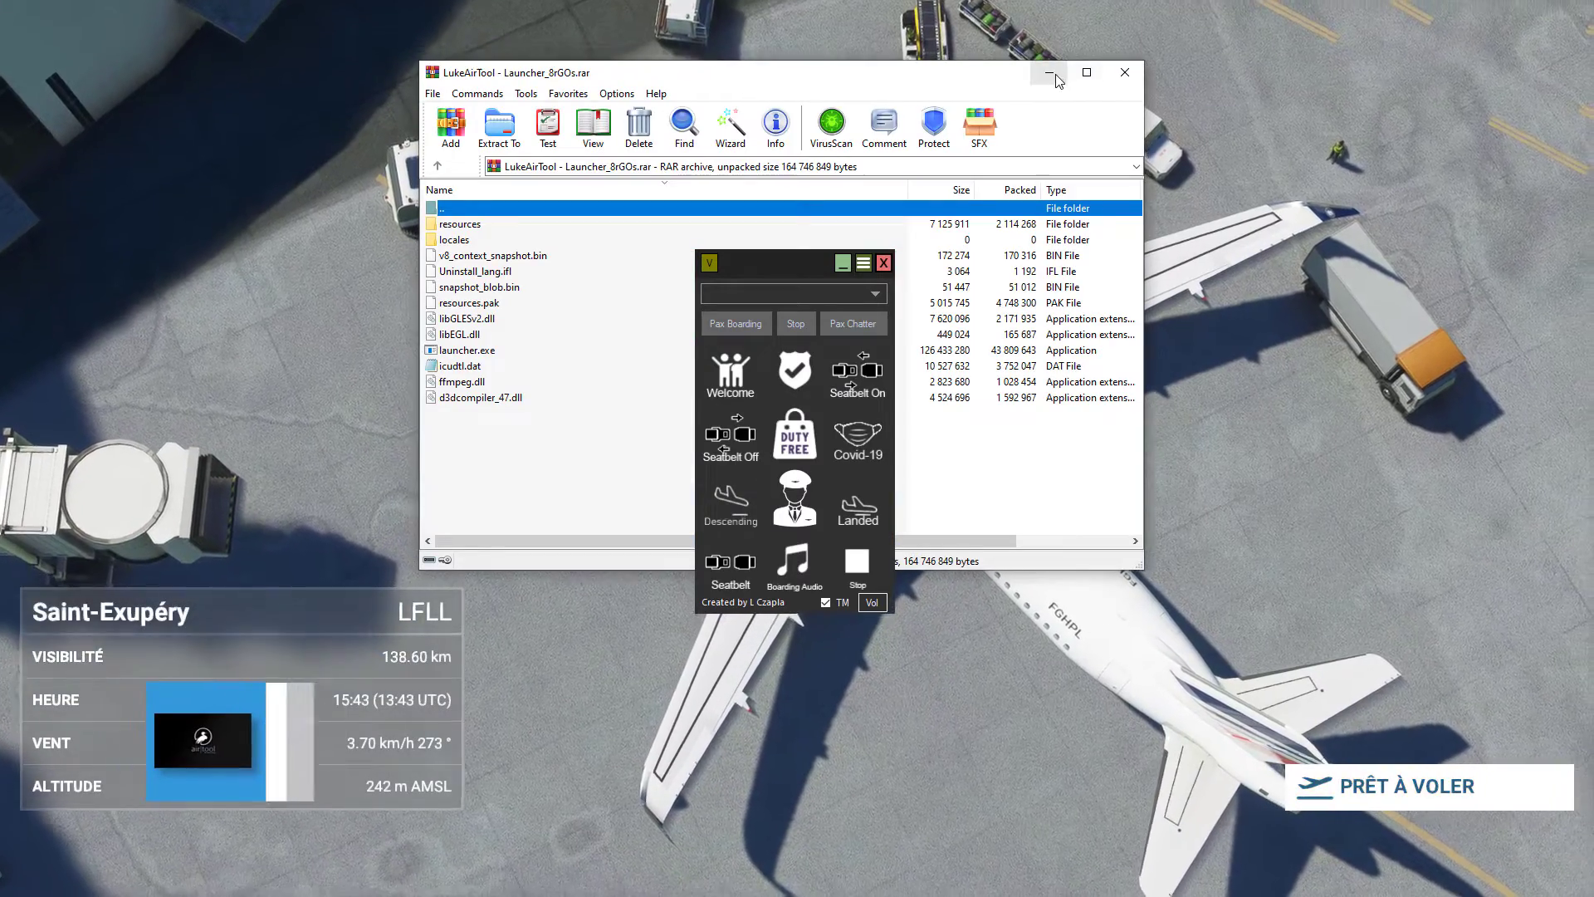
left_click(1050, 75)
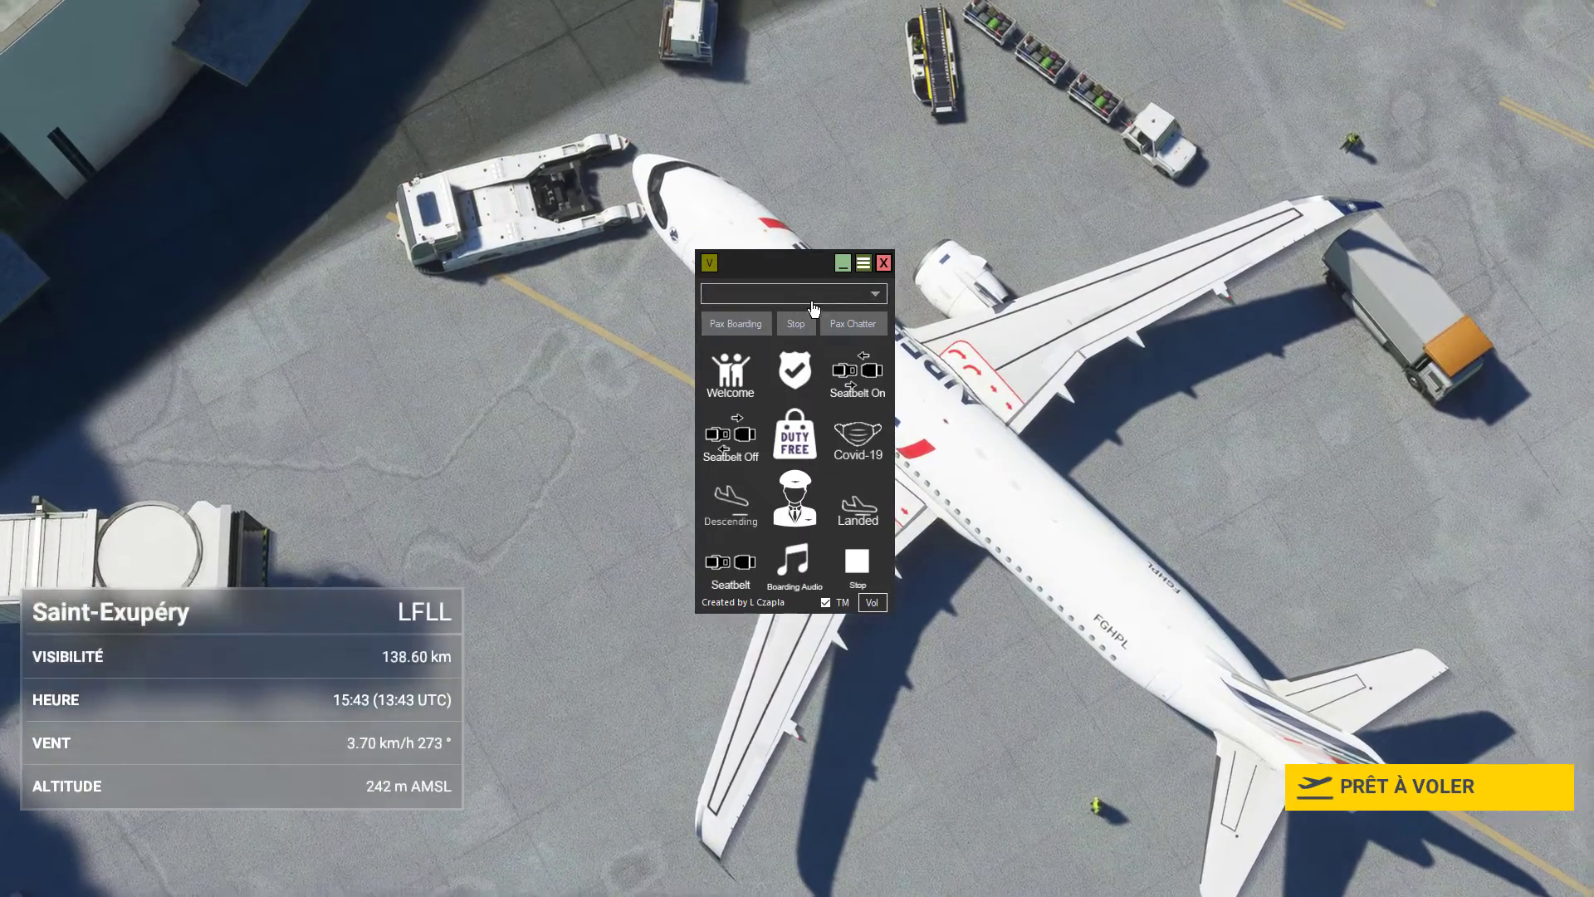
Select AirFrance as the airline in AirTool
left_click(812, 300)
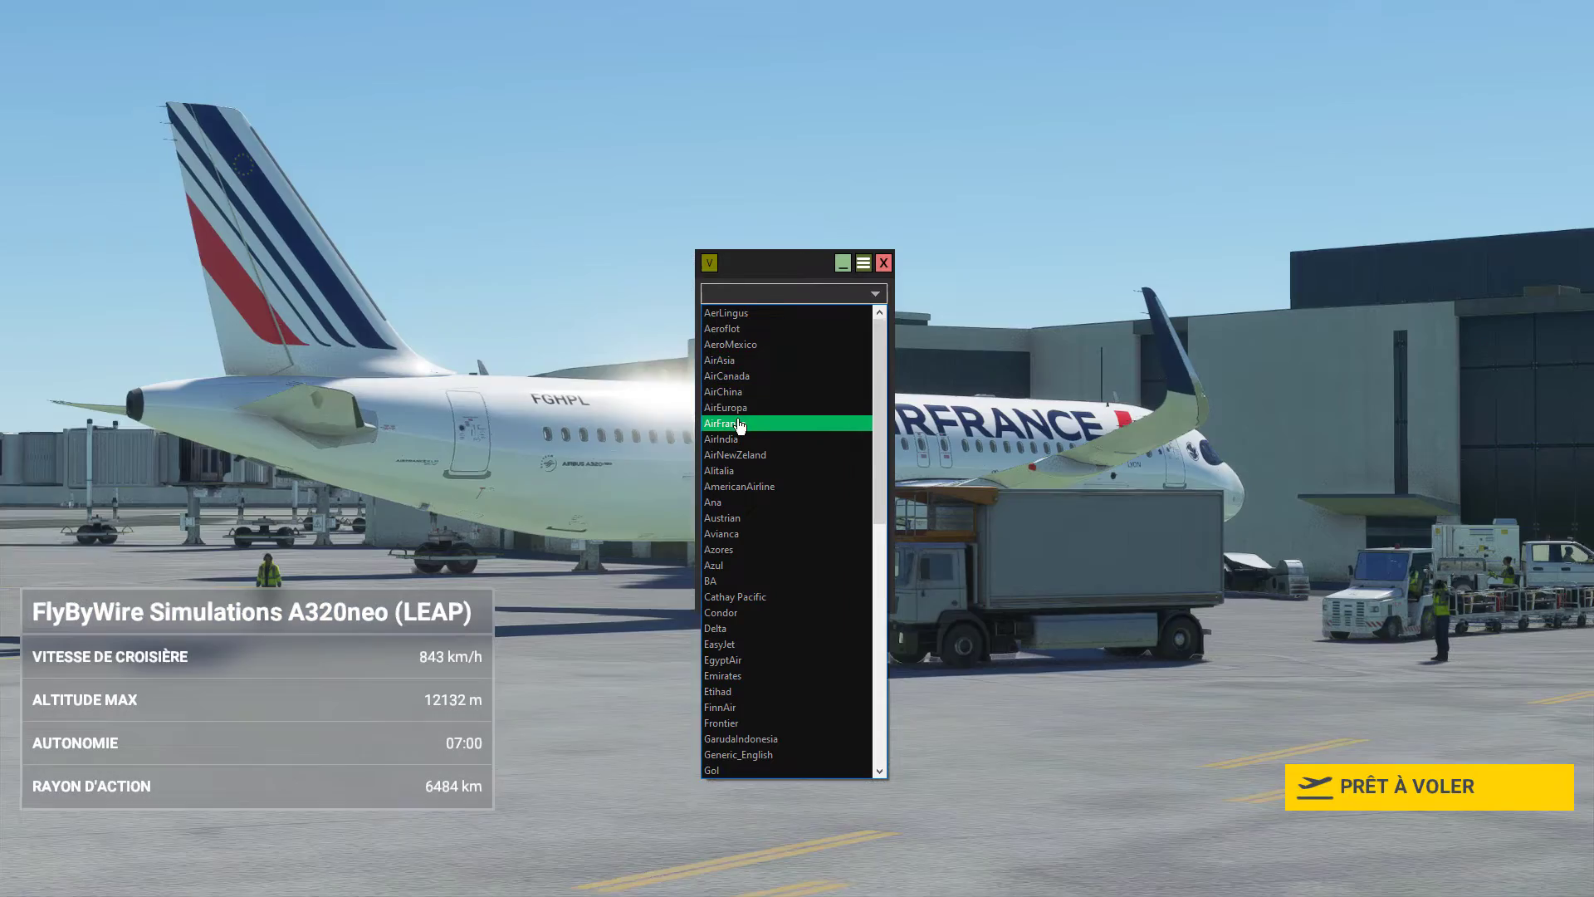
left_click(752, 422)
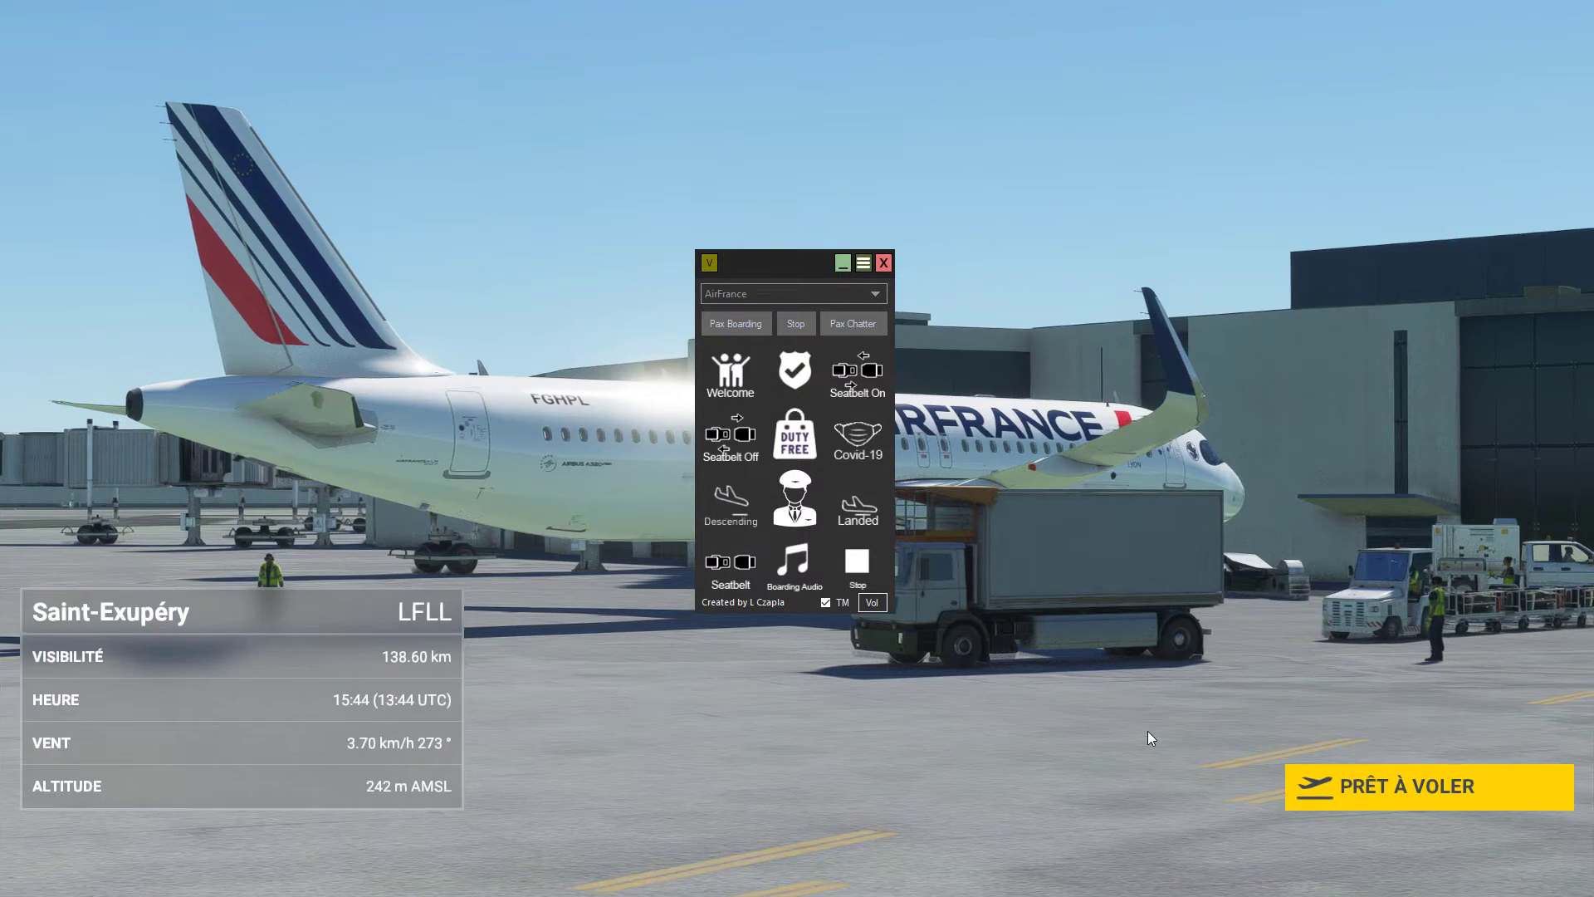
Raise the Soundboard application's volume to about two thirds in the Windows volume mixer, and return to the flight simulator
key("super")
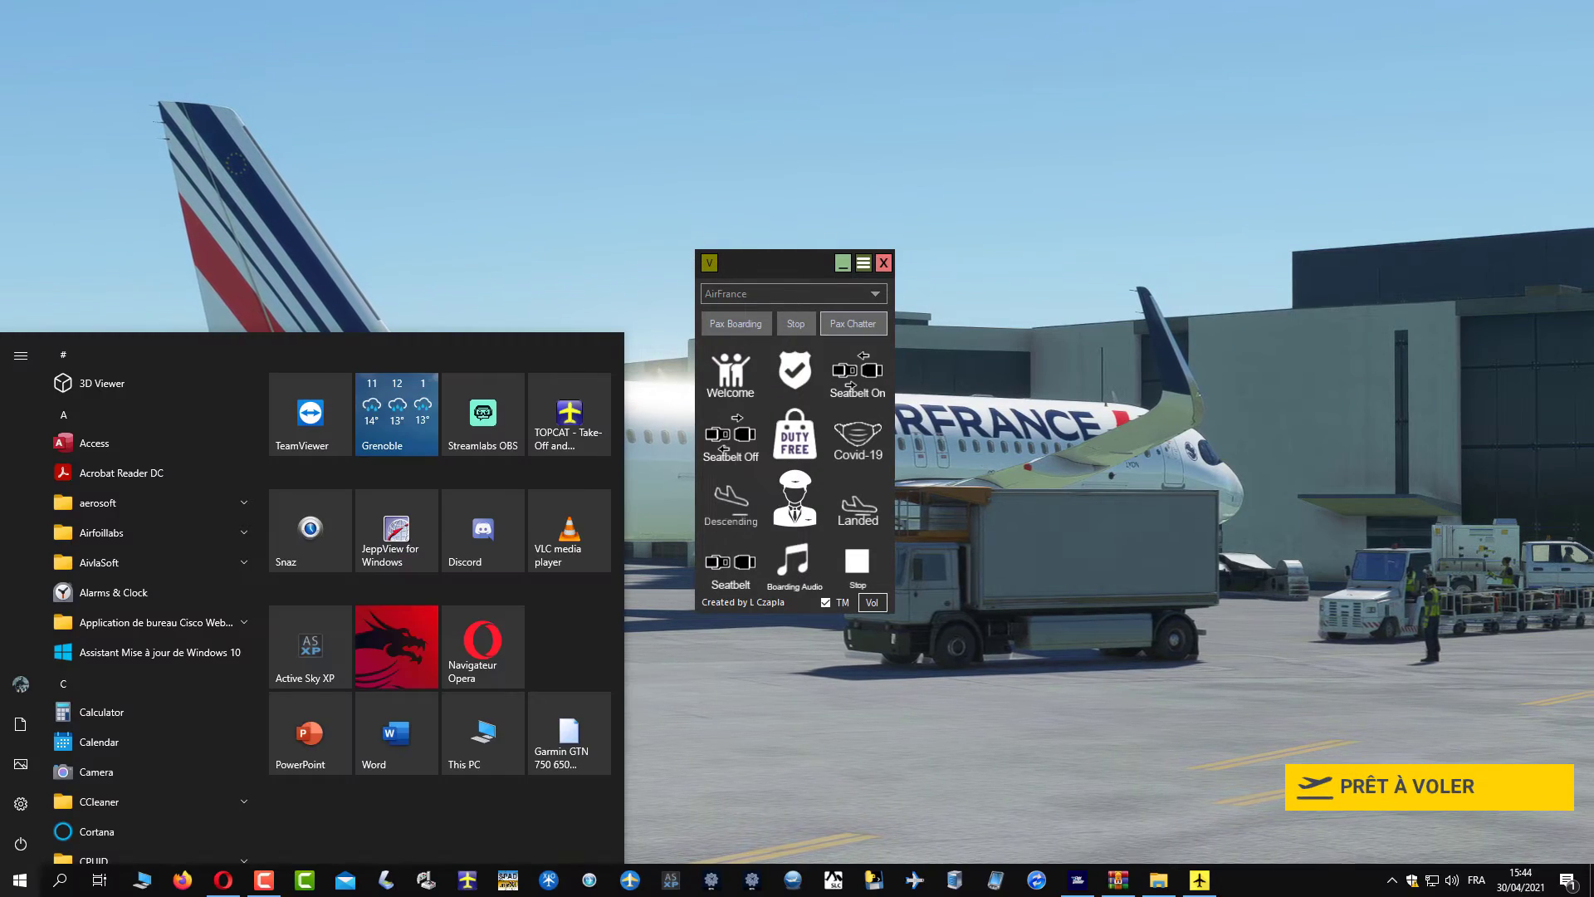
right_click(1451, 880)
left_click(1455, 779)
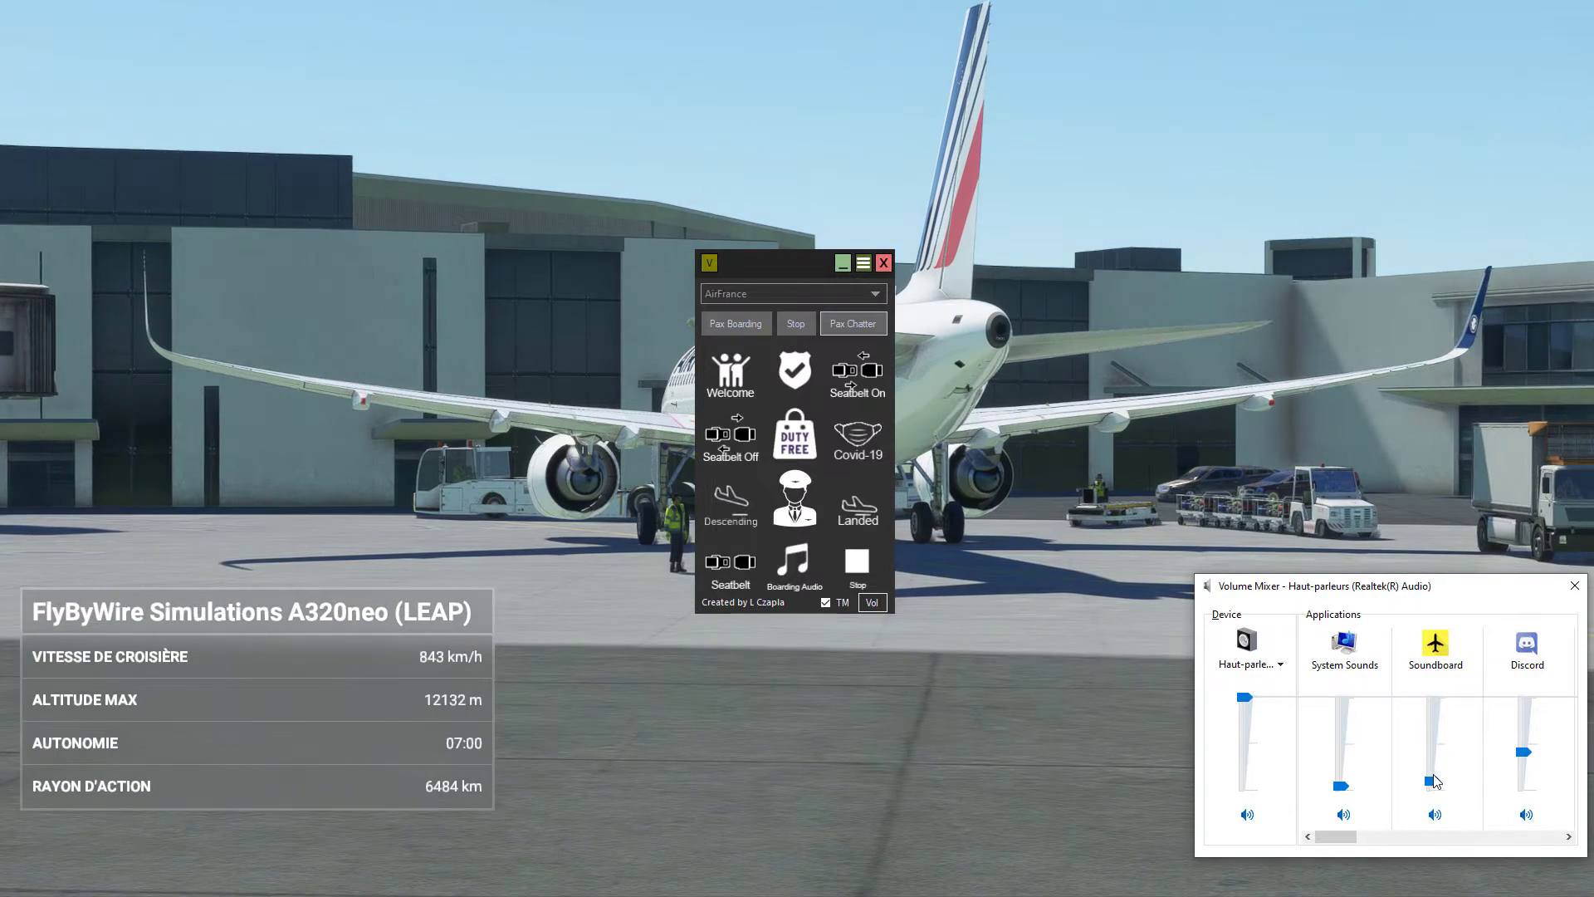
left_click_drag(1432, 782, 1434, 732)
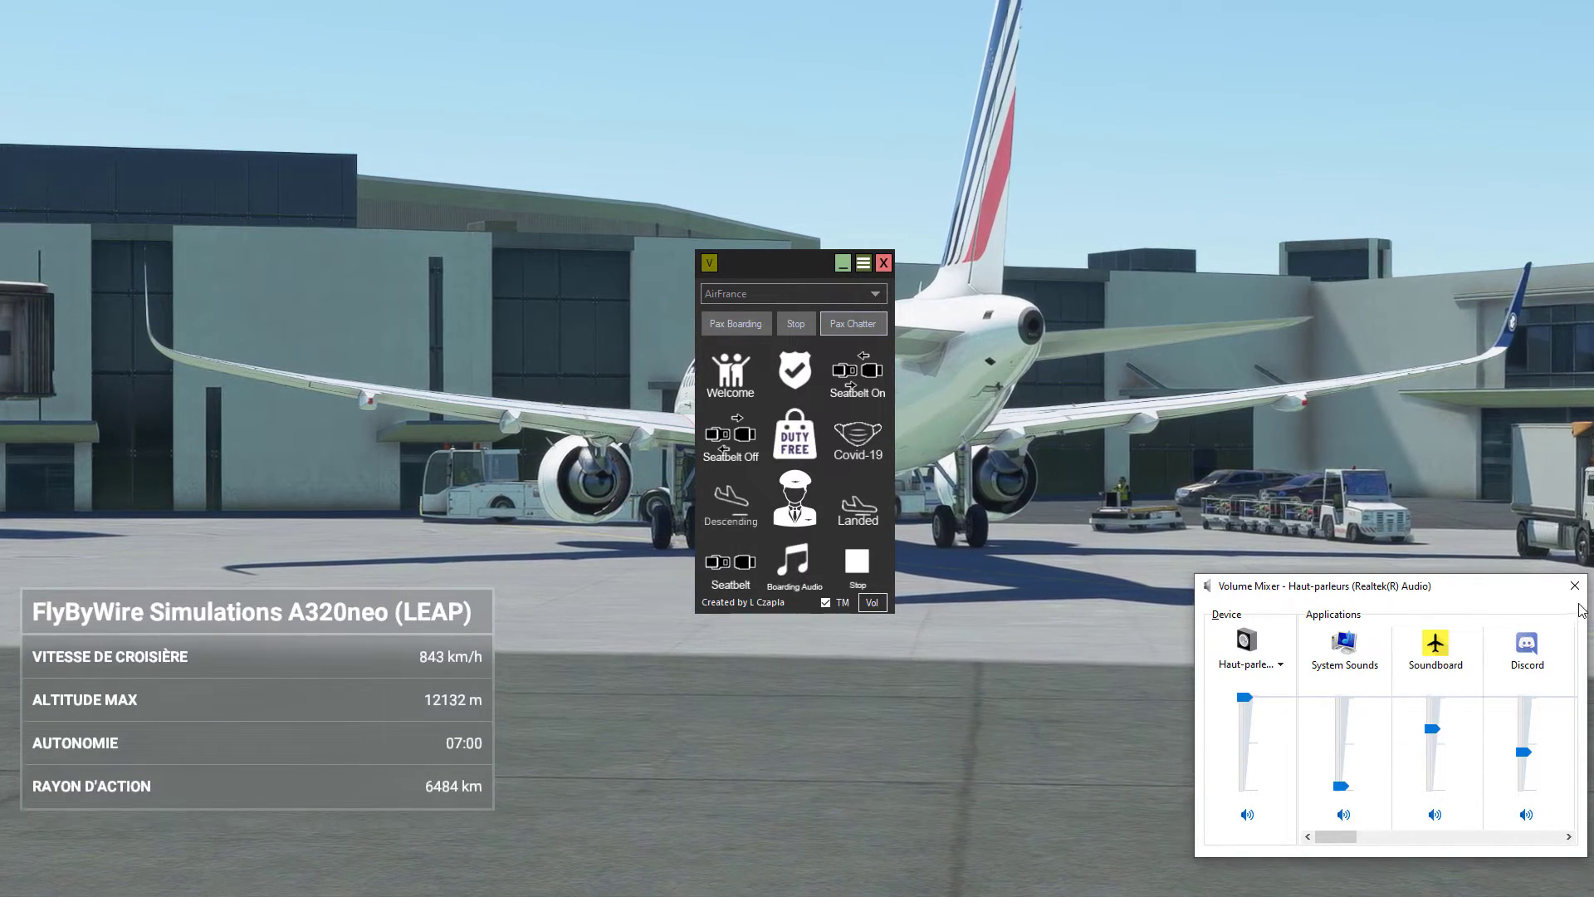
left_click(1079, 532)
Play the passenger boarding and chatter sounds in AirTool, followed by the Welcome announcement, and stop the playback
left_click(735, 325)
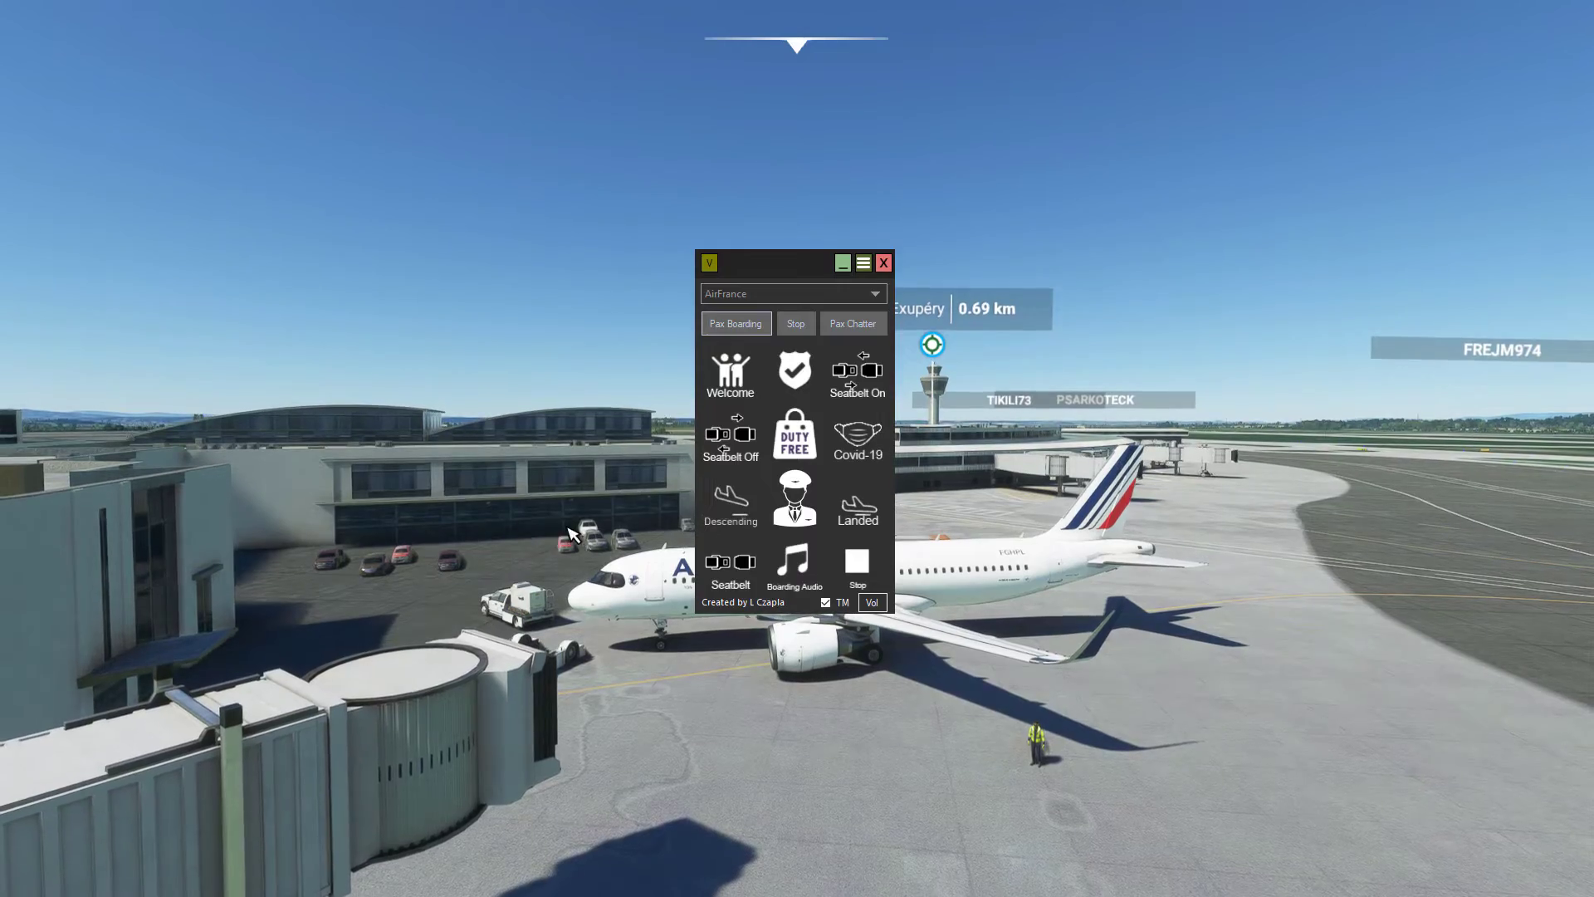
left_click(809, 318)
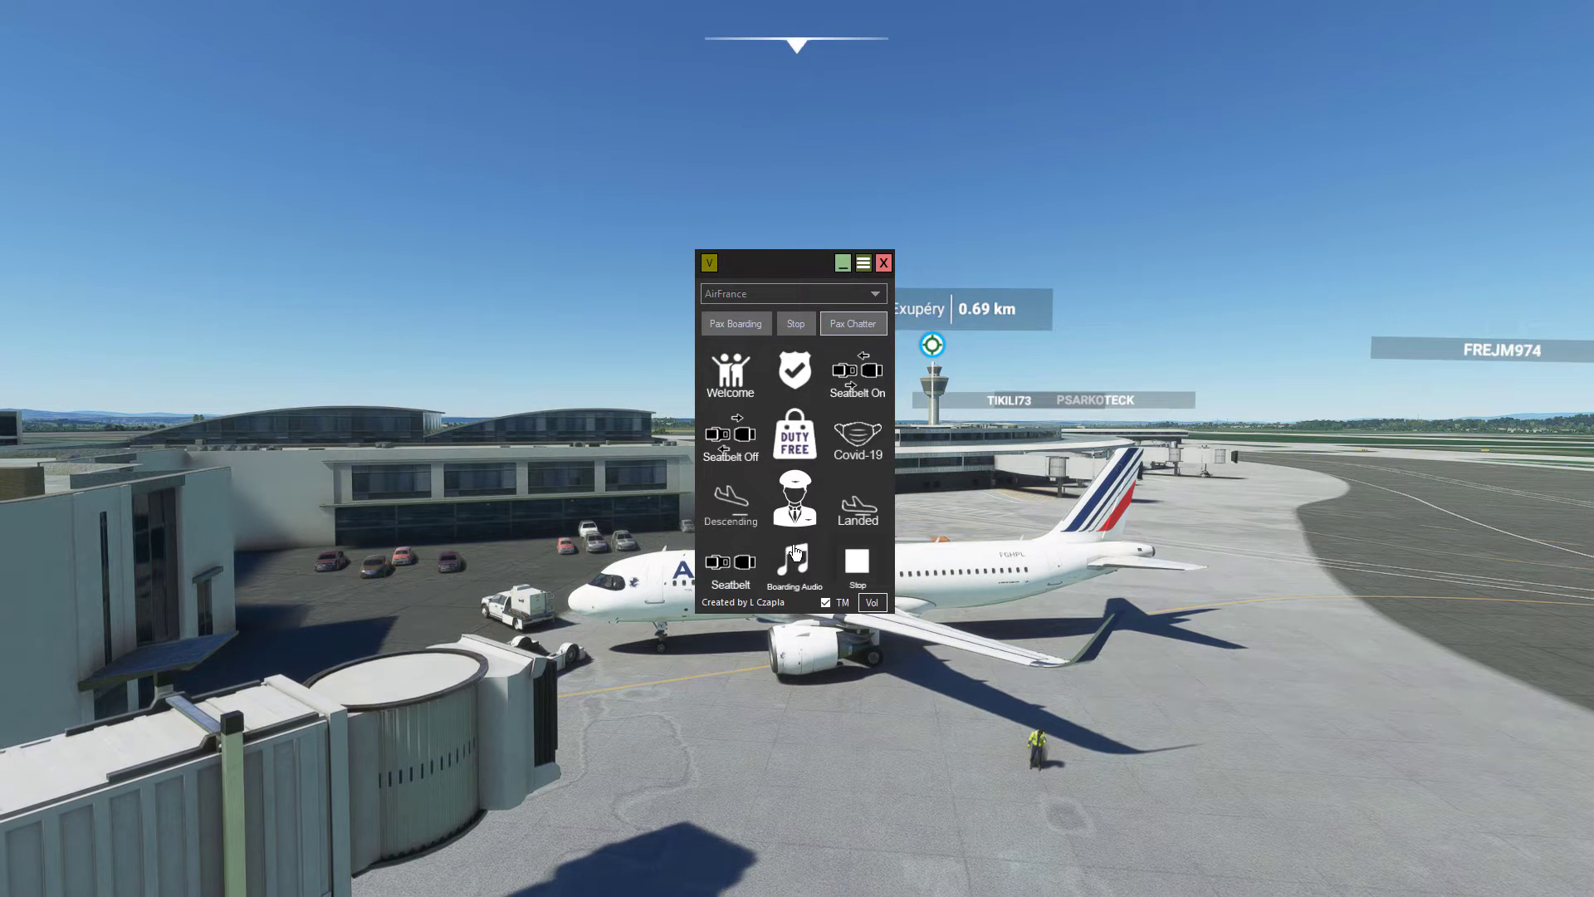
left_click(745, 379)
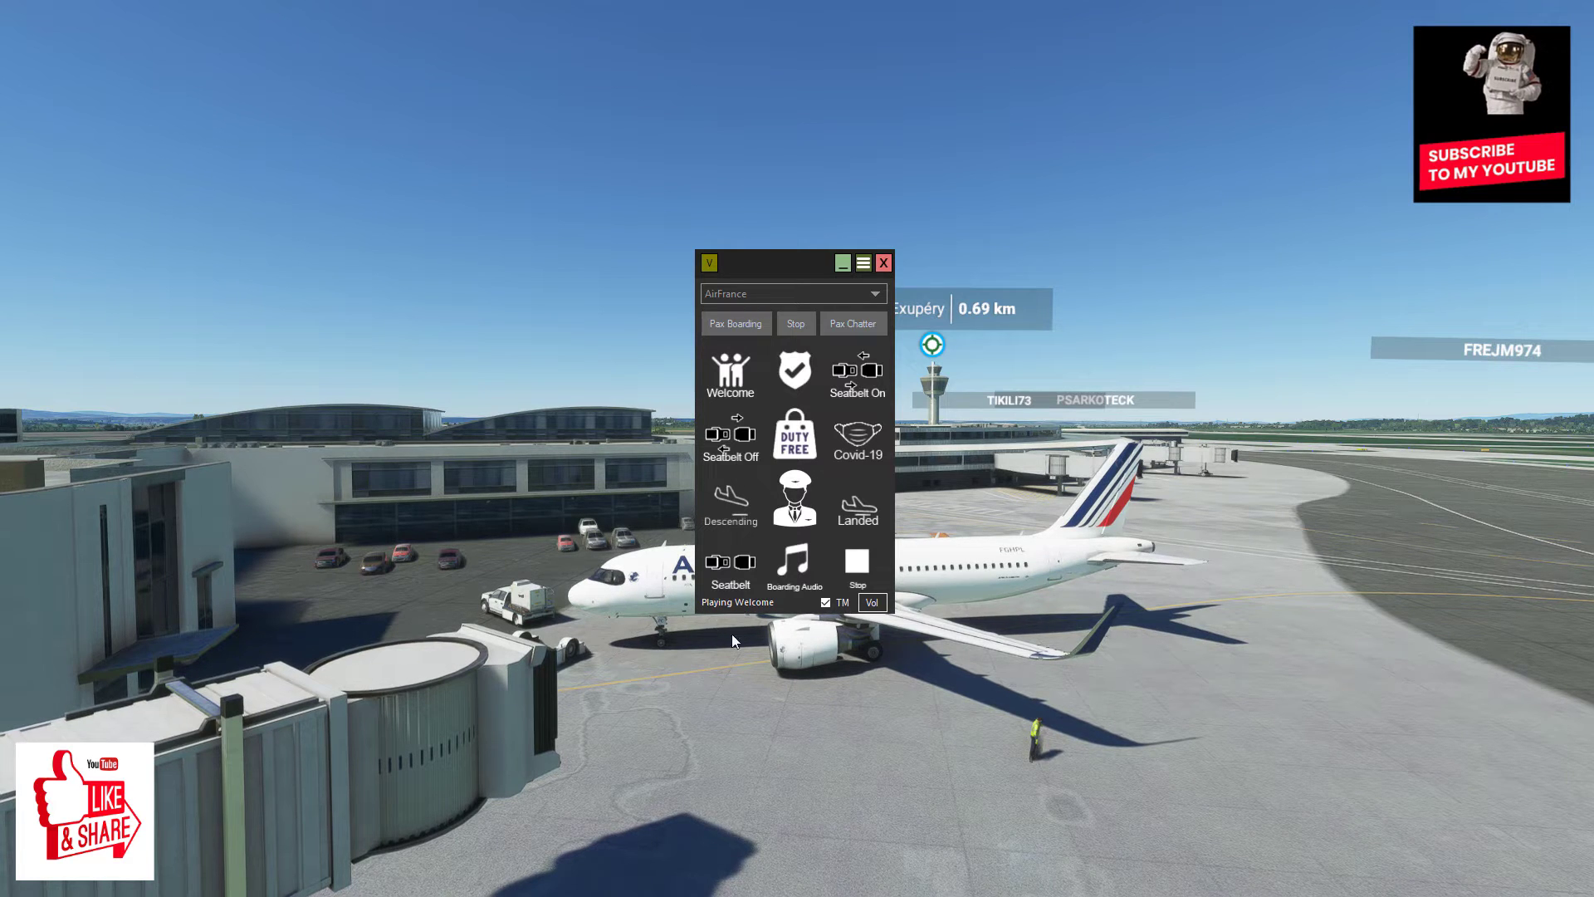
left_click(867, 575)
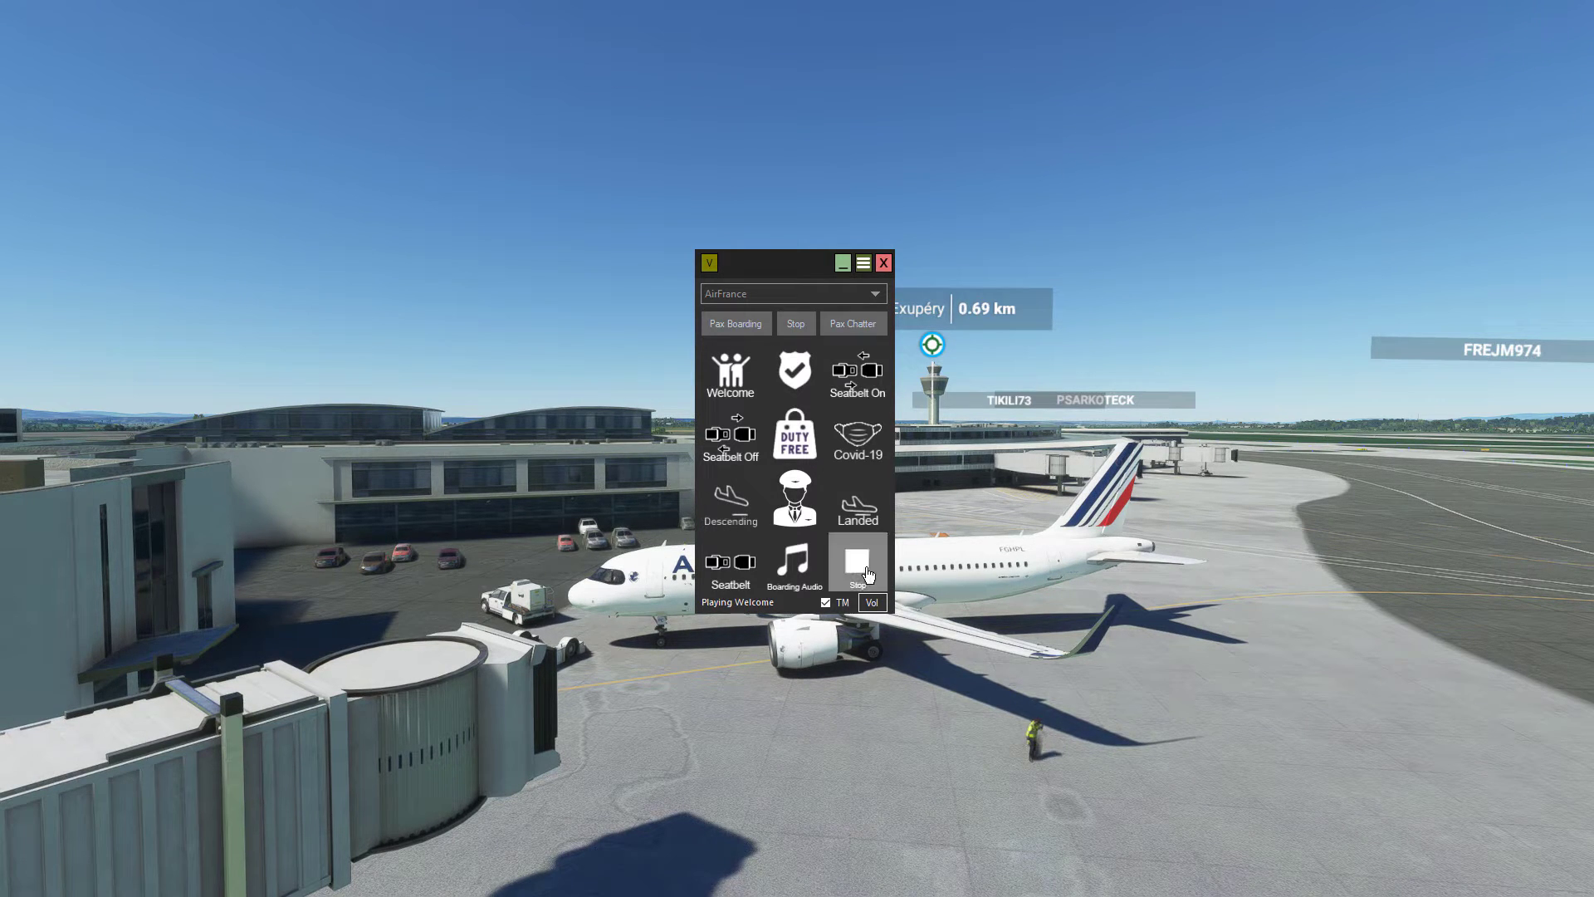
Play the Duty Free and Descending announcements one after the other, stopping each one
left_click(803, 454)
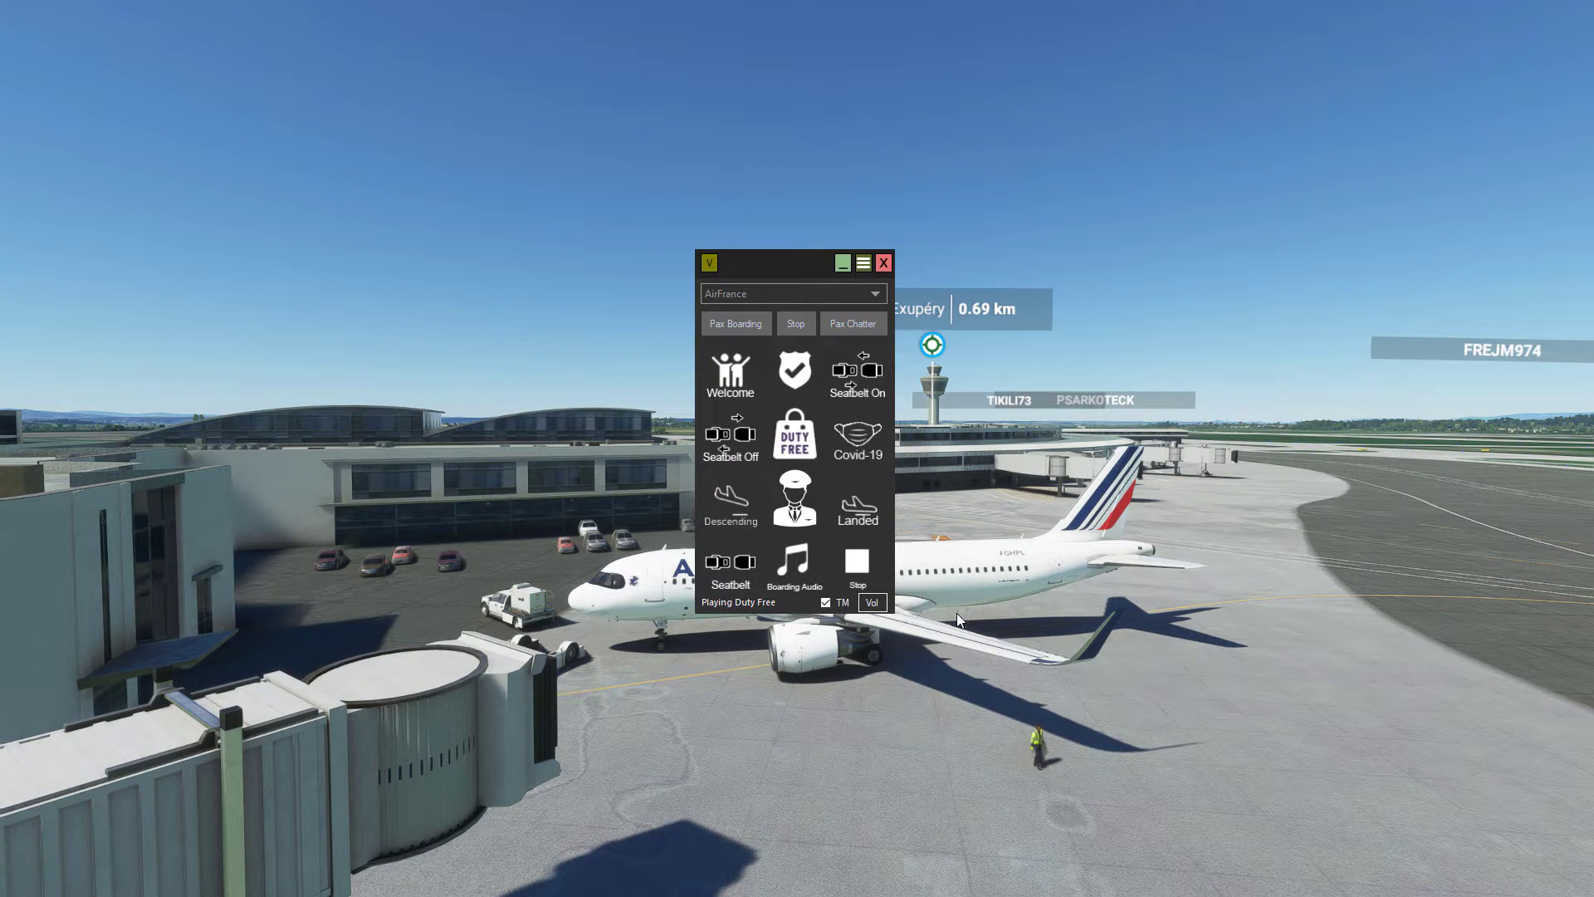
left_click(867, 555)
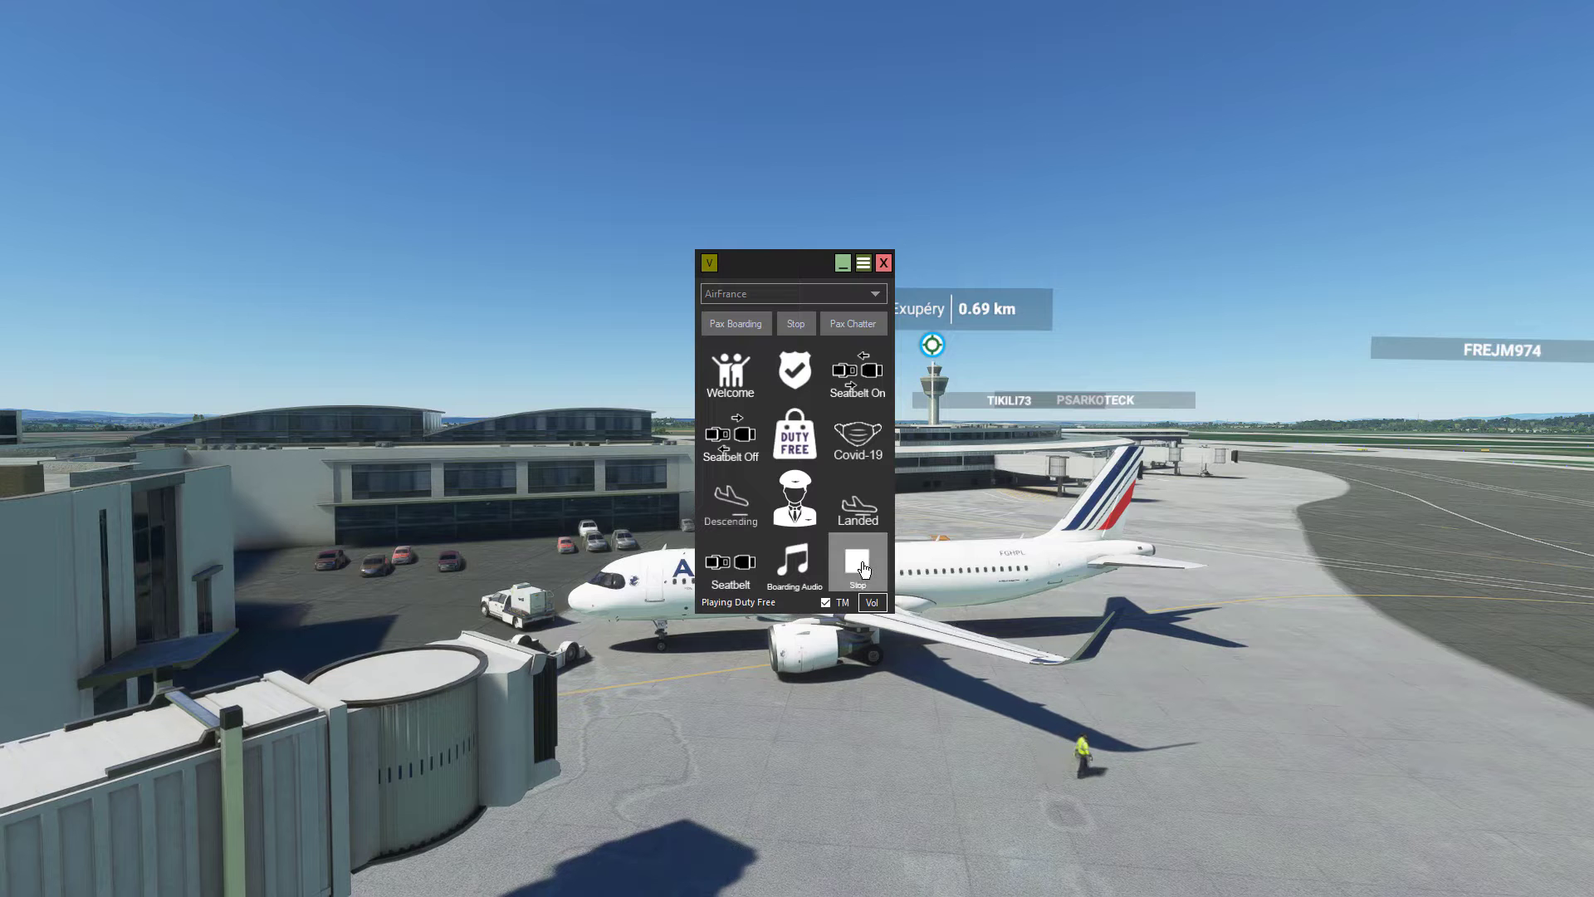
left_click(737, 496)
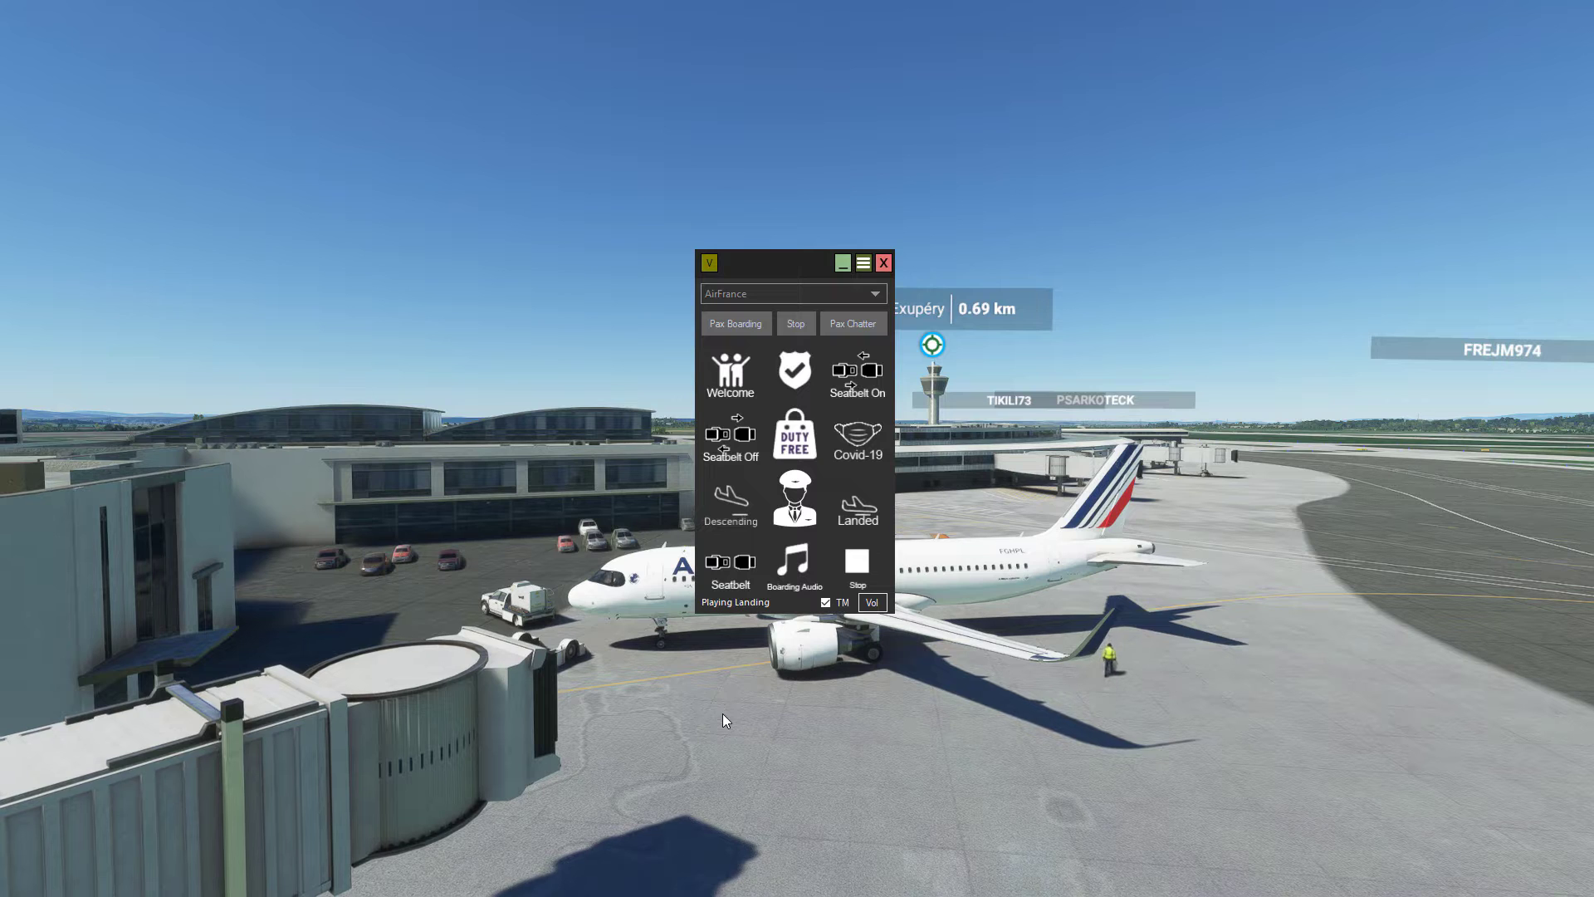
left_click(859, 562)
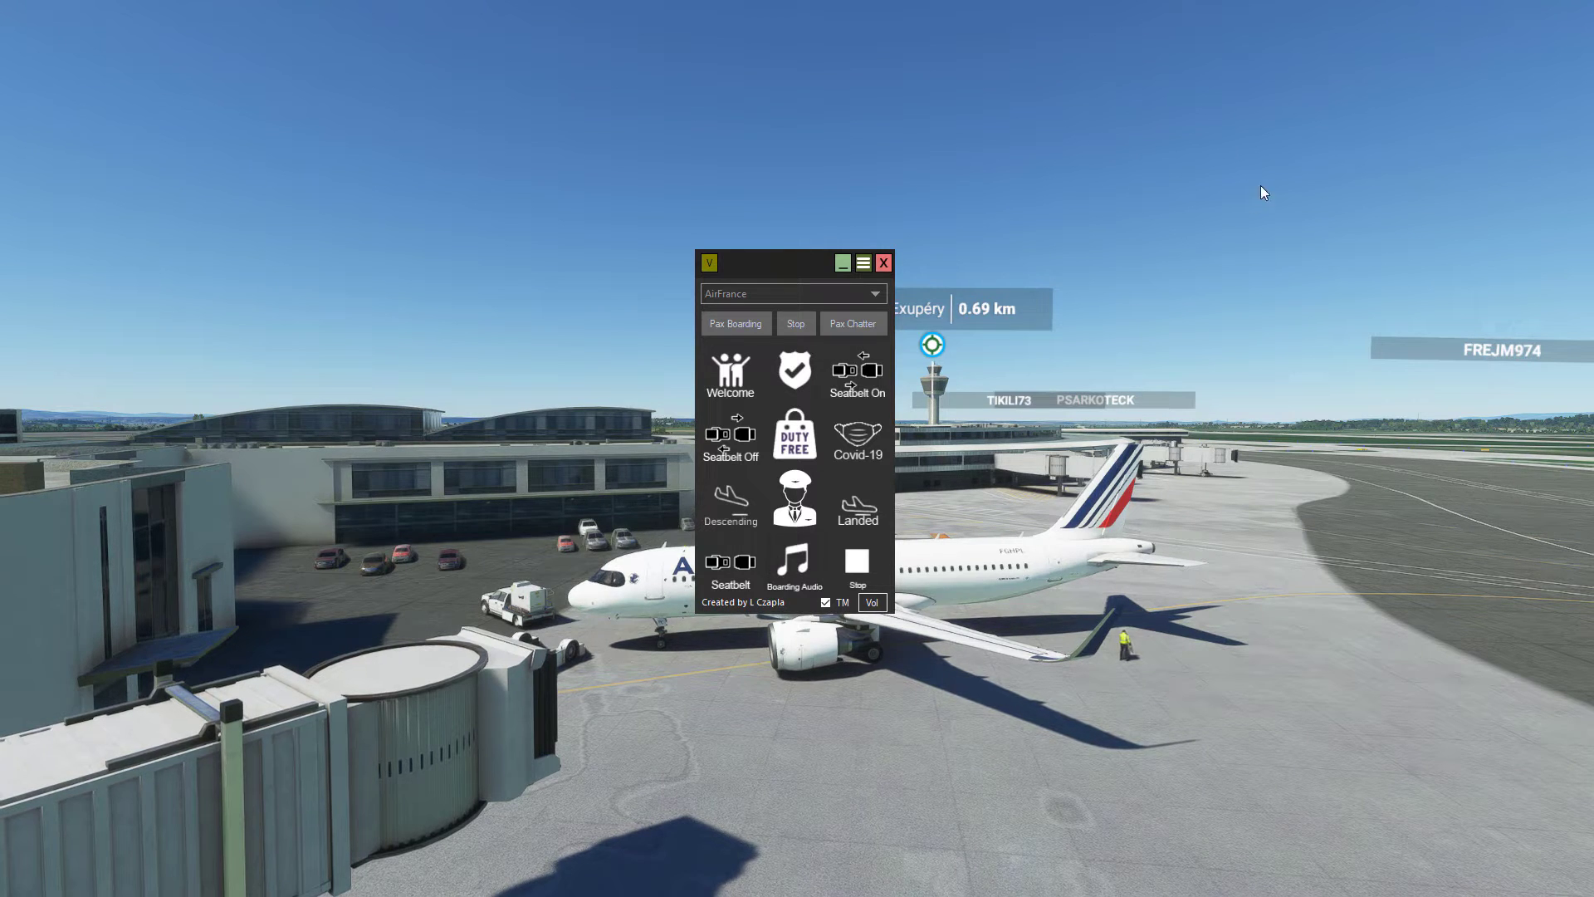
Browse AirTool's list of available airlines and keep AirFrance selected
left_click(875, 294)
scroll(806, 470, "down", 1)
scroll(806, 557, "down", 5)
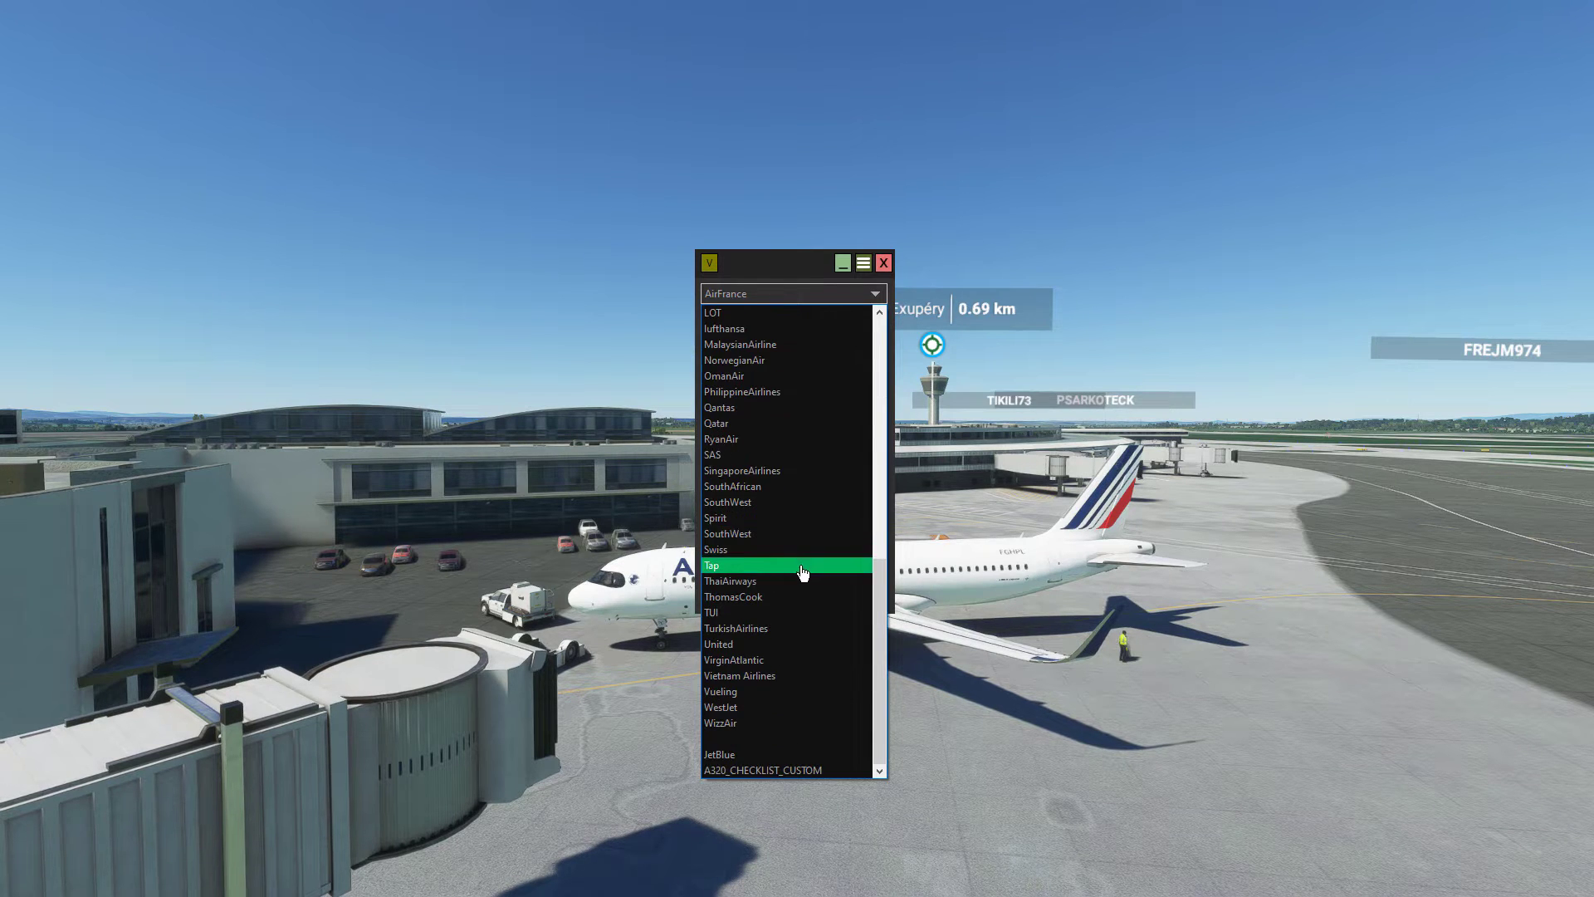
scroll(802, 571, "up", 6)
left_click(870, 292)
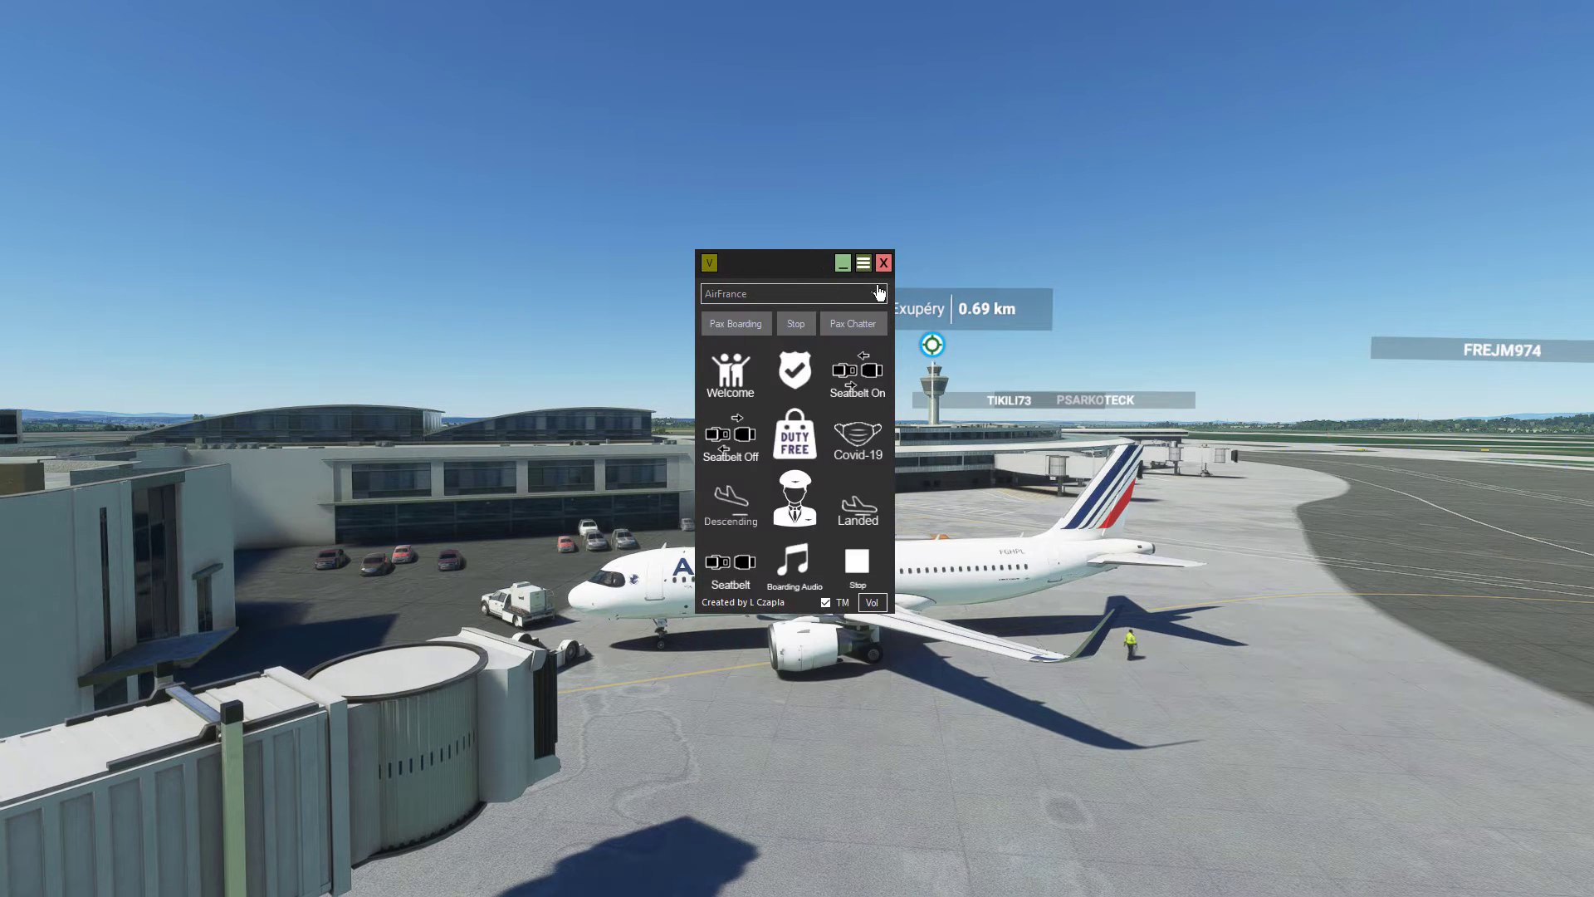
Close the AirTool announcement window, confirming the exit, and reposition the LukeAirTool main window
left_click(883, 264)
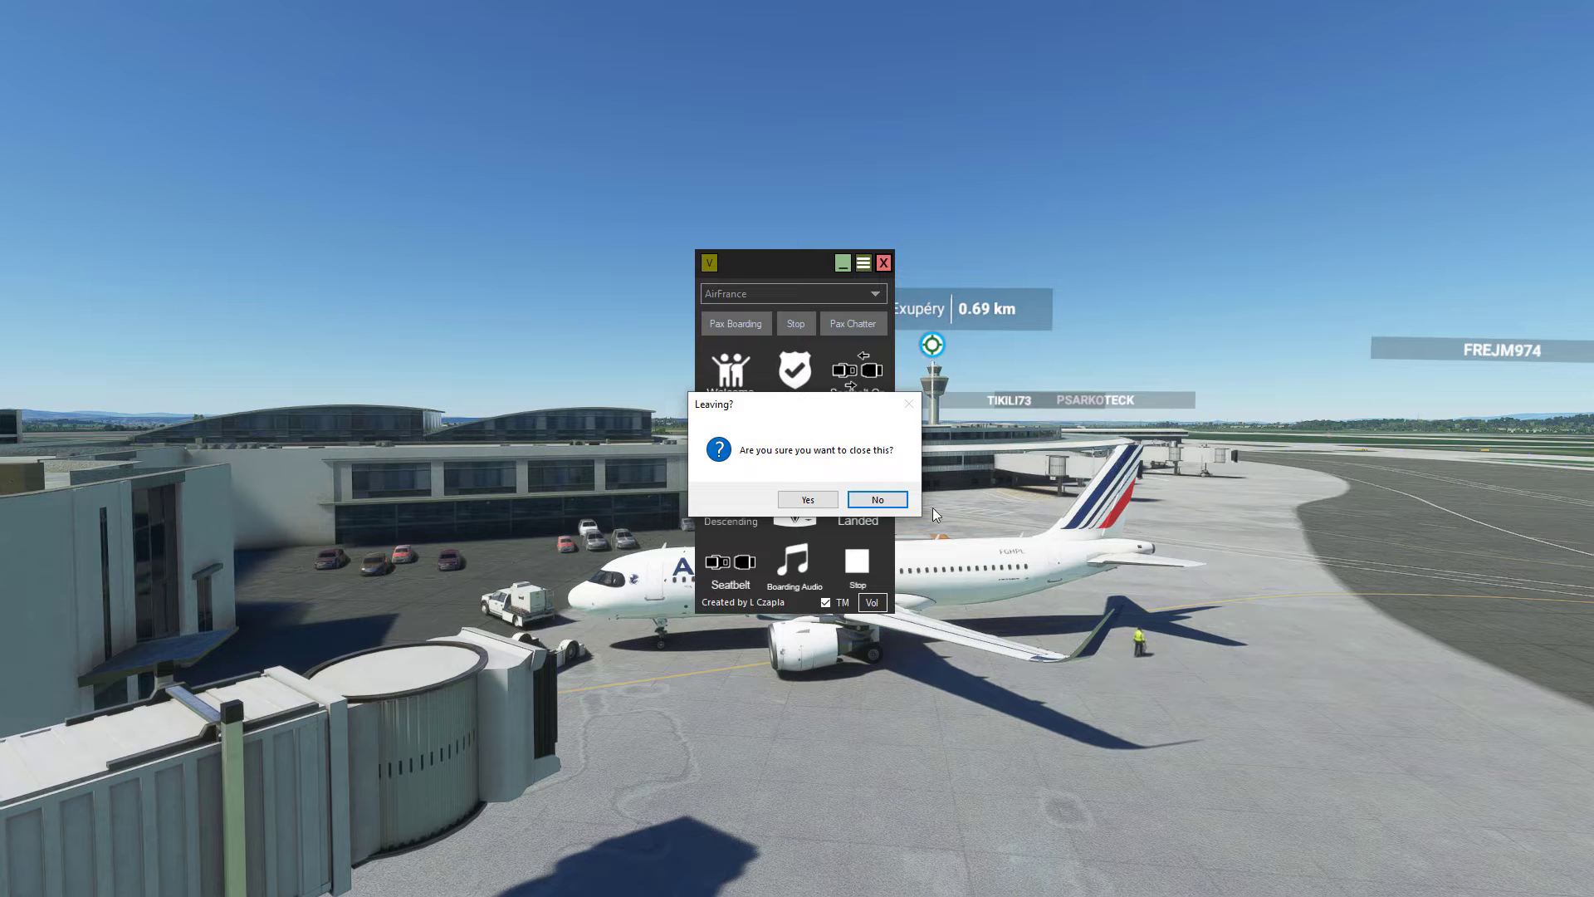
left_click(807, 500)
left_click_drag(704, 256, 726, 192)
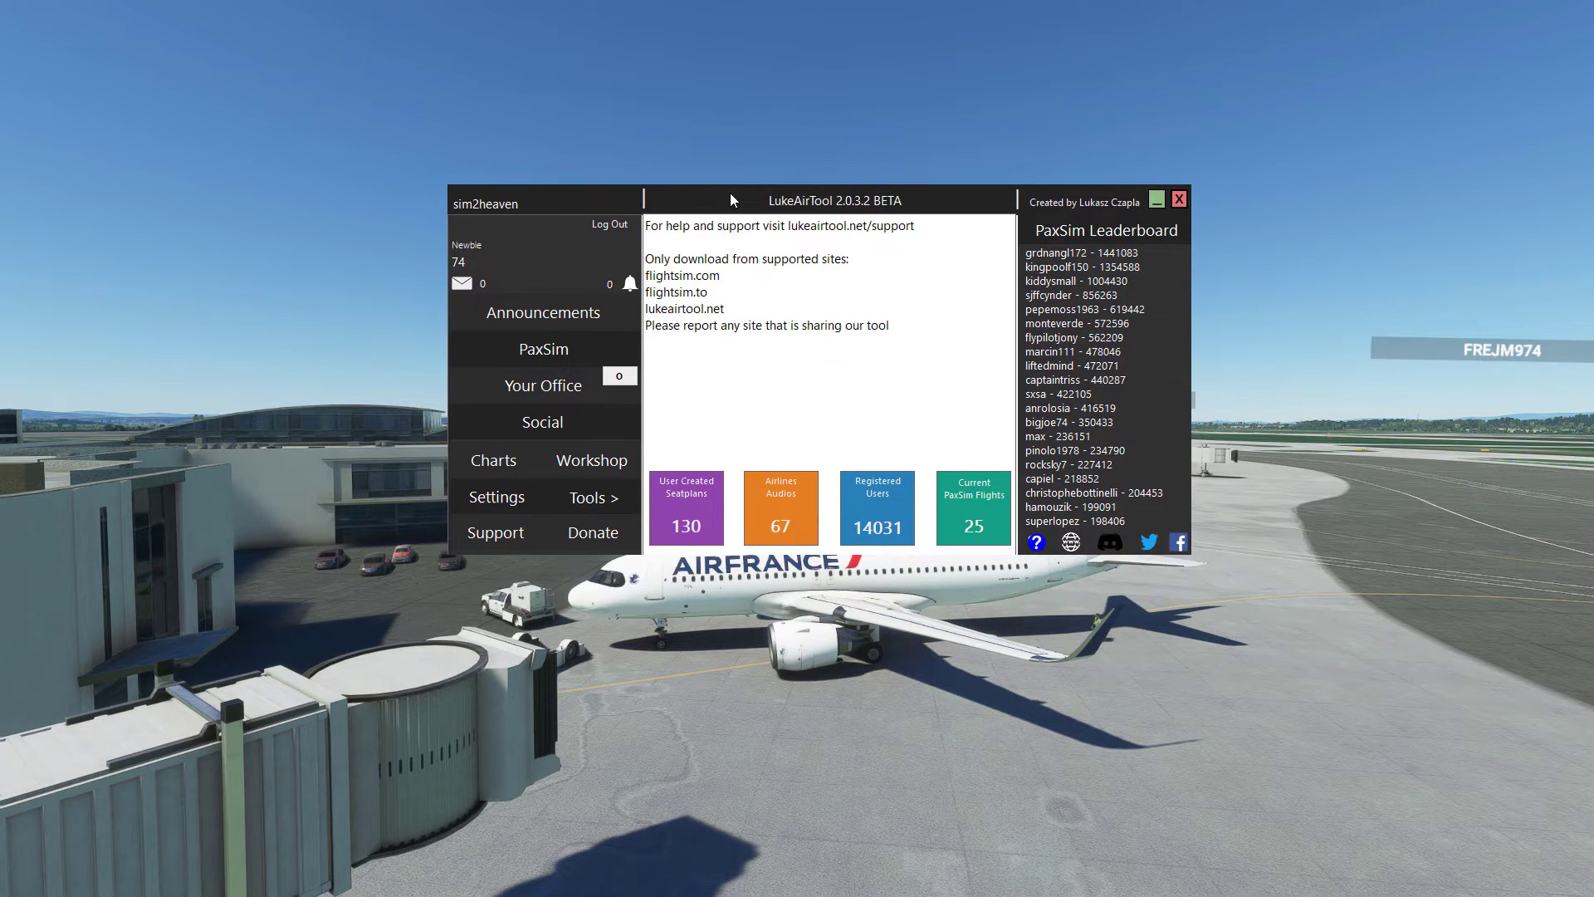
Try to open PaxSim and Your Office in LukeAirTool, and dismiss the message
left_click(565, 355)
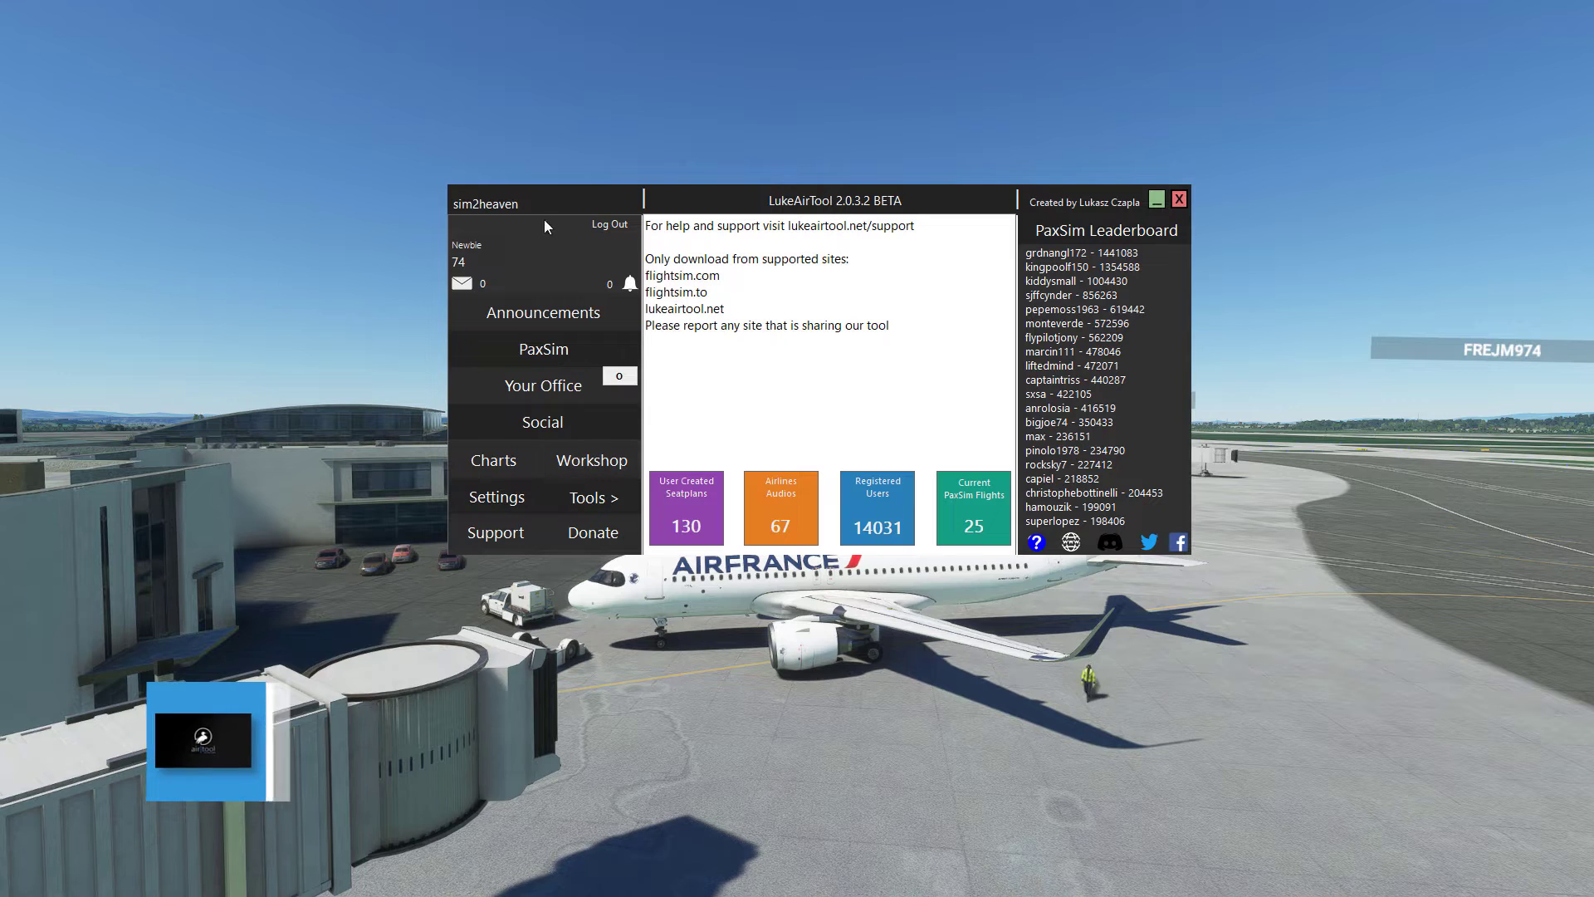
left_click(558, 400)
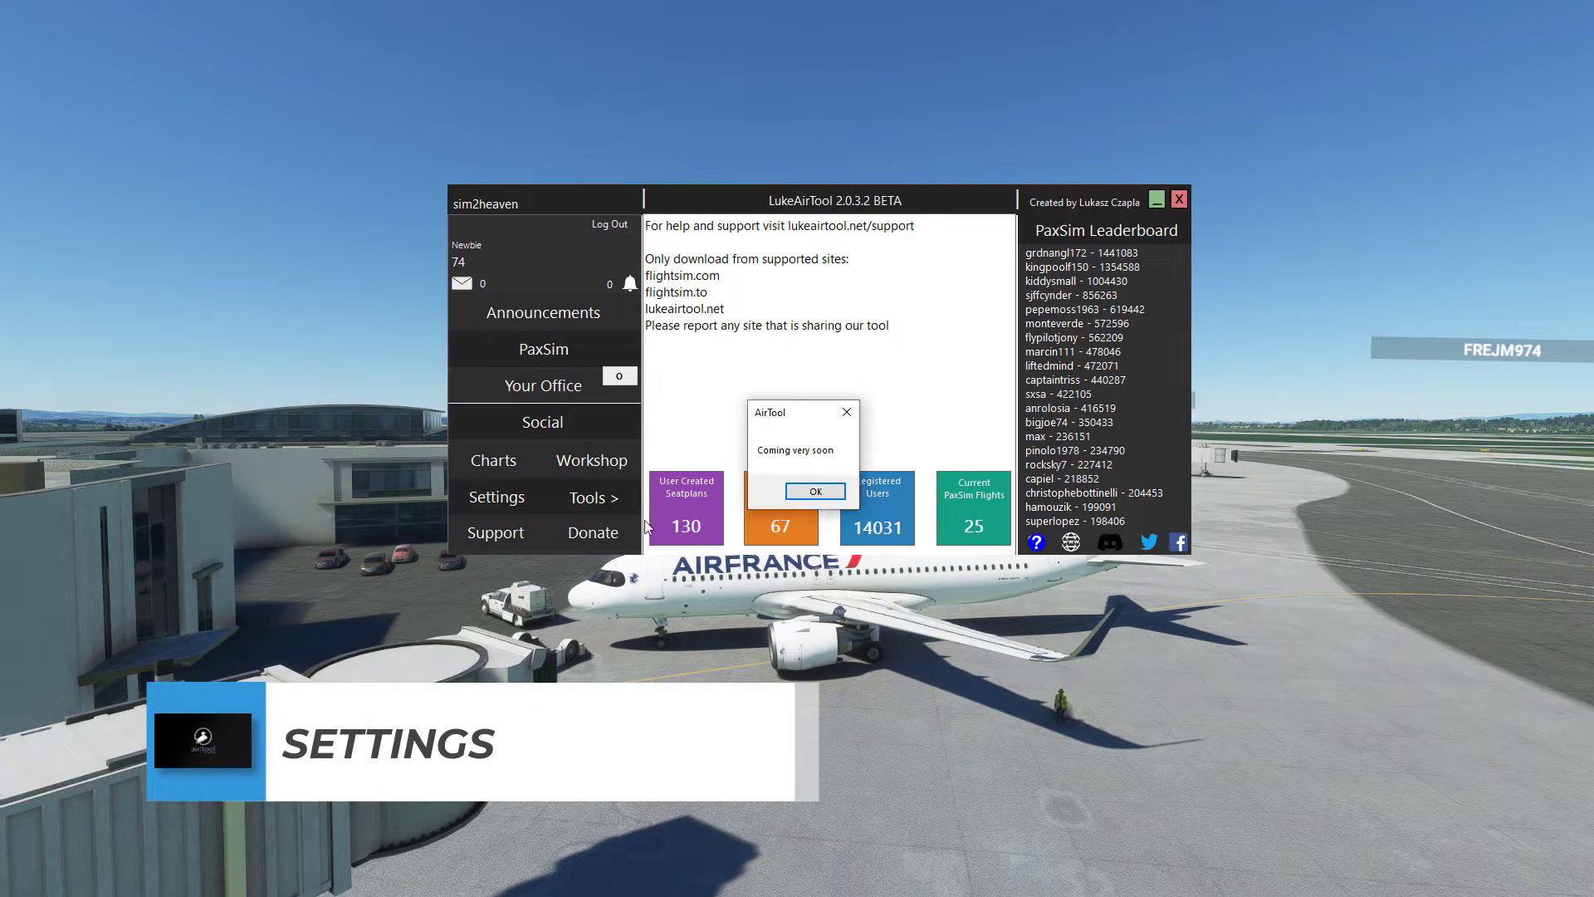
left_click(815, 496)
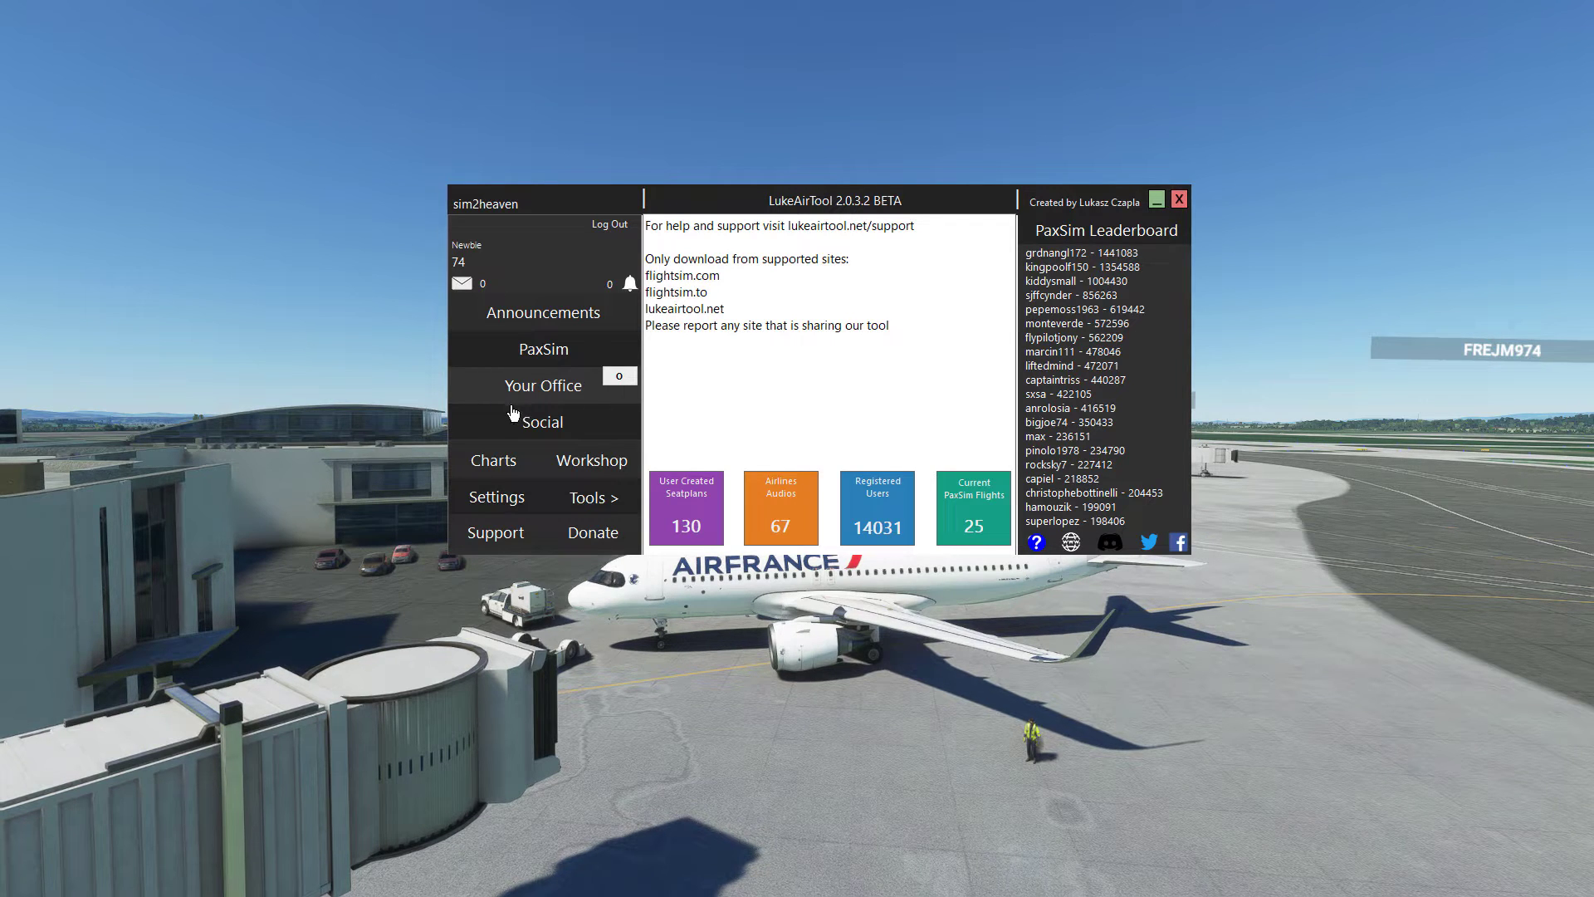
Open LukeAirTool's airport charts viewer and search for airport ICAO LFLL
left_click(501, 463)
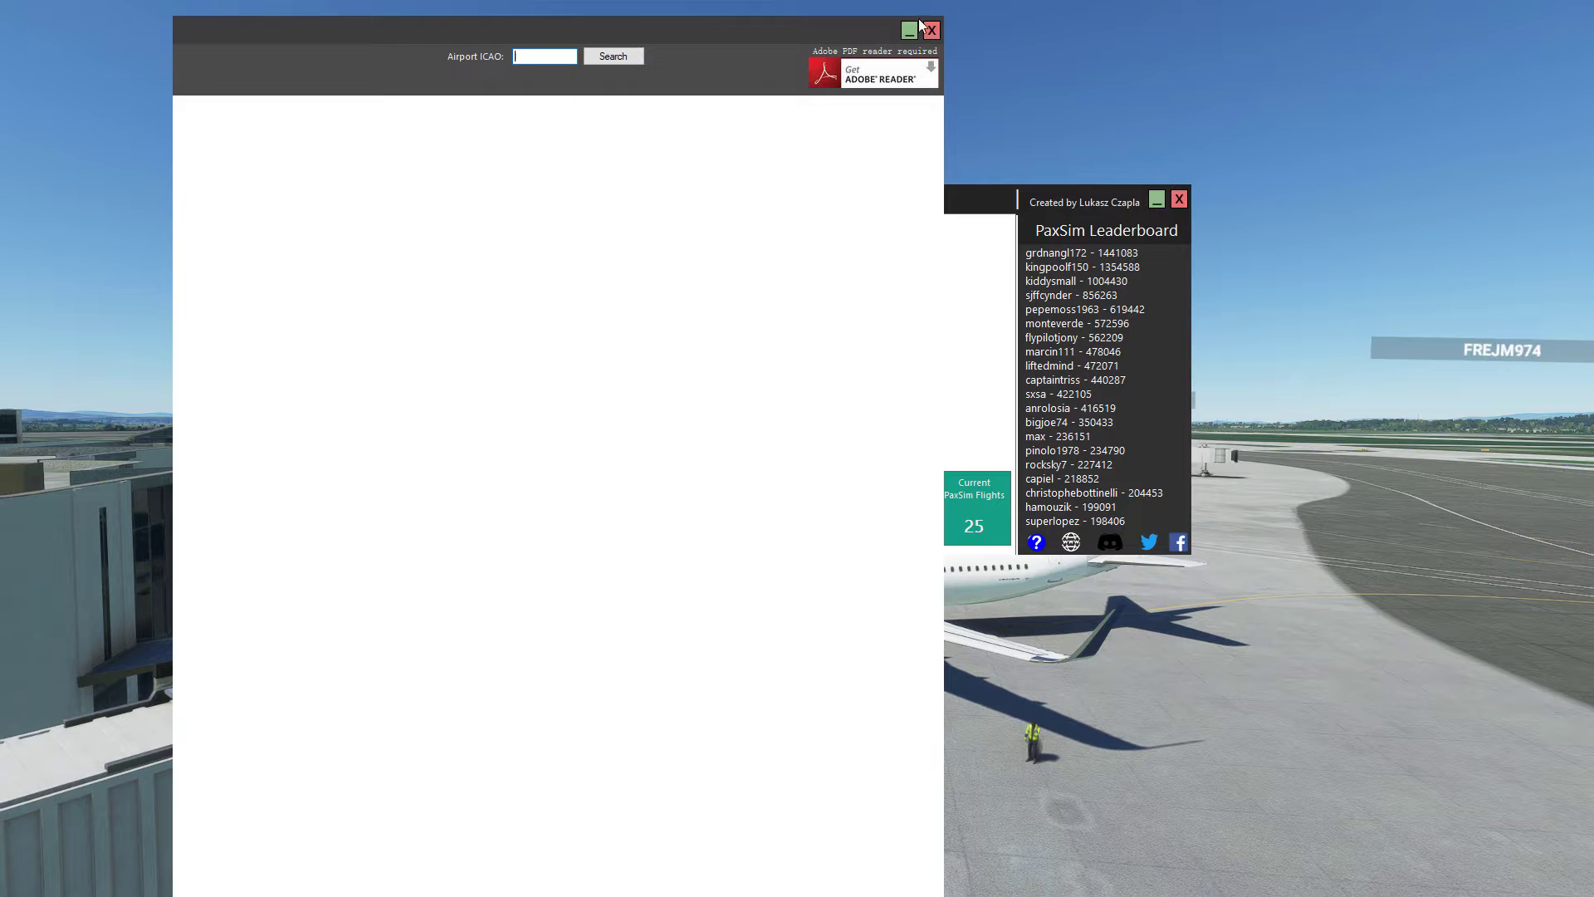
left_click_drag(740, 38, 917, 47)
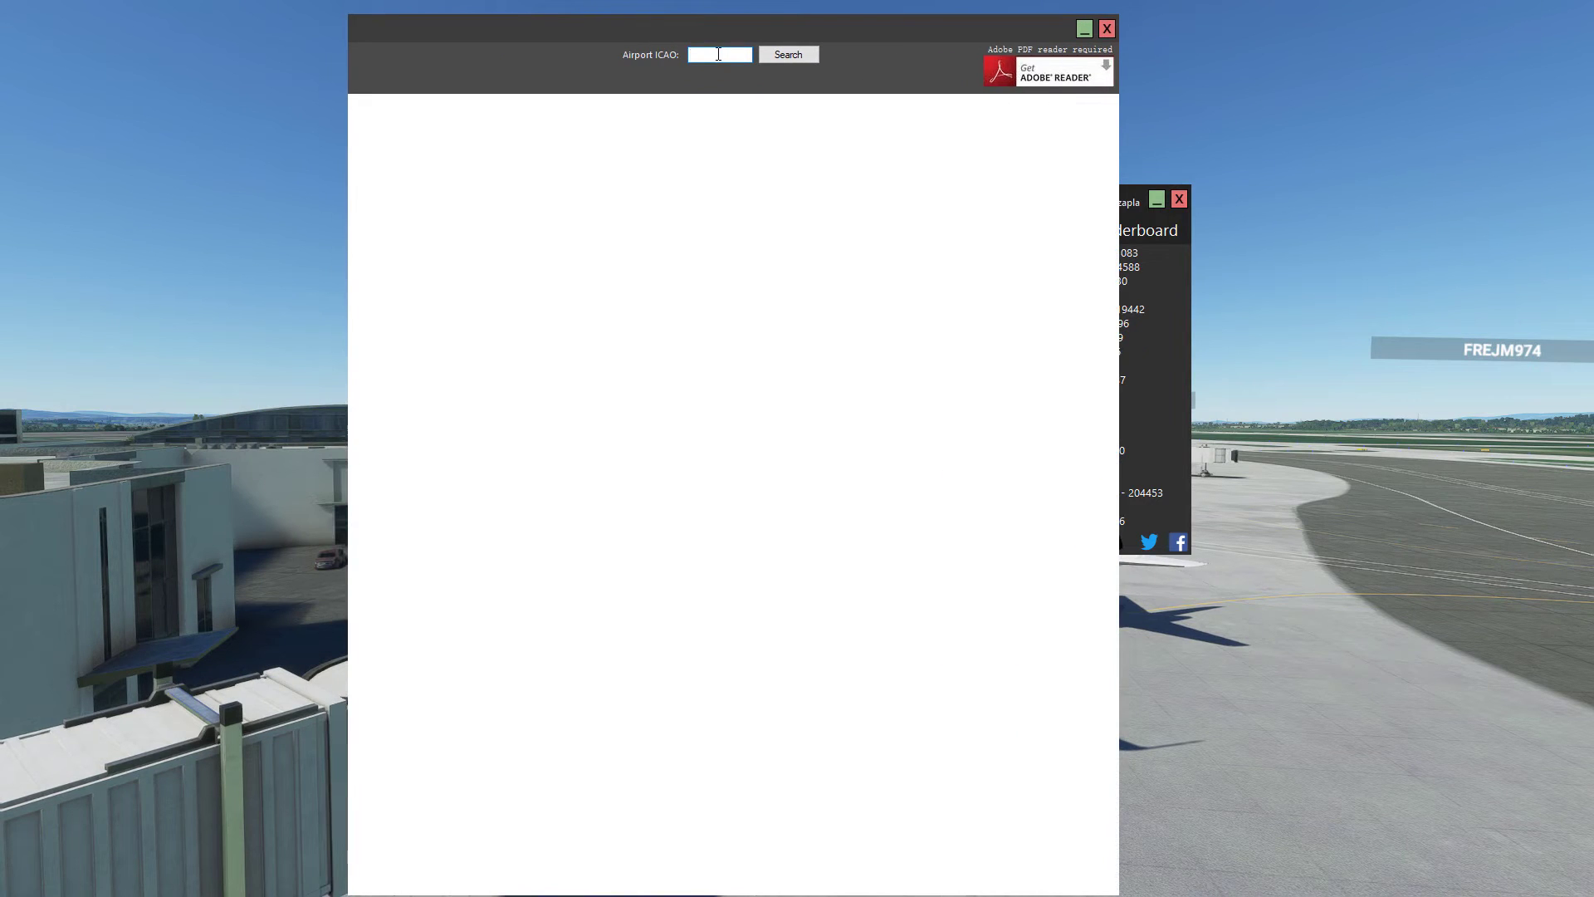
type("LFLL")
left_click(793, 59)
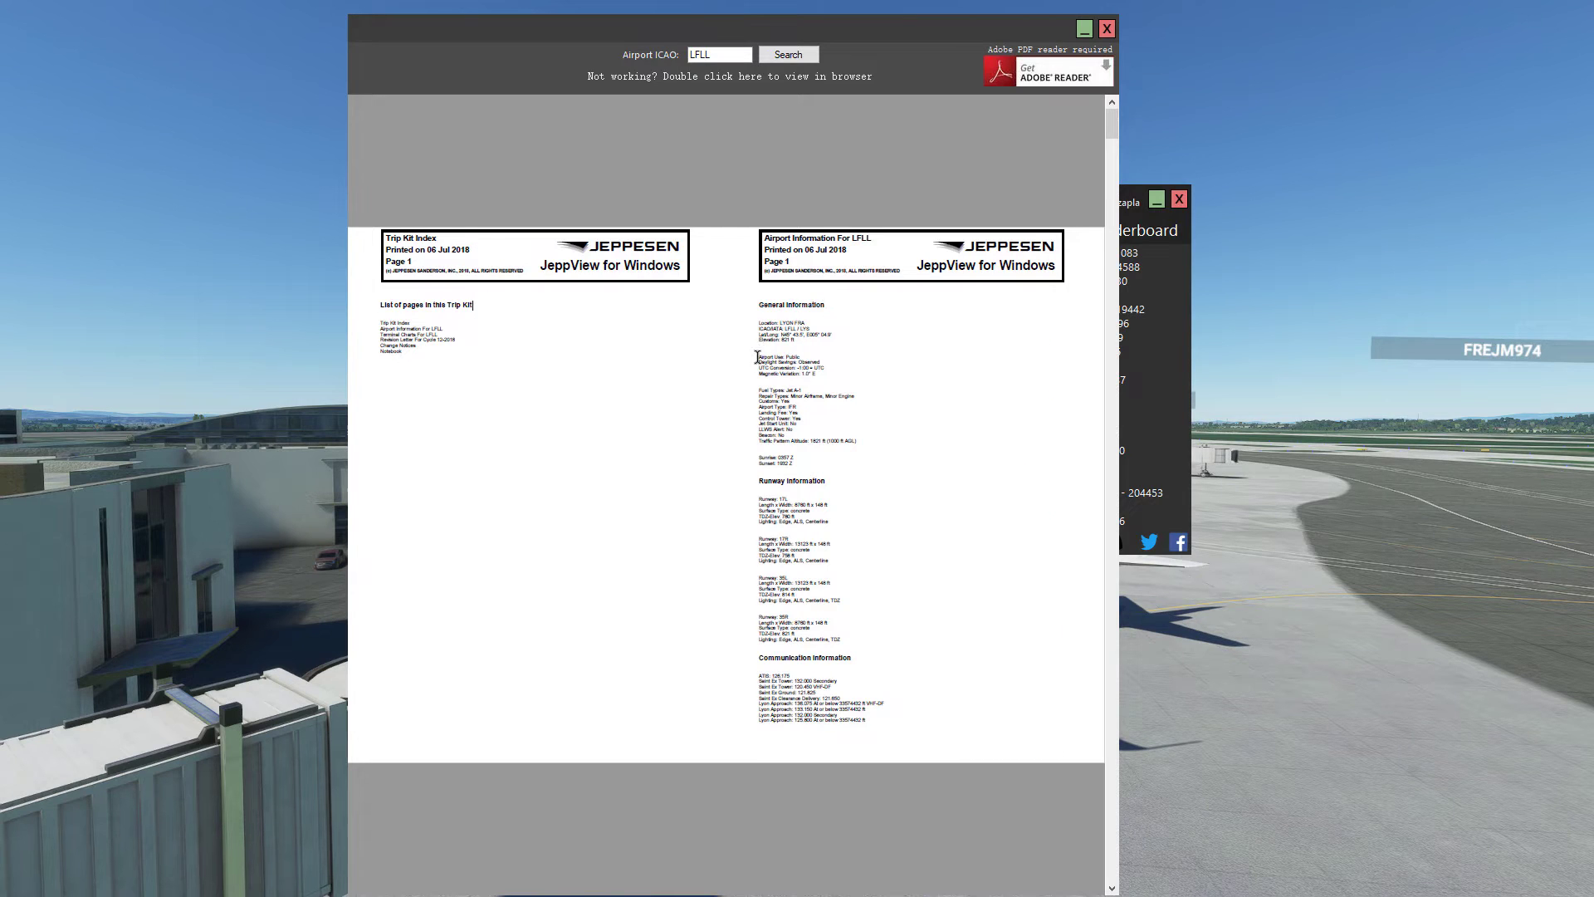
Look through the LFLL charts, enlarge the ILS or LOC Rwy 35R approach chart, and close the viewer
scroll(761, 352, "down", 5)
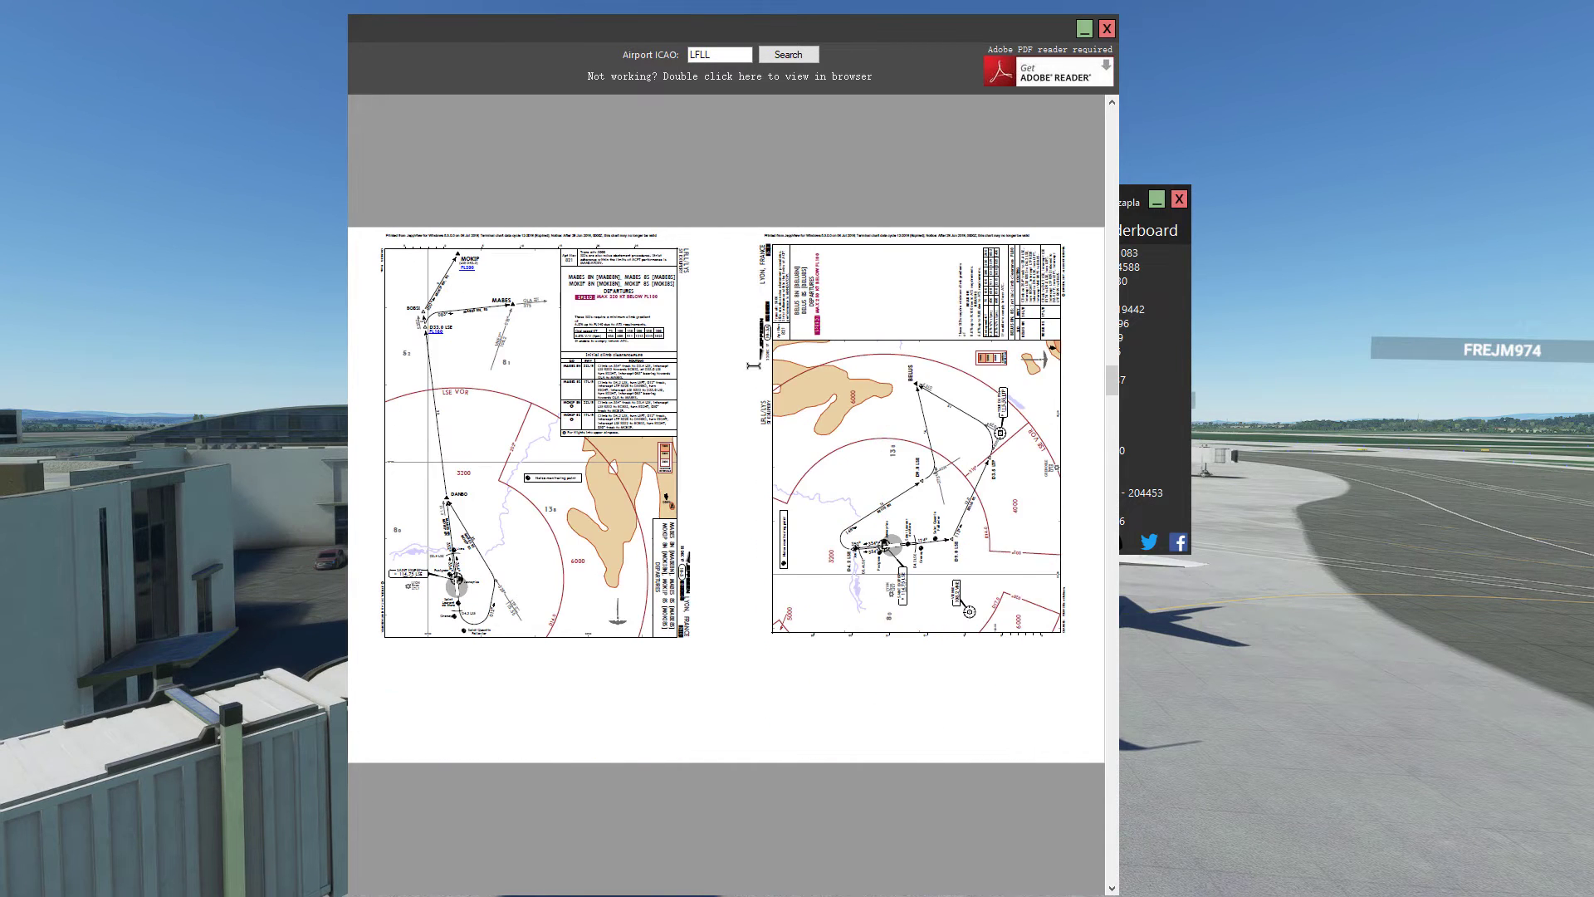
scroll(754, 365, "down", 2)
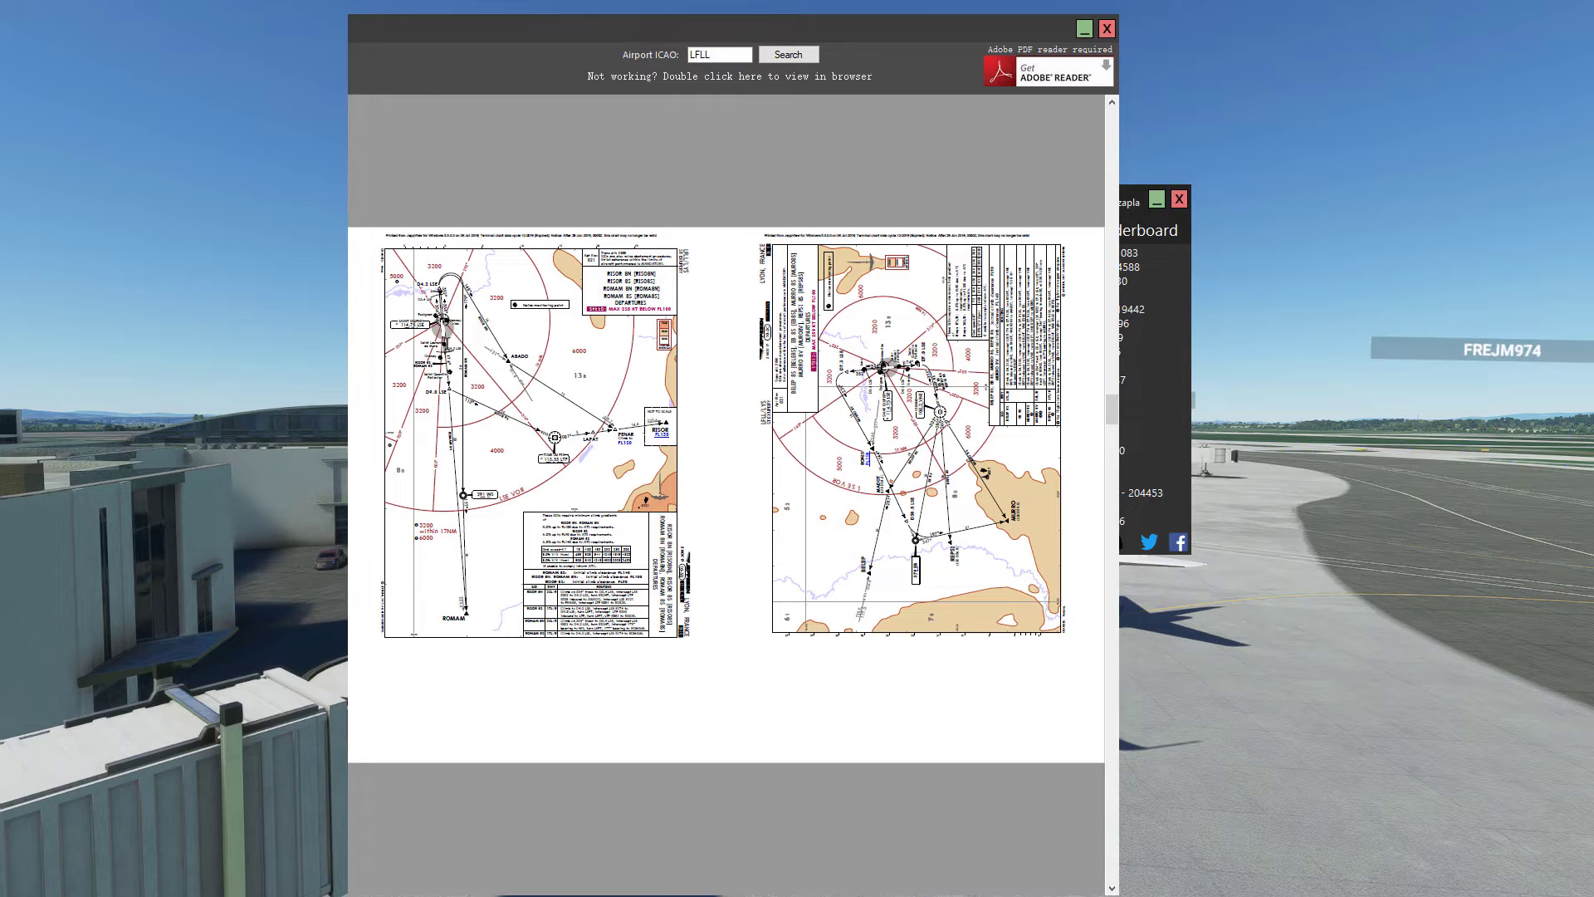
scroll(501, 359, "down", 4)
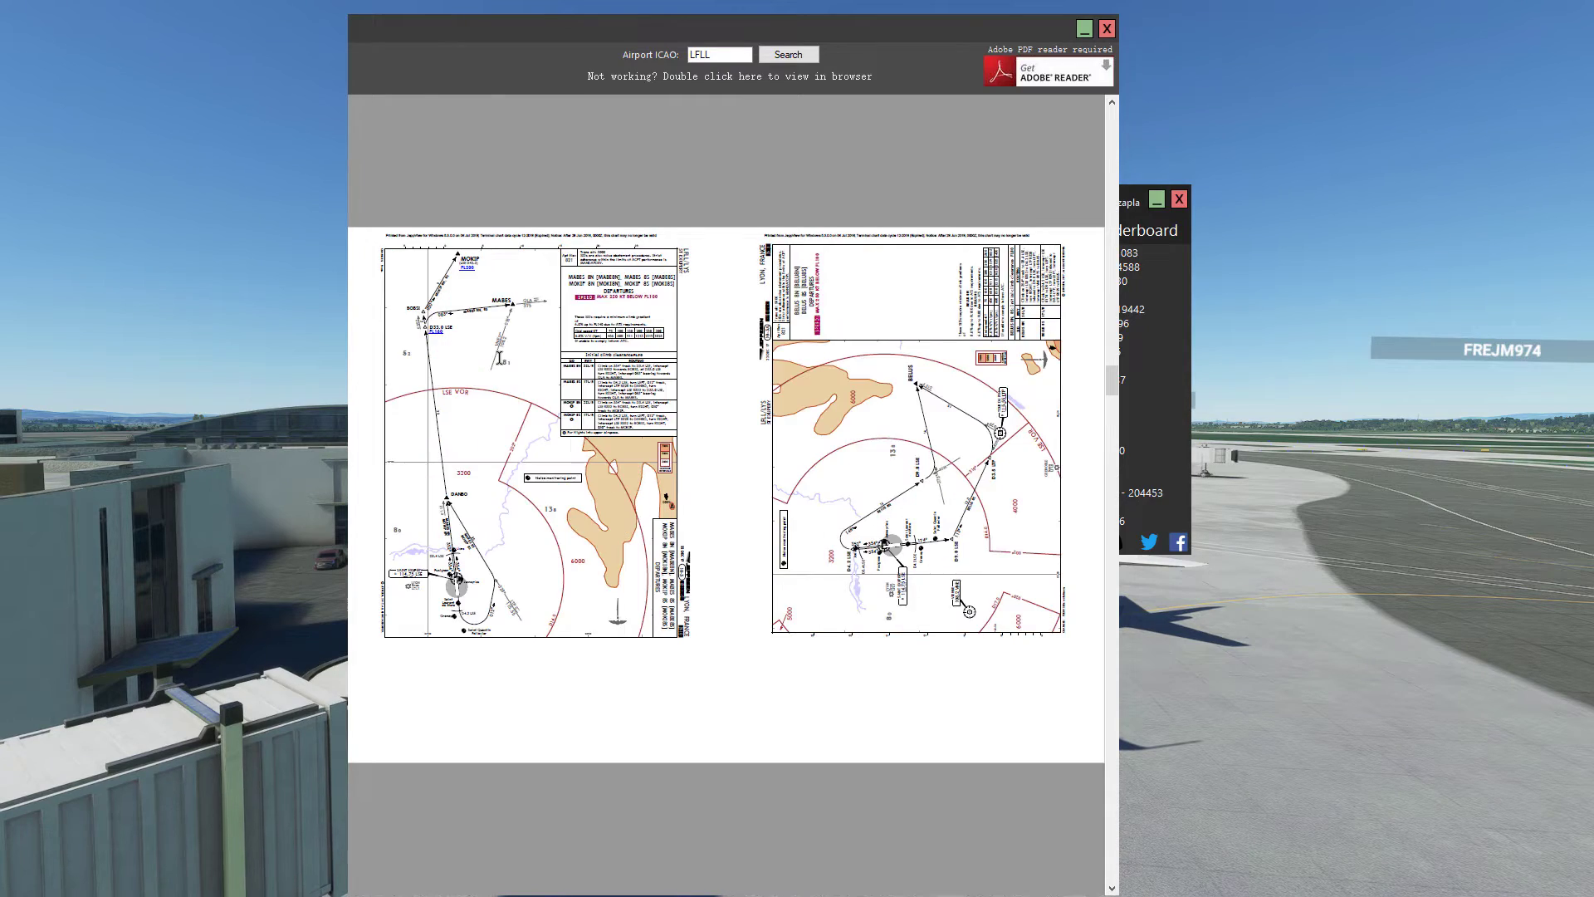
scroll(502, 368, "down", 5)
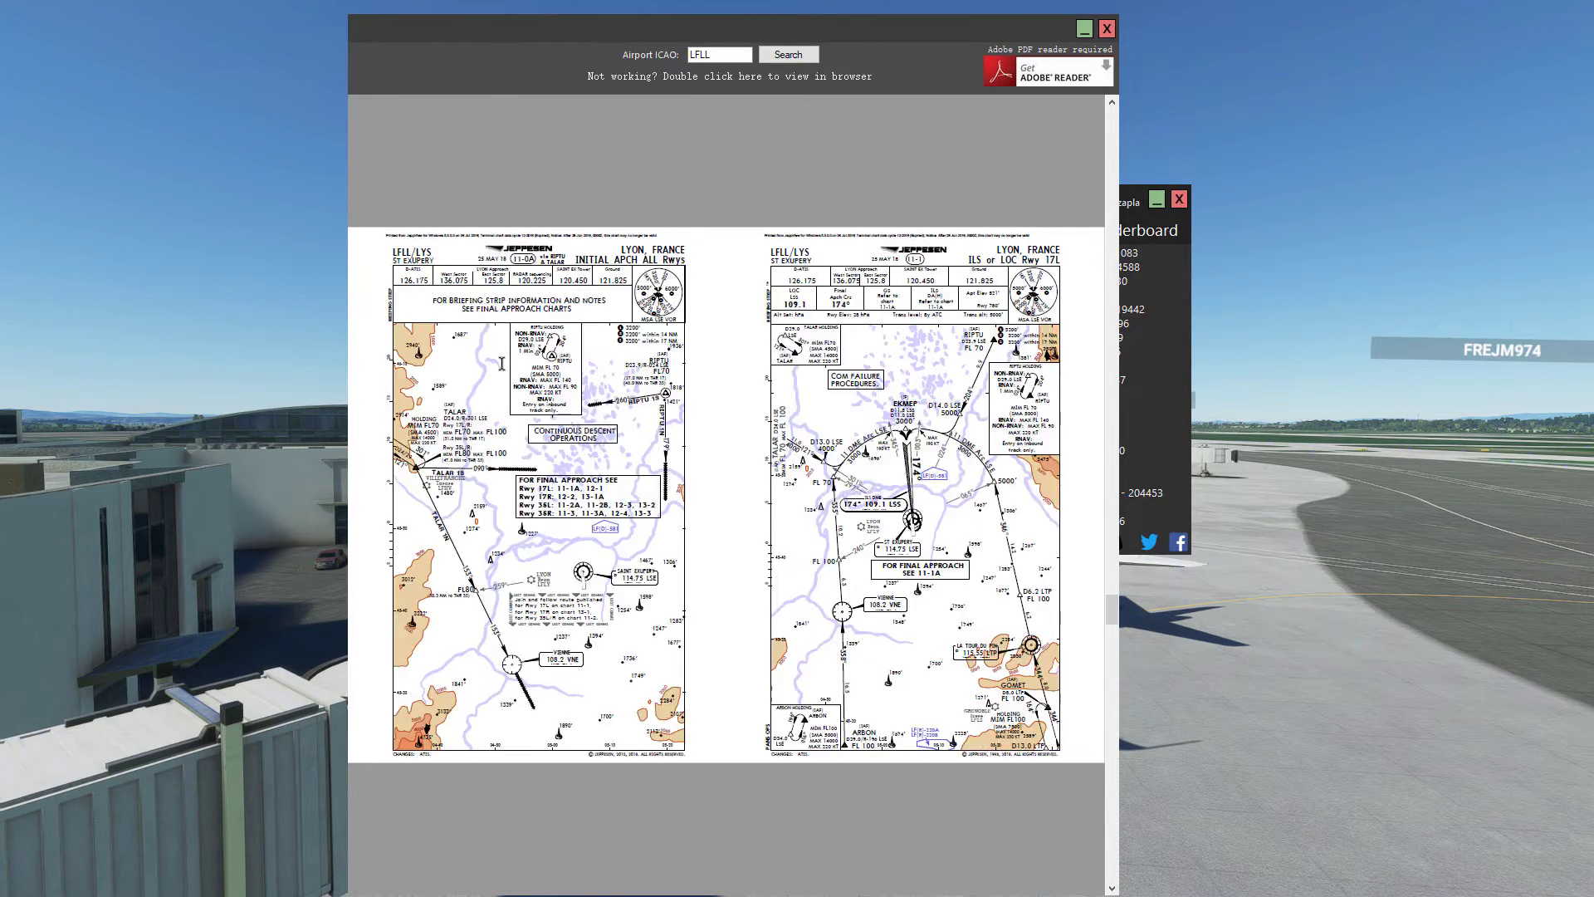
scroll(503, 373, "up", 4)
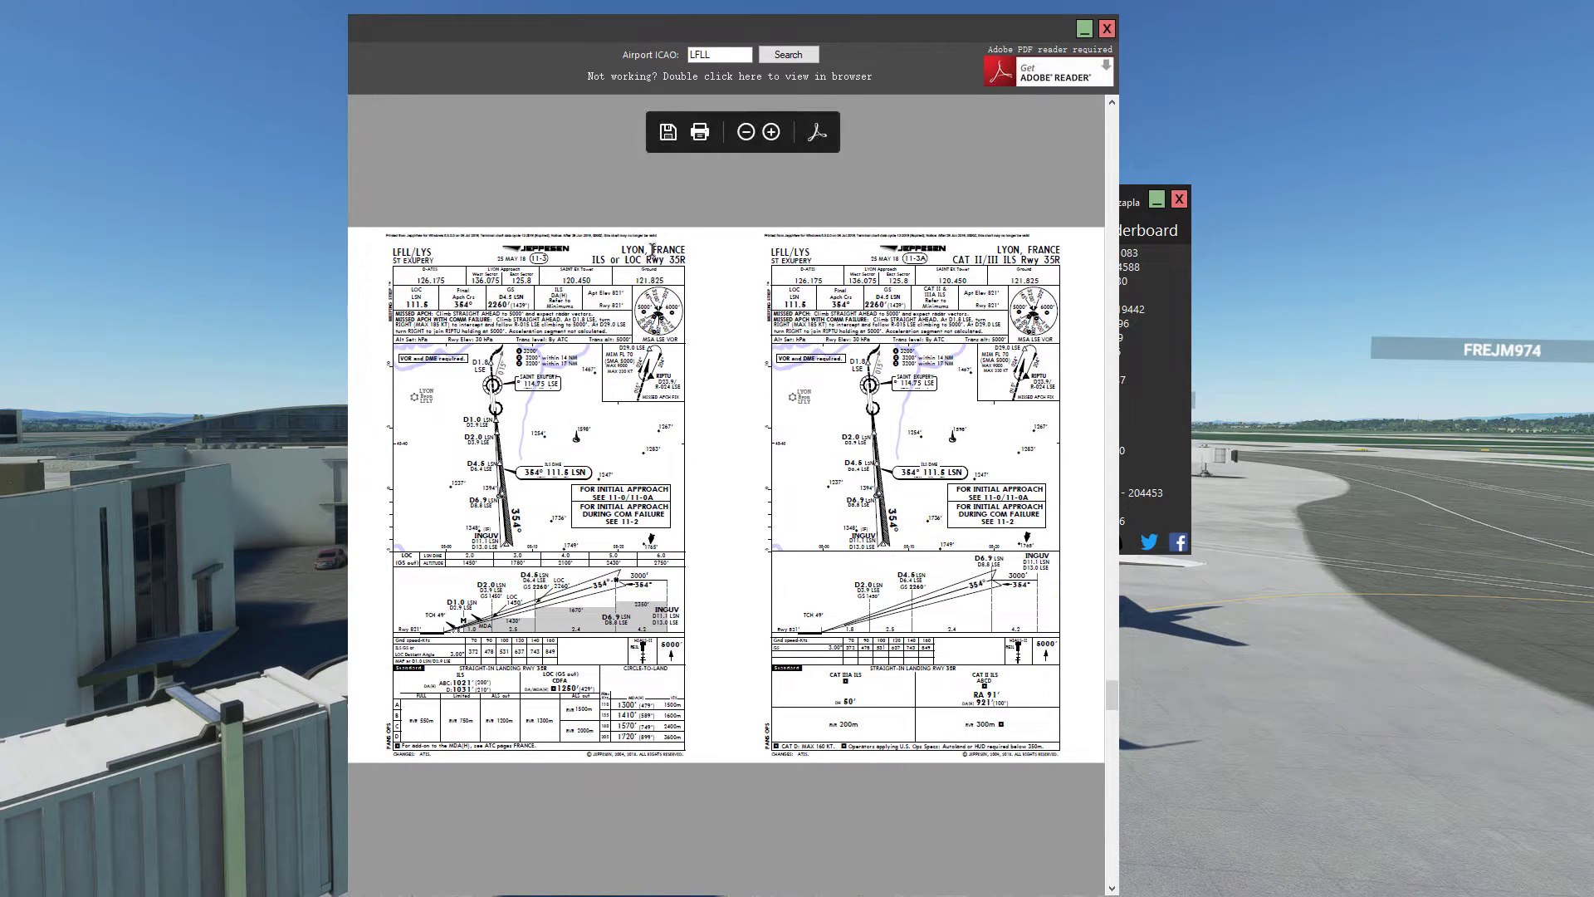
left_click(771, 132)
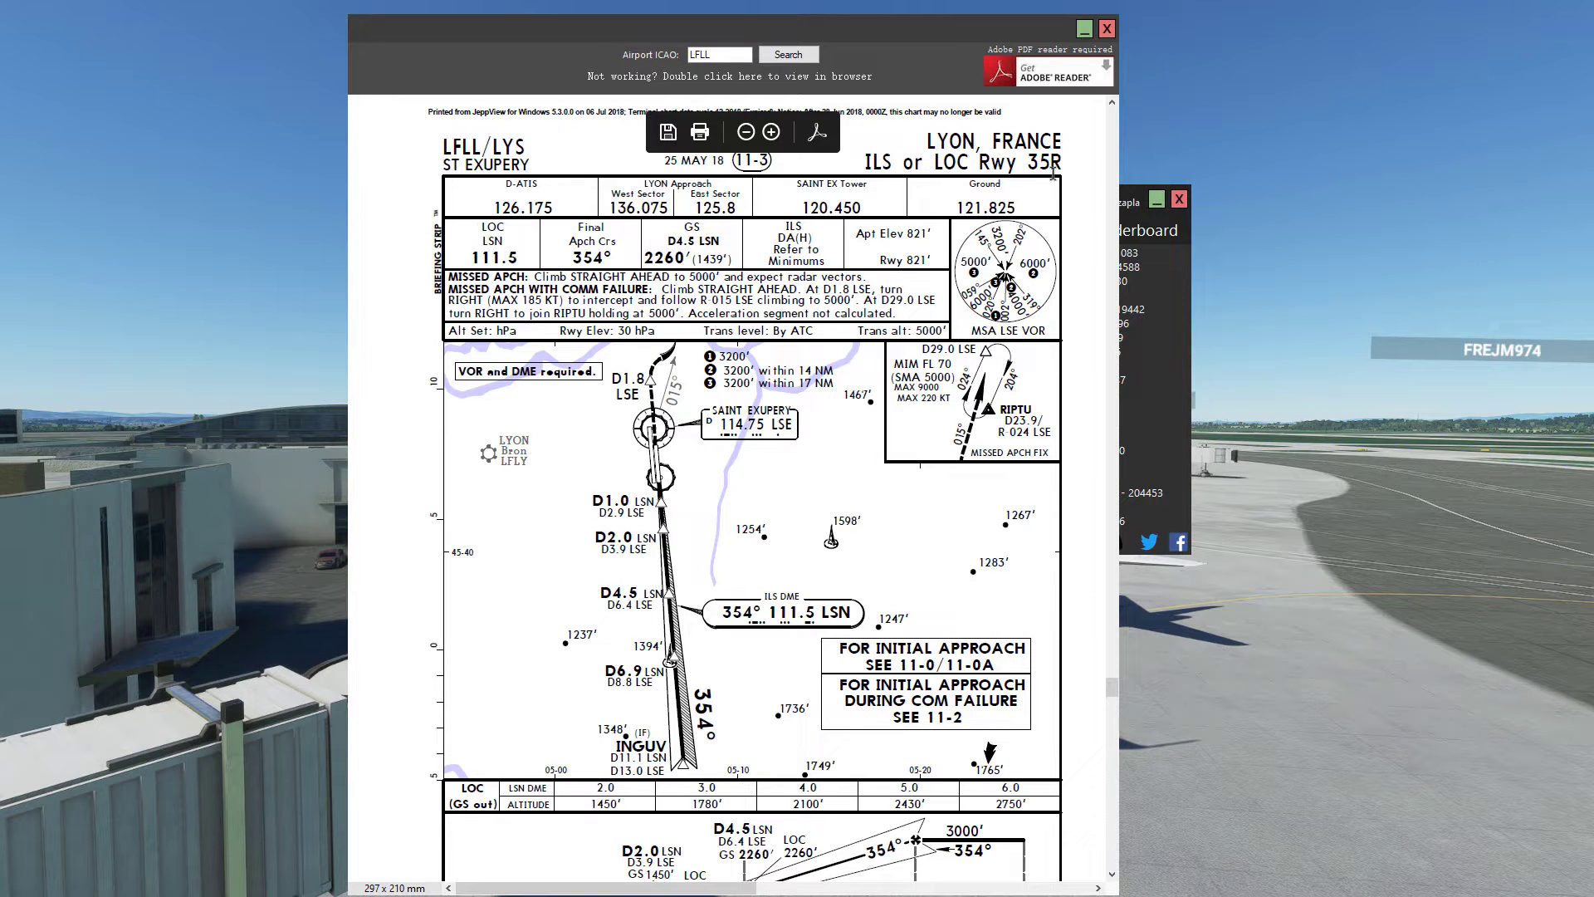
left_click_drag(1029, 163, 465, 150)
left_click(805, 479)
left_click(1106, 29)
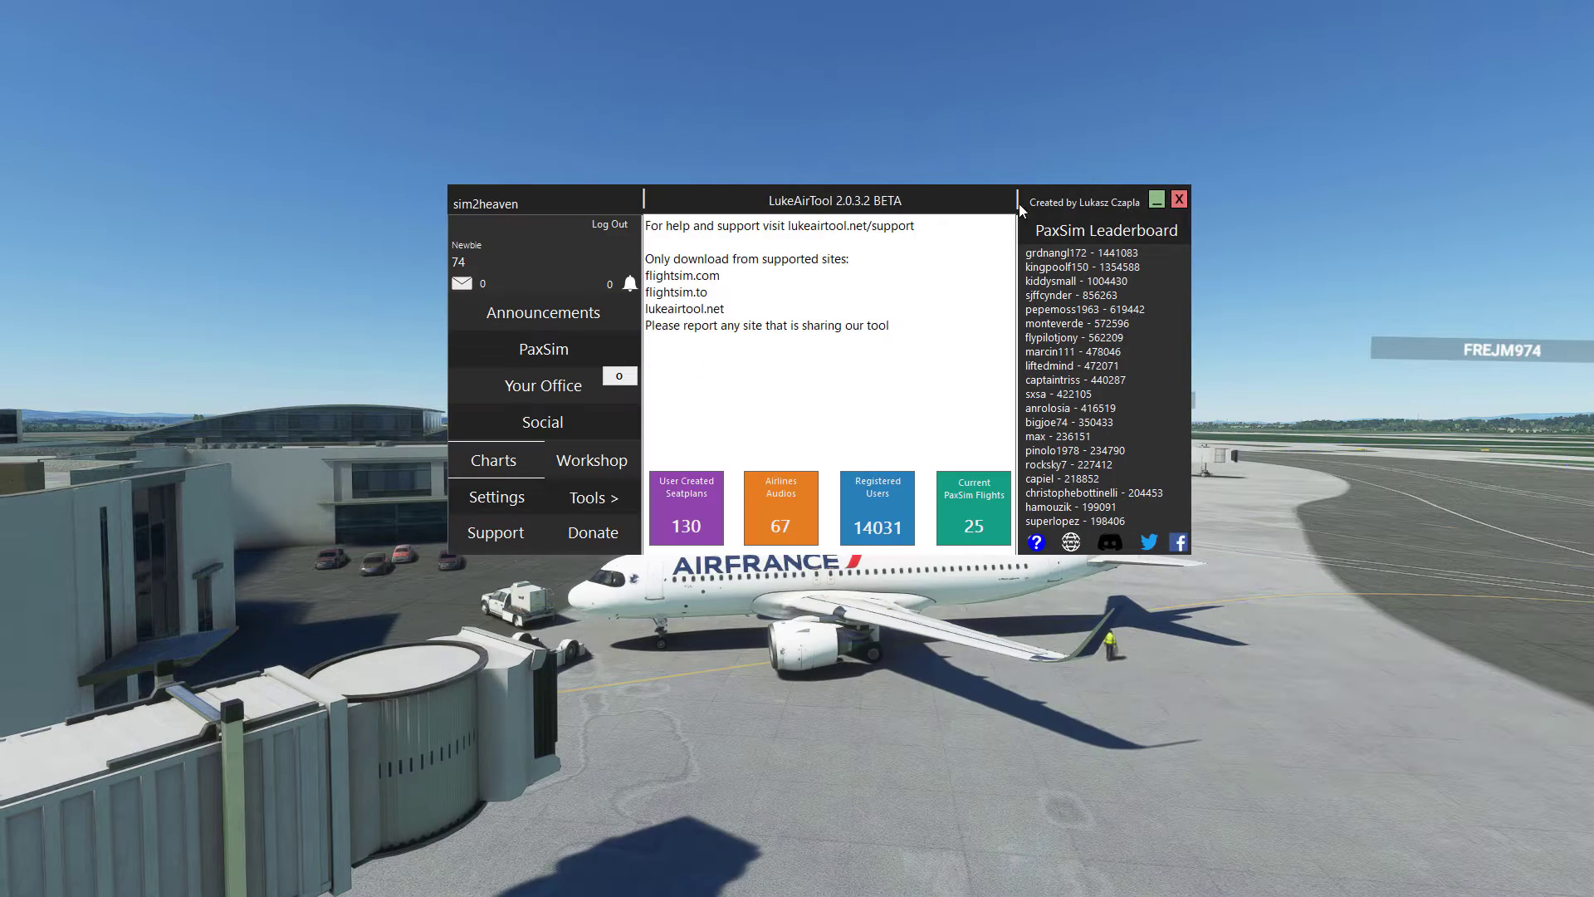
Search the airport charts for LFML, look through its departure and approach charts, and close the viewer
left_click(520, 462)
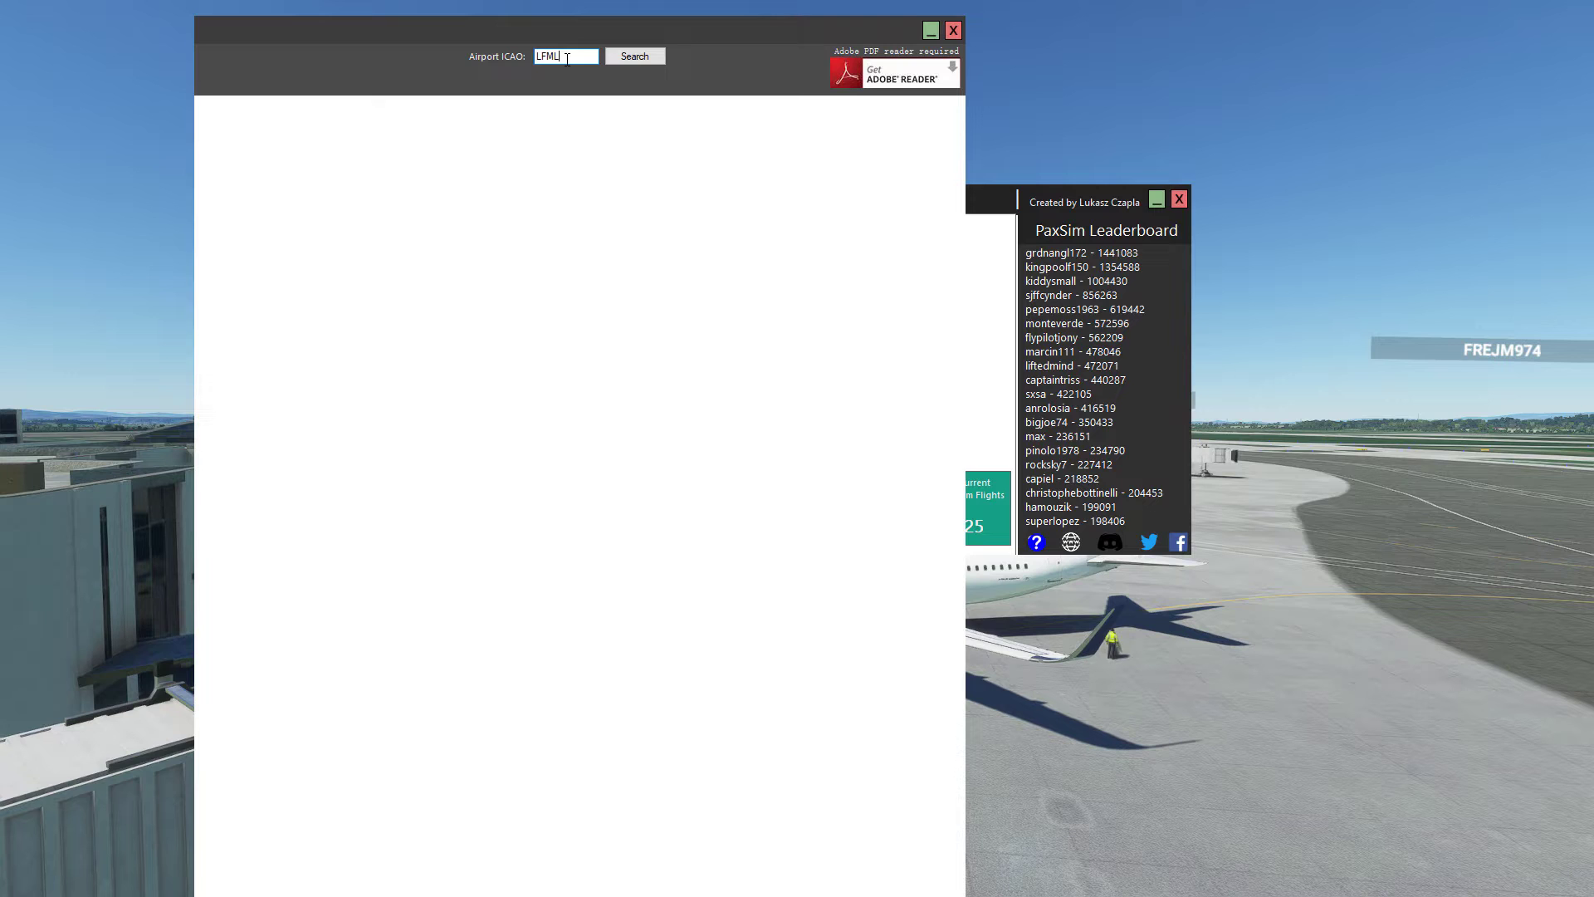
left_click(643, 56)
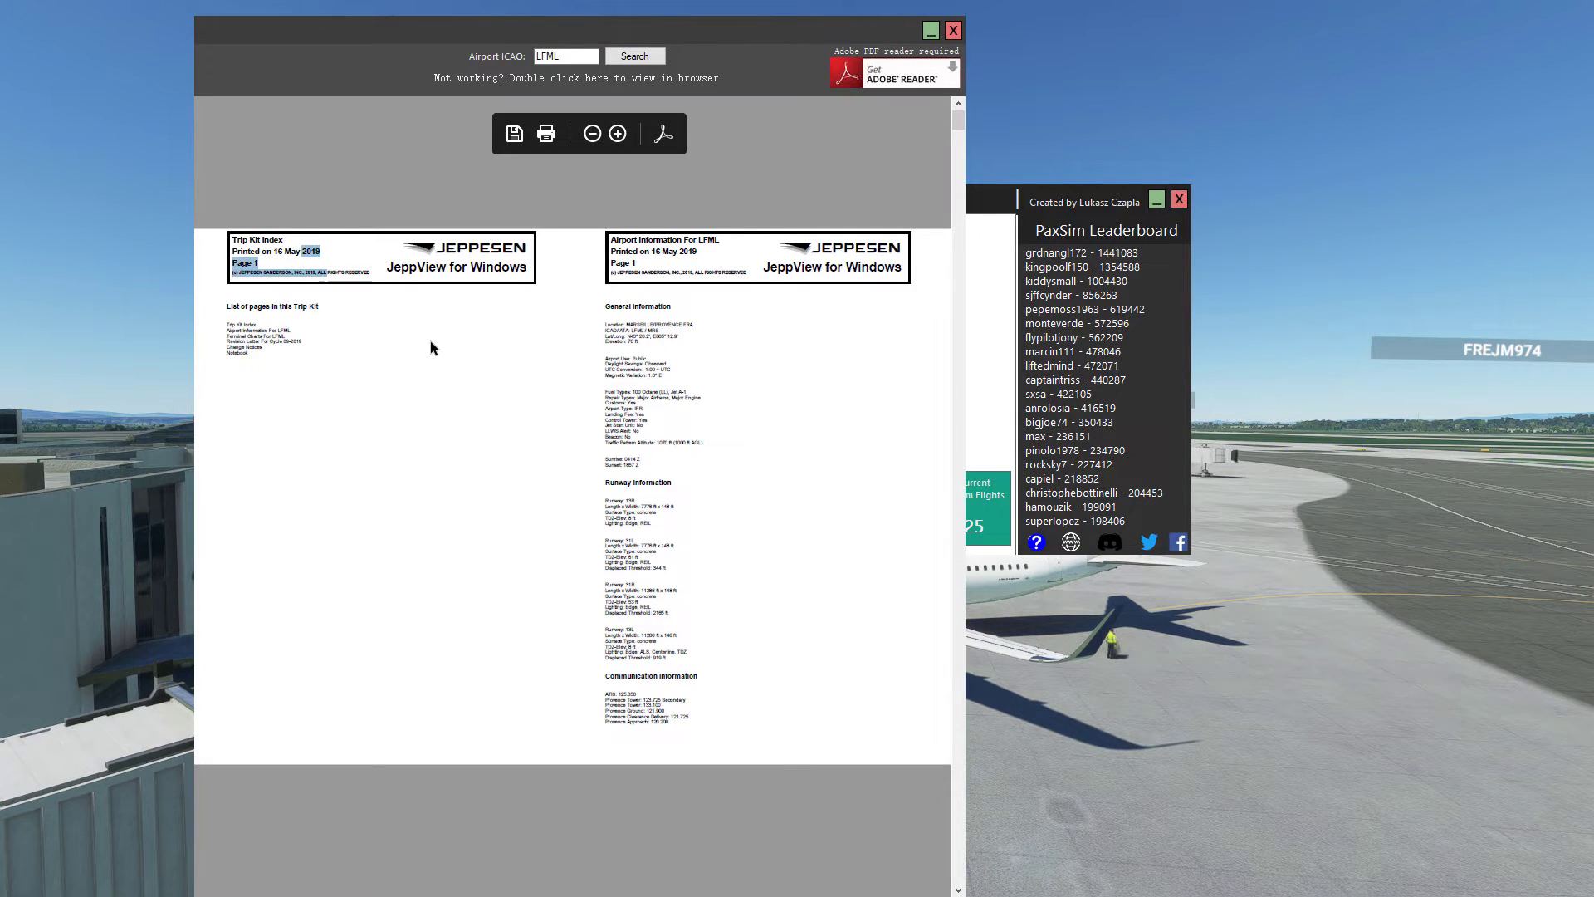
scroll(430, 340, "down", 5)
scroll(430, 336, "down", 5)
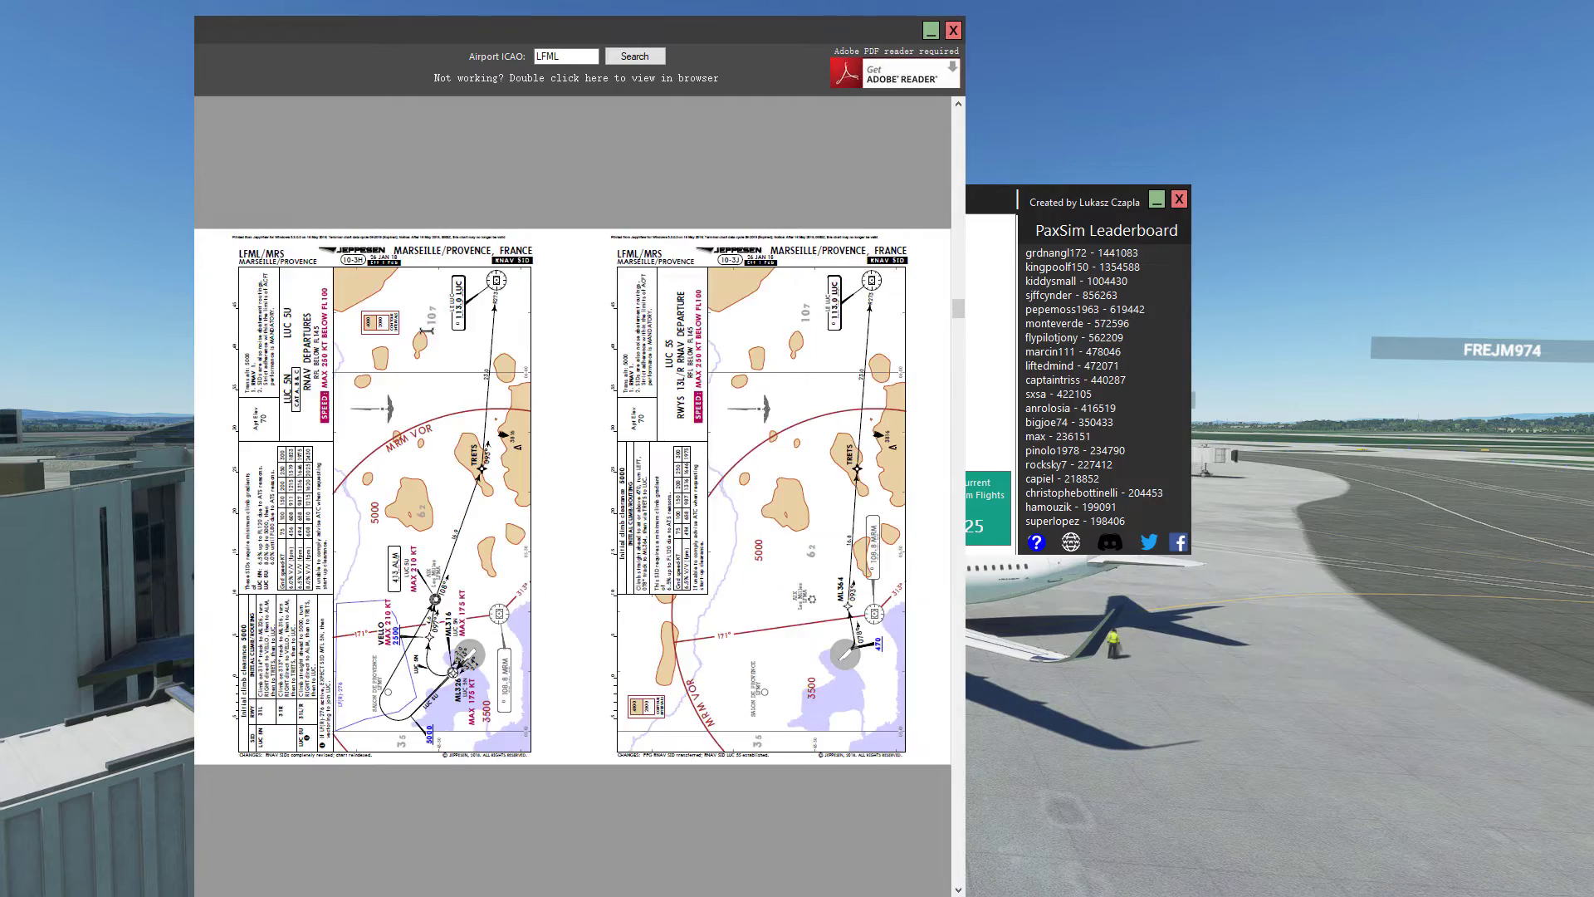
scroll(426, 335, "down", 10)
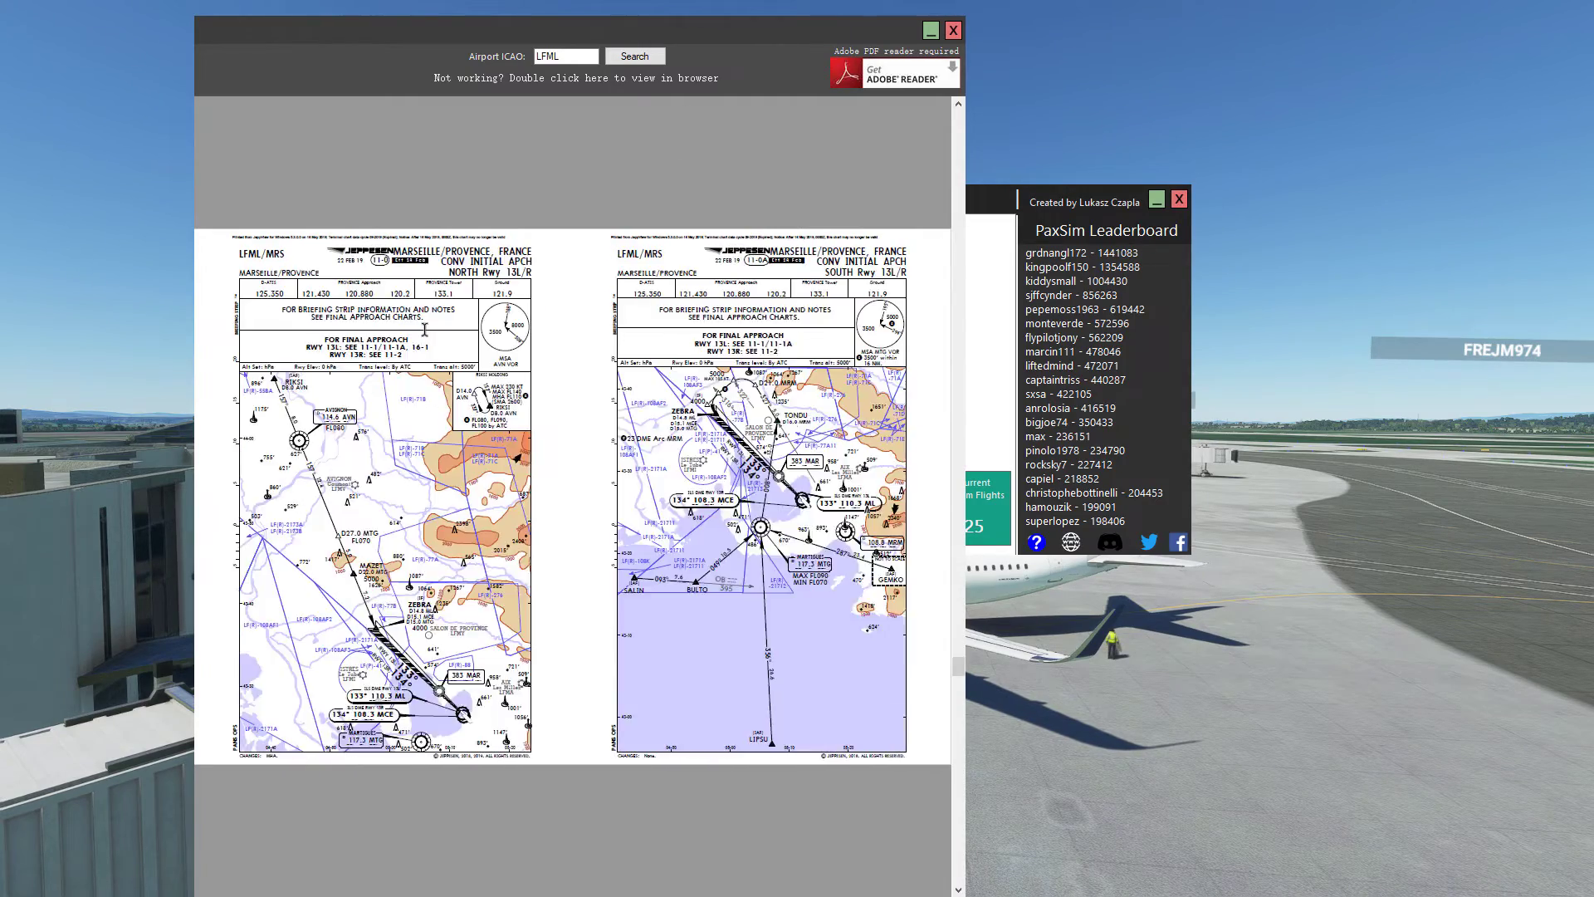
scroll(422, 333, "down", 4)
key("Escape")
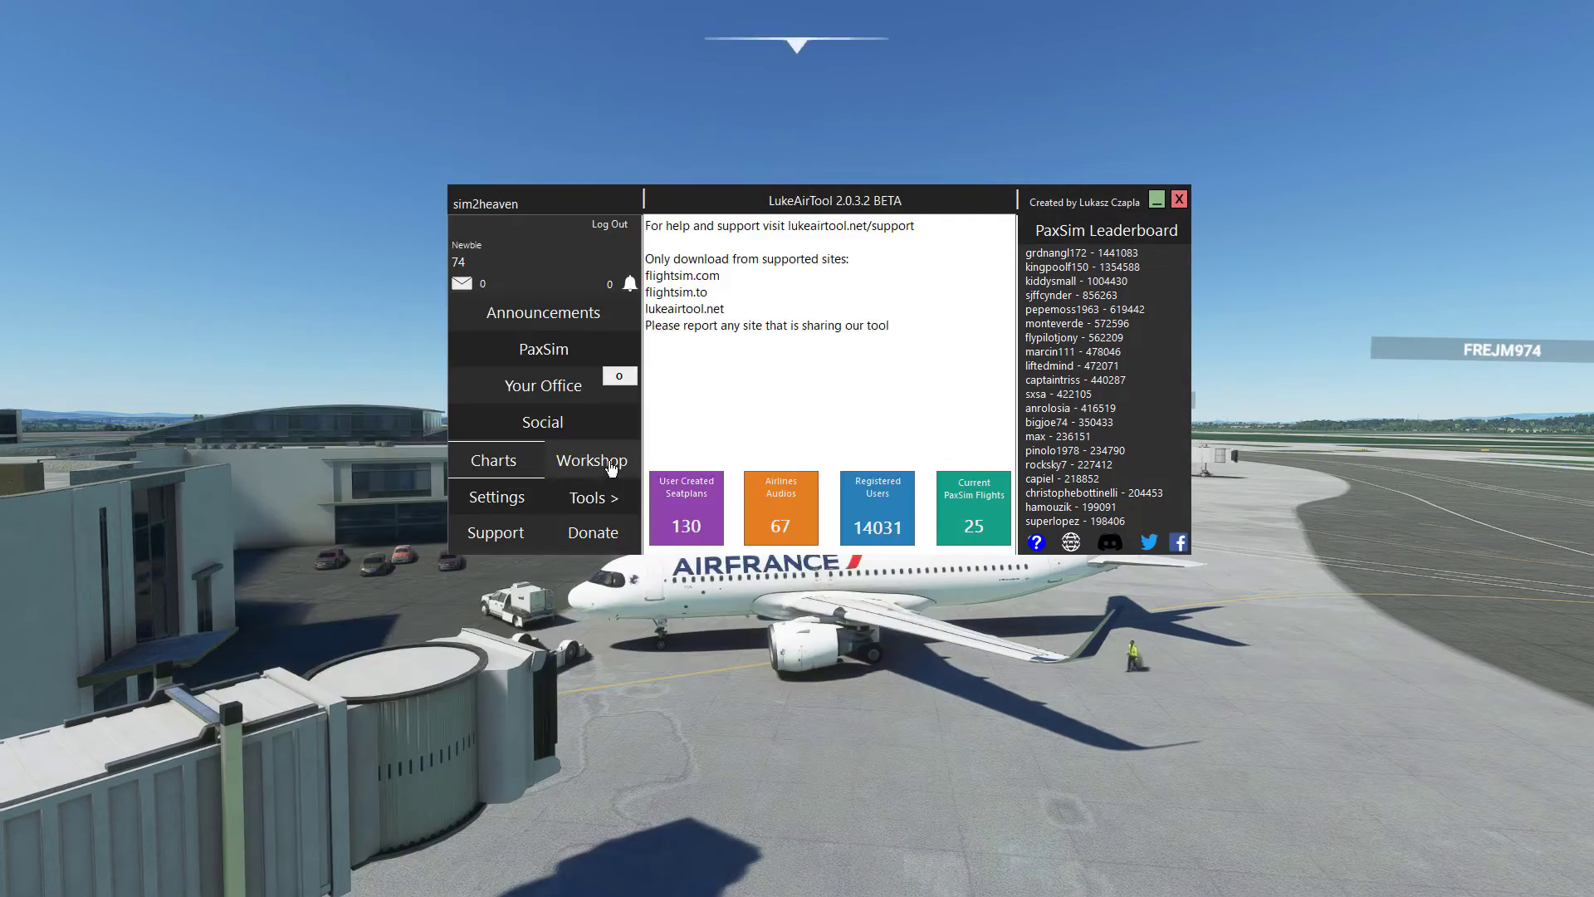
Open the LukeAirTool Workshop and list the shared seatplans
left_click(610, 465)
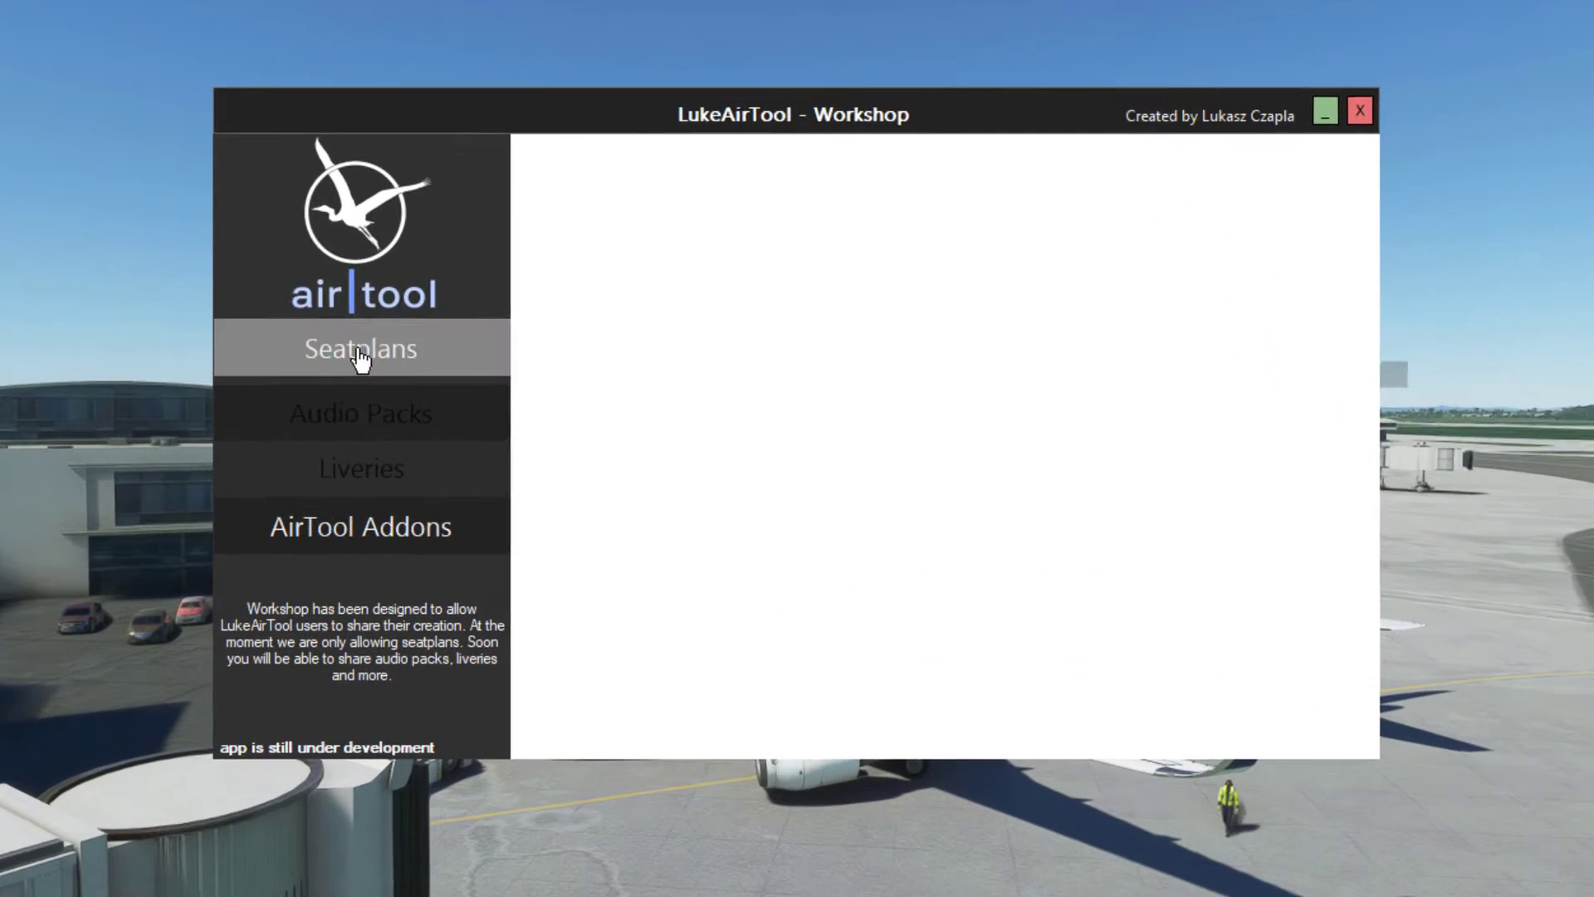
left_click(359, 357)
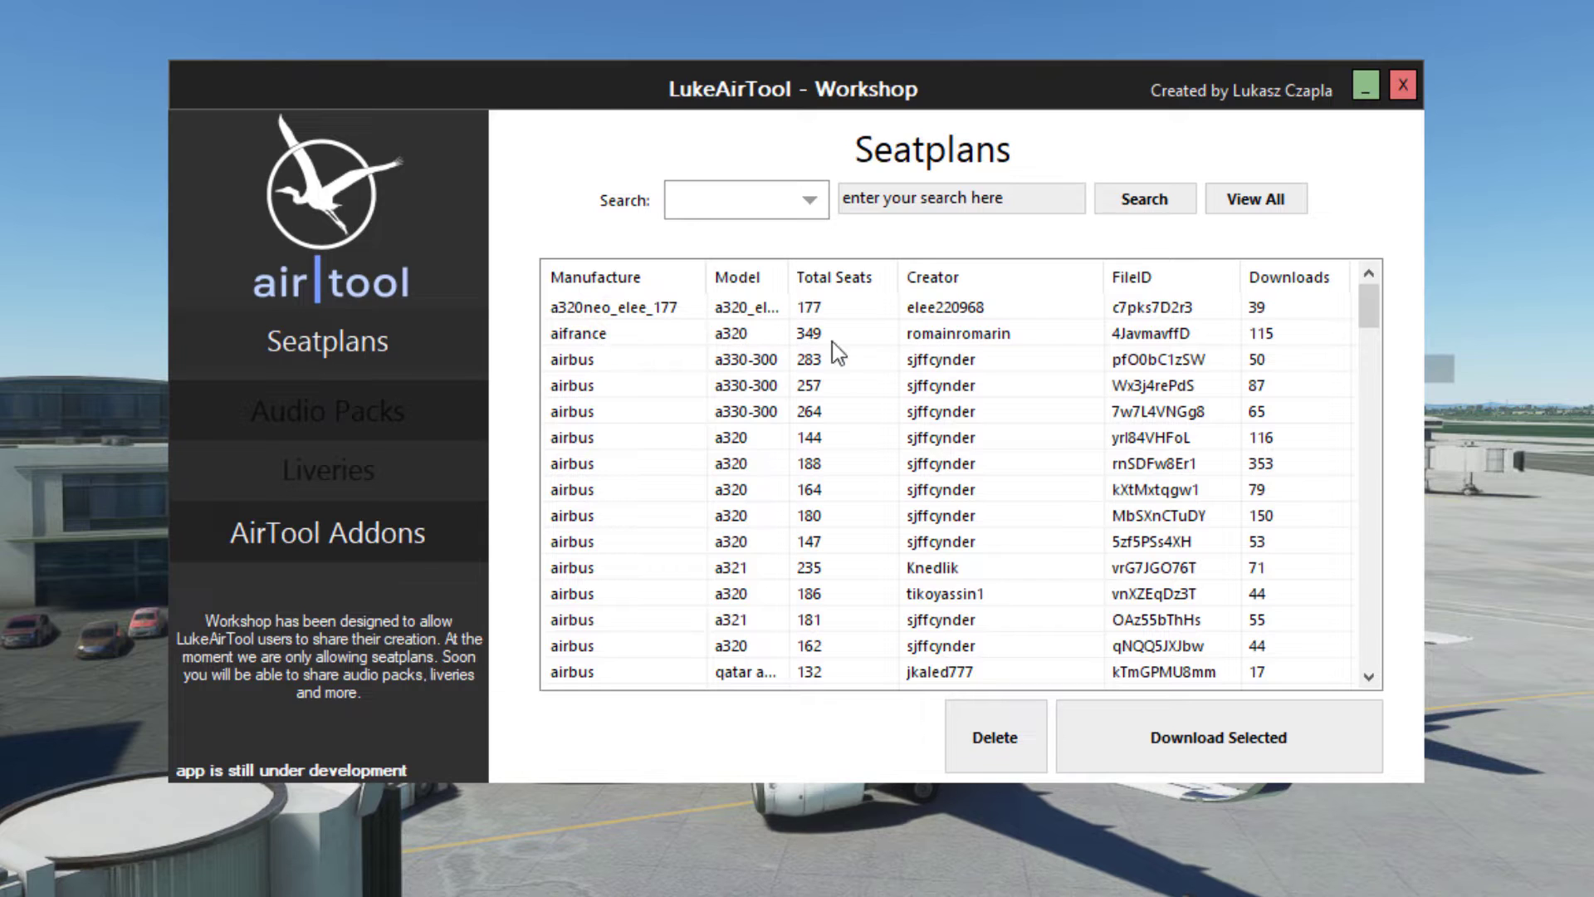
Select the aifrance a320 seatplan with 349 seats and look through the Workshop's shared seatplan list
left_click(641, 342)
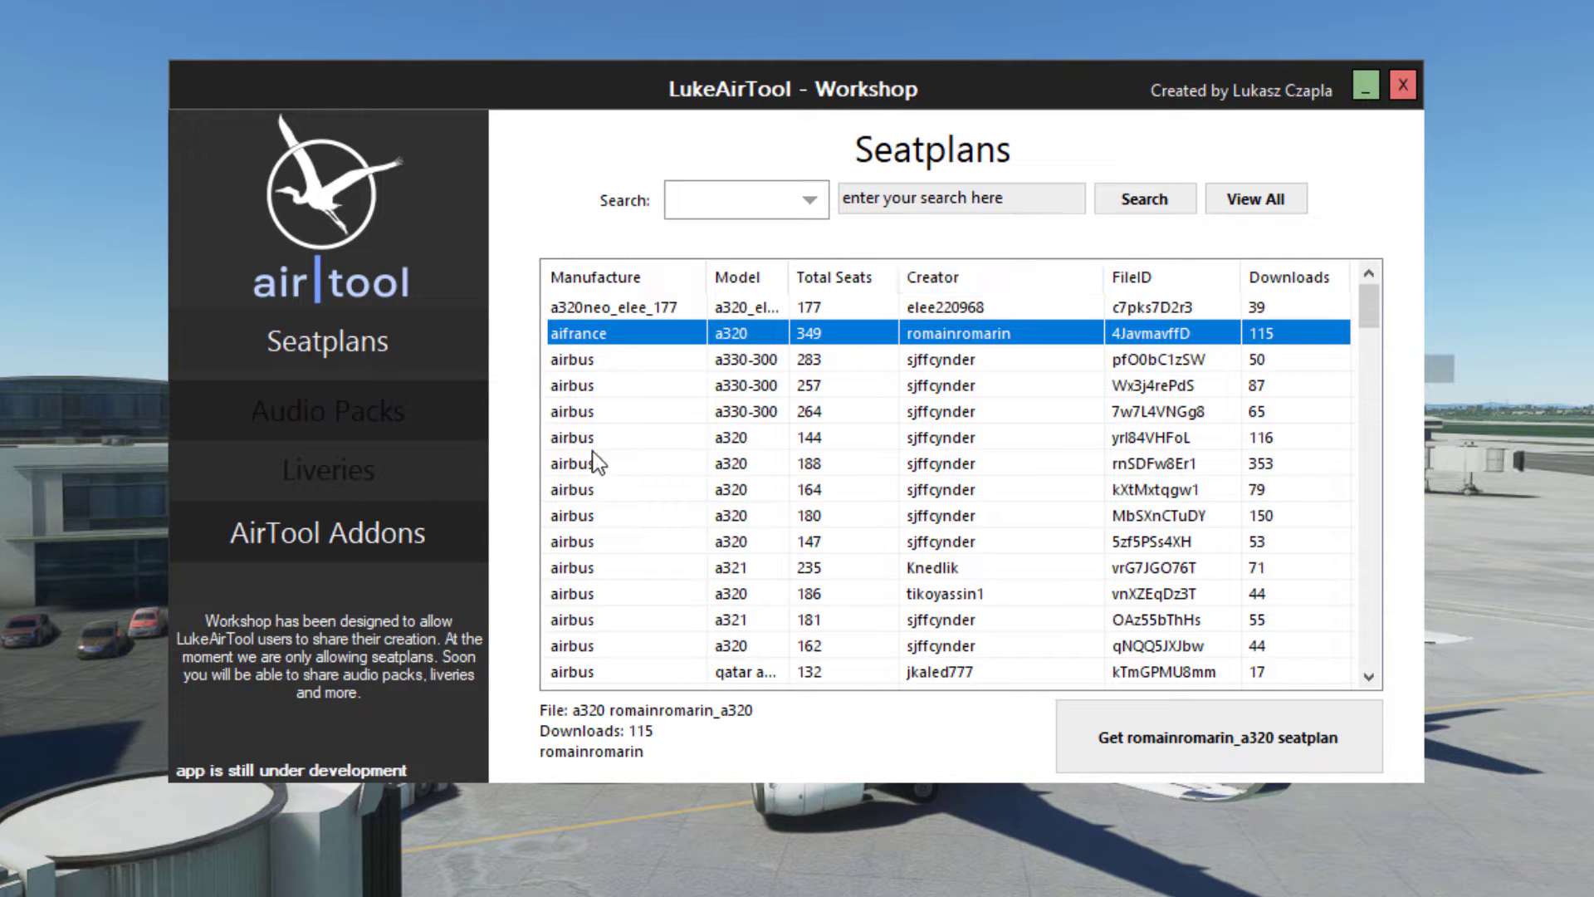
scroll(598, 449, "down", 6)
left_click_drag(1368, 347, 1379, 316)
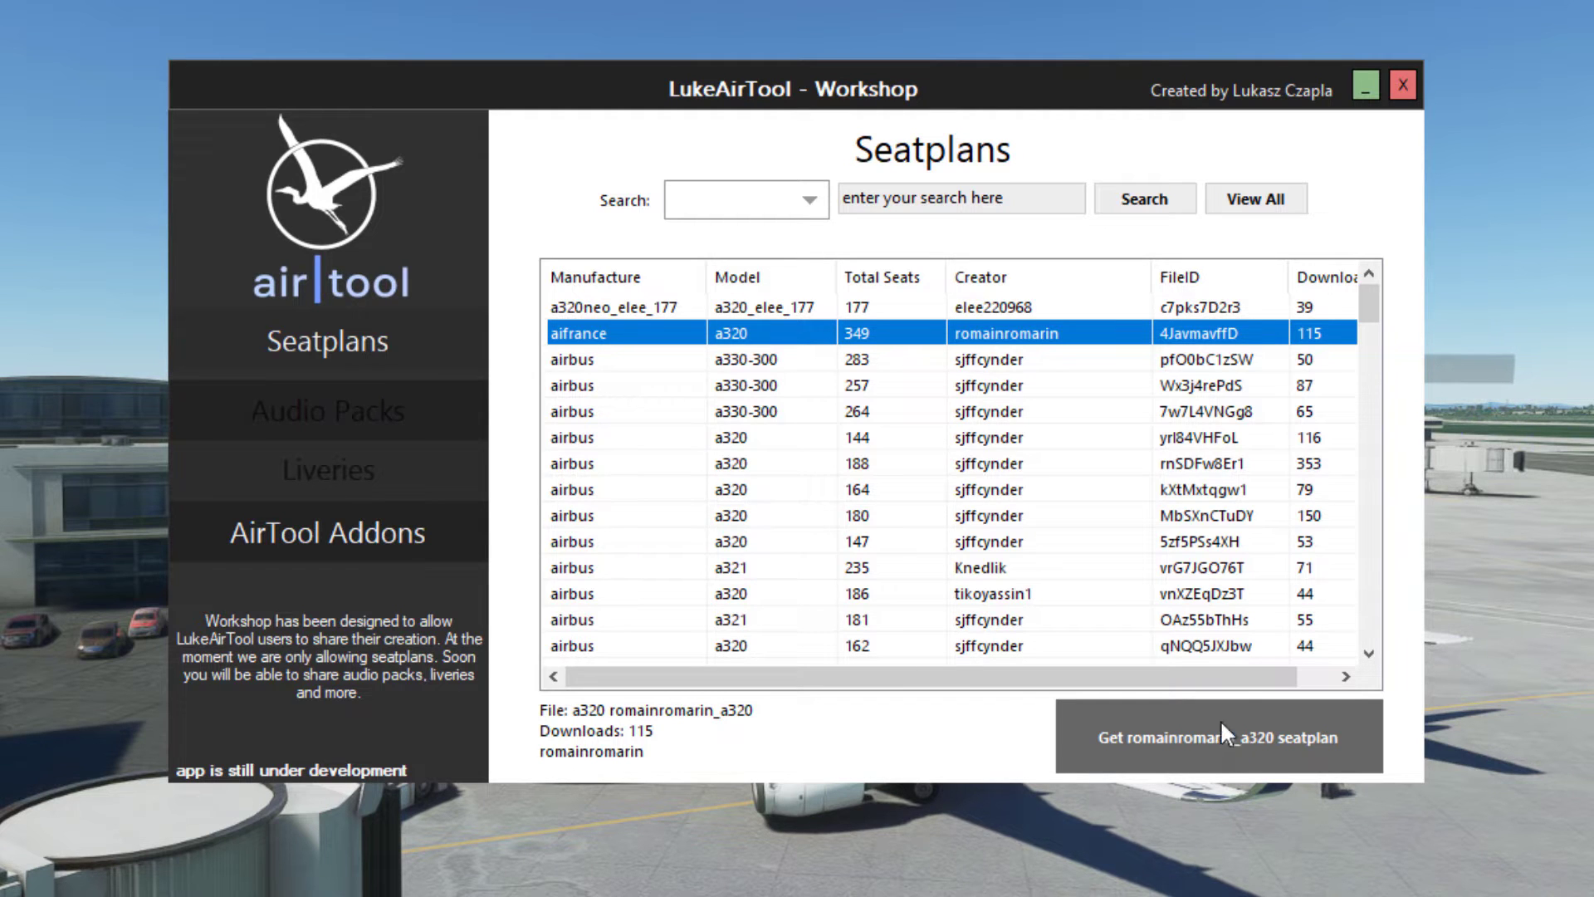
left_click(365, 372)
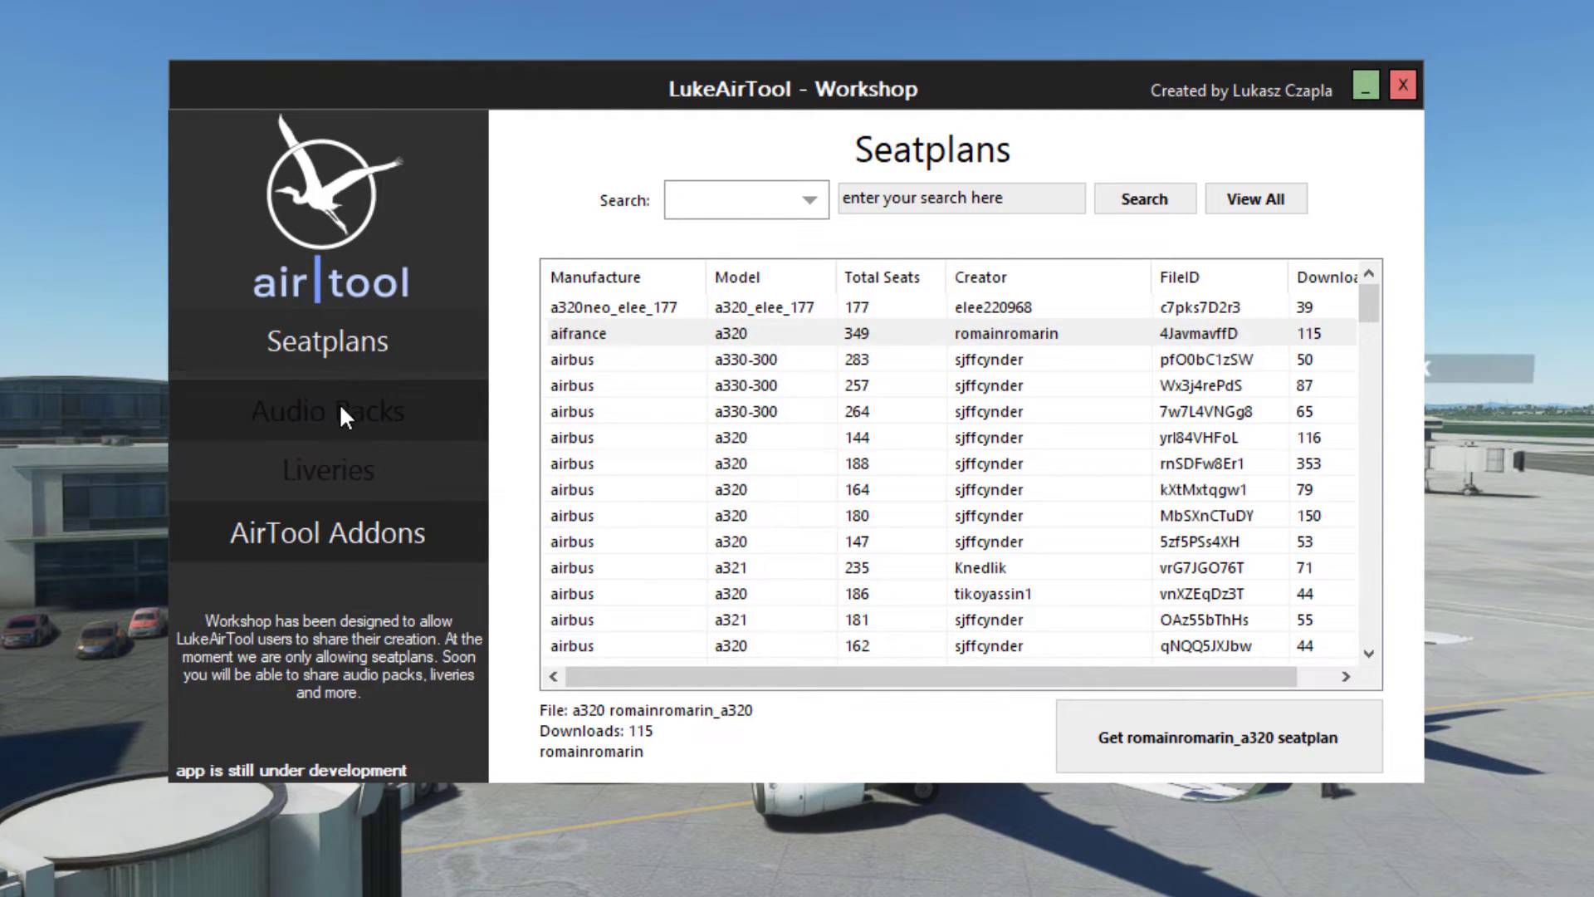
View the add-ons offered under AirTool Addons and close the Workshop
left_click(350, 548)
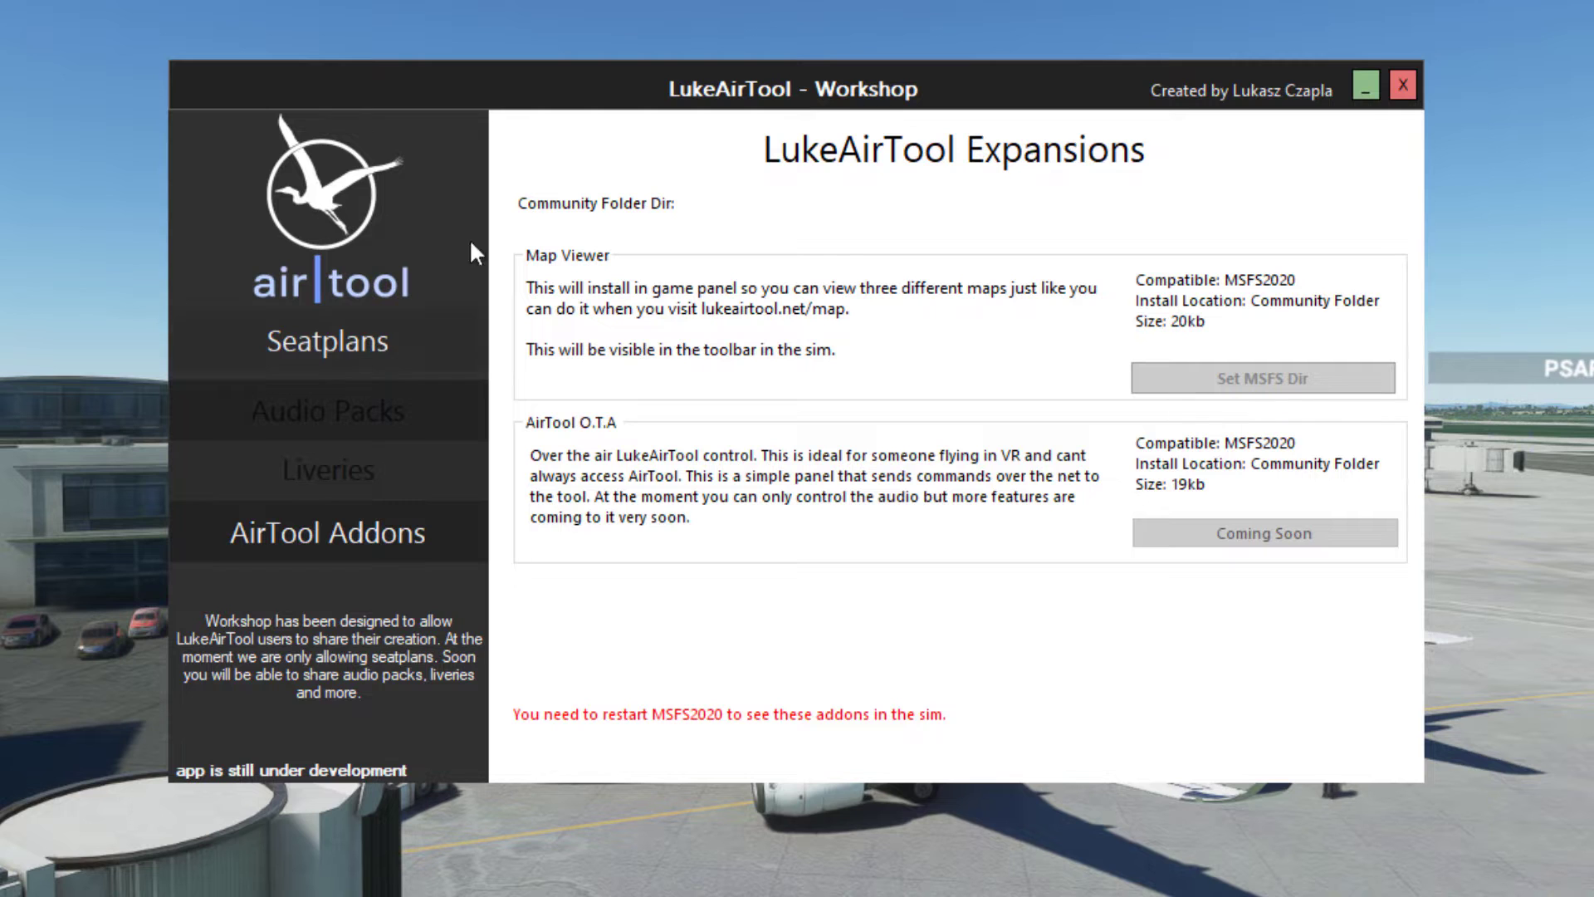
left_click(357, 339)
left_click(1402, 86)
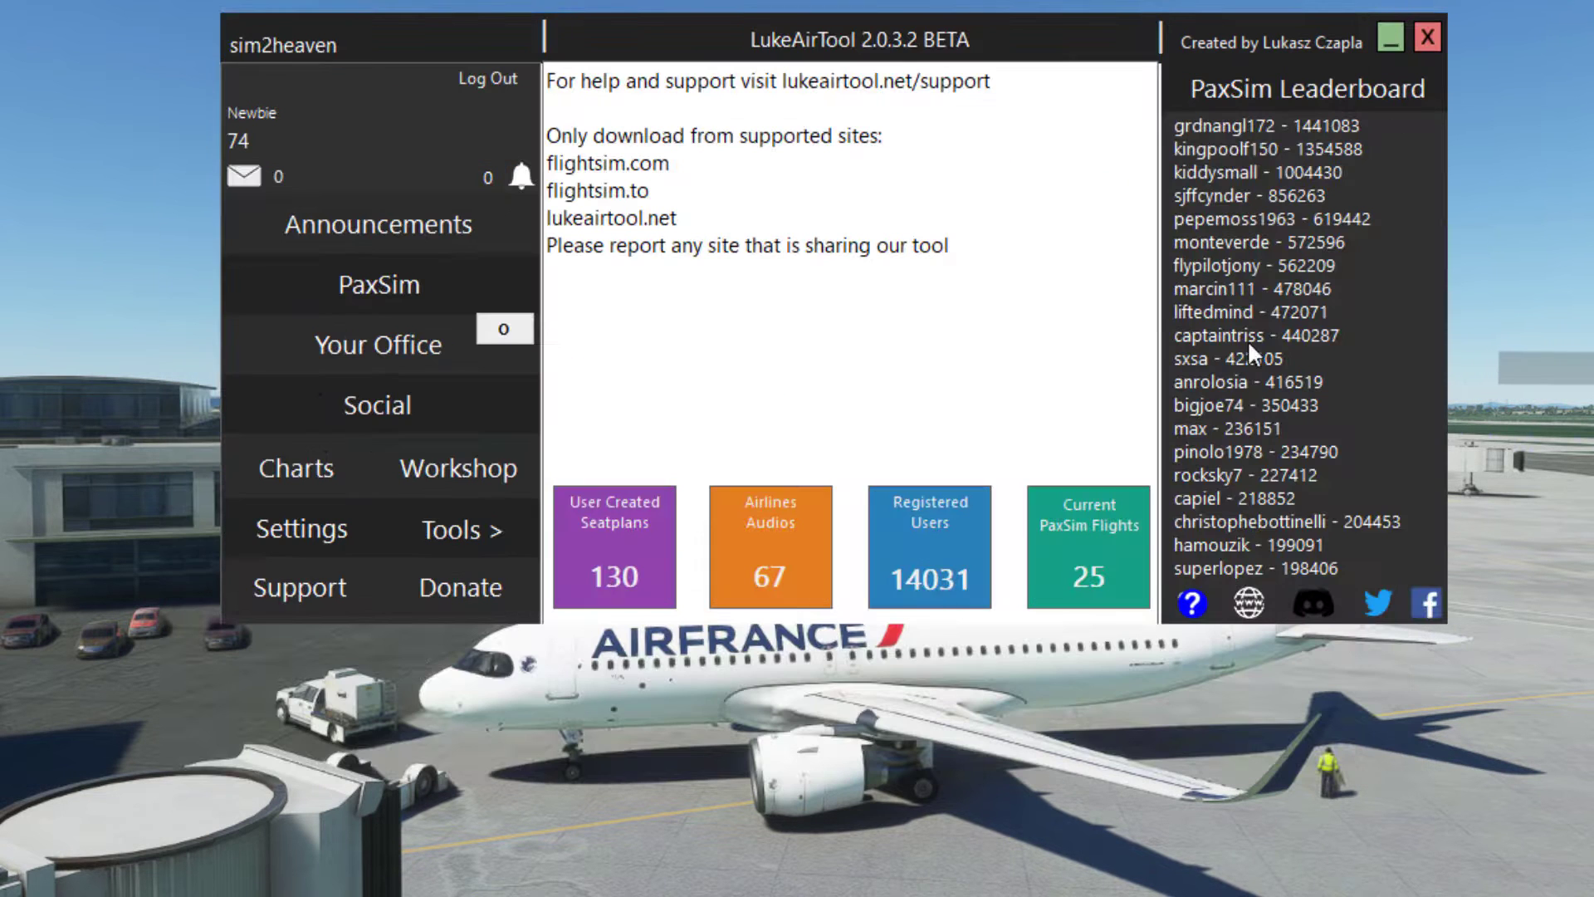
Open the App and PaxSim settings, and switch the Top Most option off and on again
left_click(287, 536)
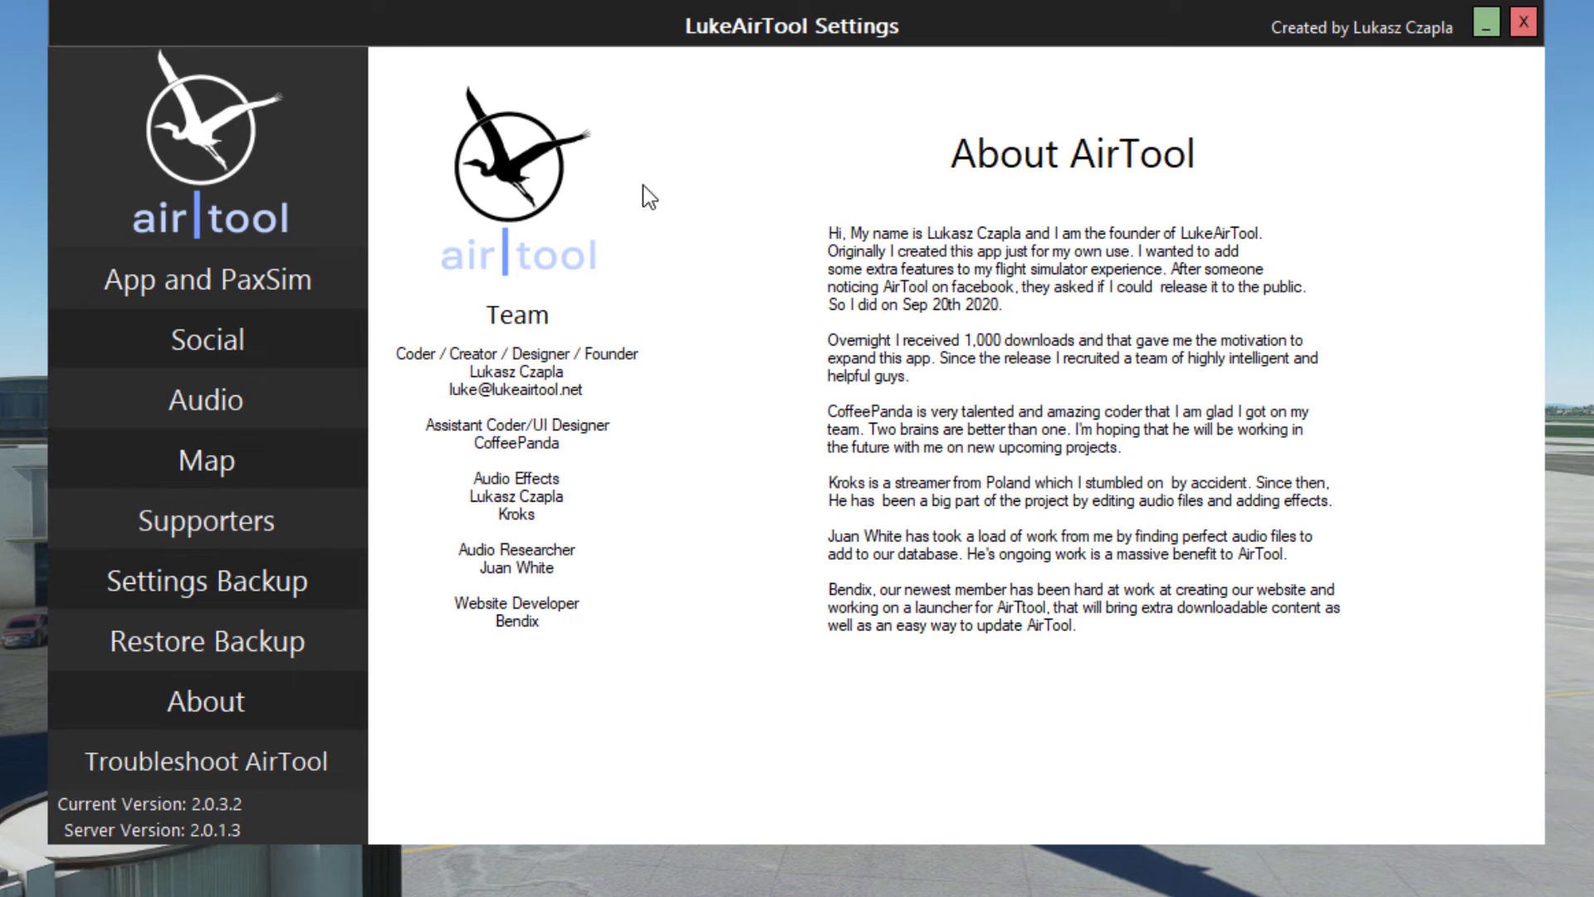
left_click(253, 281)
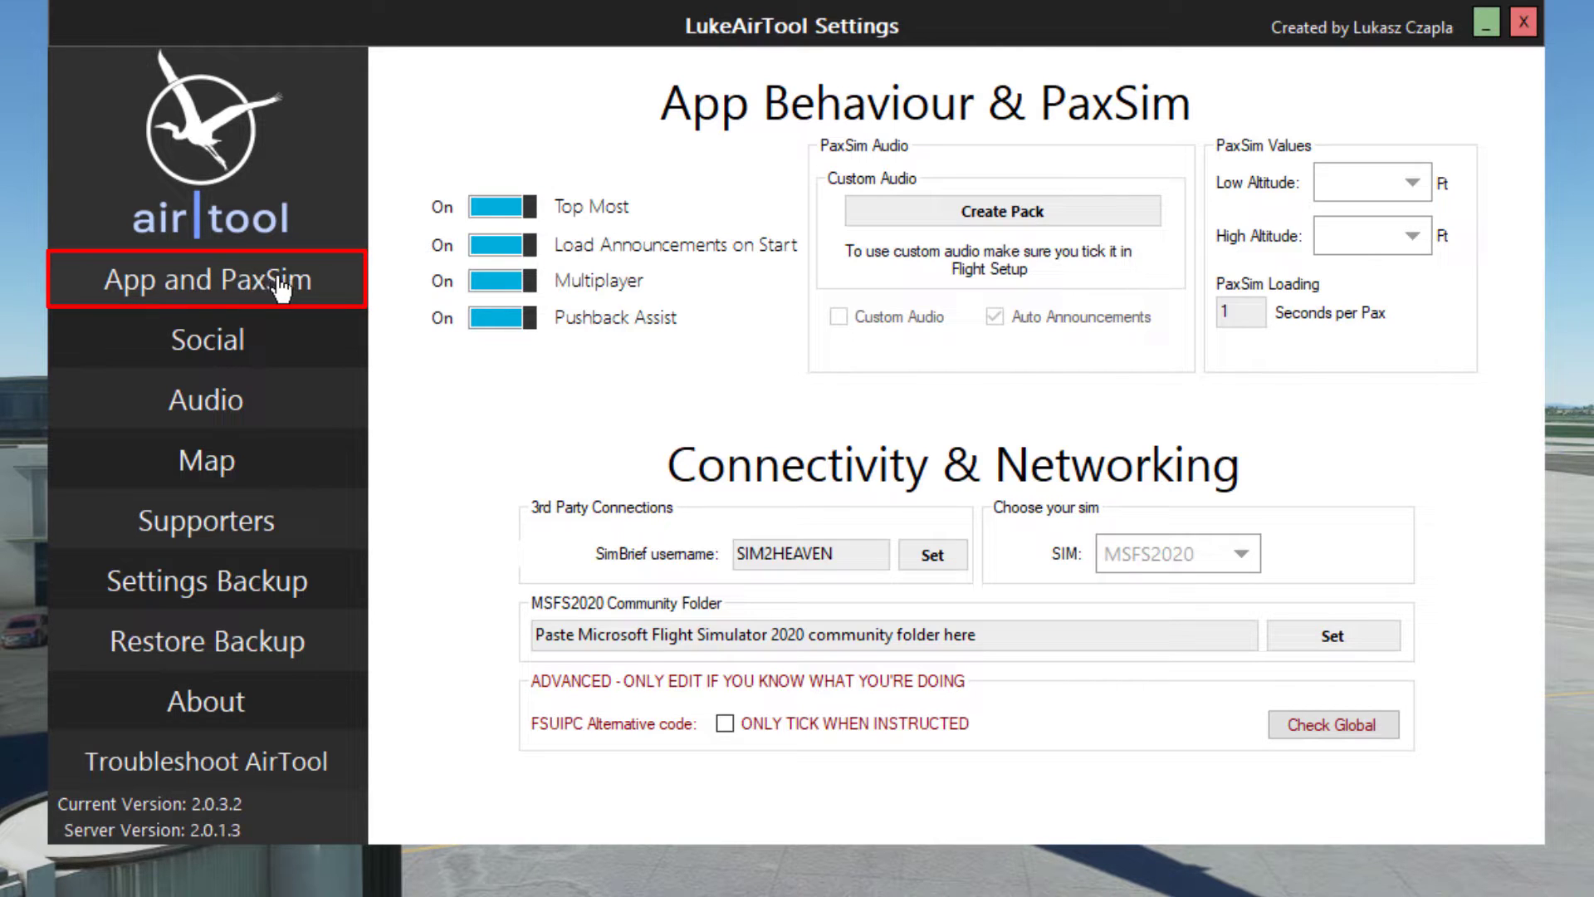
left_click(506, 210)
left_click(520, 214)
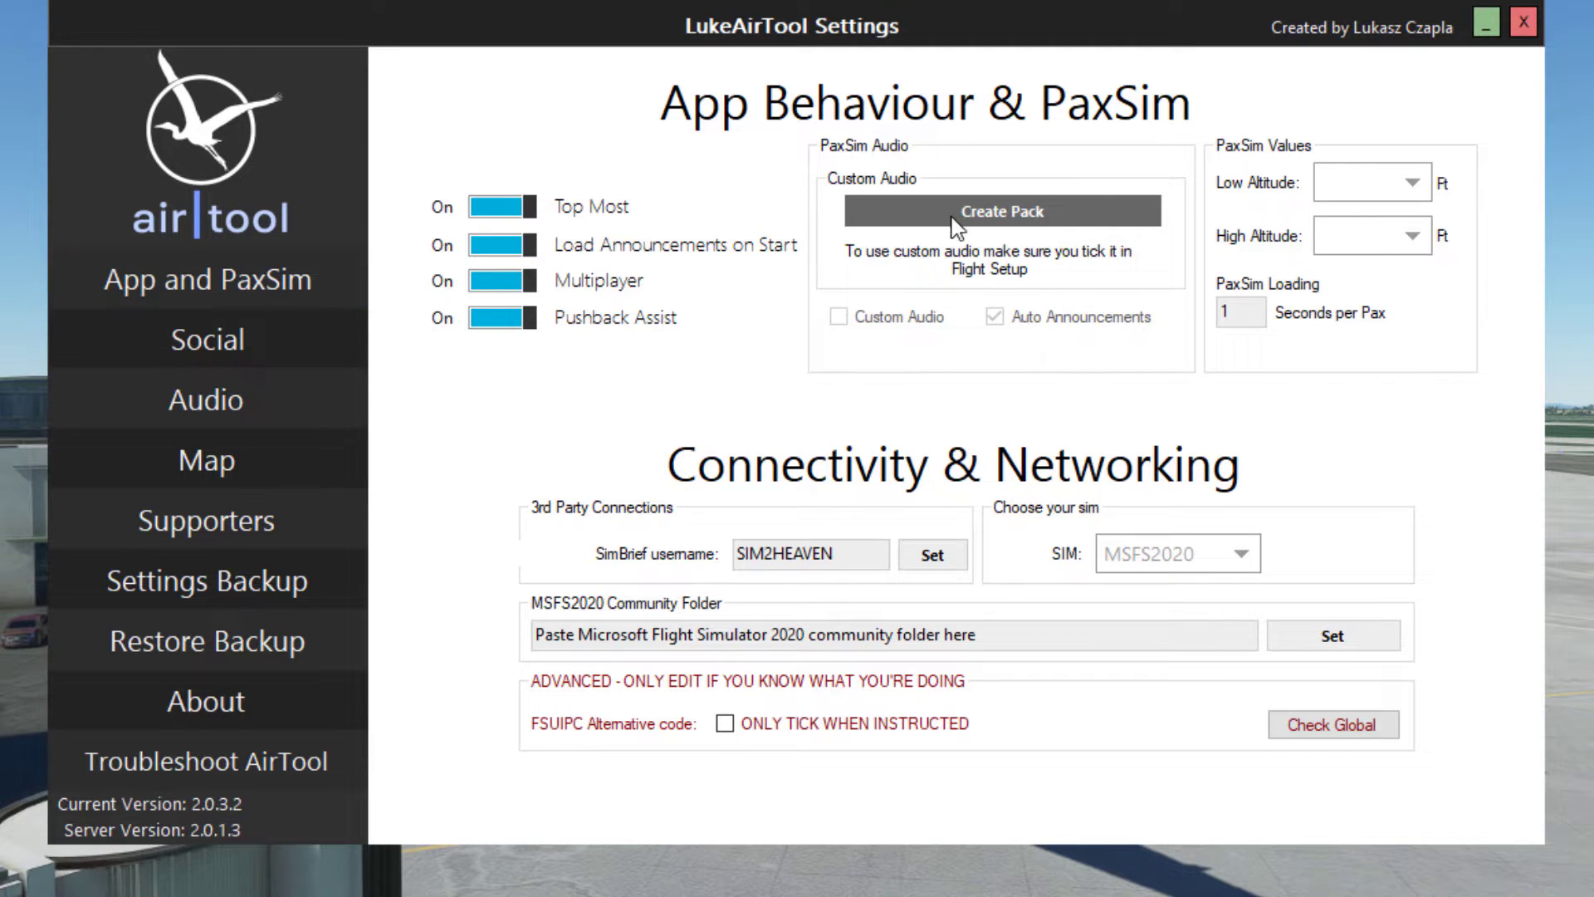
Start a custom audio pack with "Beauty in the Chaos (Copyright free music).mp3" as boarding audio and airline name S2H, and stop the playback
left_click(982, 217)
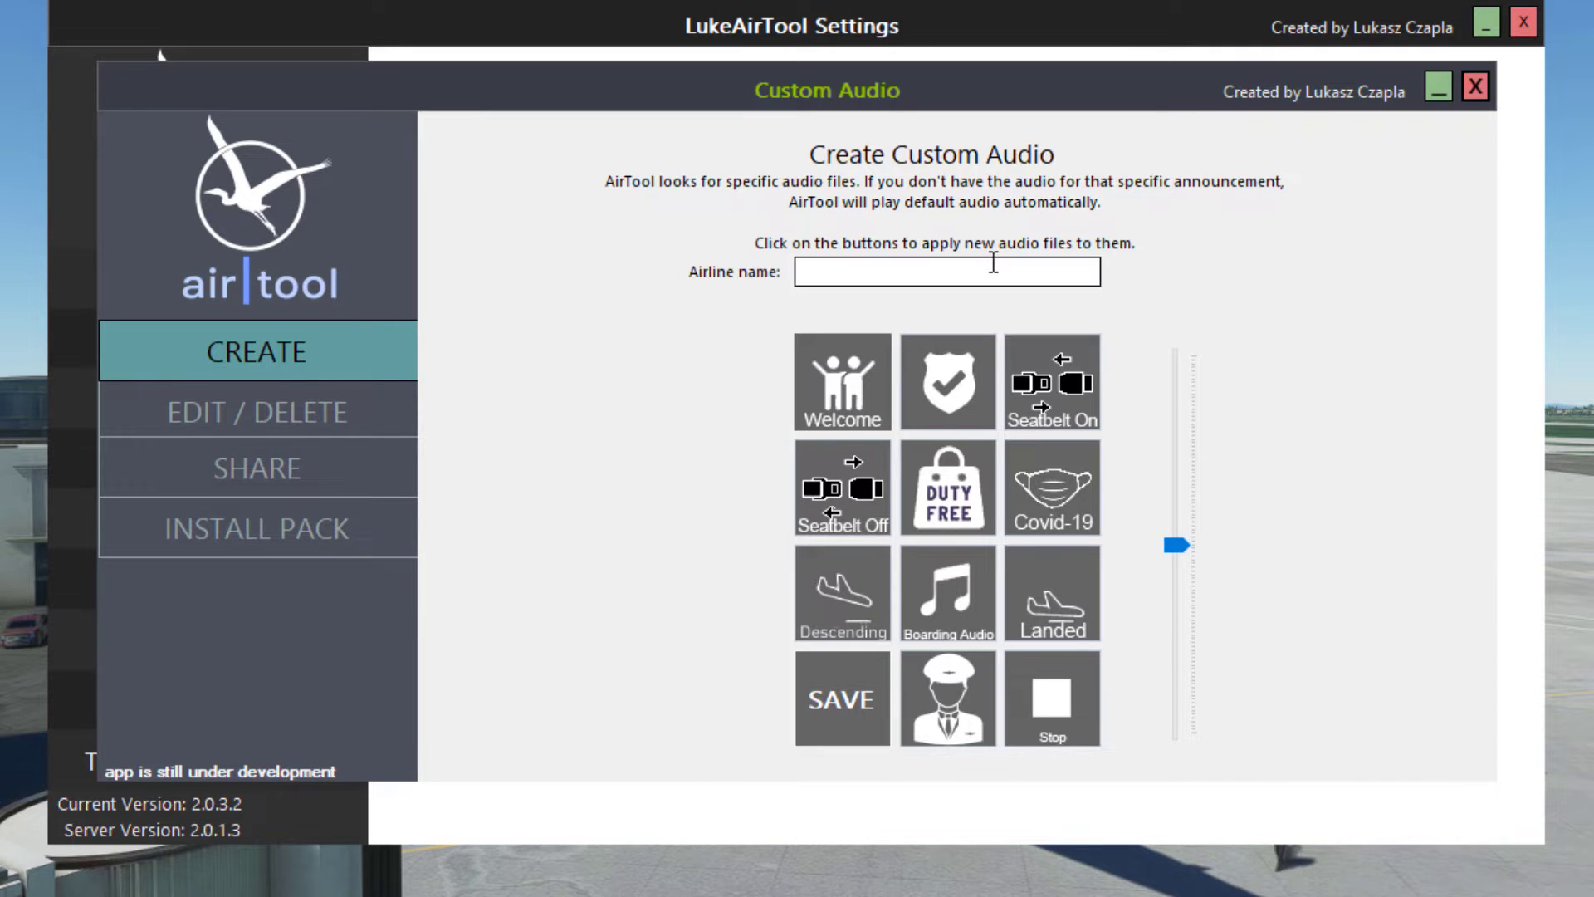
left_click(923, 604)
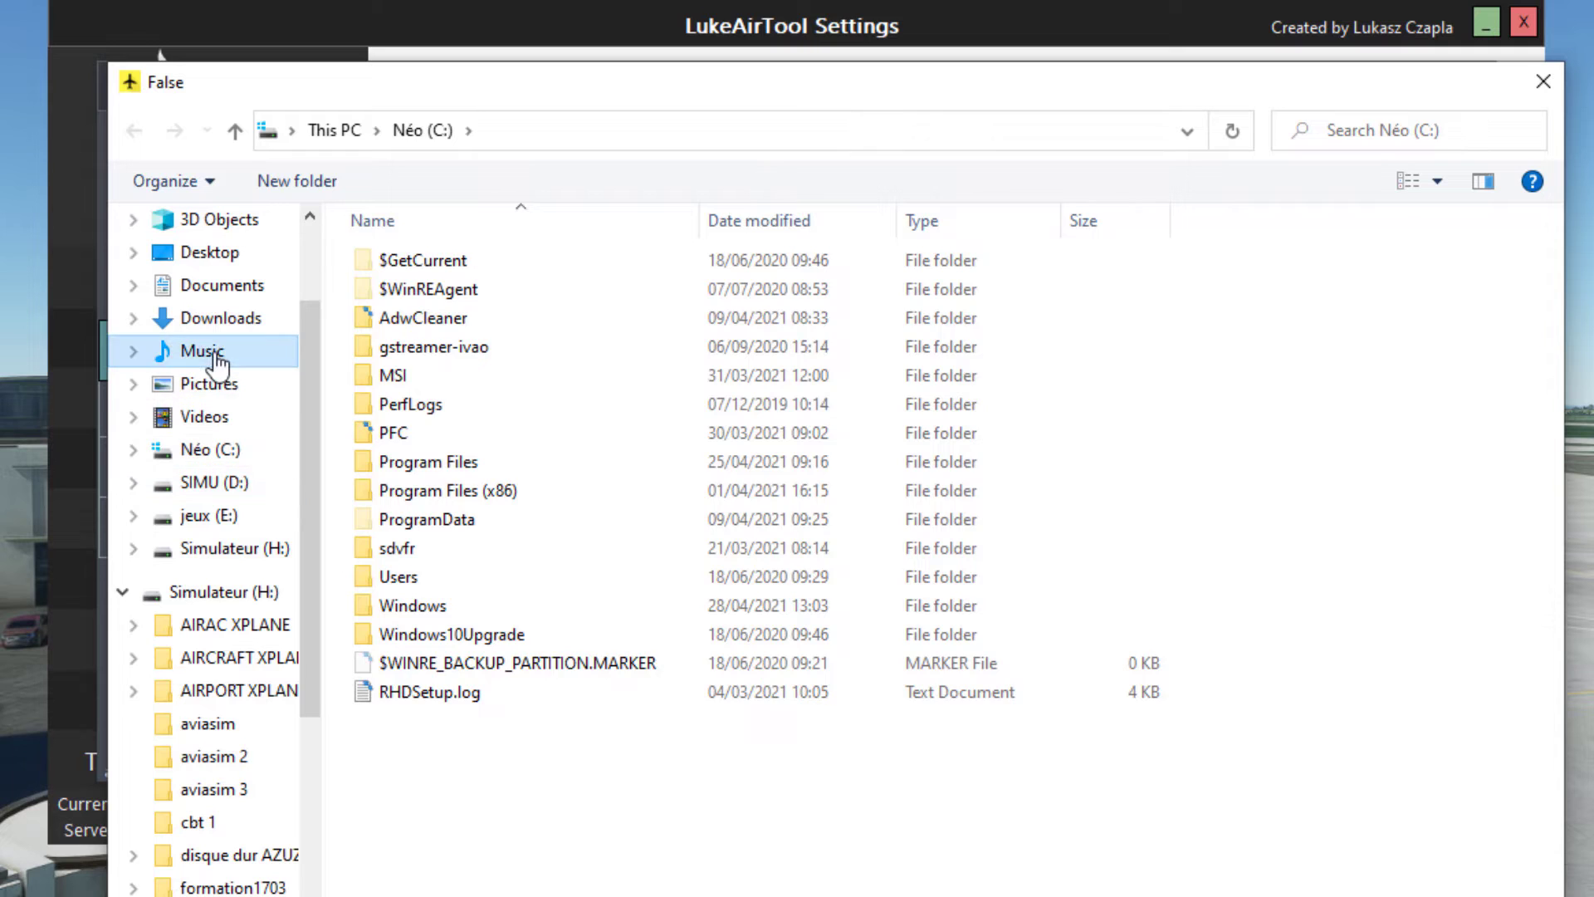
left_click(286, 353)
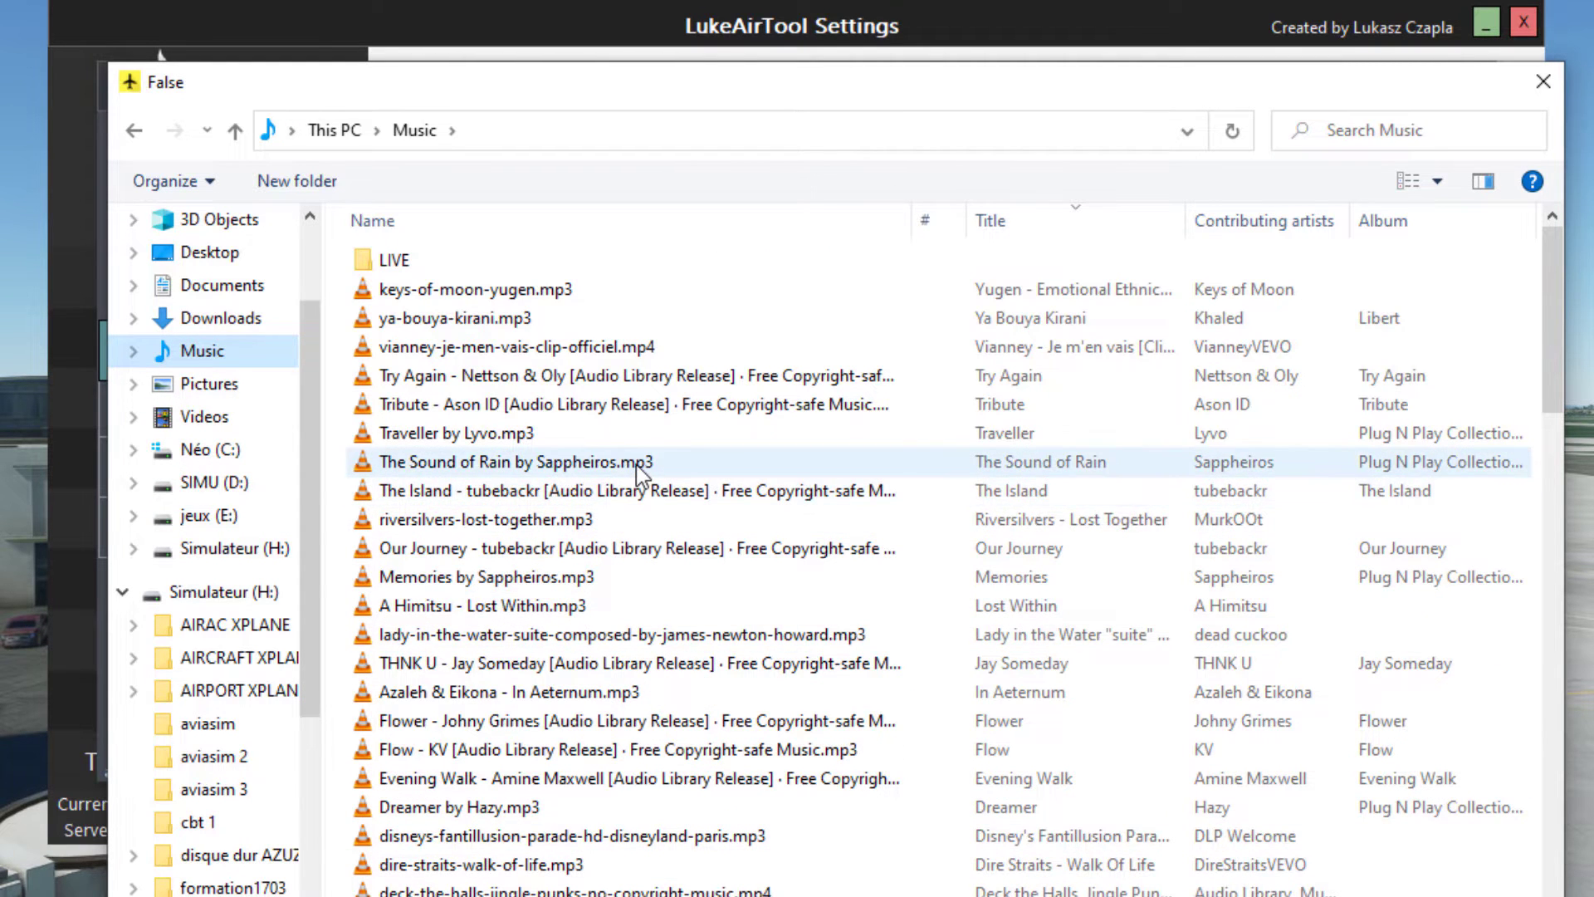
scroll(637, 465, "down", 2)
scroll(636, 465, "down", 3)
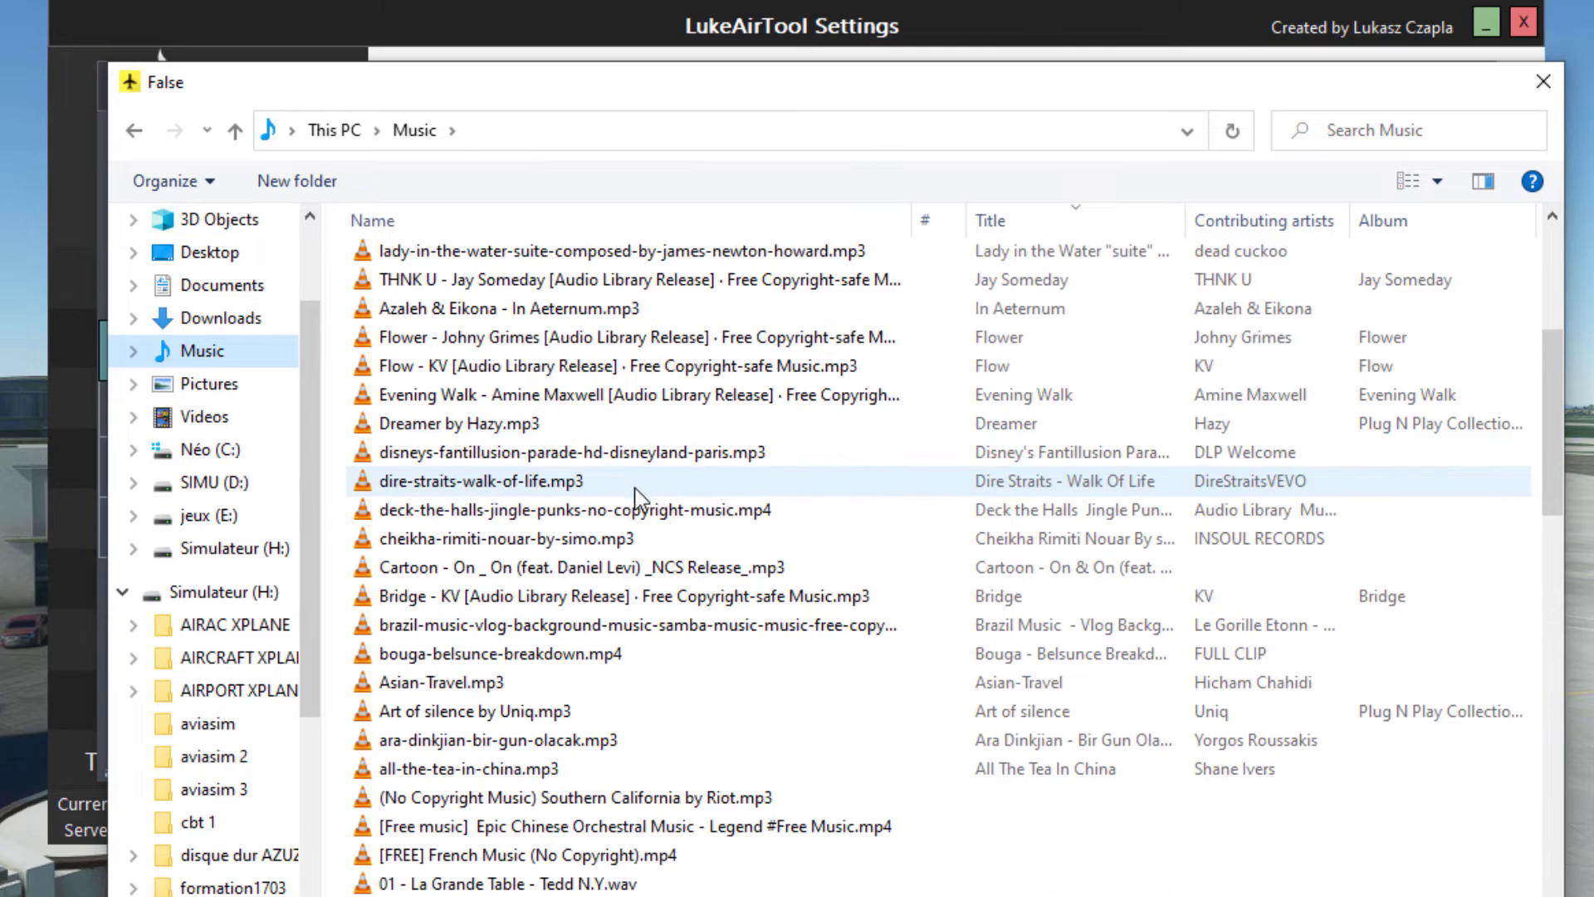
scroll(636, 493, "down", 3)
scroll(636, 505, "down", 2)
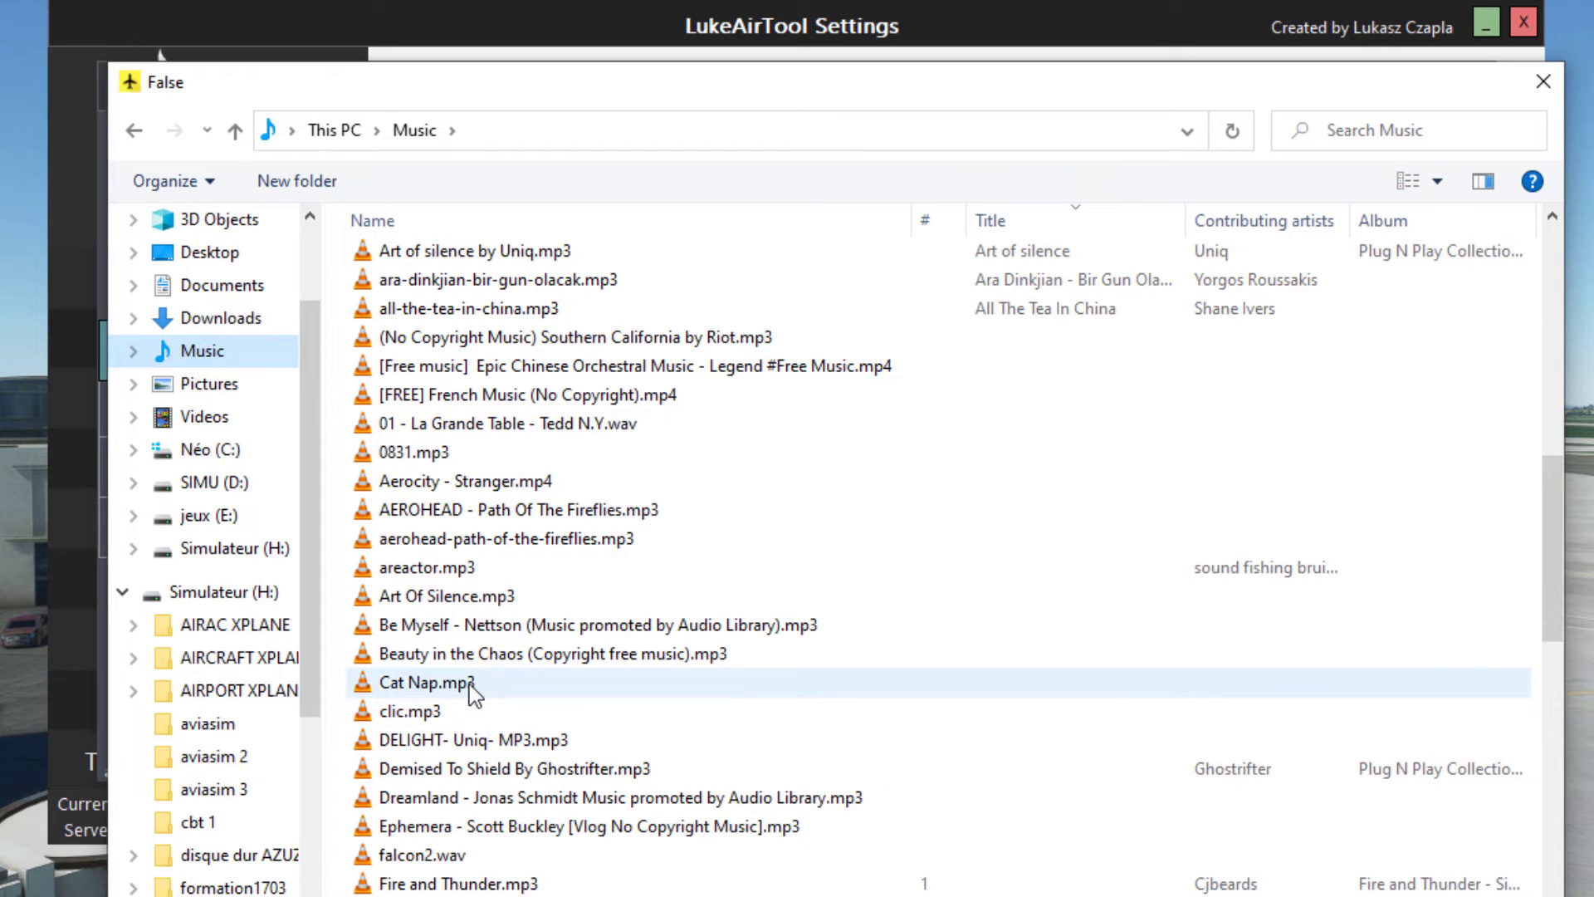
double_click(474, 656)
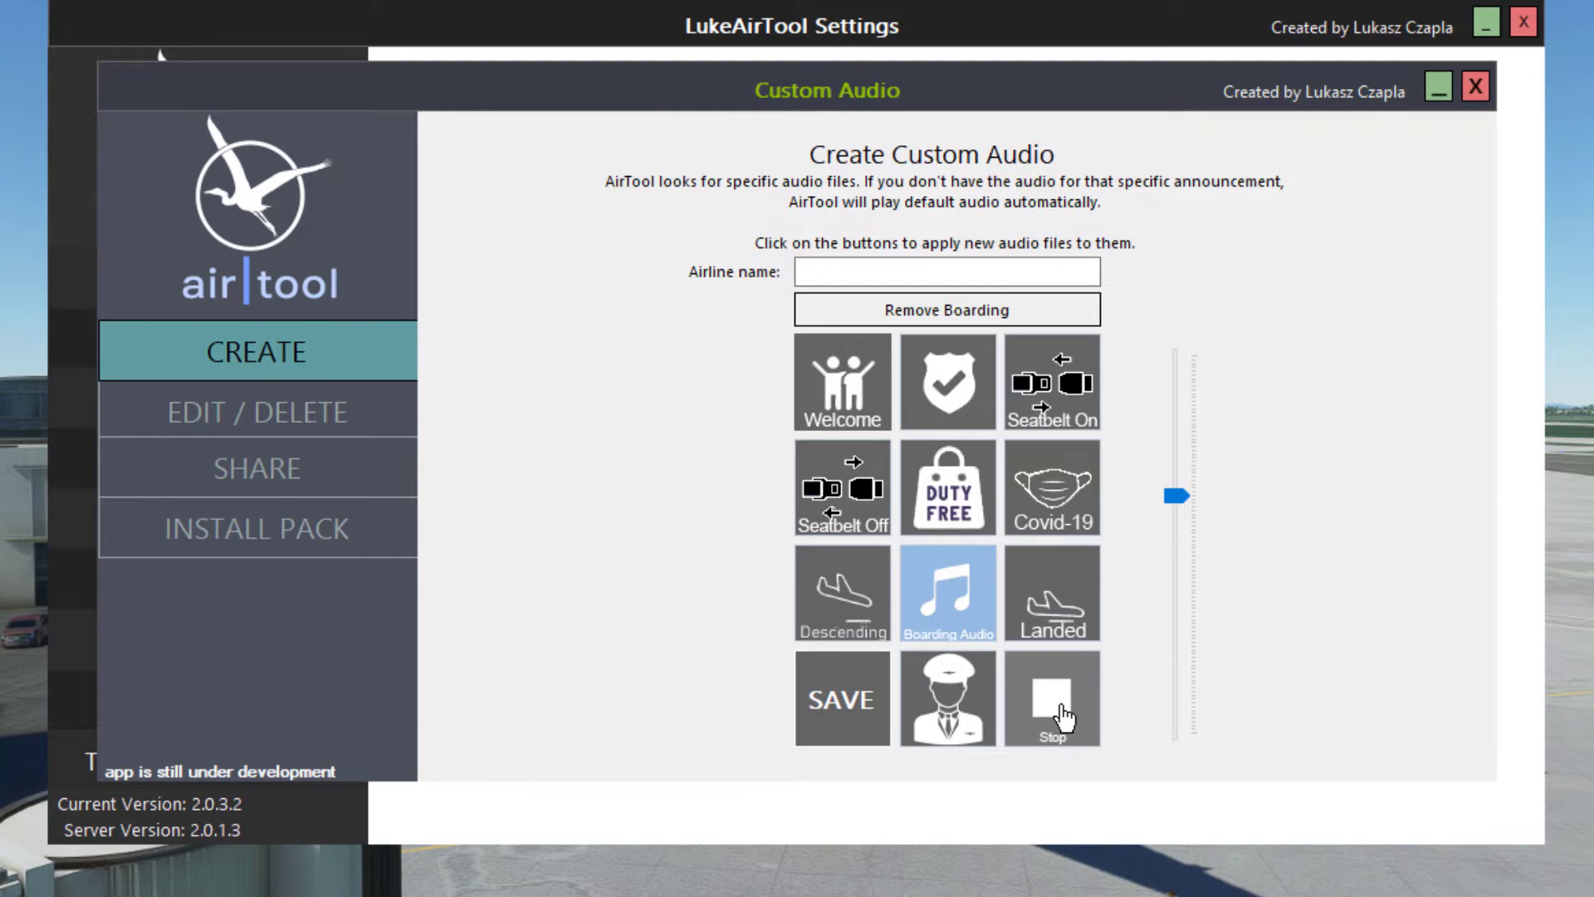
left_click(943, 271)
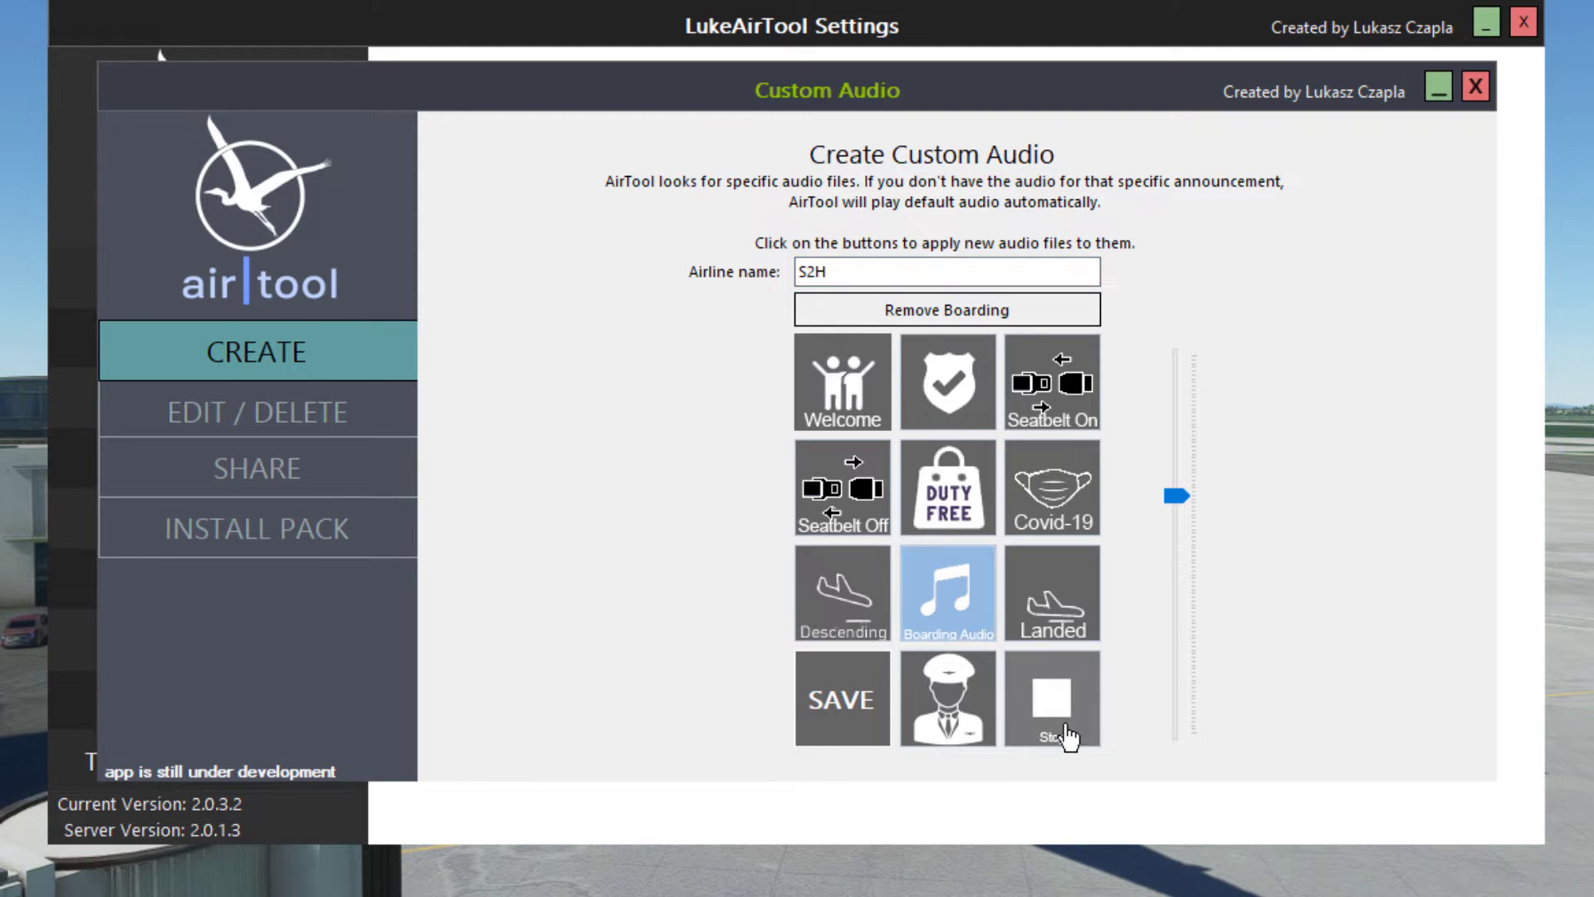
left_click(1069, 736)
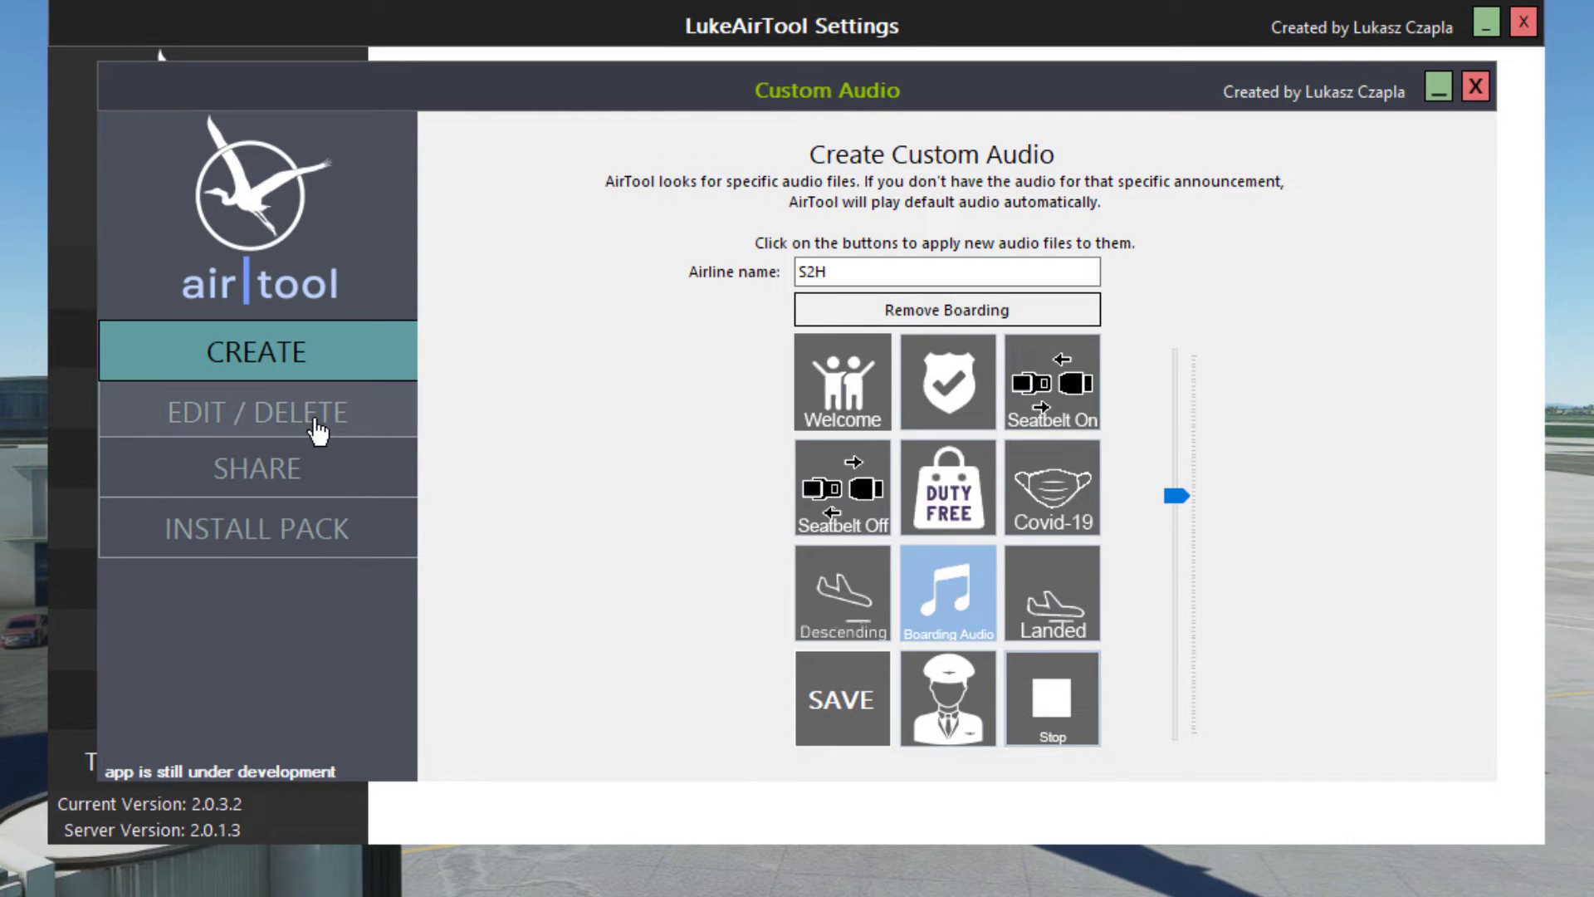
Look at the custom audio tool's sections for editing or deleting and for installing packs
left_click(209, 422)
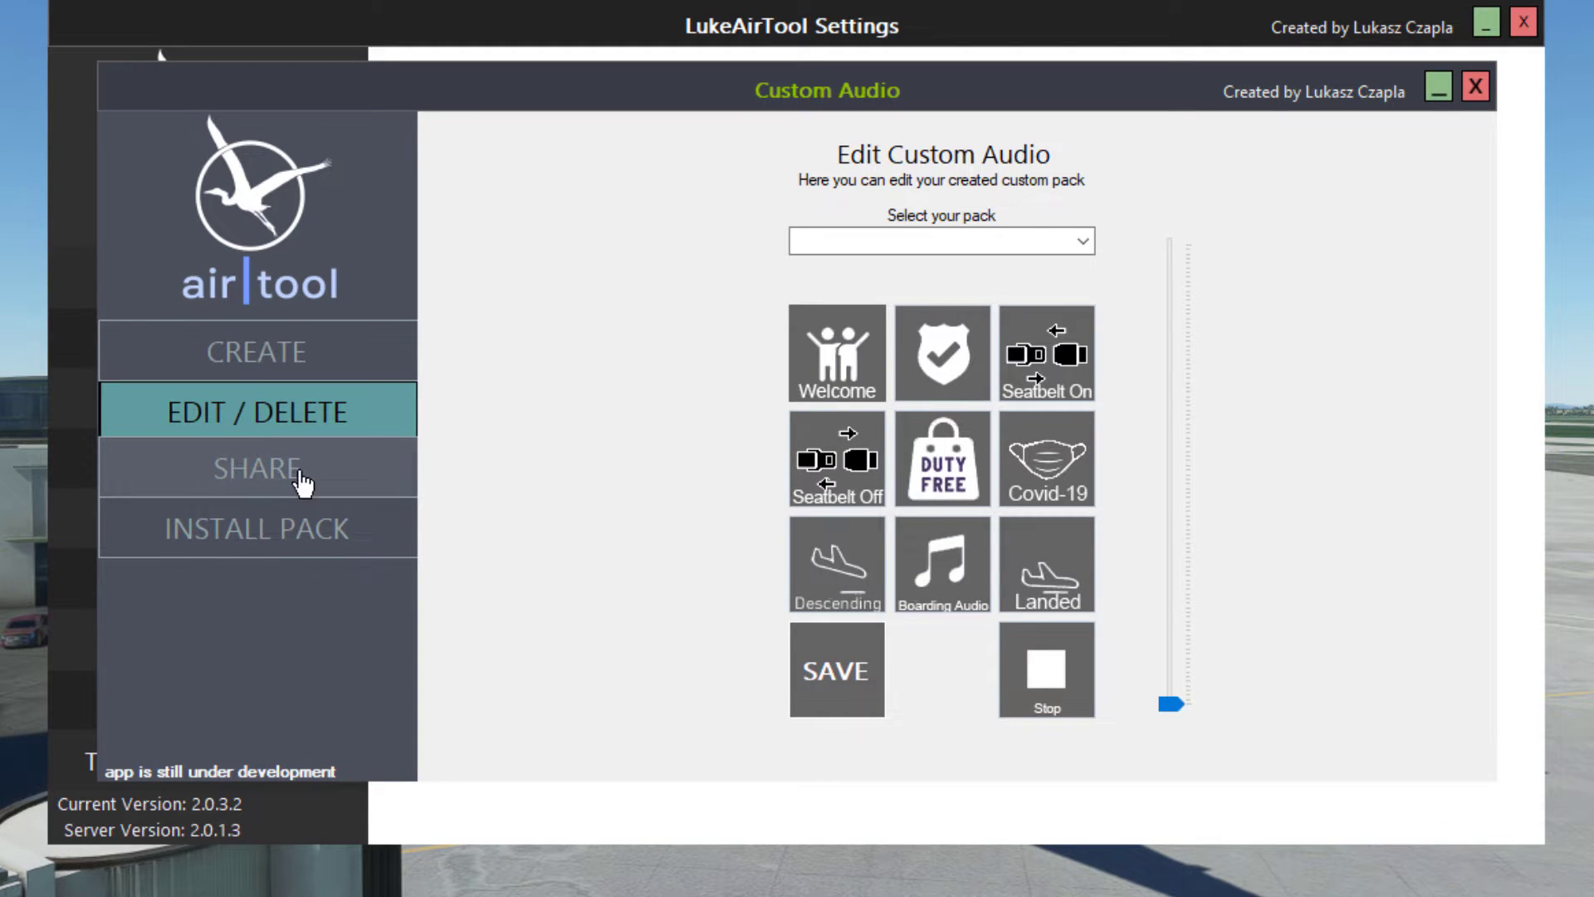
left_click(1079, 242)
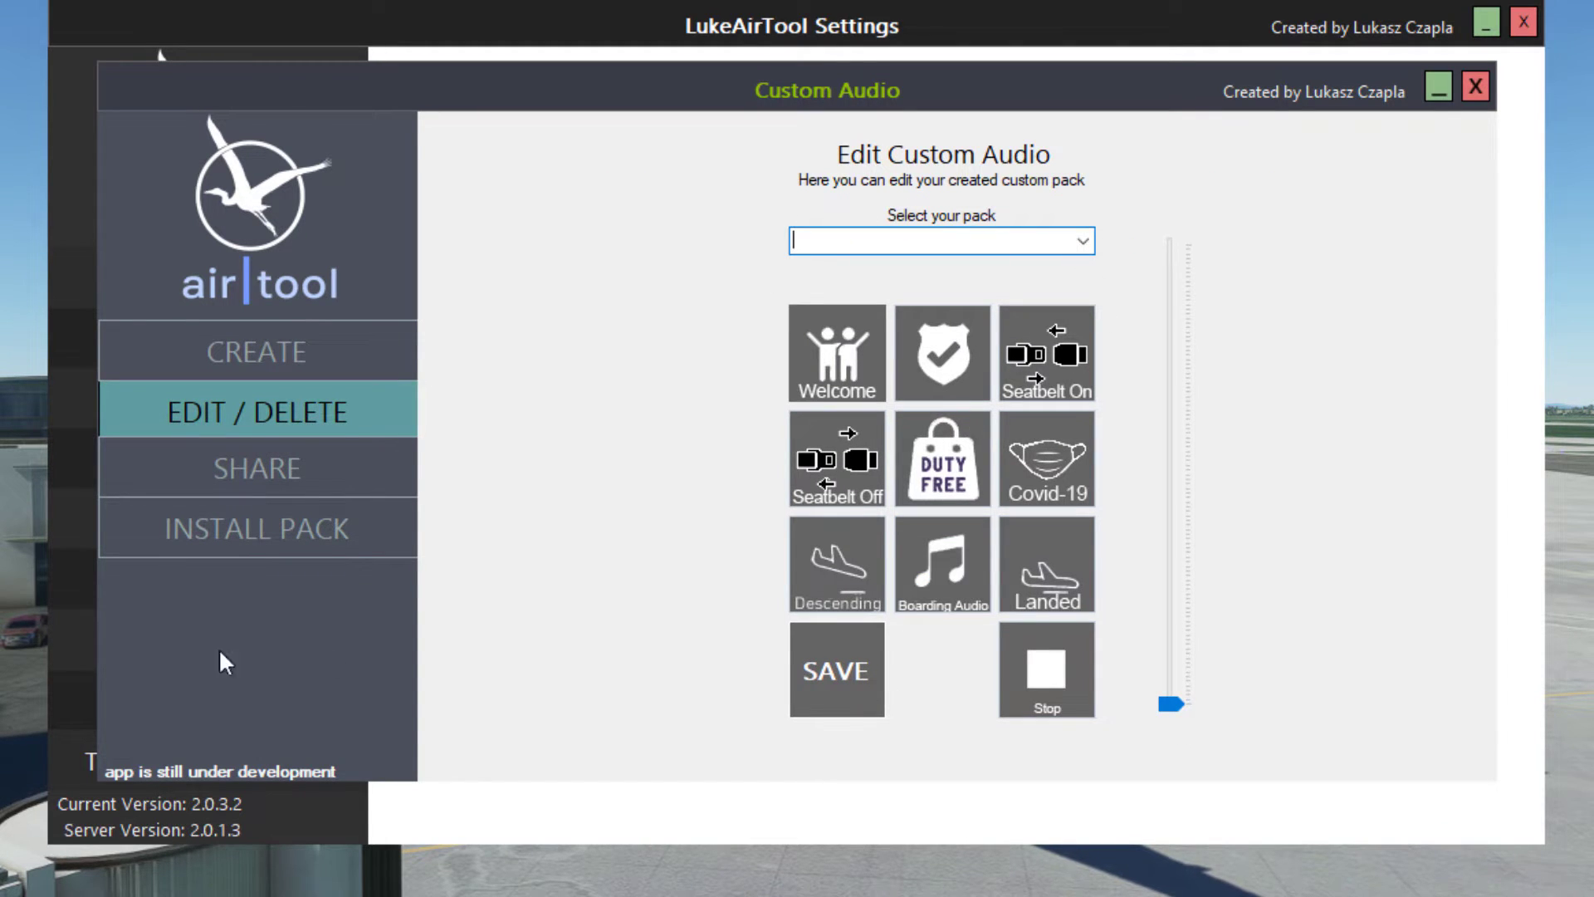
left_click(181, 538)
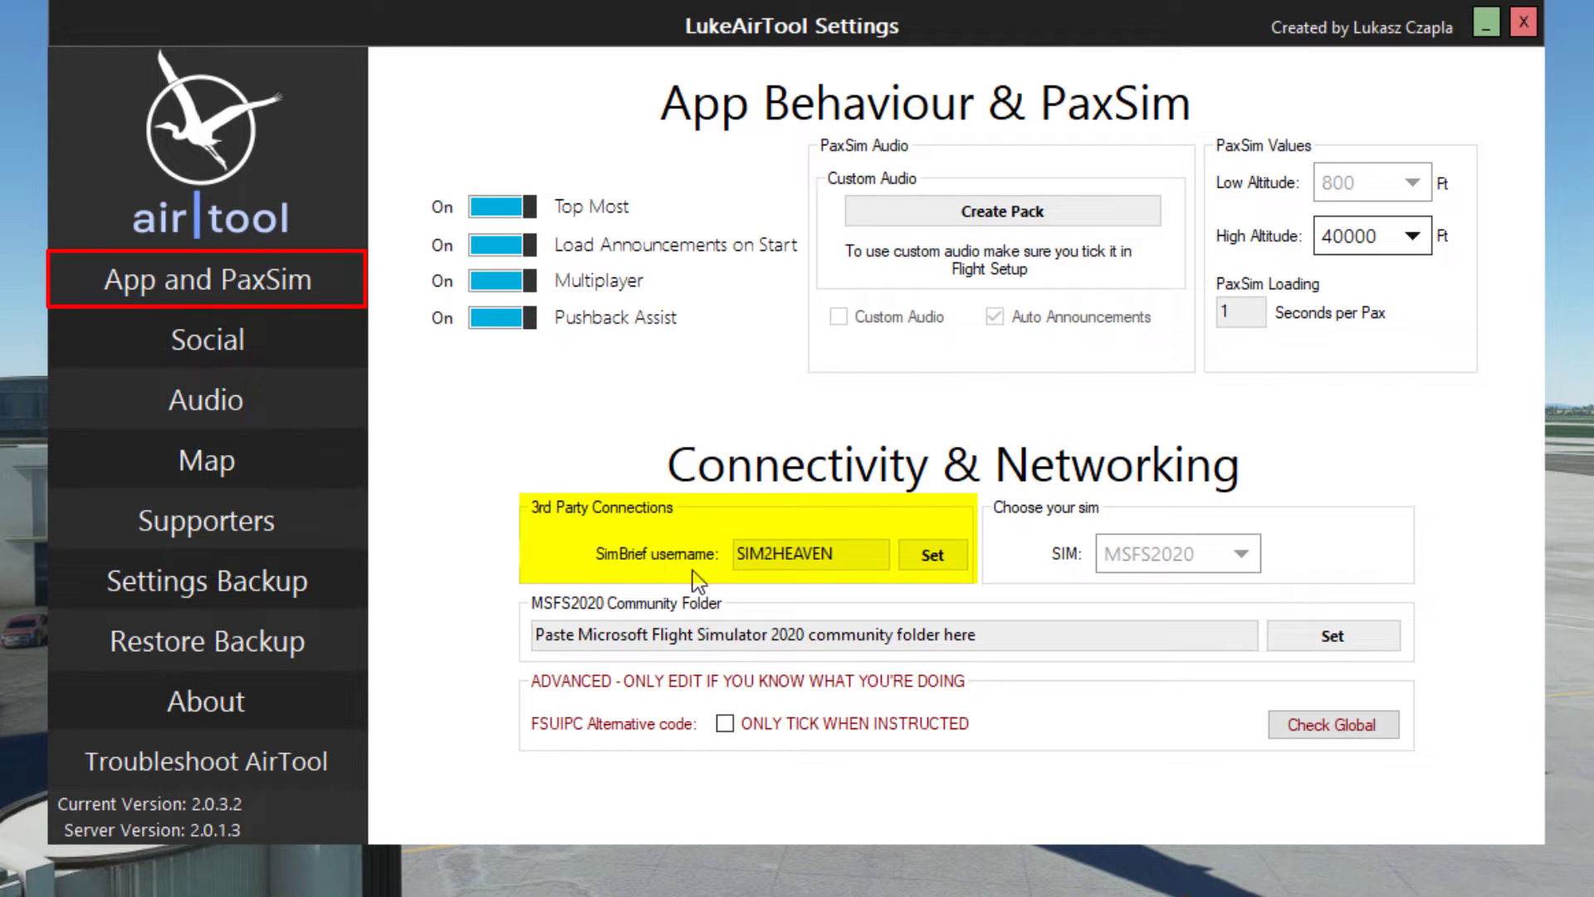
Save the SimBrief username in the 3rd Party Connections settings
left_click_drag(735, 554, 815, 555)
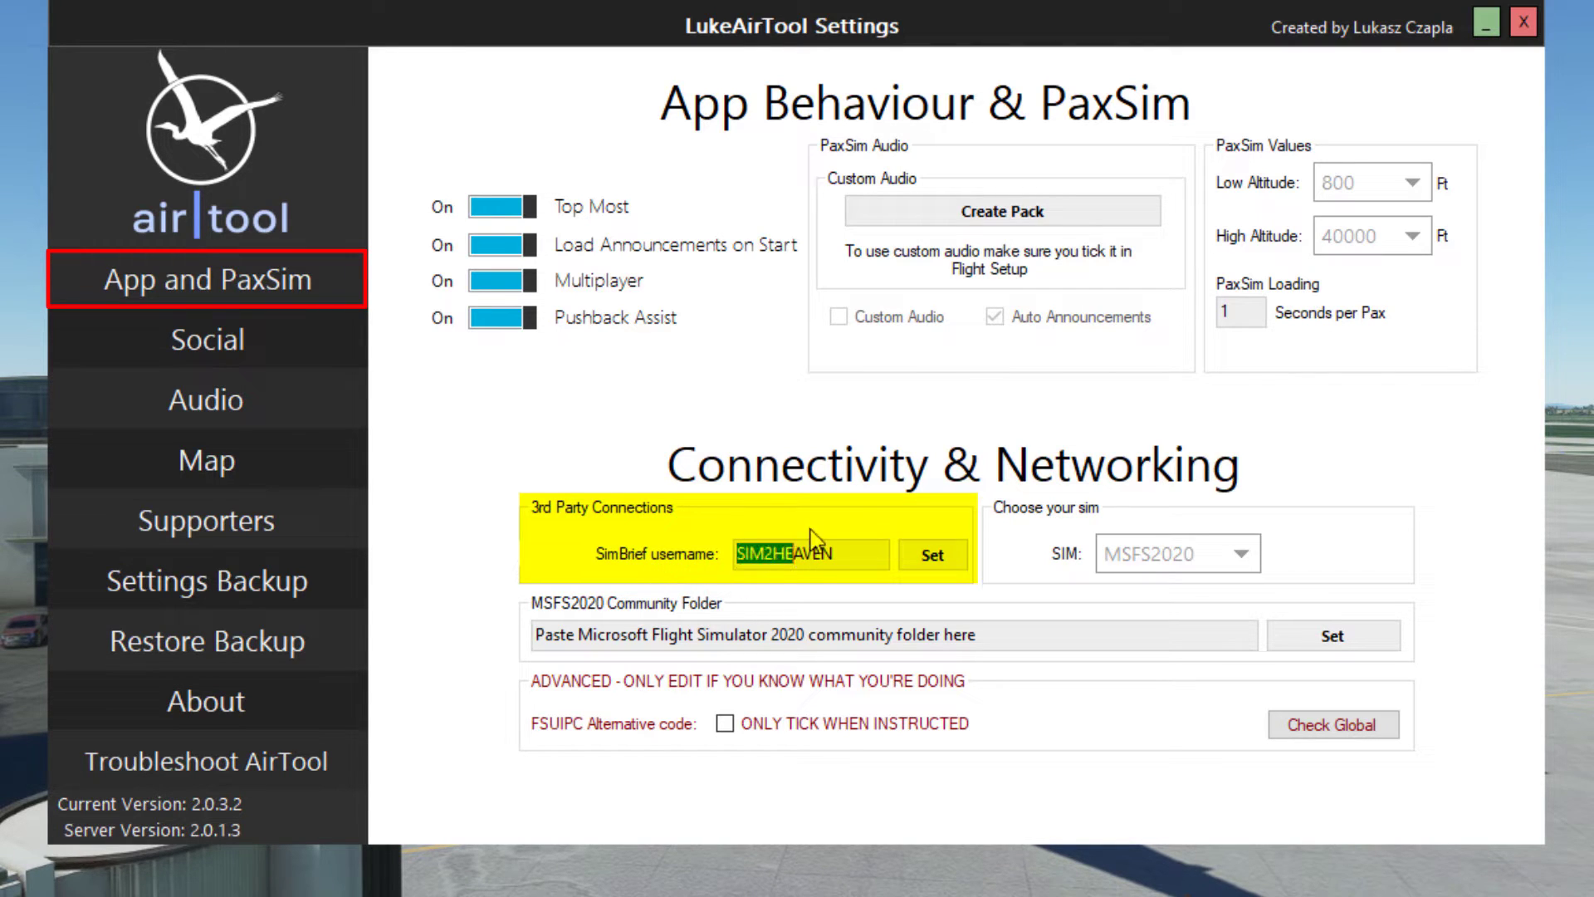
left_click(839, 553)
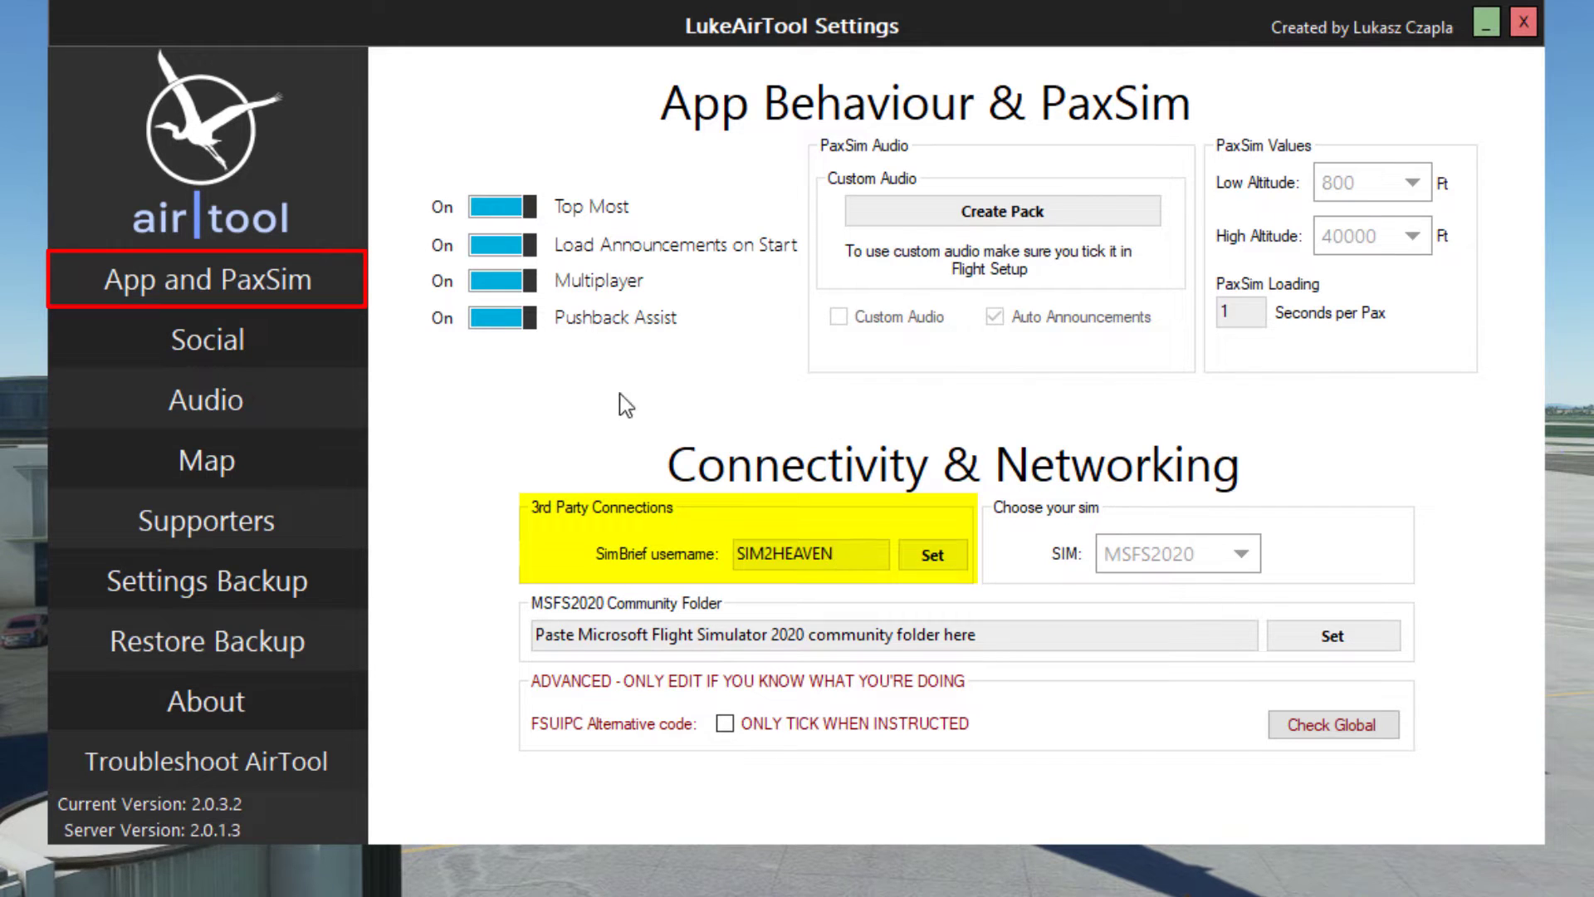
left_click(933, 554)
Switch the chosen sim to X-Plane 11 and back to MSFS2020
left_click(1229, 553)
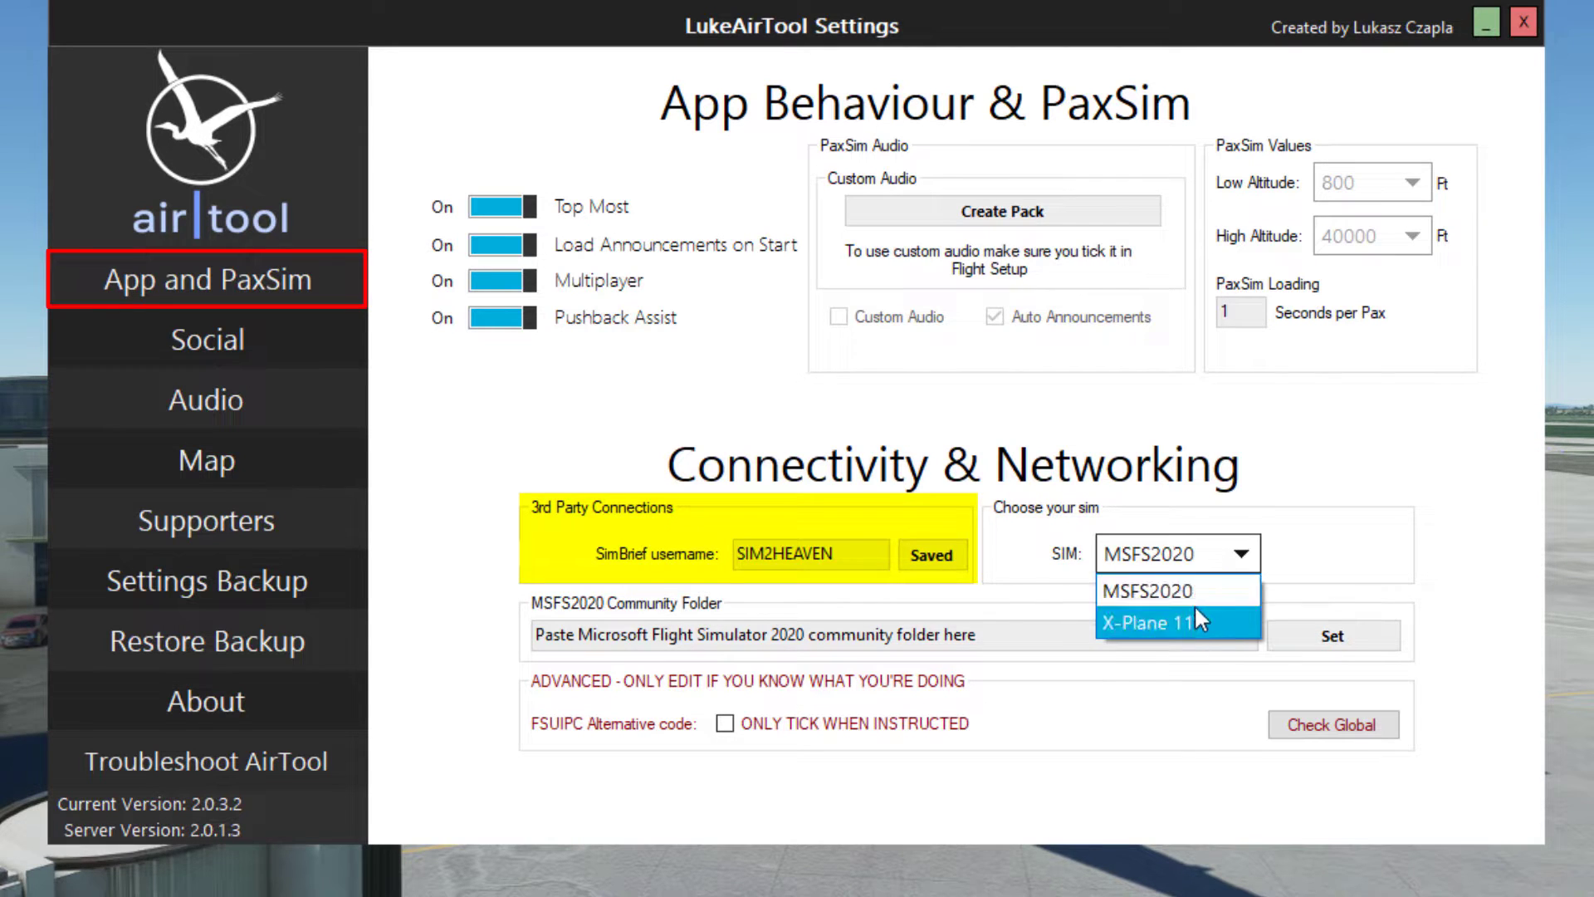
left_click(1192, 622)
left_click(1197, 553)
left_click(1163, 590)
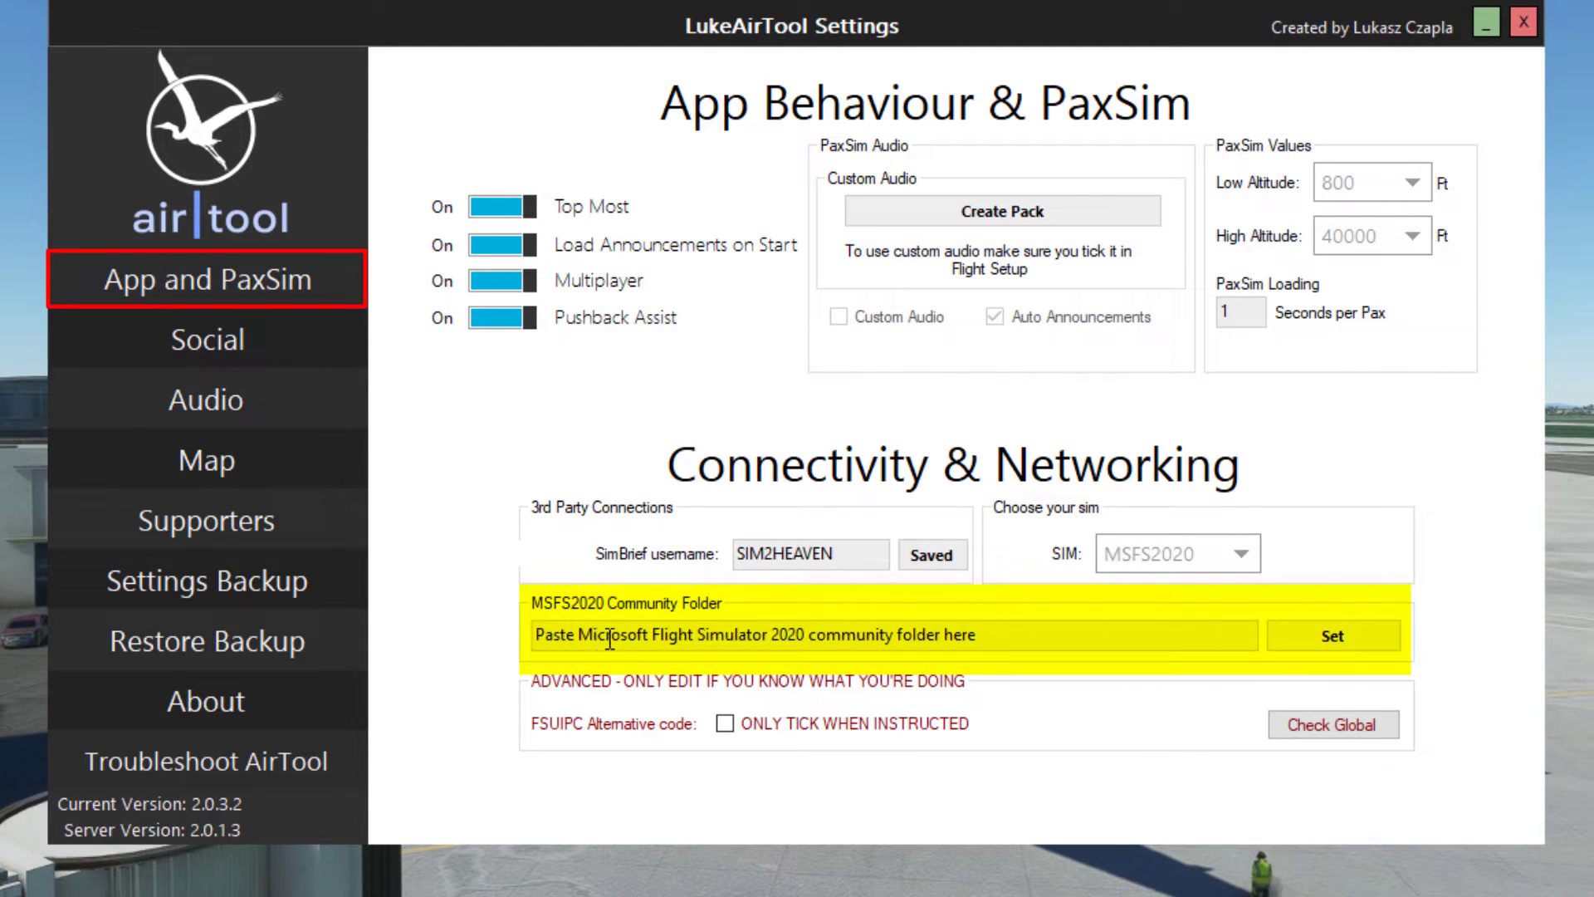
Select the MSFS2020 Community Folder placeholder text, and in File Explorer open the Microsoft.FlightSimulator Community folder under WpSystem on drive jeux (E:)
left_click_drag(611, 638, 868, 629)
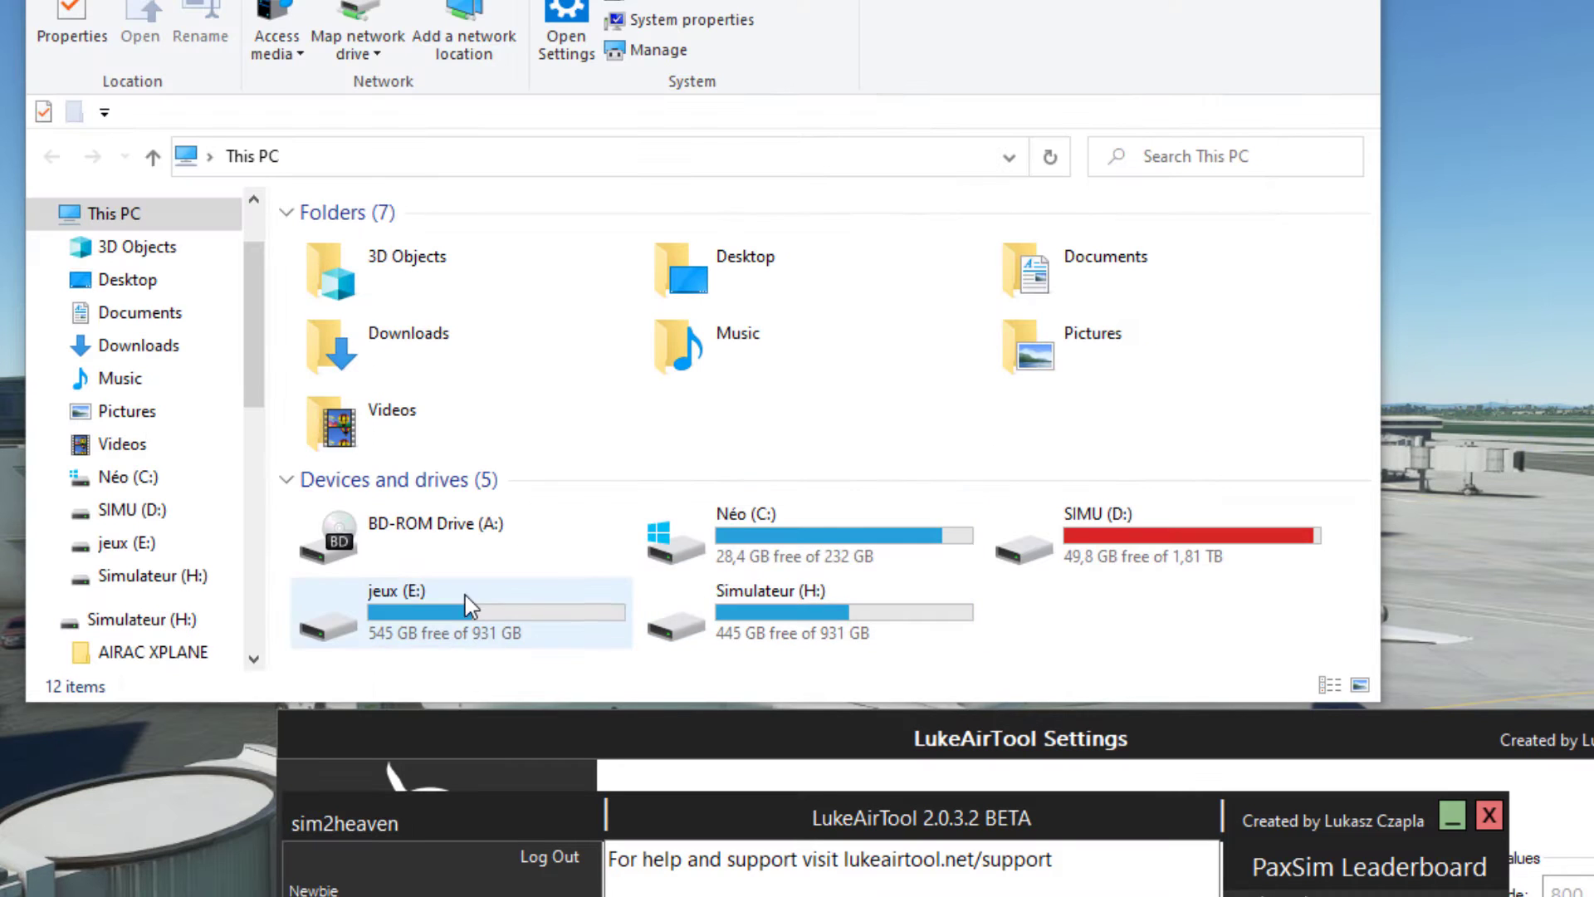
double_click(465, 605)
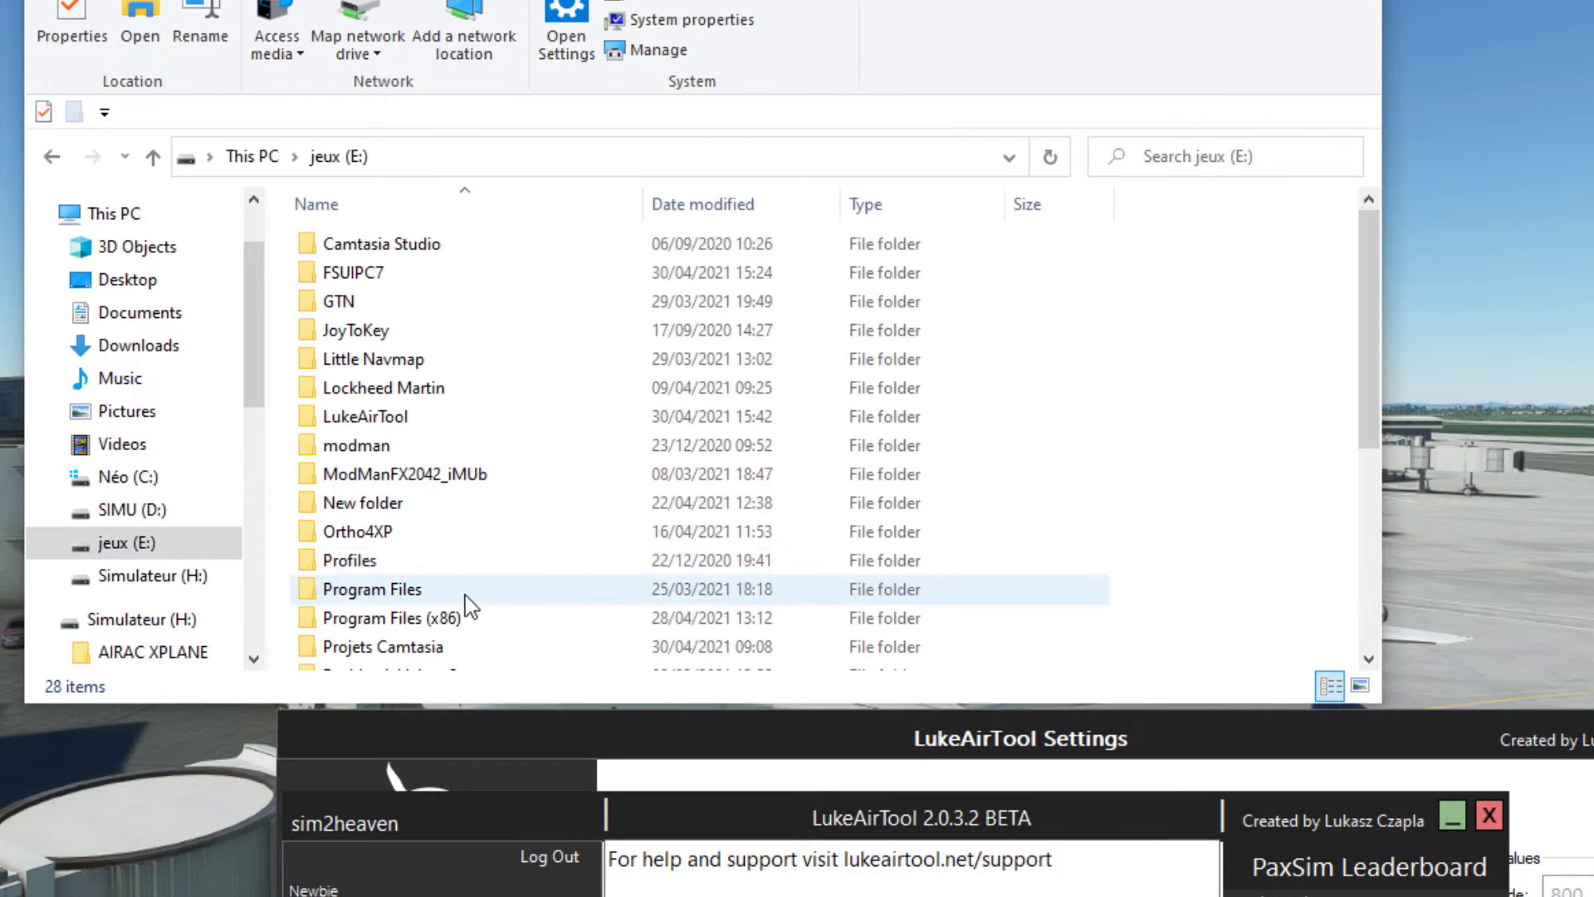
scroll(449, 557, "down", 5)
double_click(442, 548)
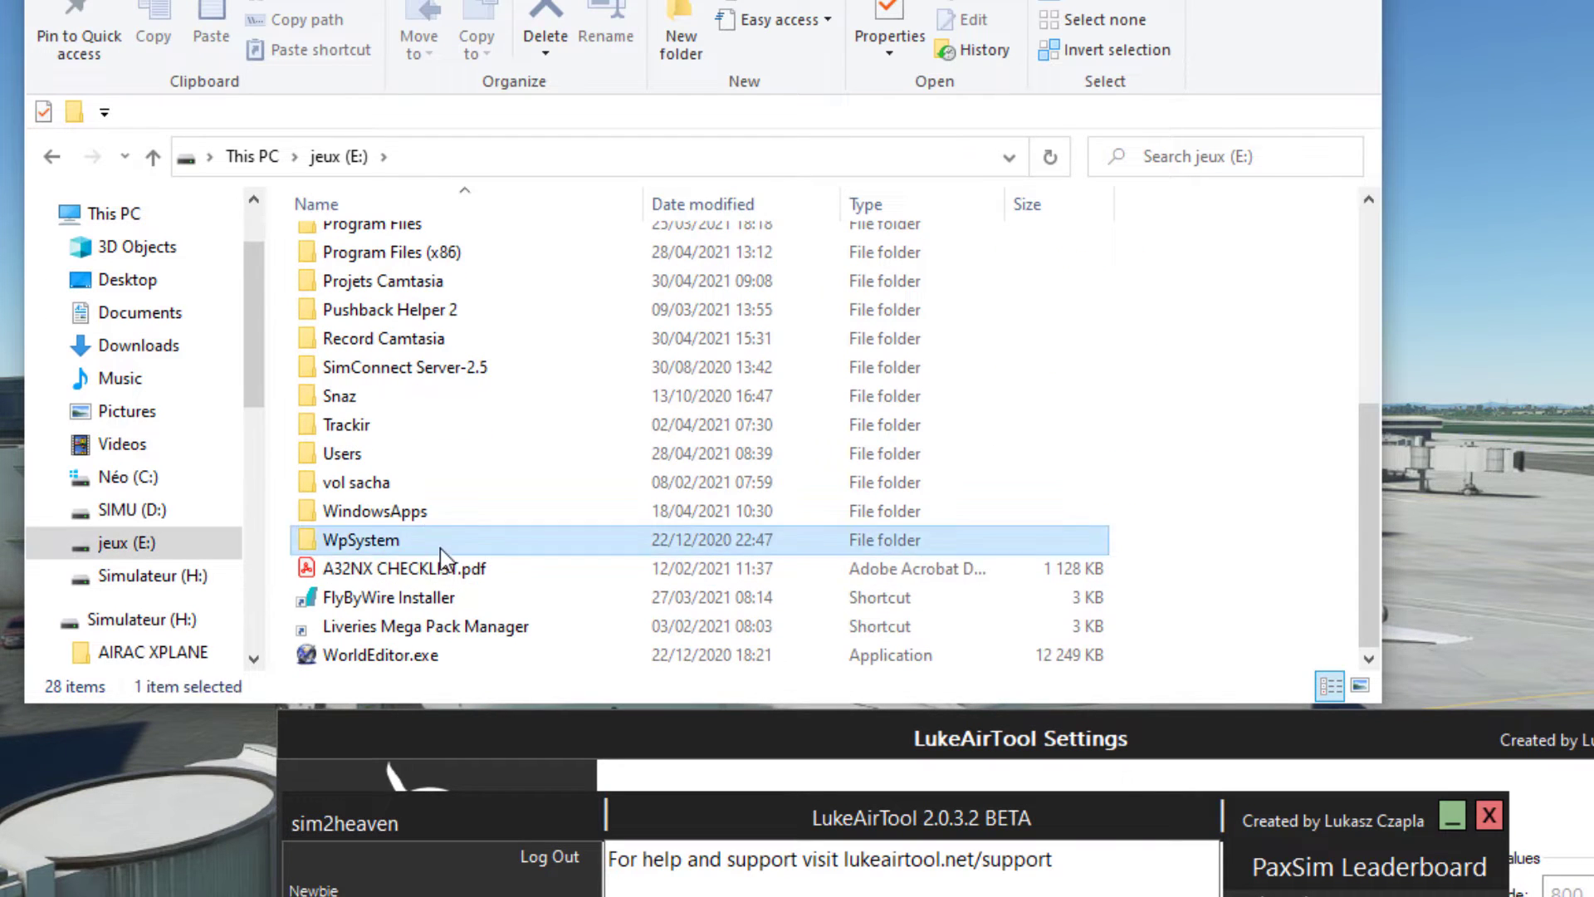
left_click(546, 247)
double_click(546, 246)
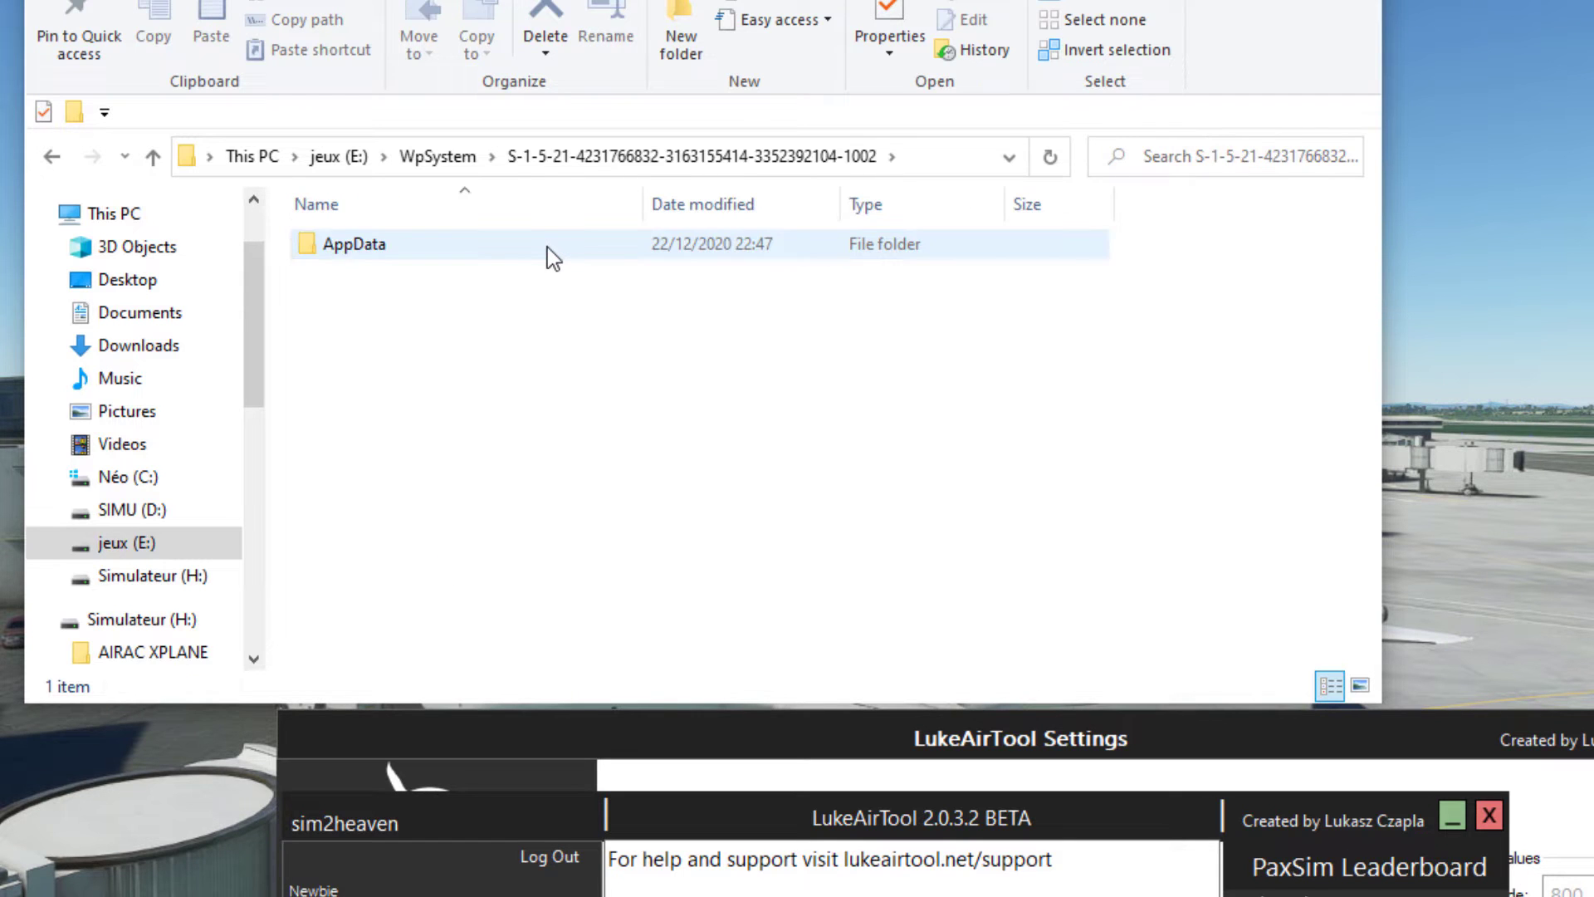
double_click(546, 246)
double_click(547, 247)
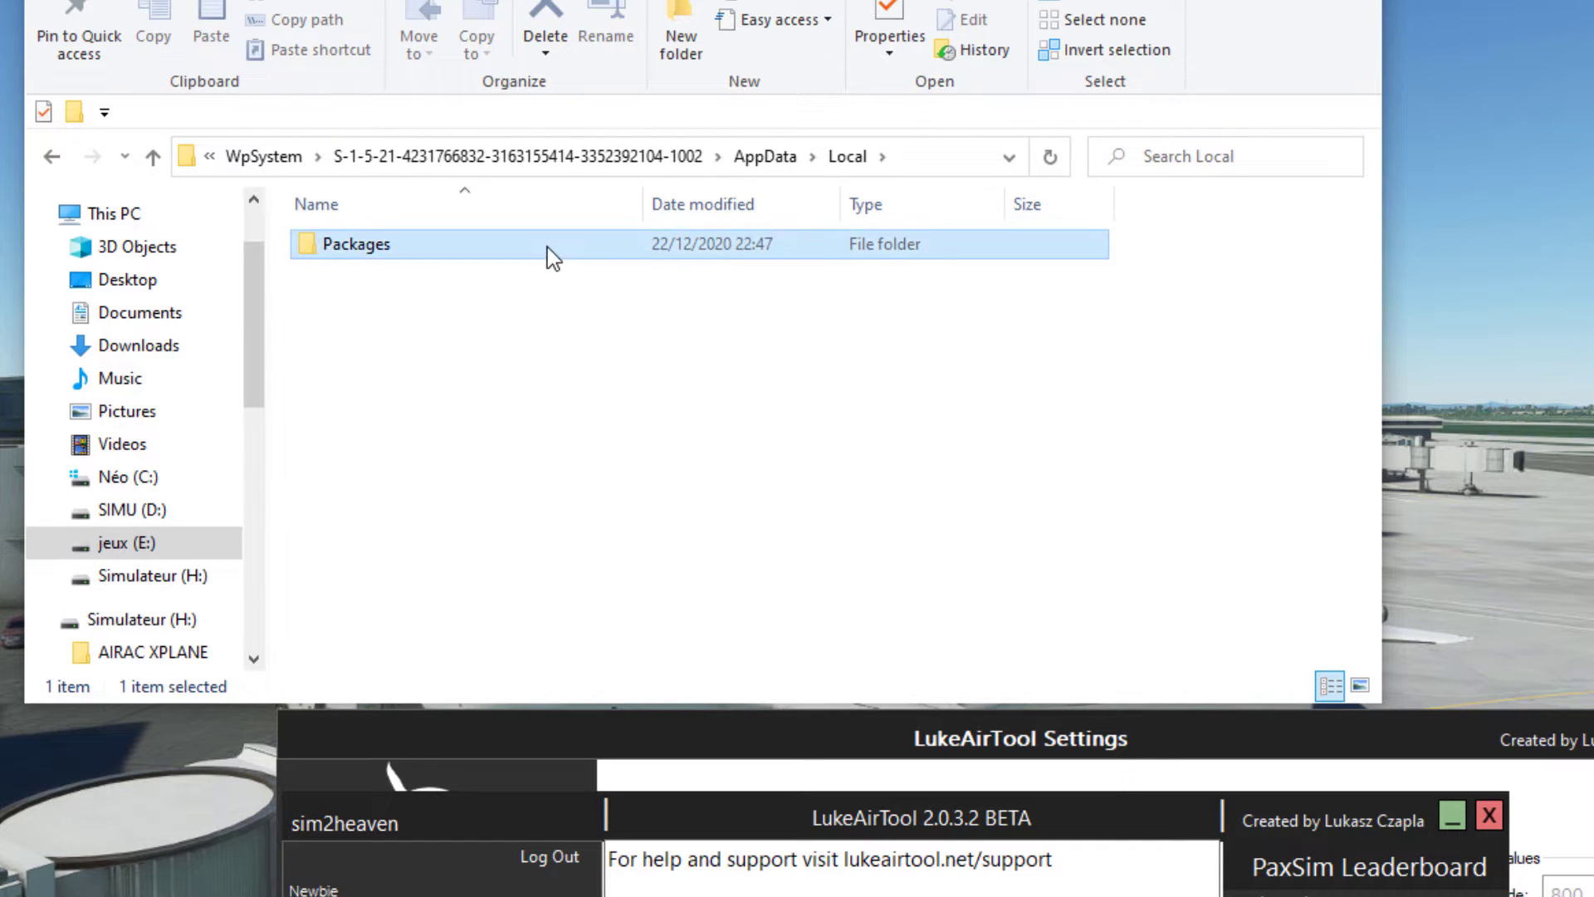
double_click(546, 247)
double_click(546, 246)
left_click(501, 301)
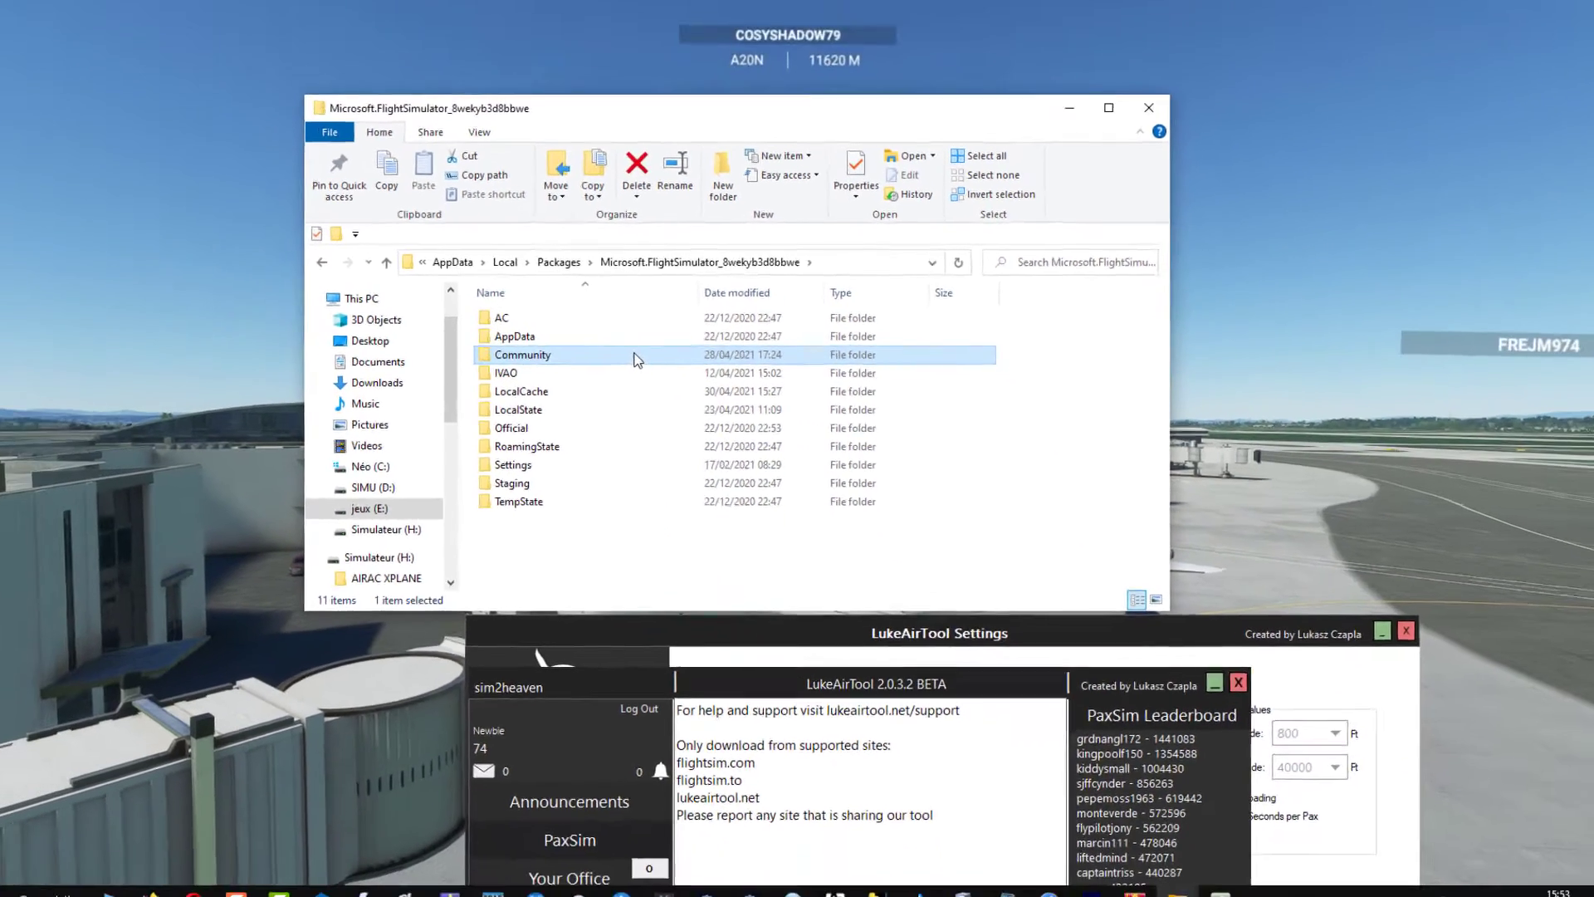
double_click(573, 312)
Copy the full path of the open Community folder
left_click(478, 172)
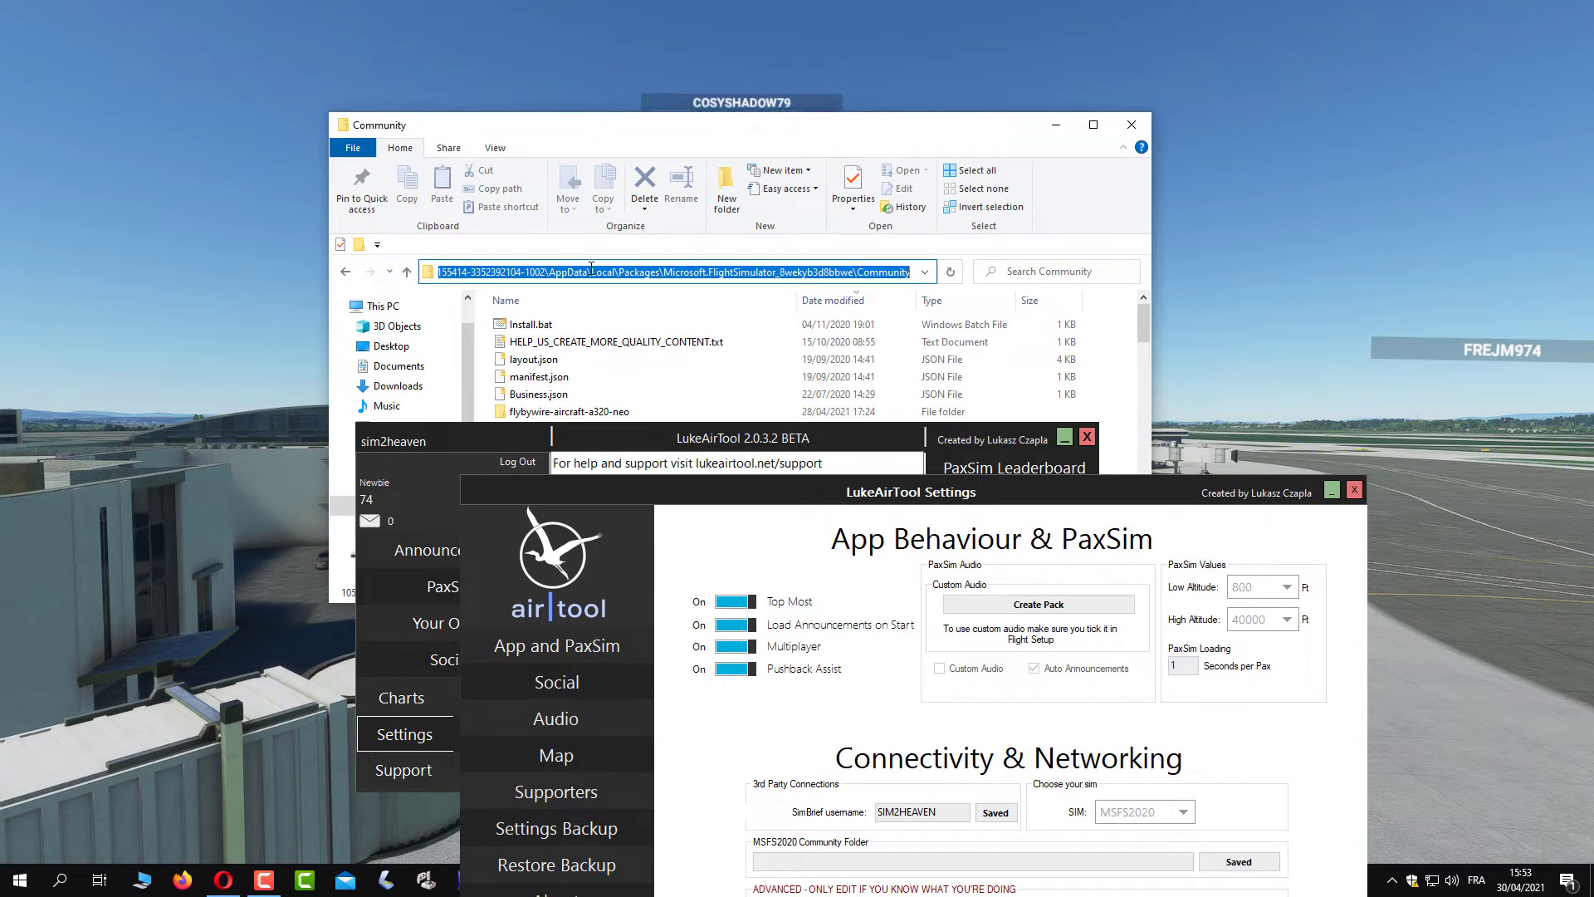
right_click(589, 269)
left_click(631, 320)
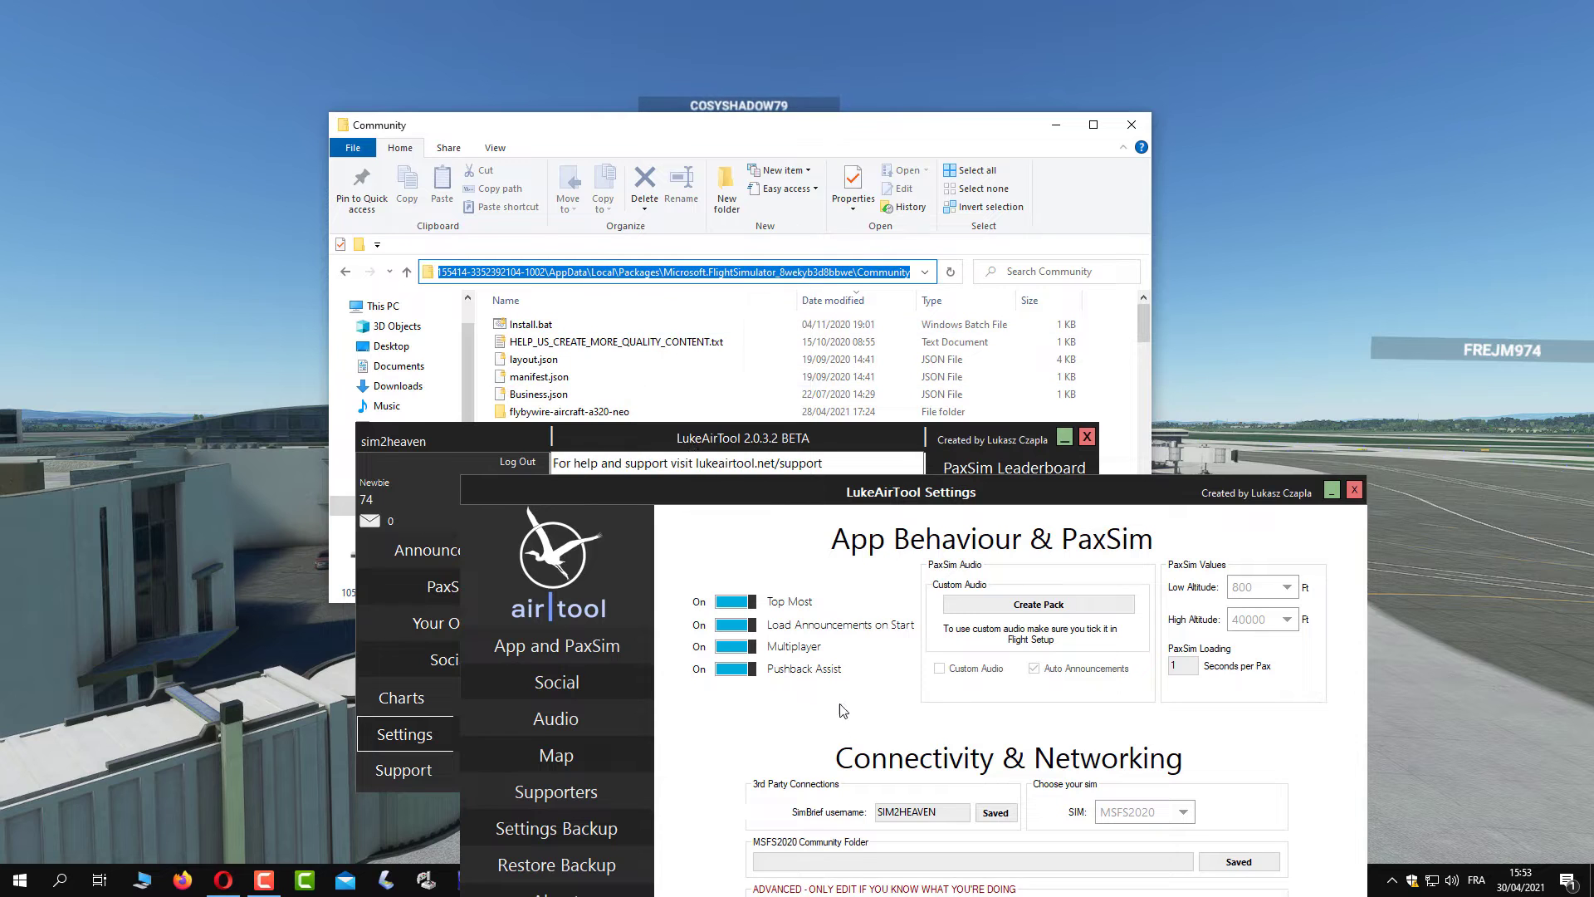
Paste the copied path as the MSFS2020 Community Folder in LukeAirTool's settings and save it
left_click(859, 861)
left_click_drag(820, 482, 718, 215)
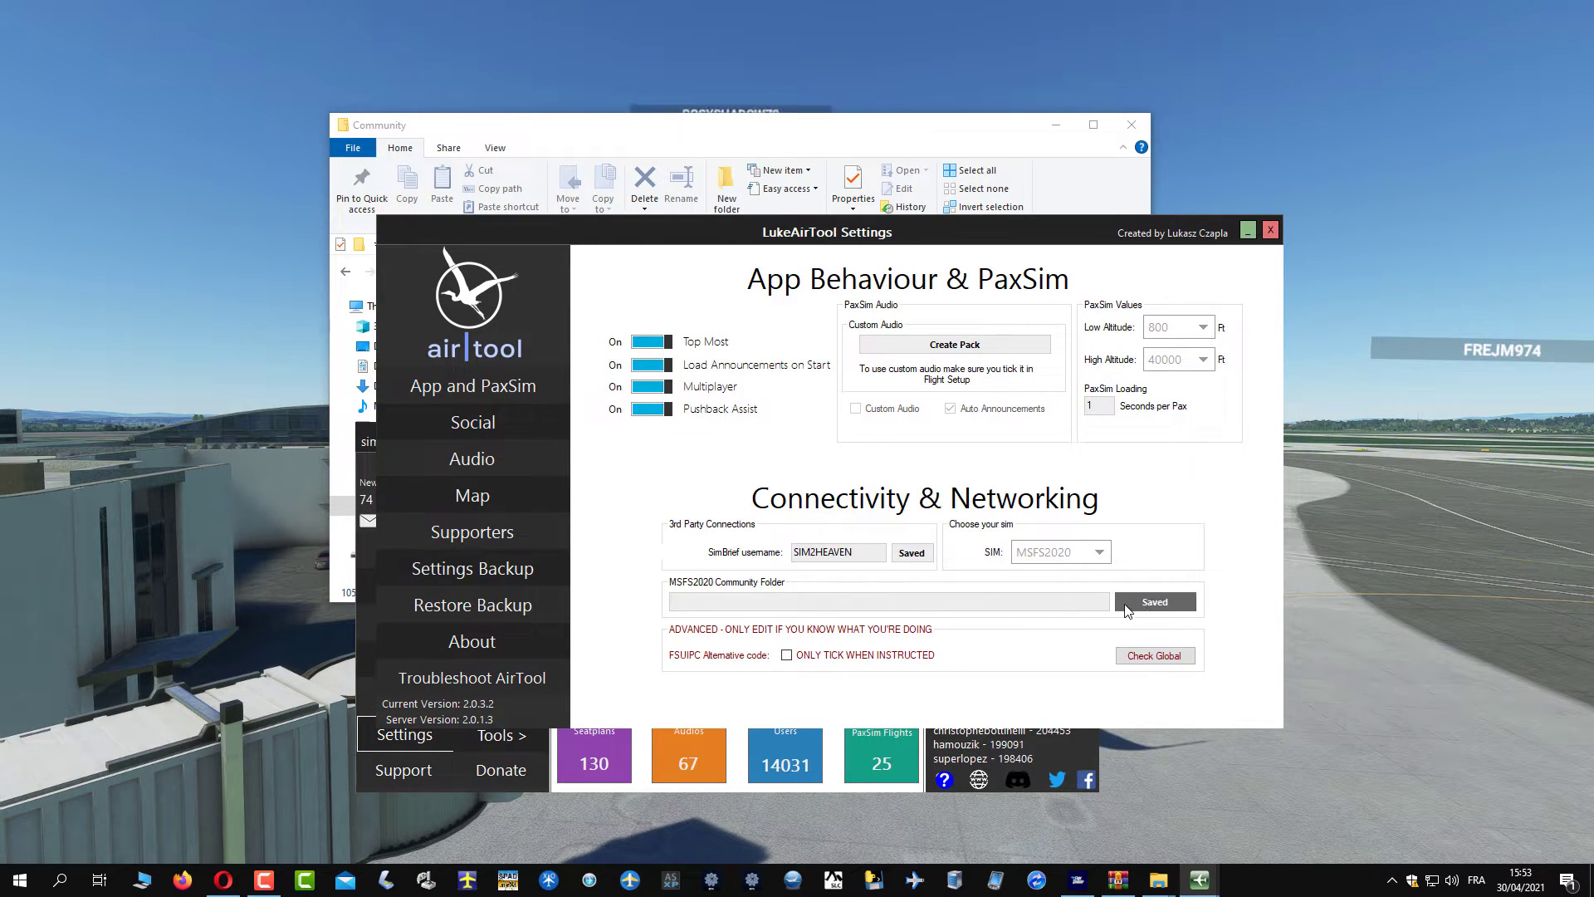
right_click(889, 599)
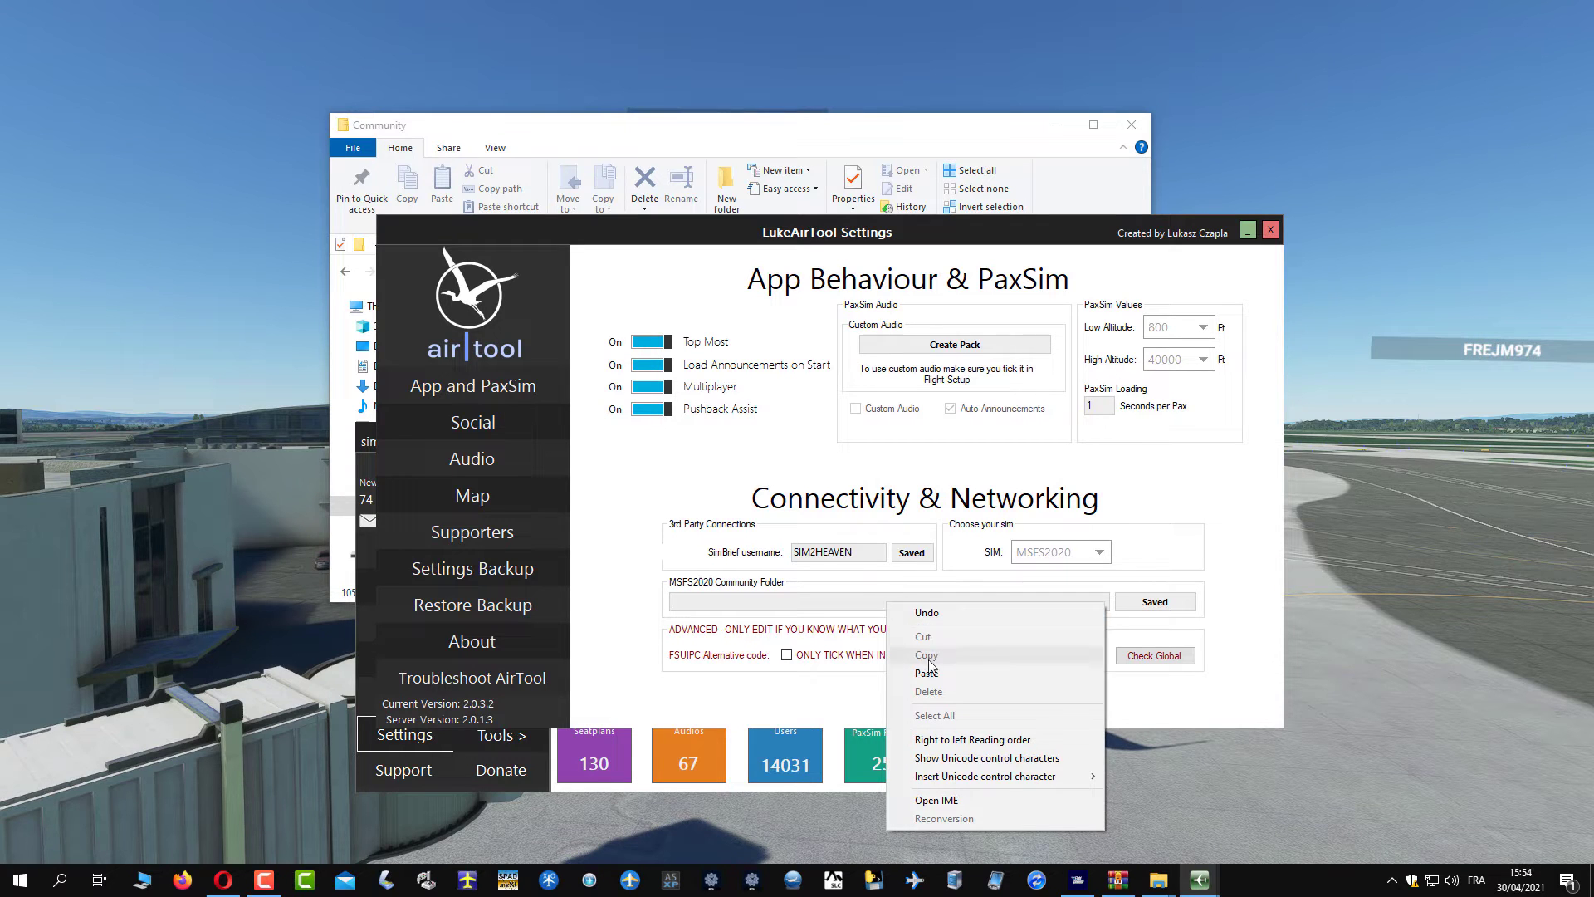
left_click(952, 676)
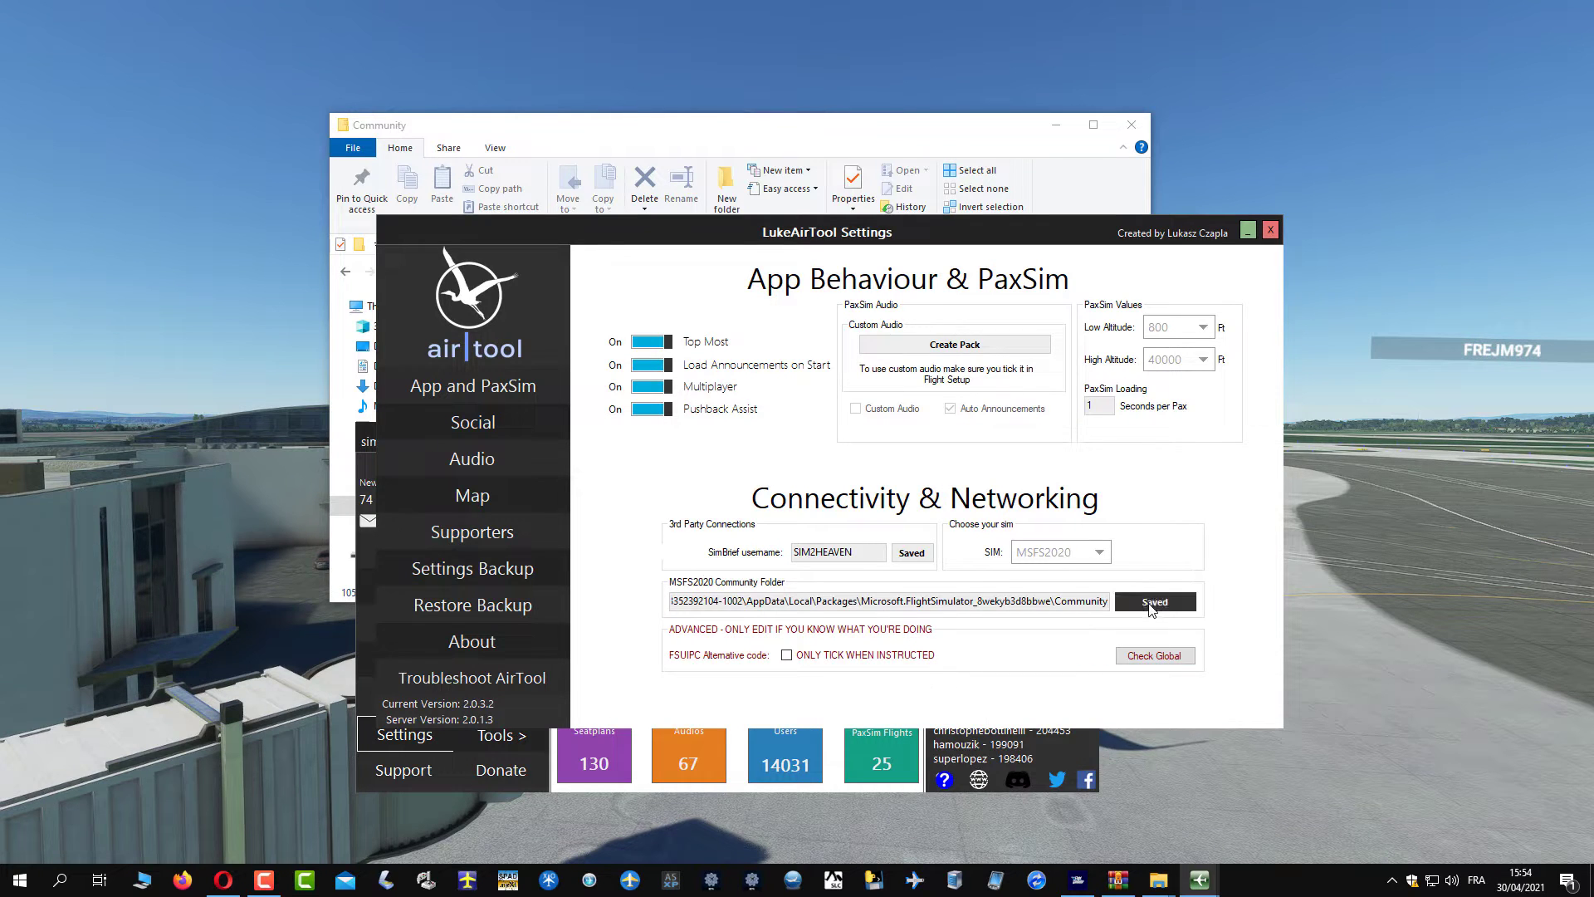
left_click(826, 142)
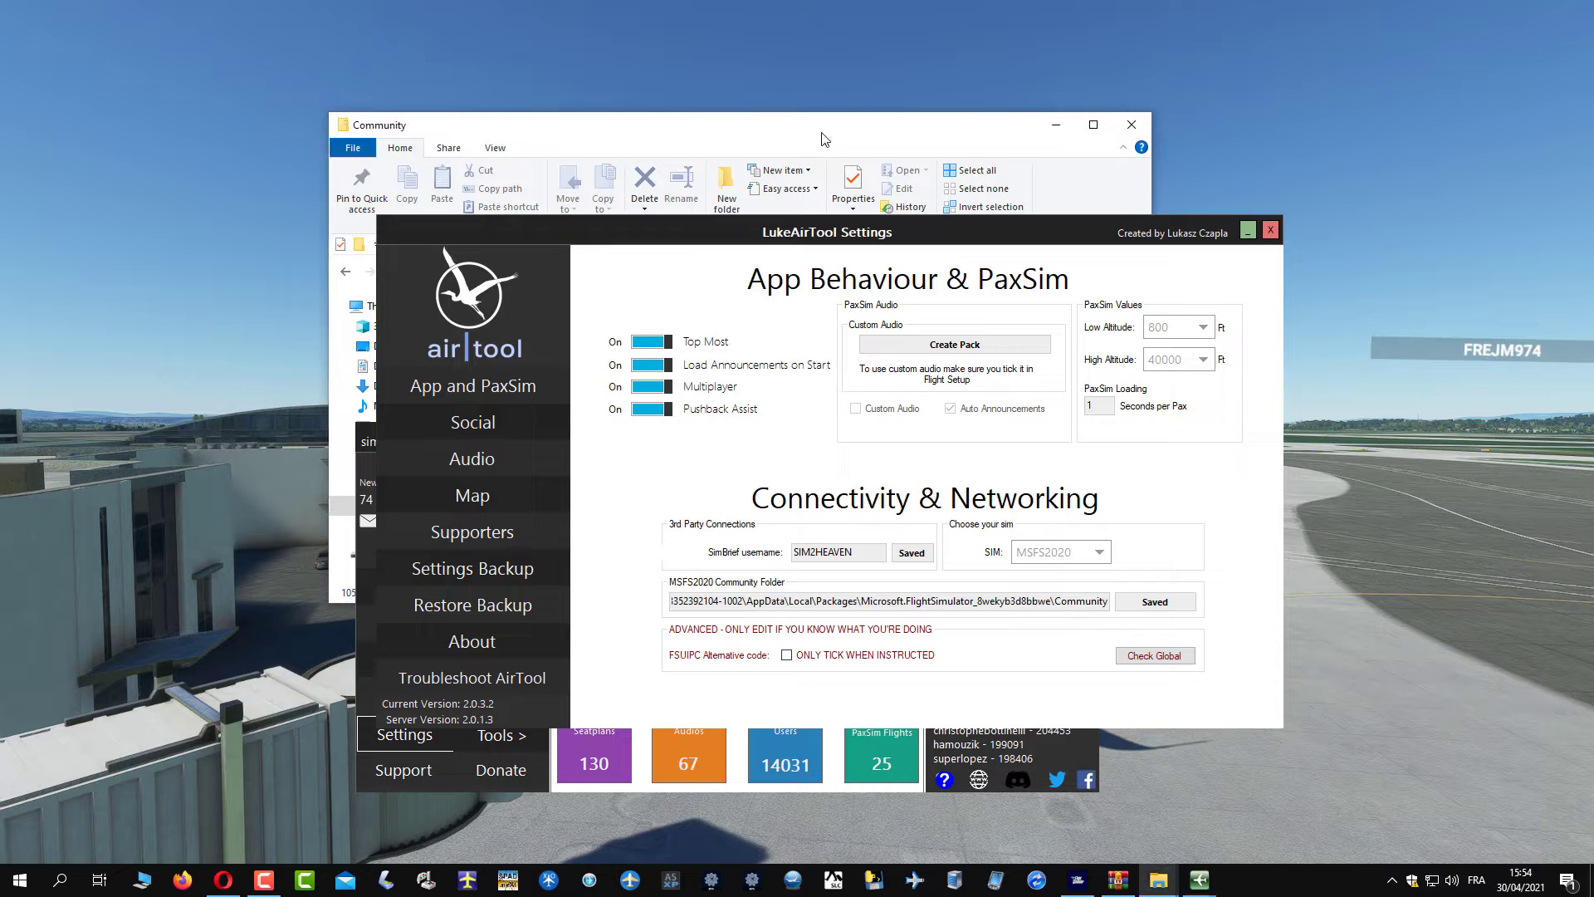
Examine the Microsoft.FlightSimulator package folder's path in File Explorer, reopen its Community folder, and return to LukeAirTool's settings
left_click_drag(988, 231, 1033, 454)
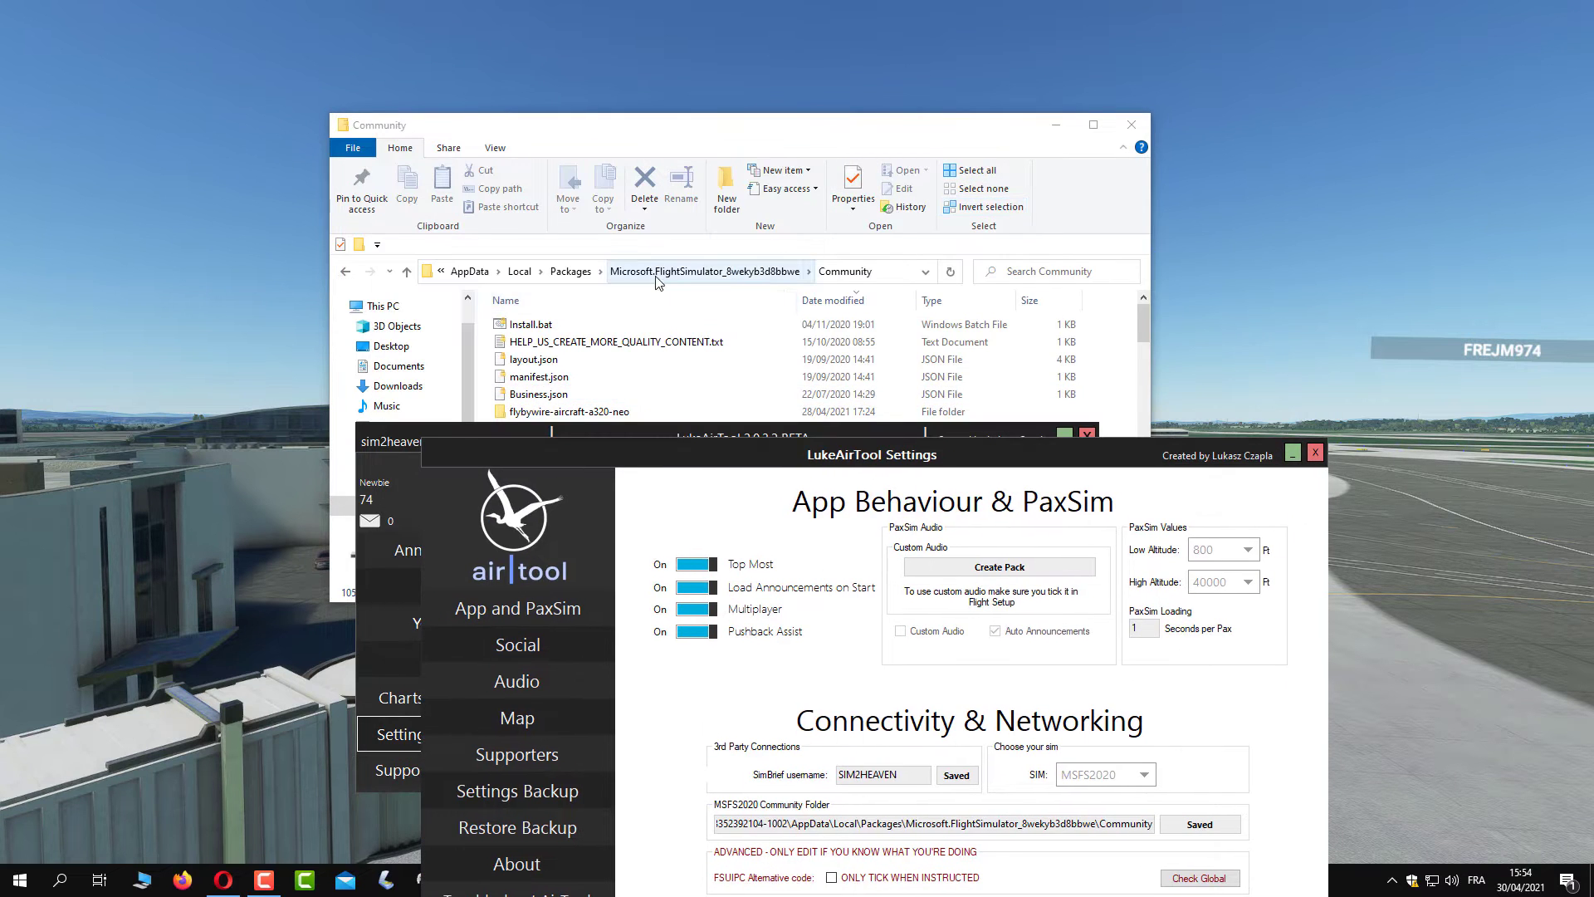
left_click(638, 272)
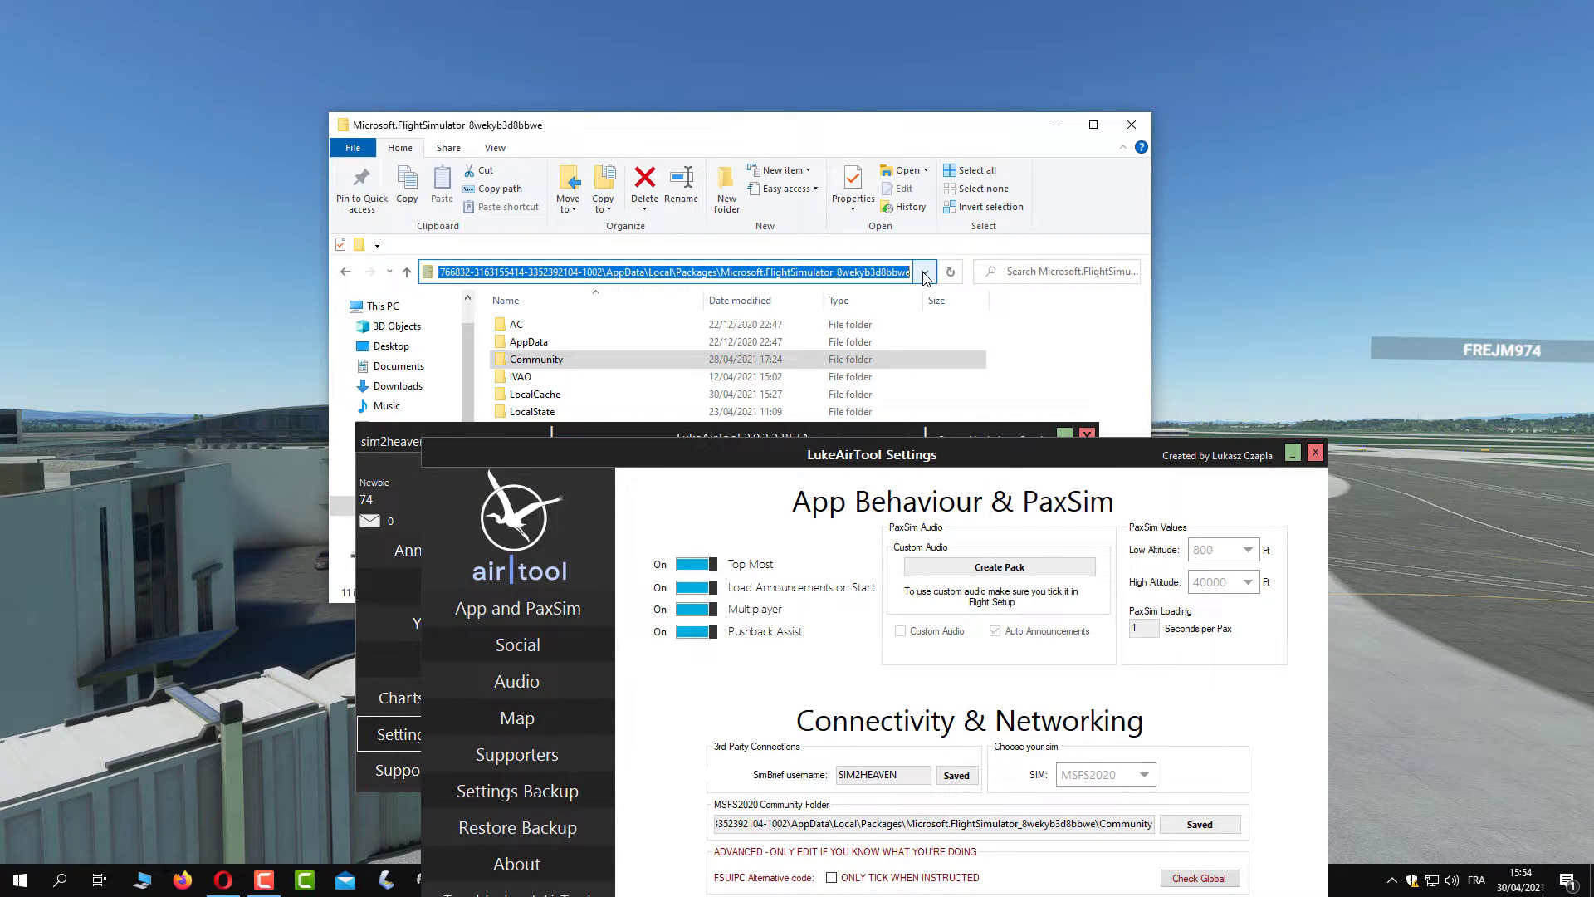
left_click(925, 273)
left_click(925, 277)
left_click(925, 277)
left_click(925, 276)
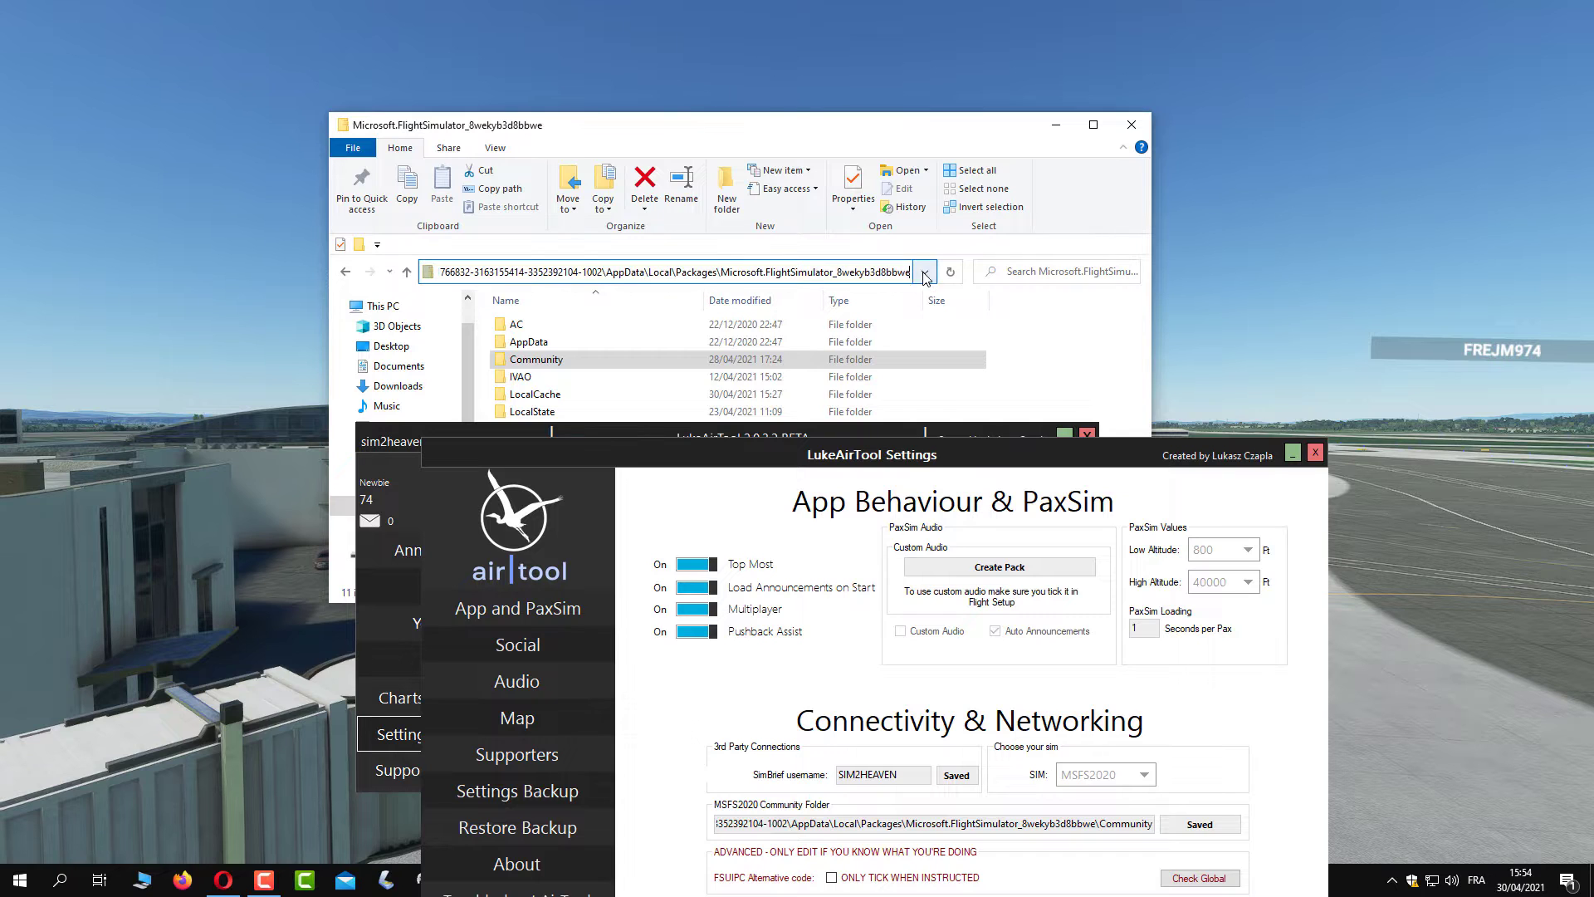
left_click(888, 276)
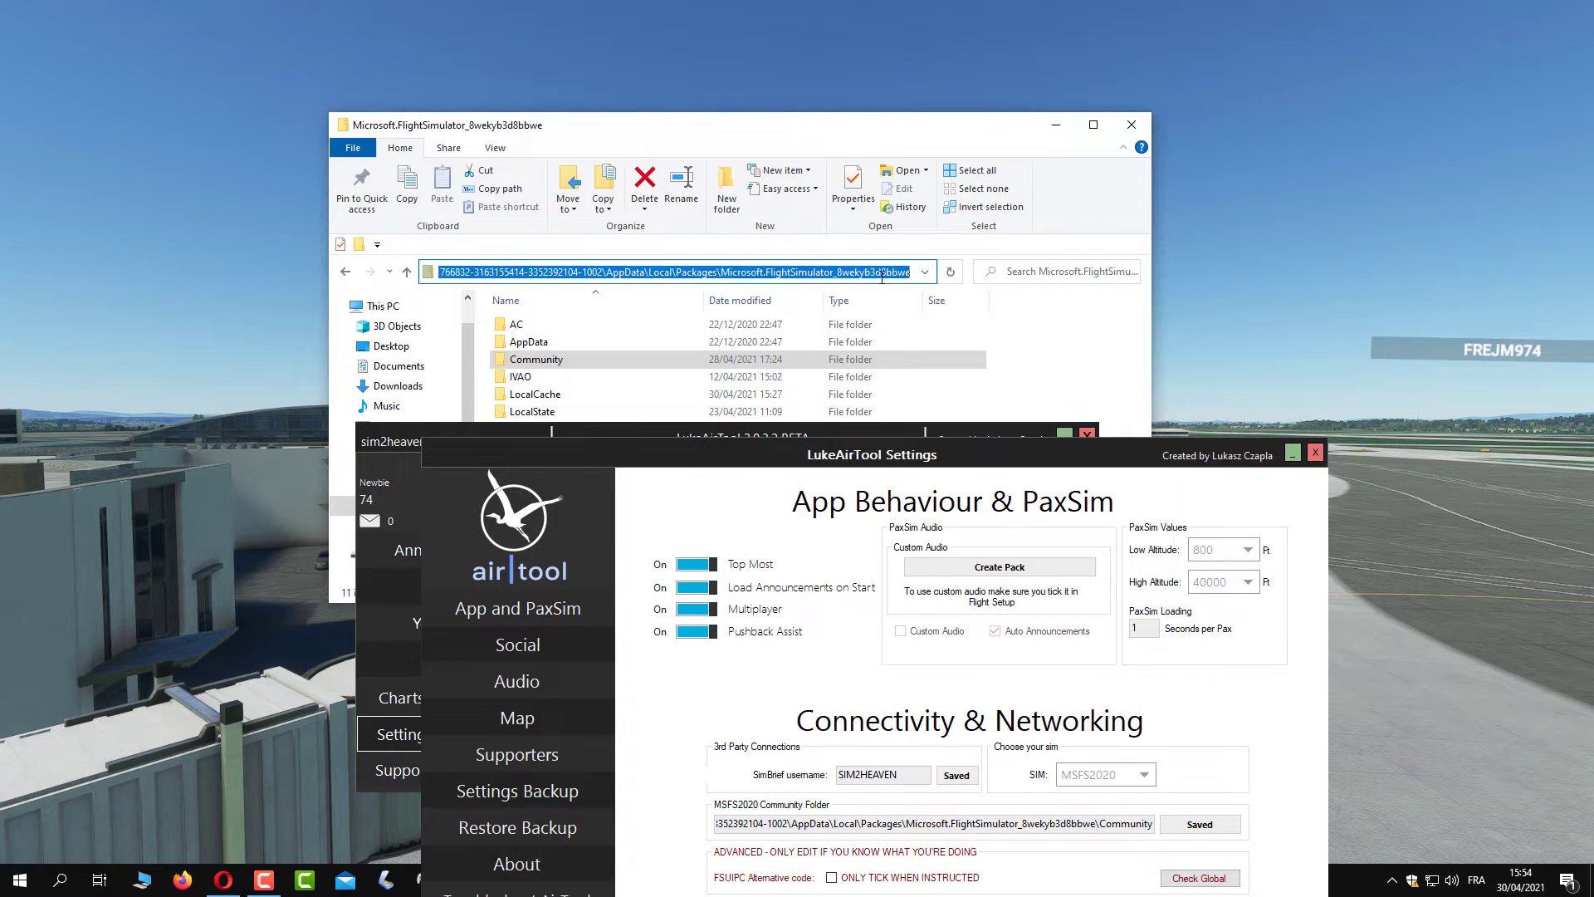
double_click(676, 357)
left_click(915, 462)
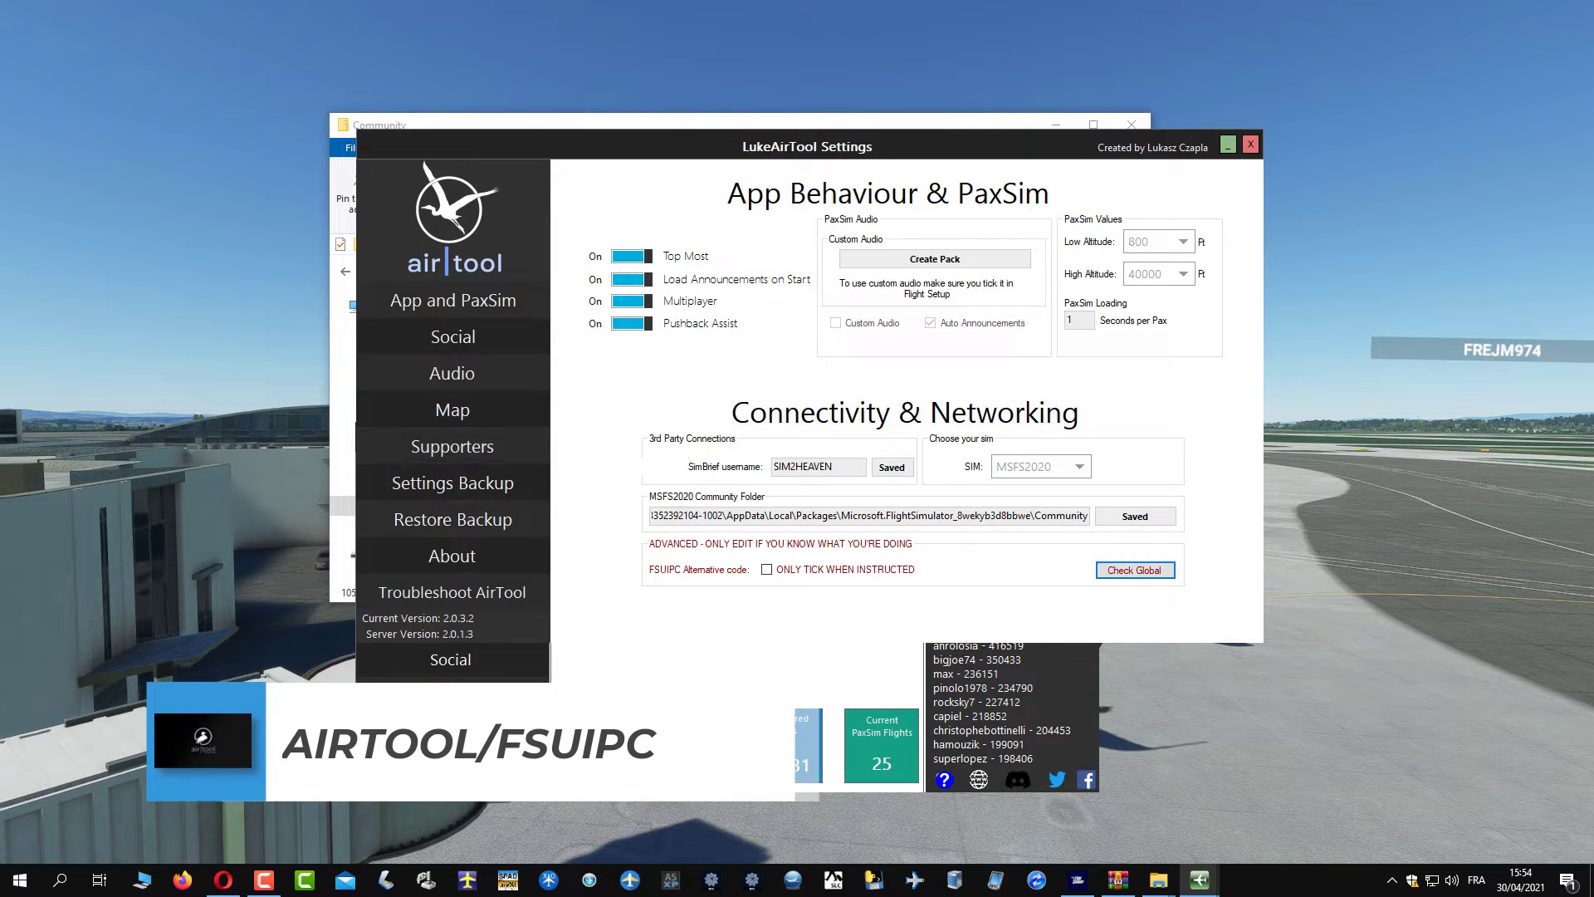
Switch to the Opera browser, minimise the LukeAirTool windows, search the web for FSUIPC, and open the fsuipc.com result
key("alt+Tab")
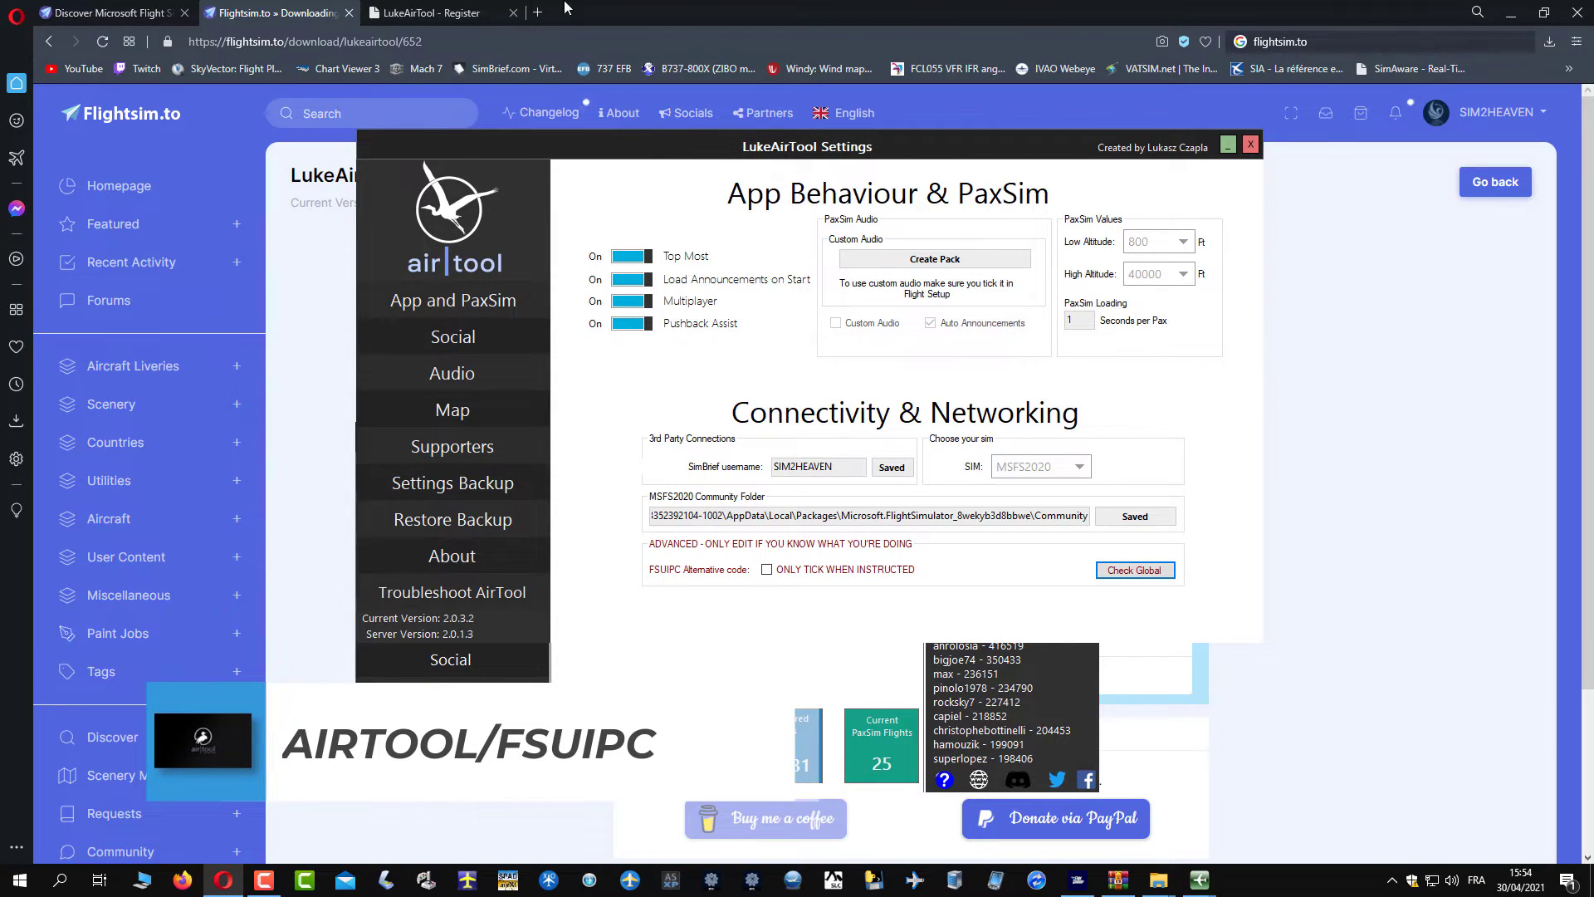
left_click(1227, 145)
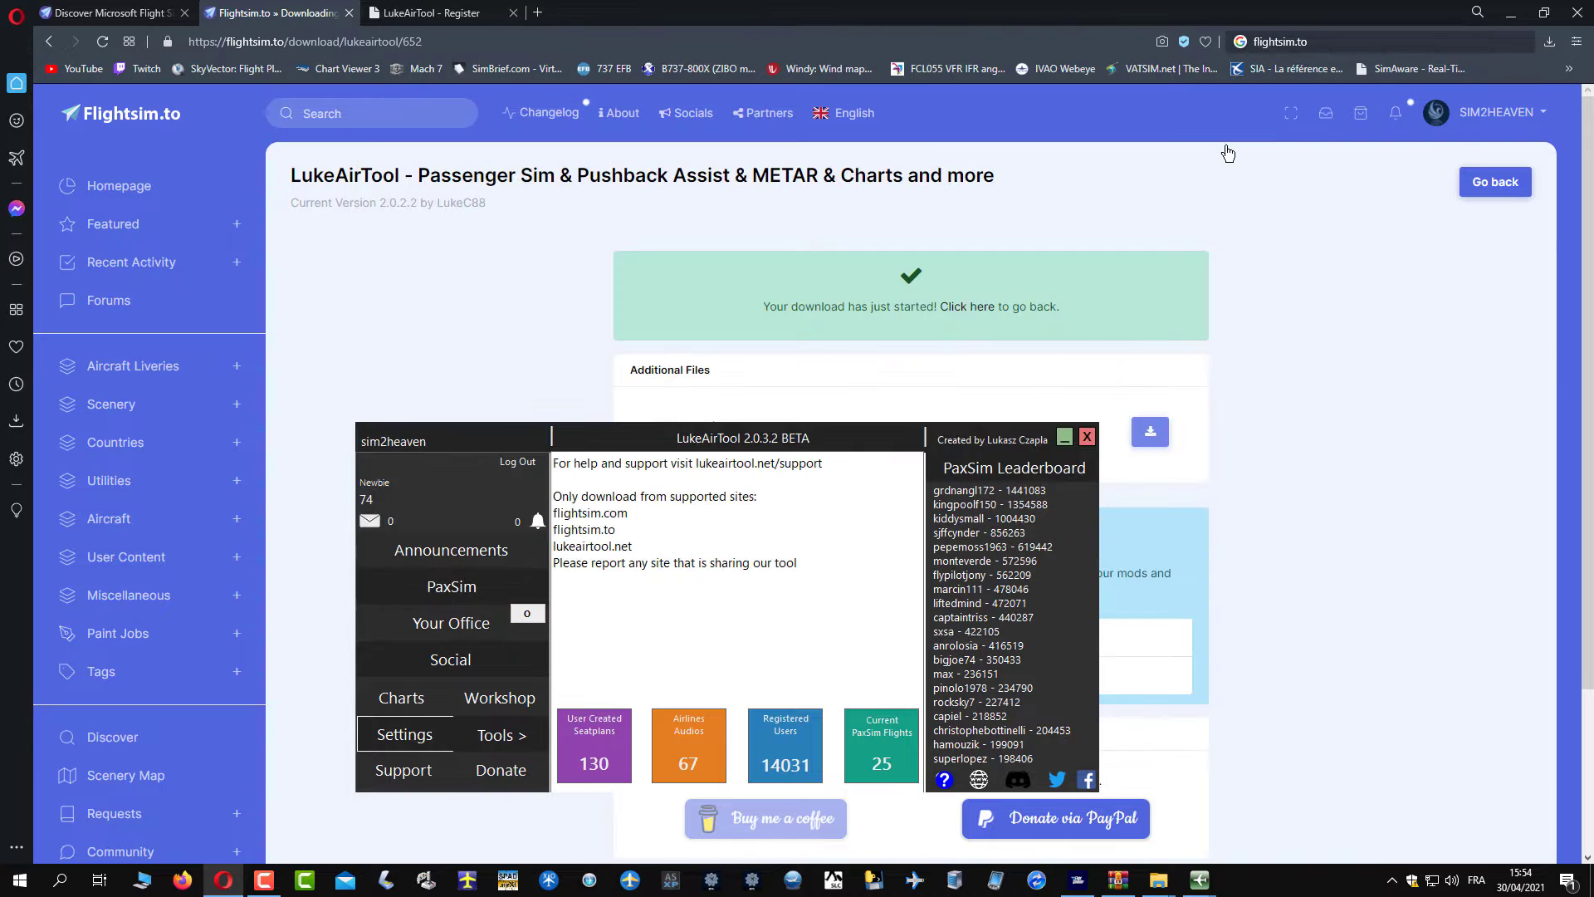
left_click(1061, 438)
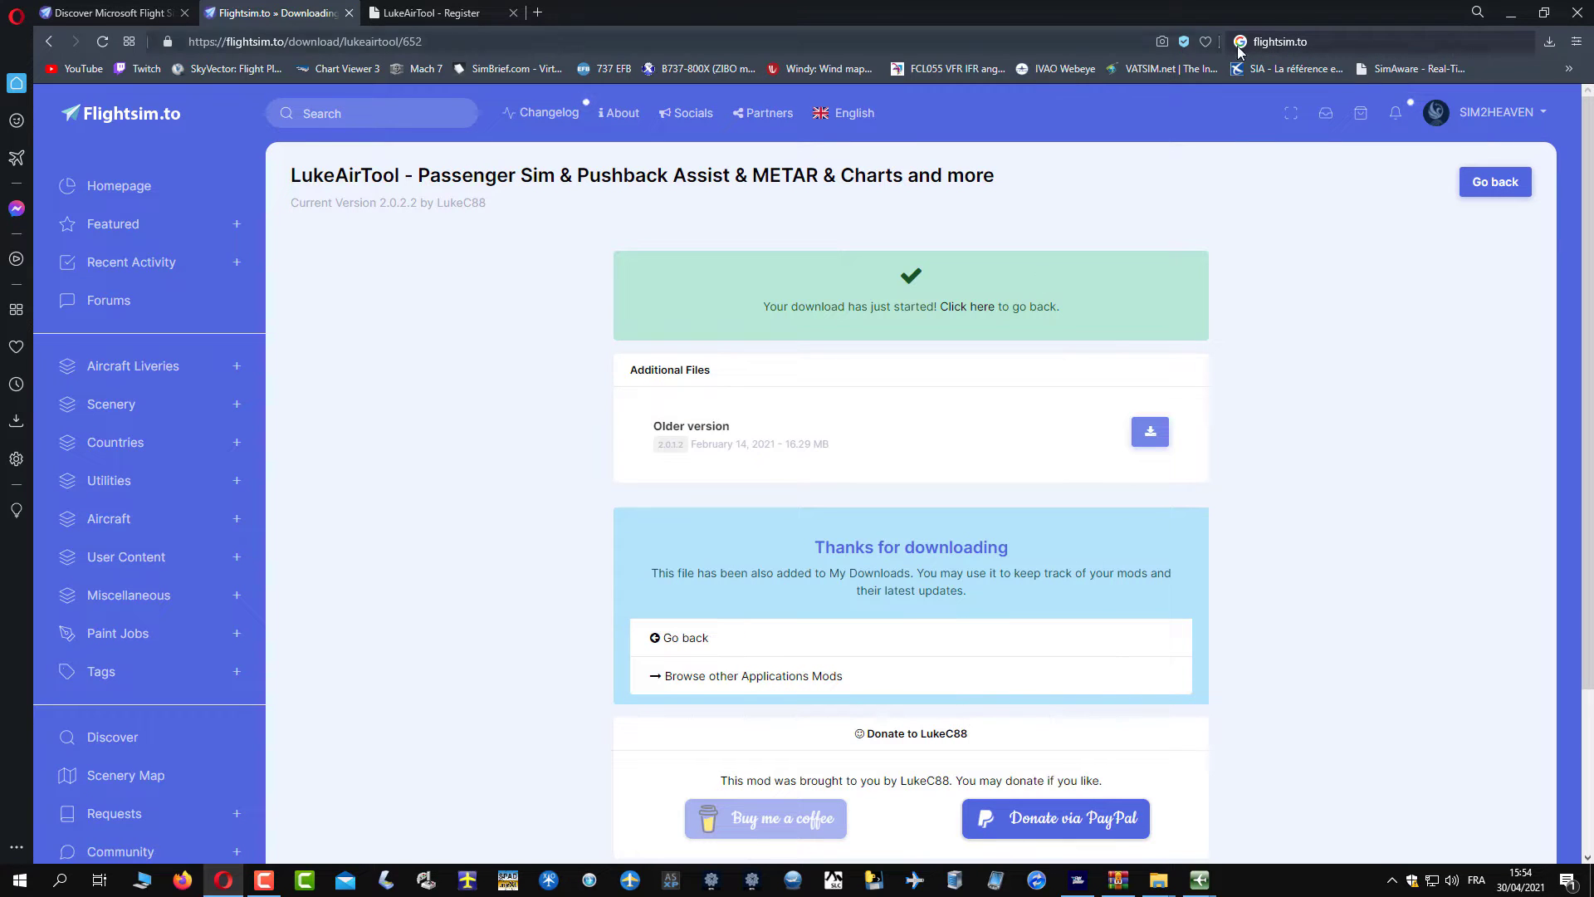
left_click(1329, 39)
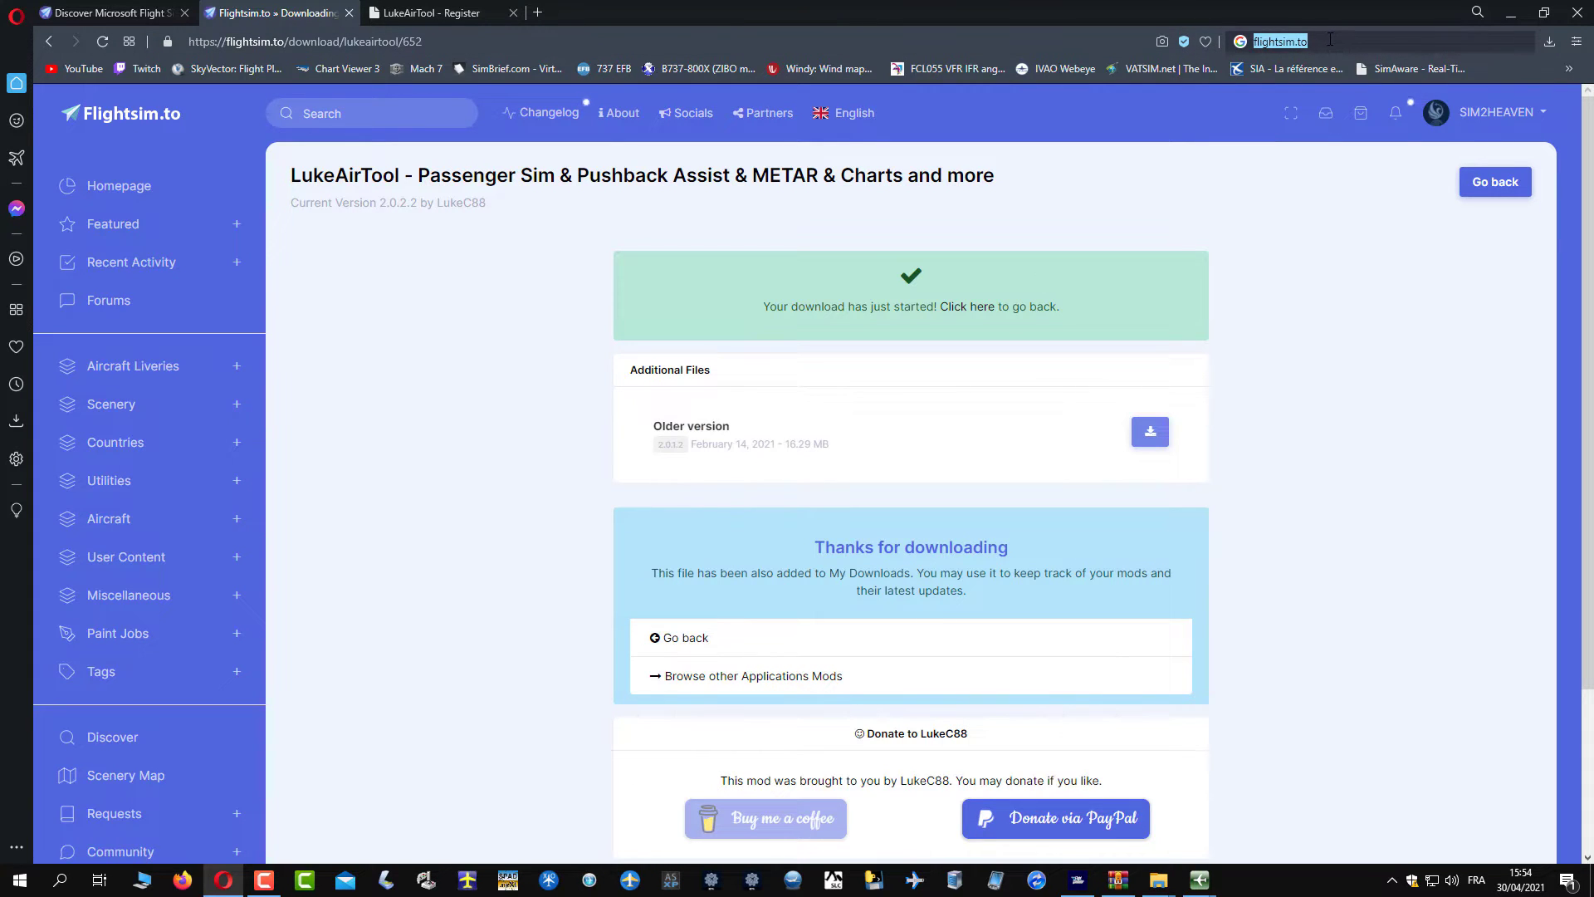
type("FSUIPC")
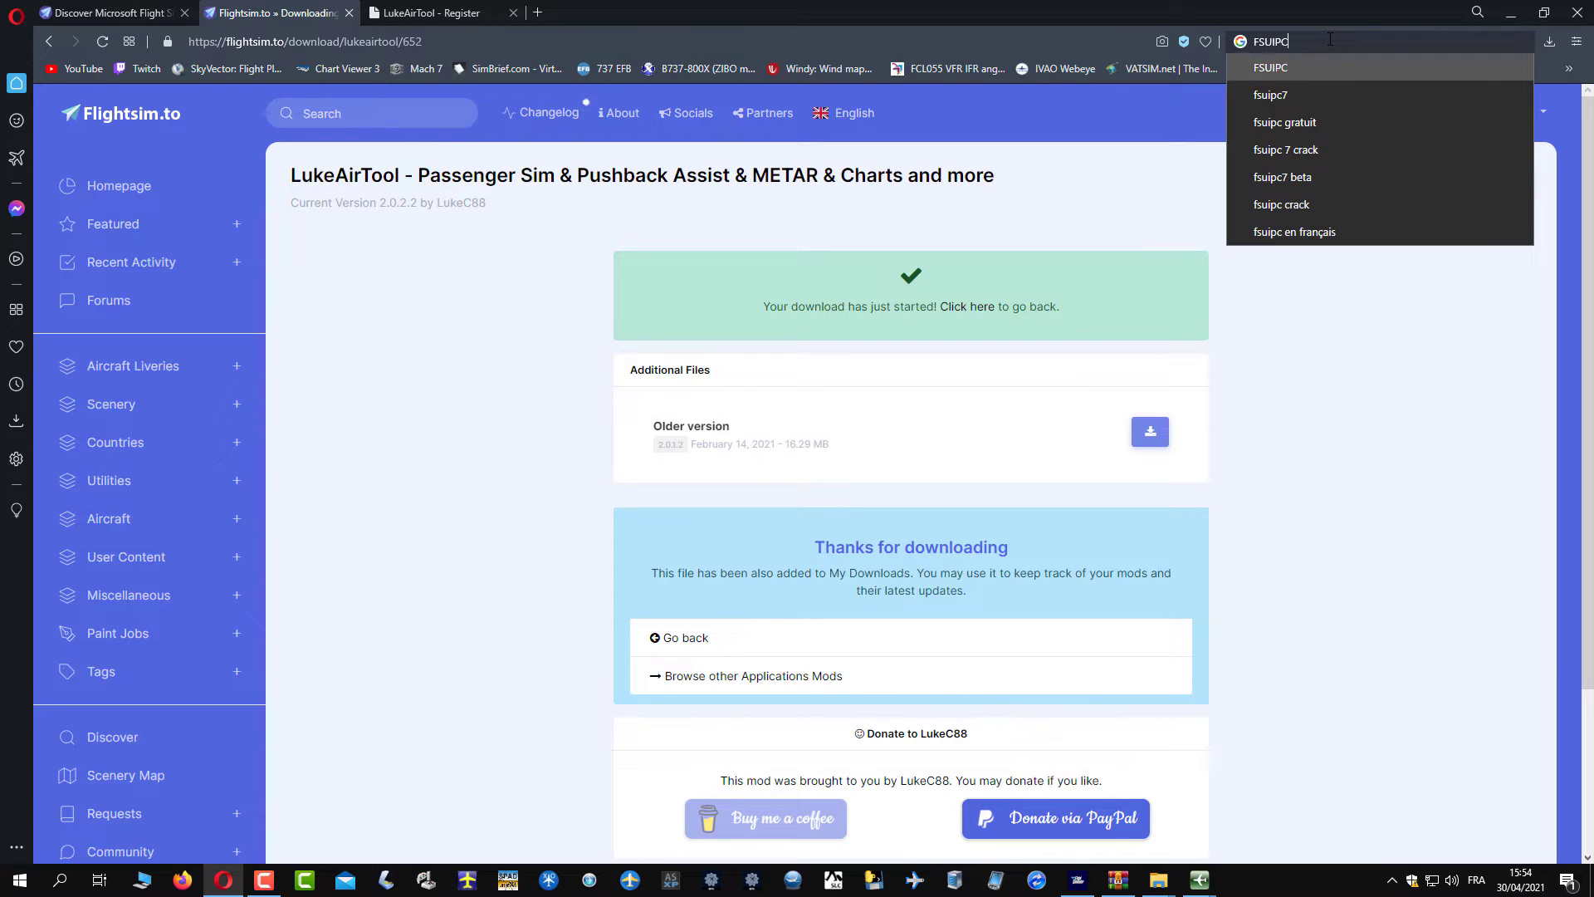
key("Return")
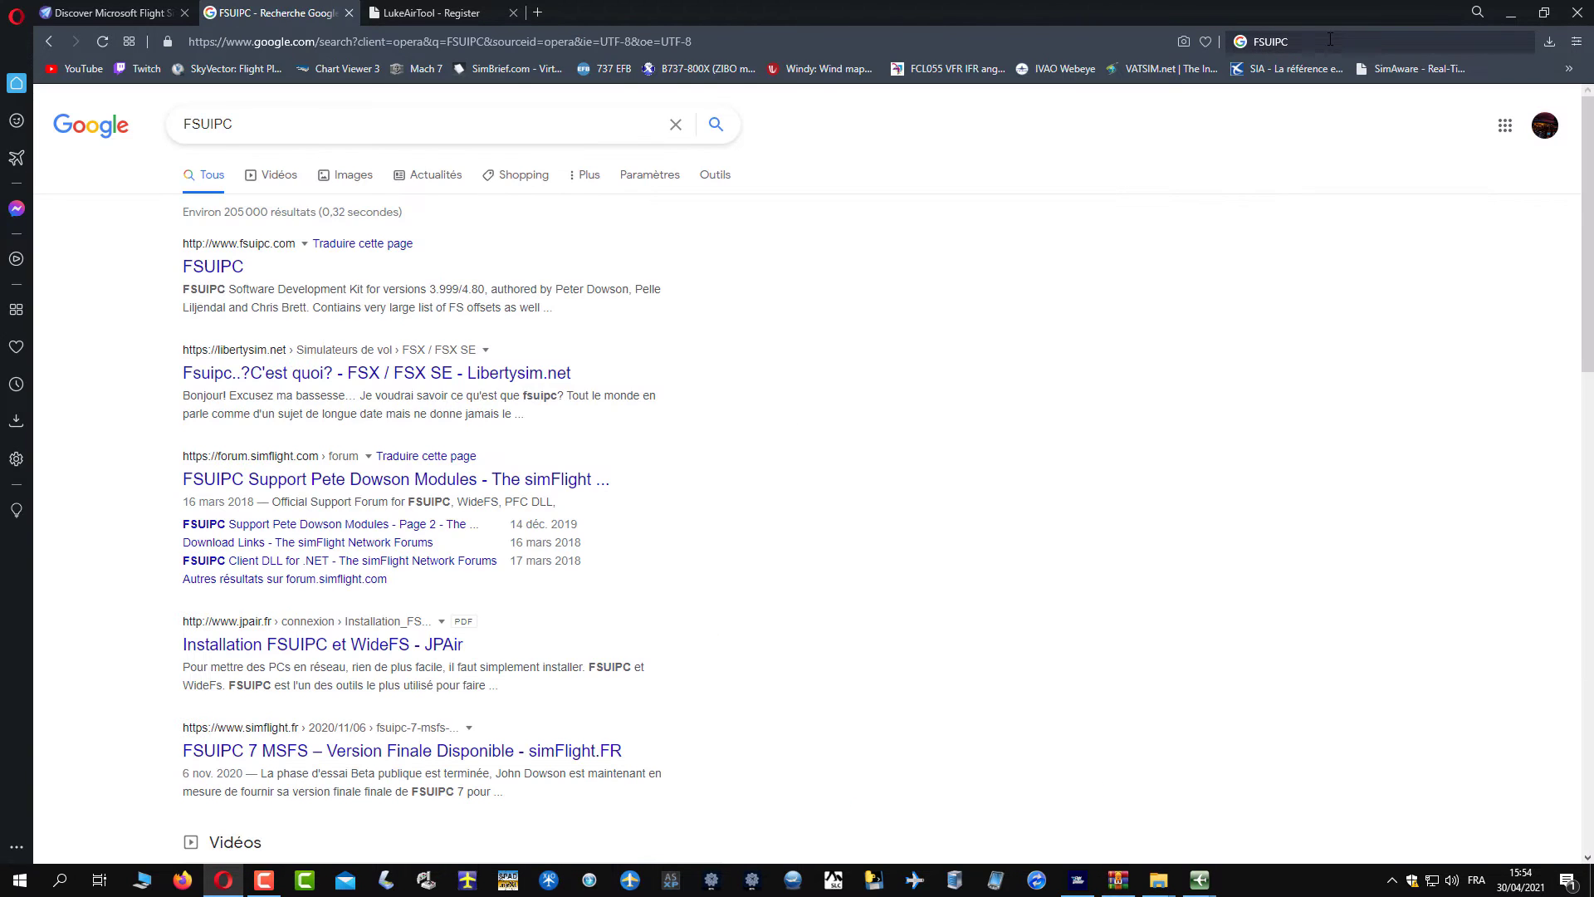
left_click(214, 267)
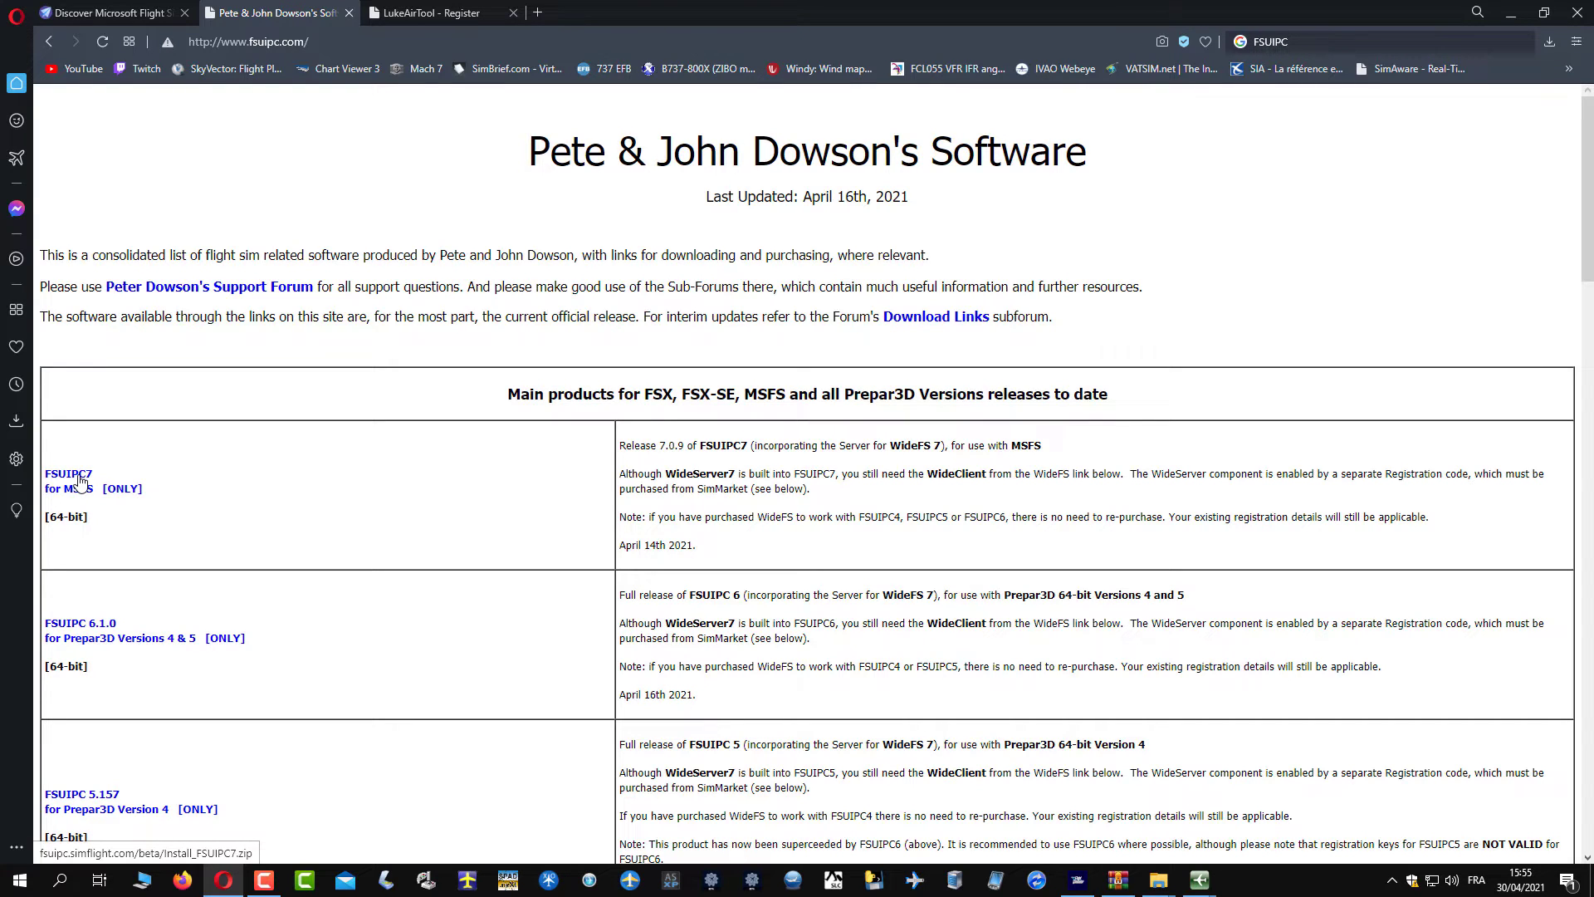
Download FSUIPC7 for MSFS as Install_FSUIPC7.zip into the Downloads folder and open the archive
double_click(669, 446)
left_click(455, 488)
left_click(91, 475)
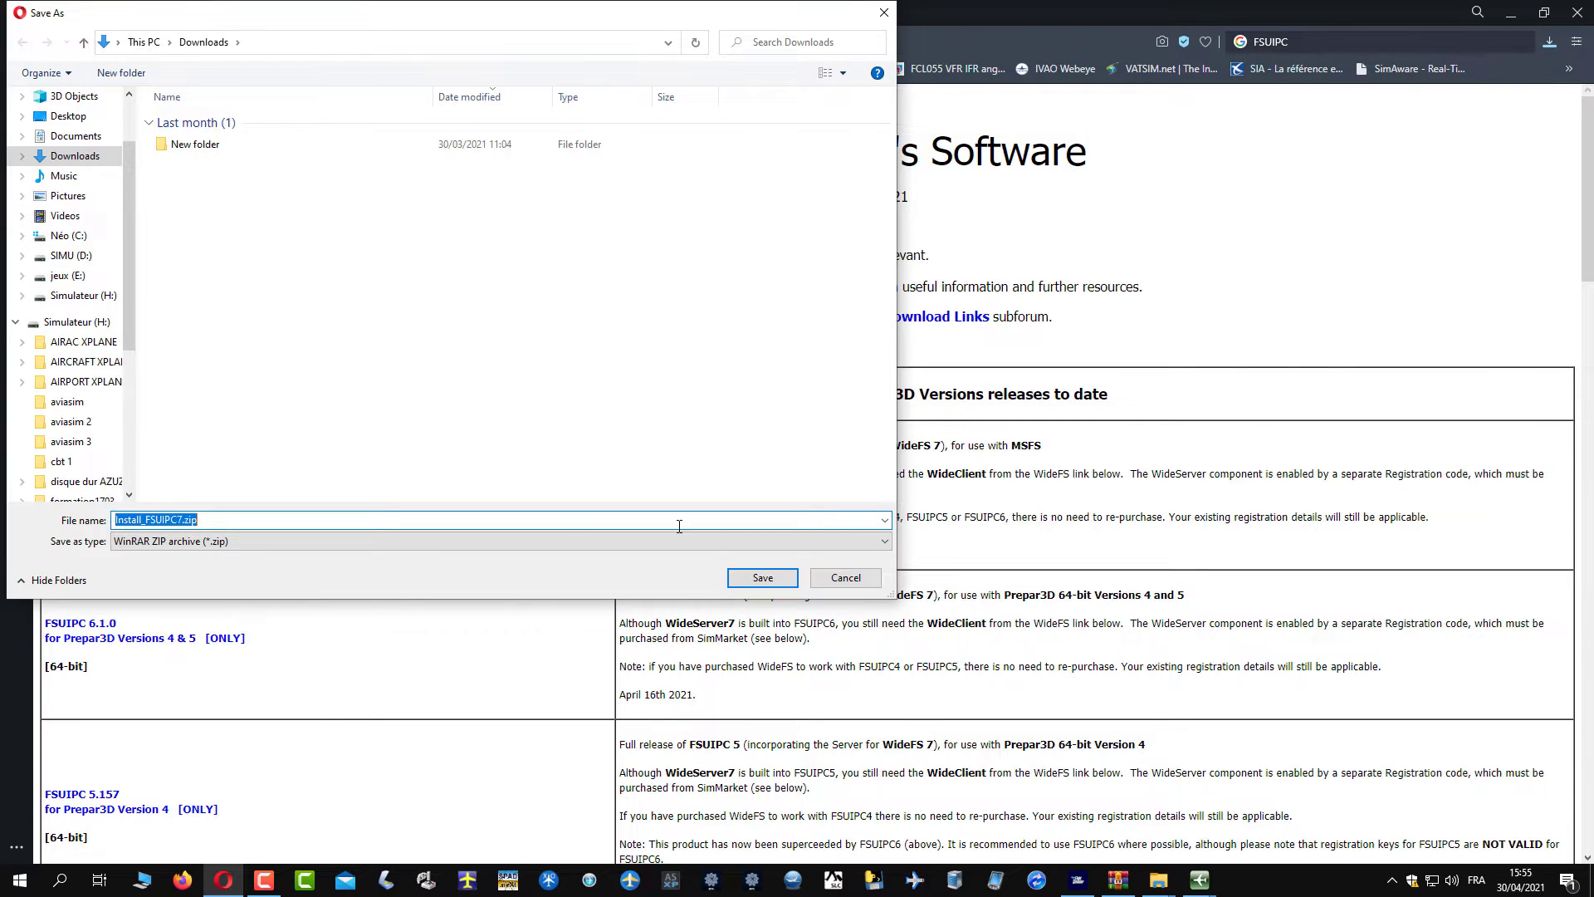
left_click(759, 577)
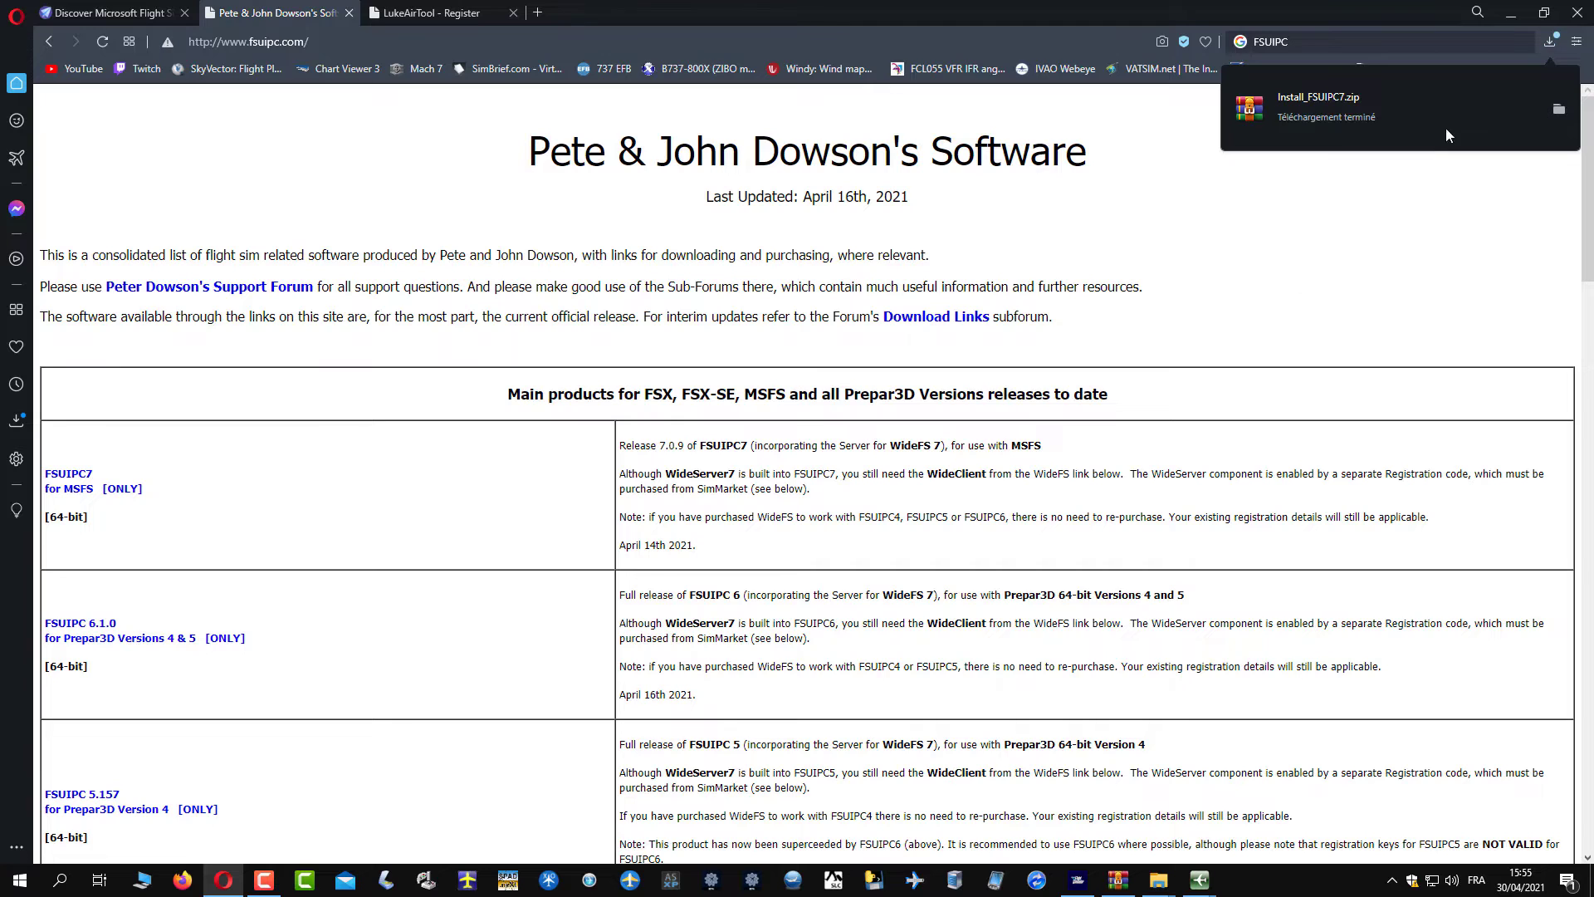
left_click(1443, 103)
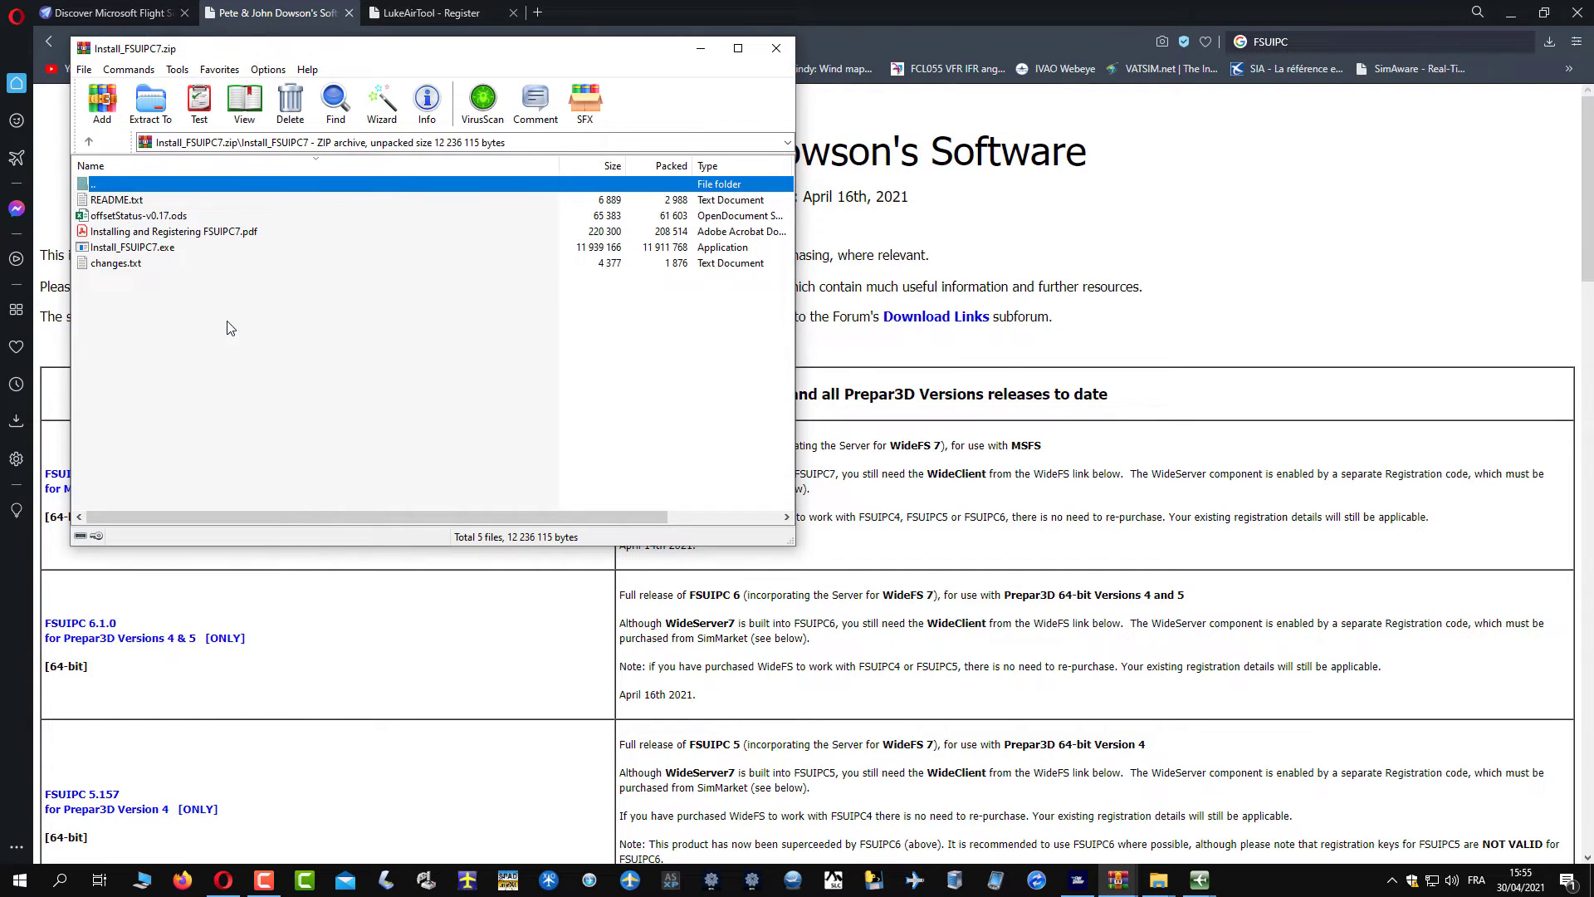
Run Install_FSUIPC7.exe from the archive and uninstall the existing FSUIPC7 v7.0.3 from e:\FSUIPC7
left_click(129, 248)
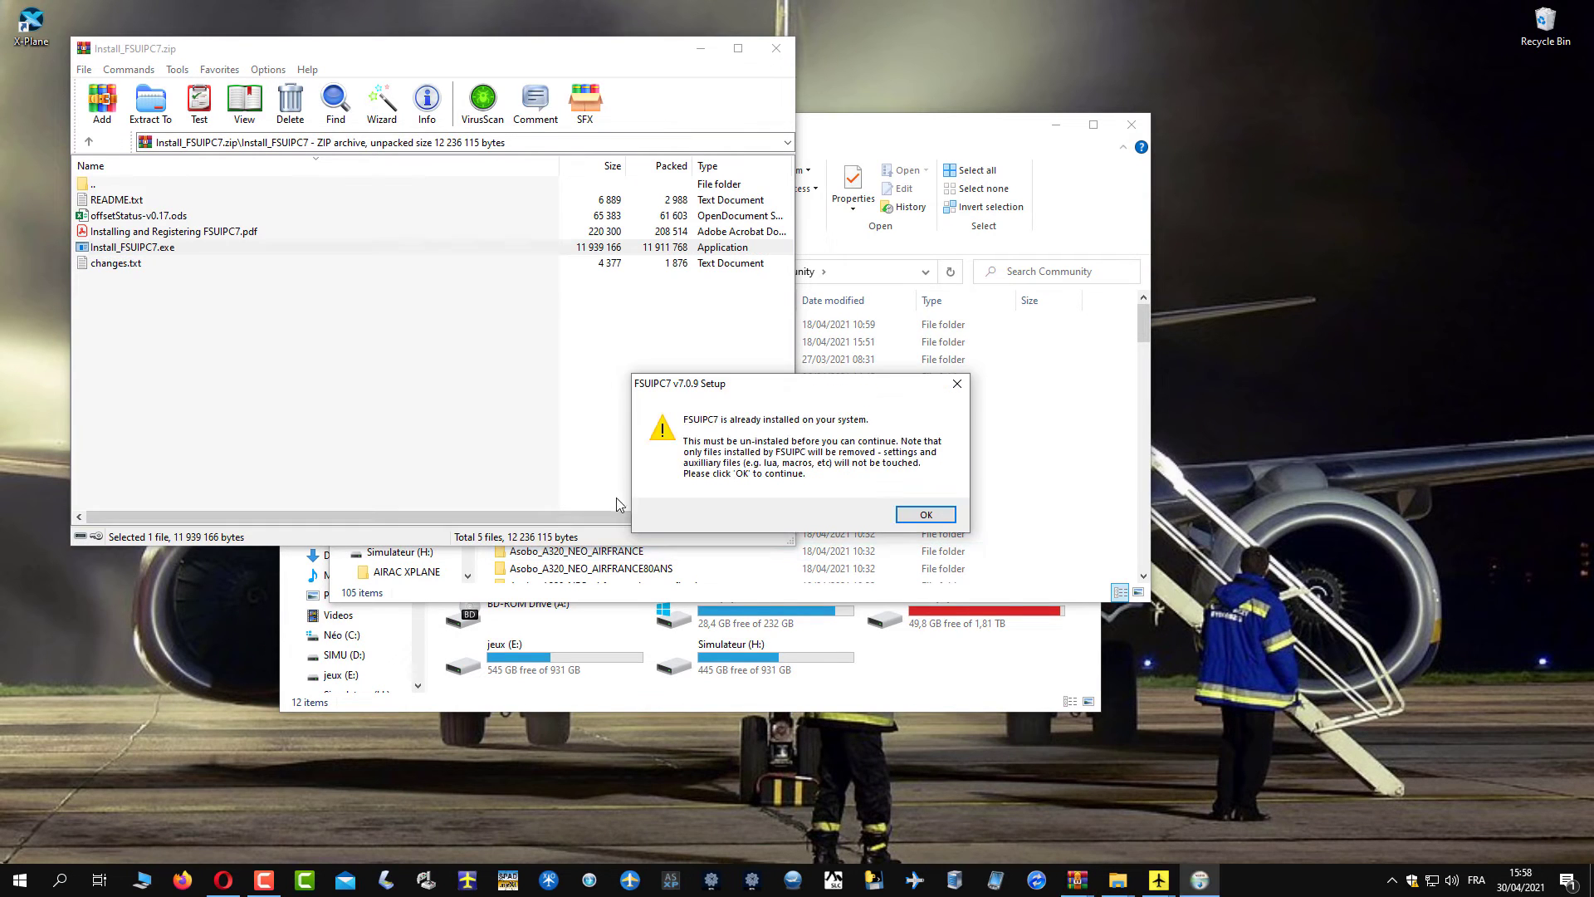
left_click(914, 516)
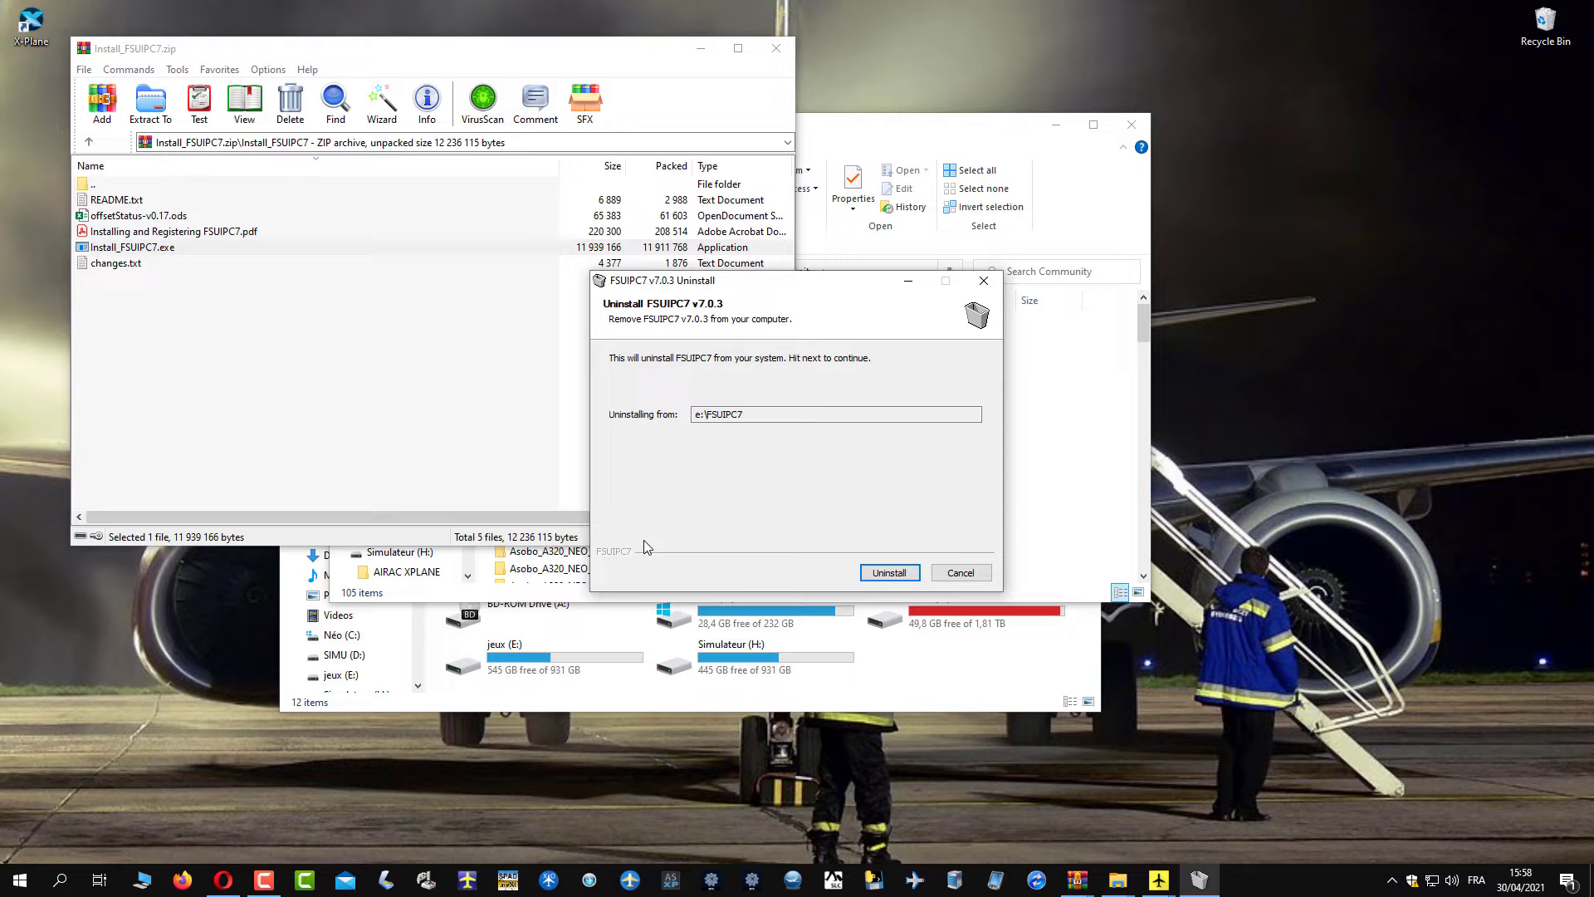
left_click(894, 572)
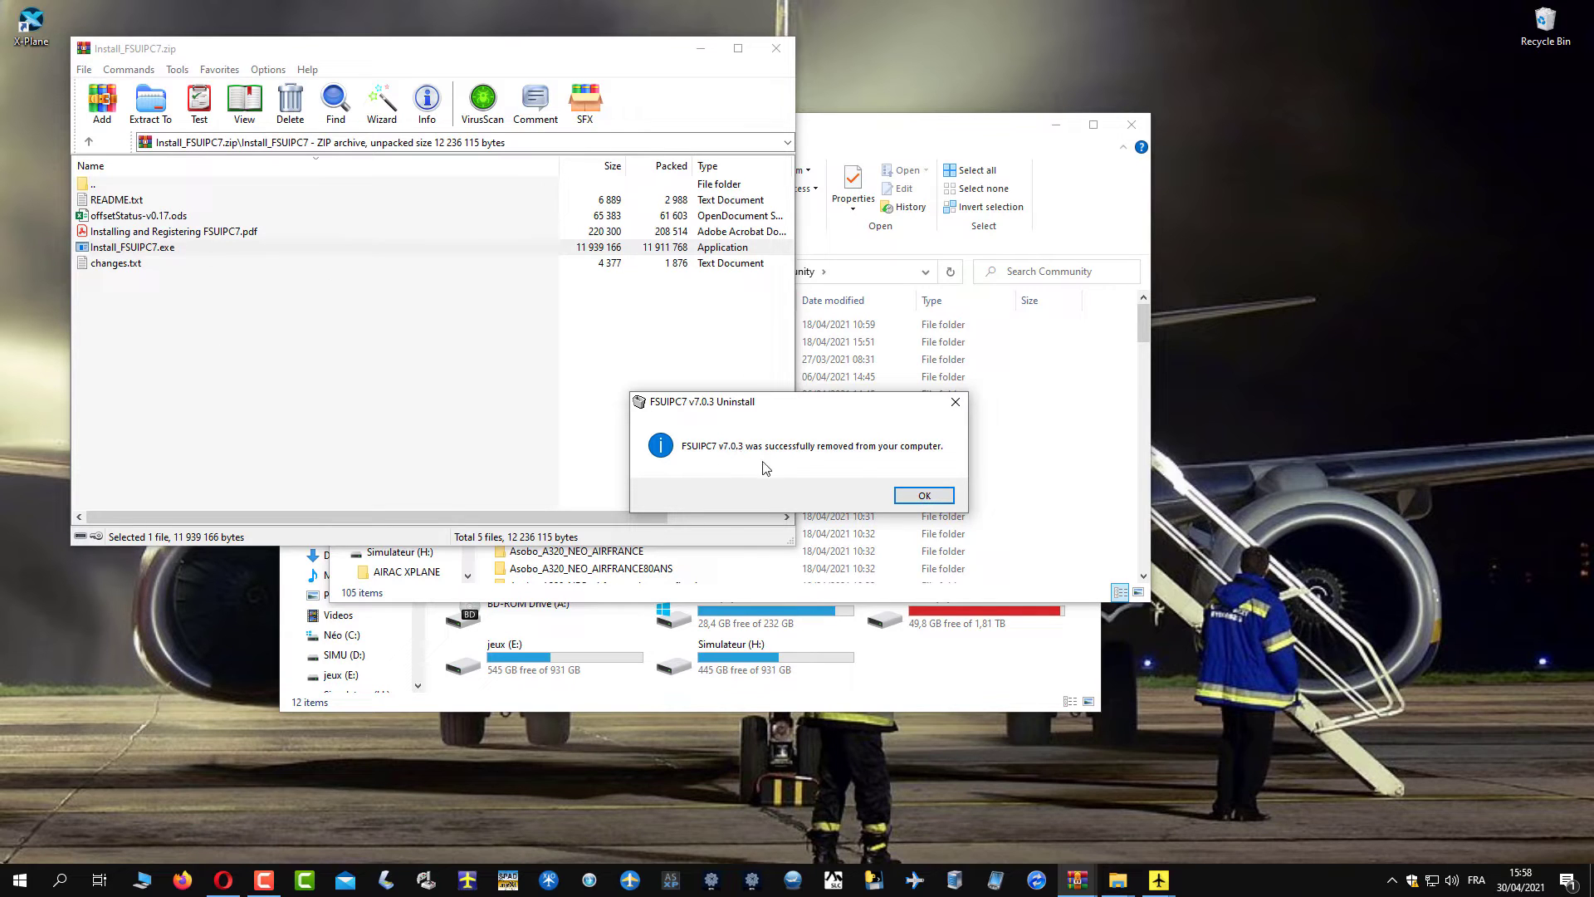
left_click(922, 495)
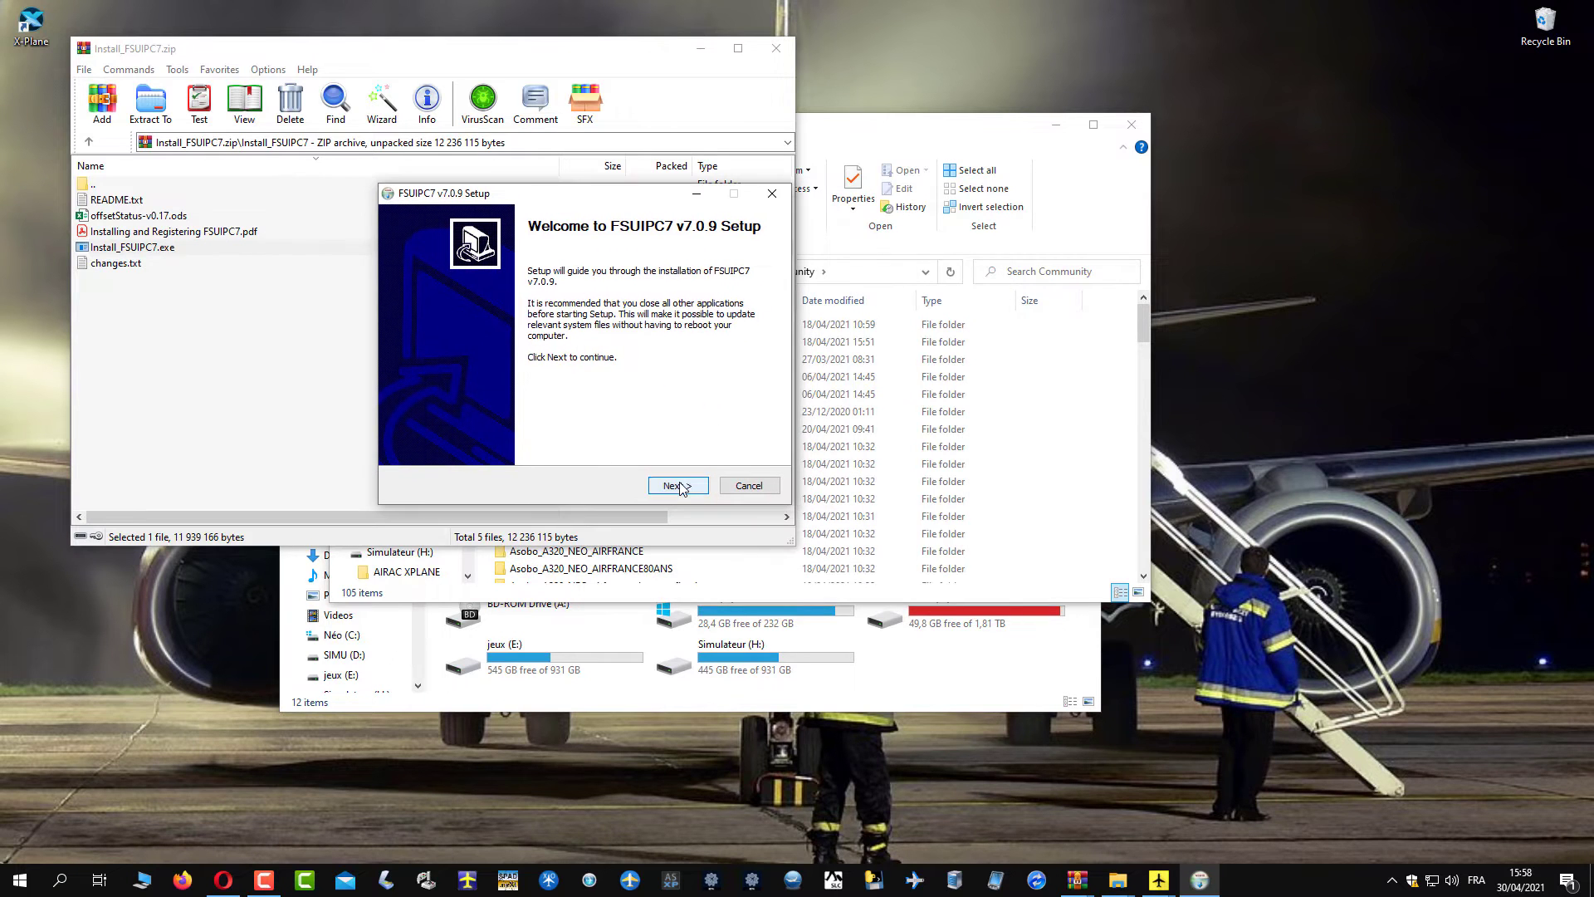
Install FSUIPC7 v7.0.9 with the default components into e:\FSUIPC7, skipping registration and adding a desktop shortcut to start MSFS
left_click(680, 486)
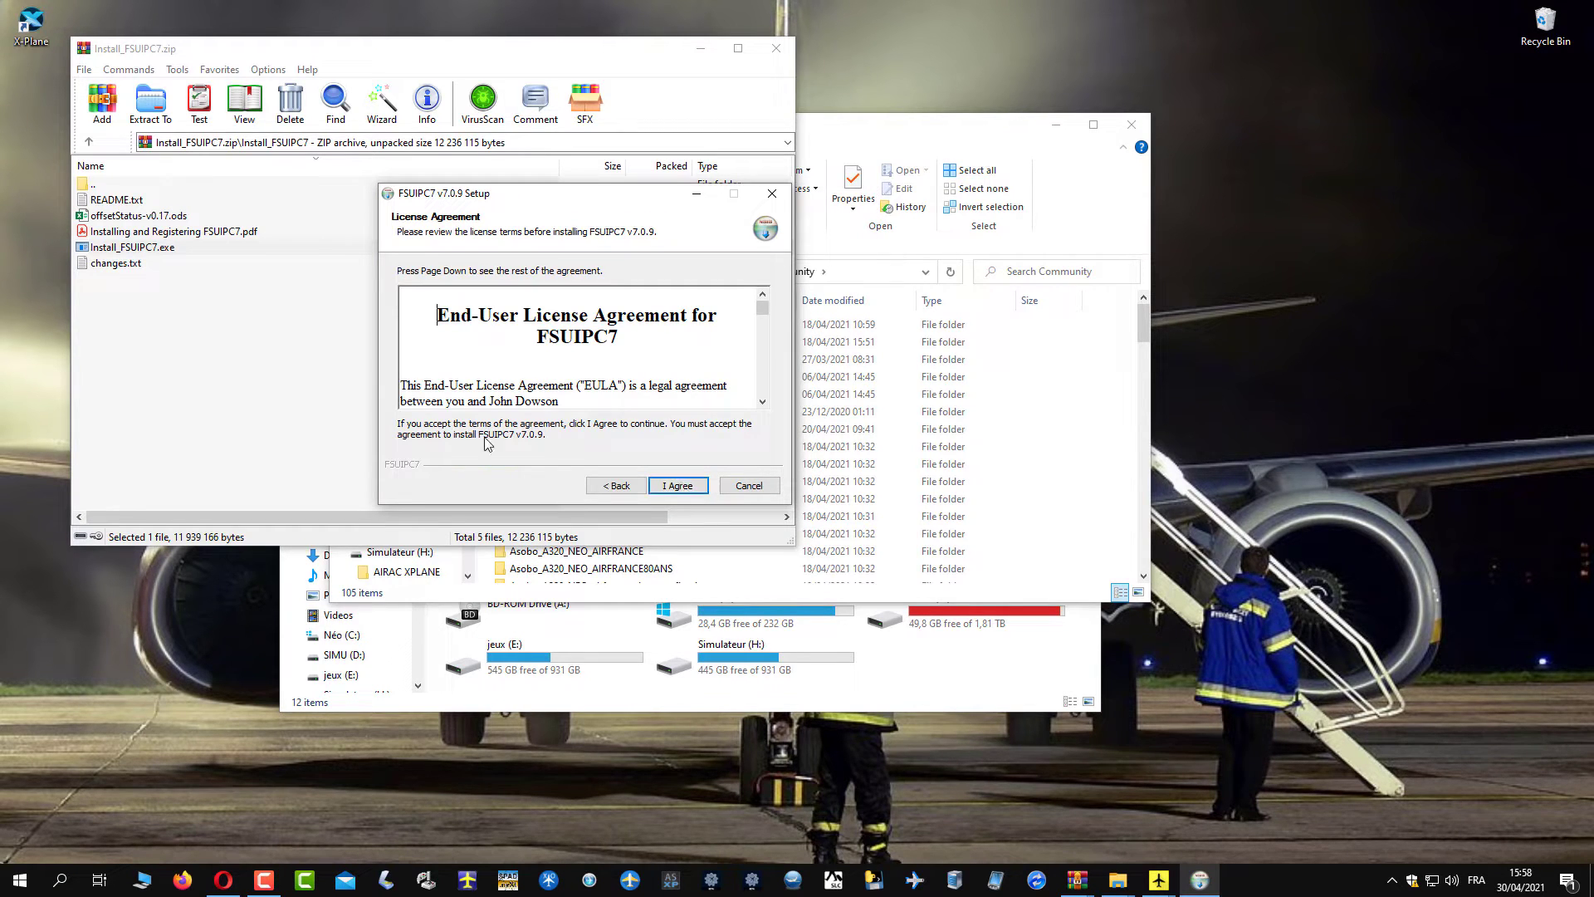
left_click(652, 486)
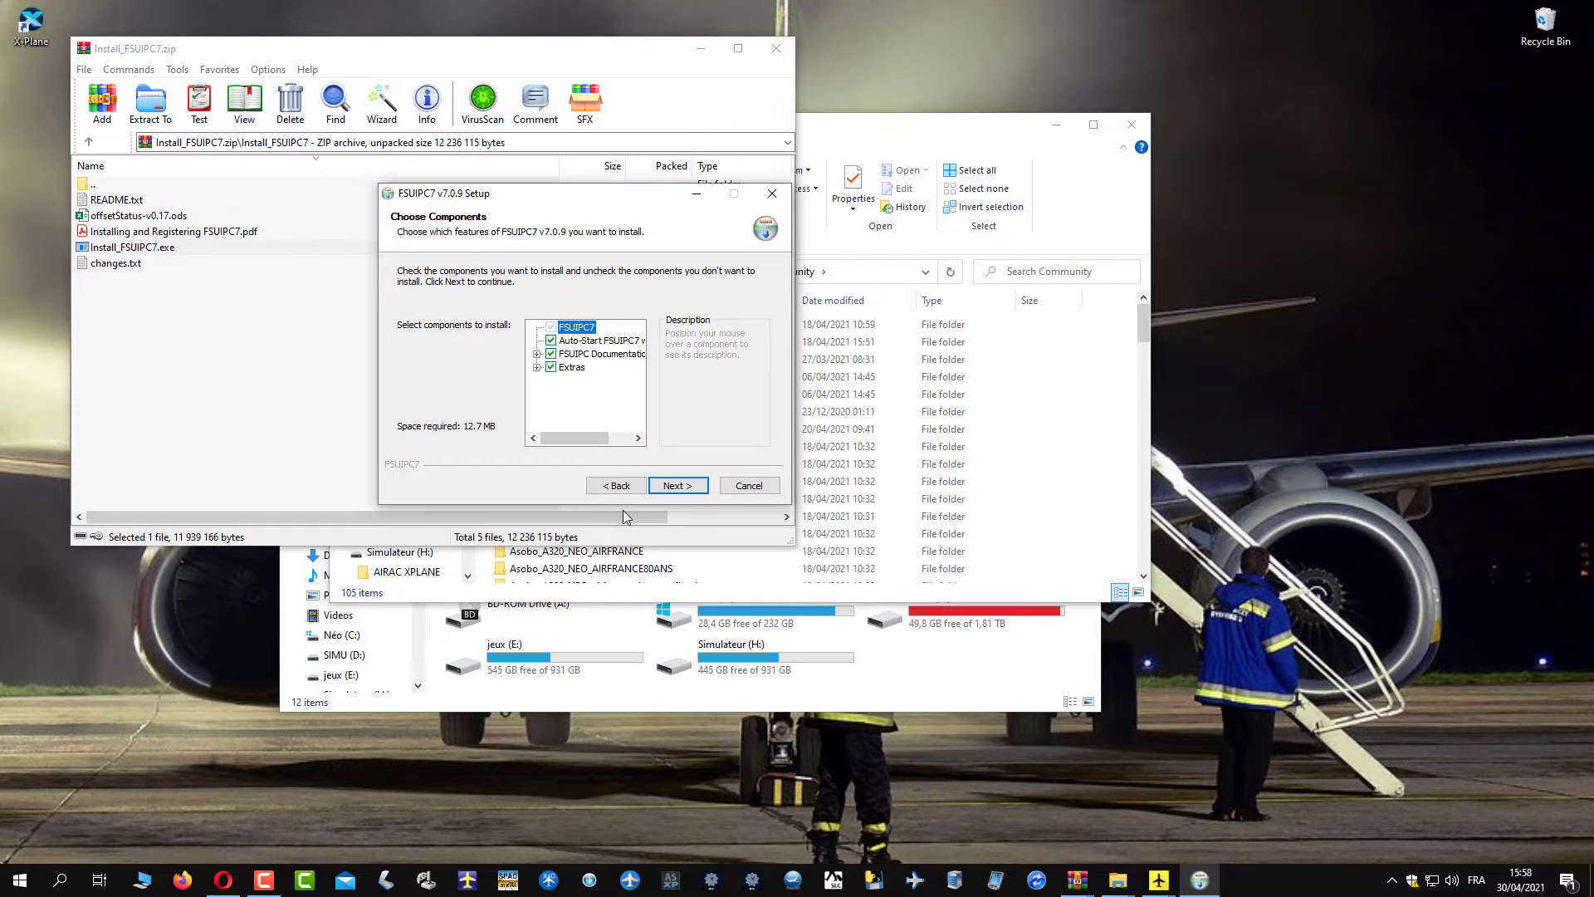
key("Return")
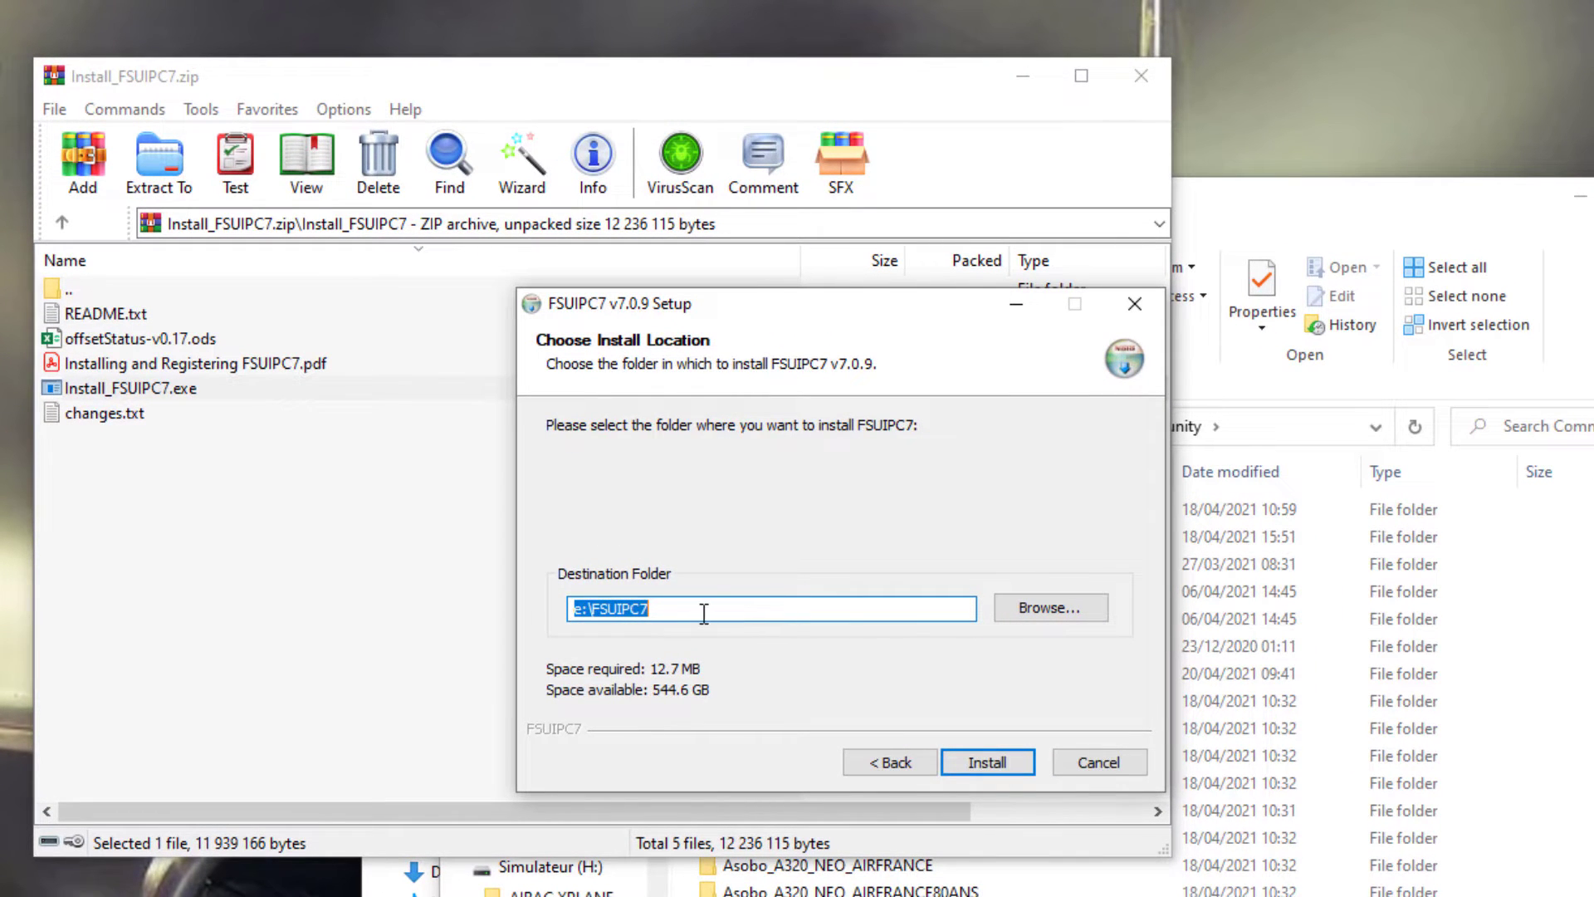
left_click(979, 765)
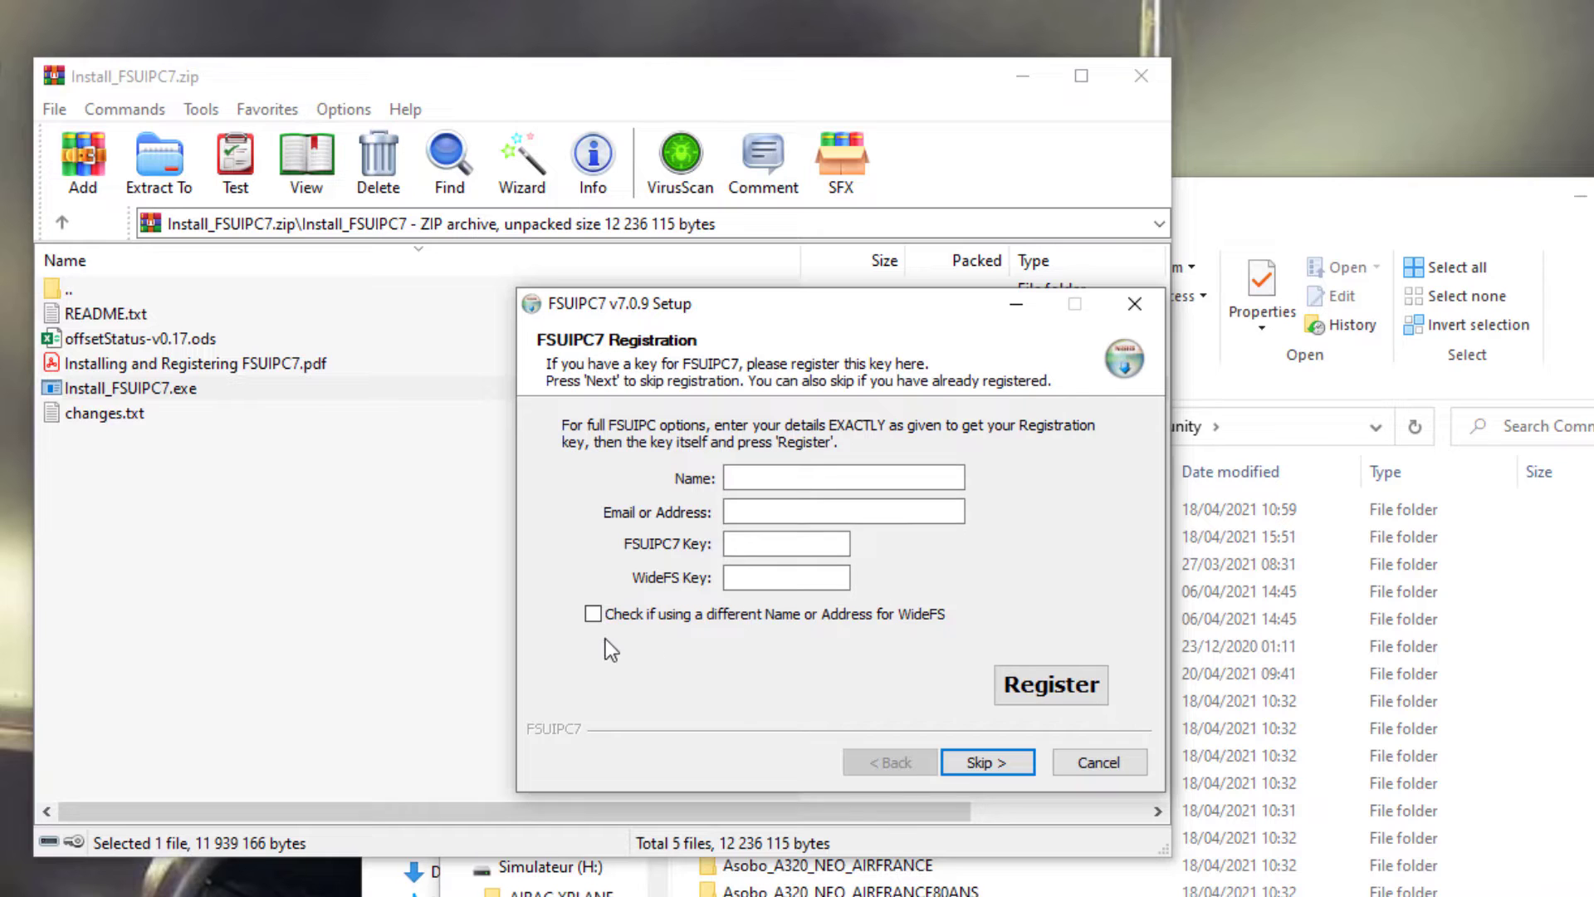
left_click(988, 762)
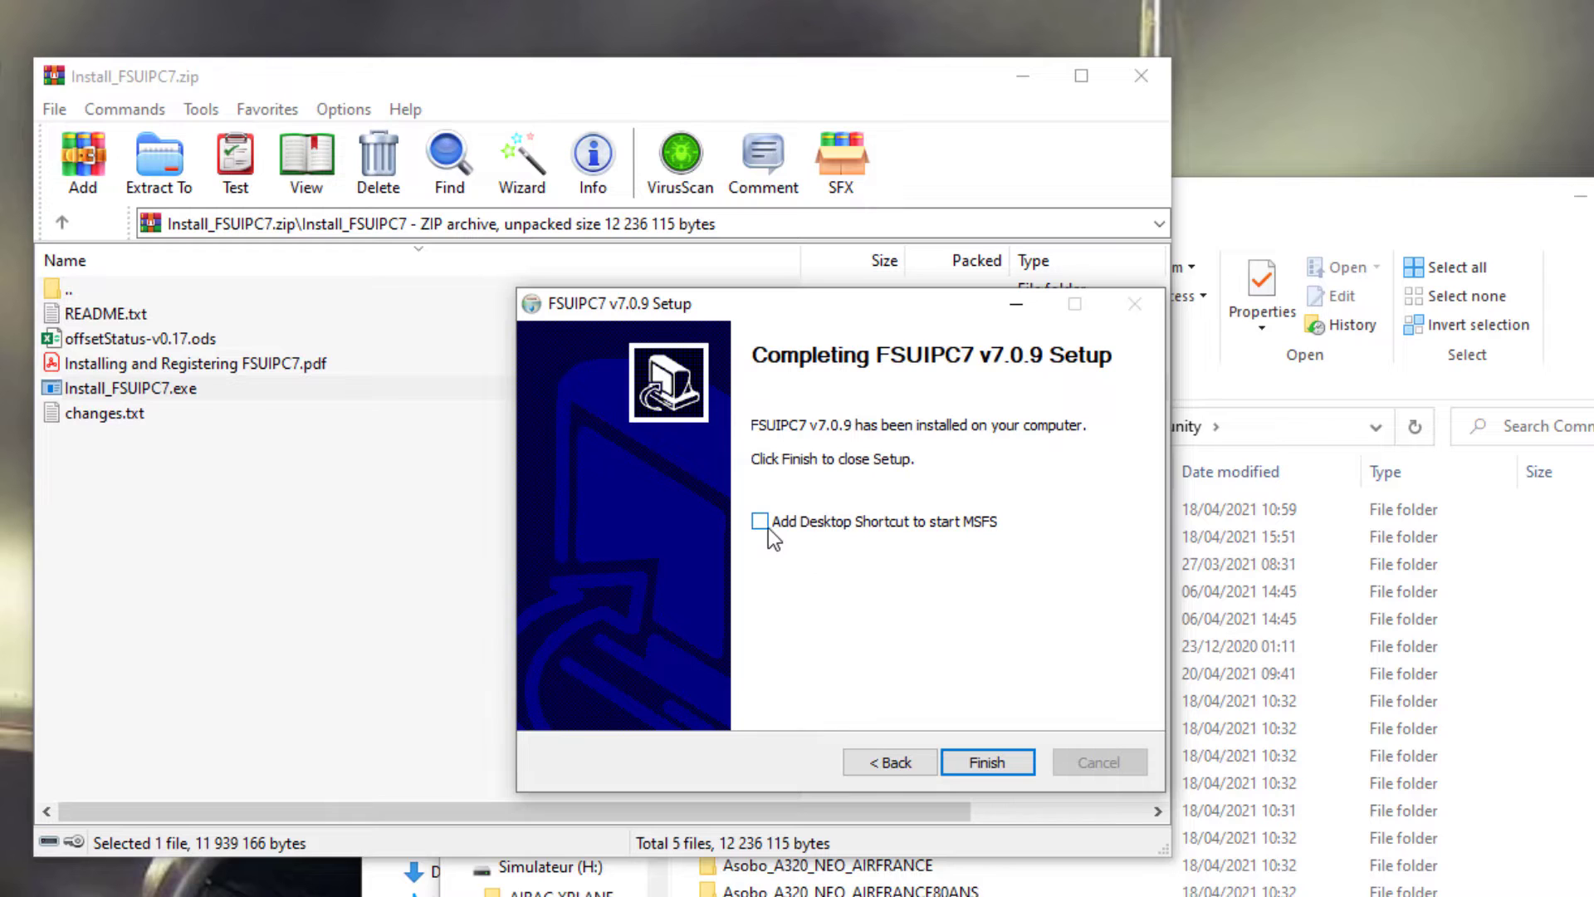
left_click(988, 764)
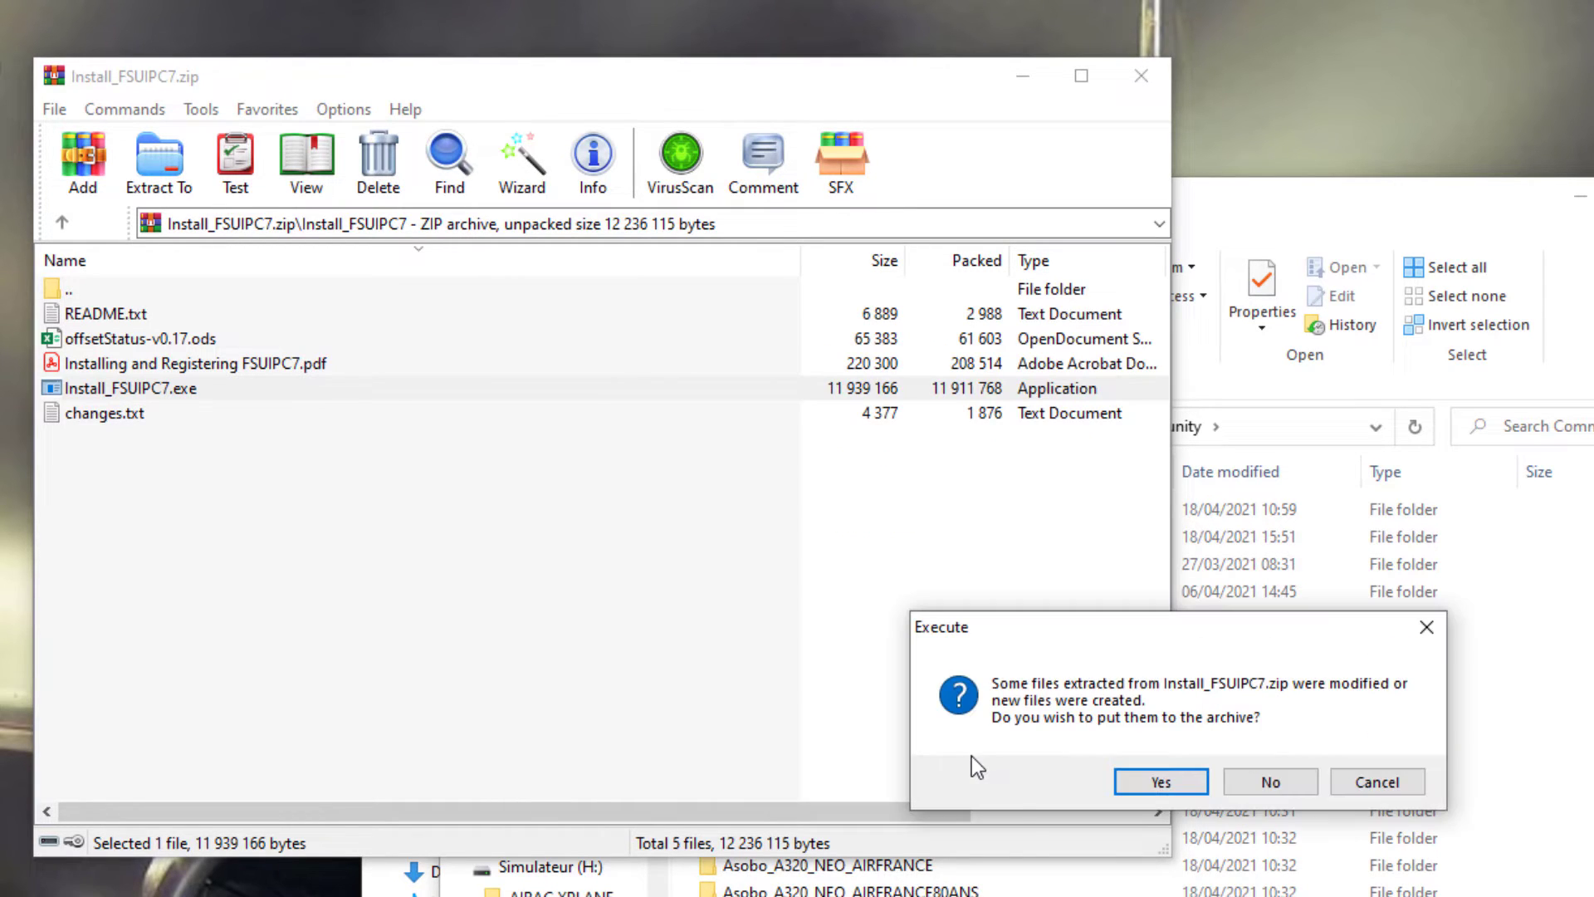
Decline adding the modified files to Install_FSUIPC7.zip, close the archive, and select the MSFS shortcut on the desktop
left_click(1262, 782)
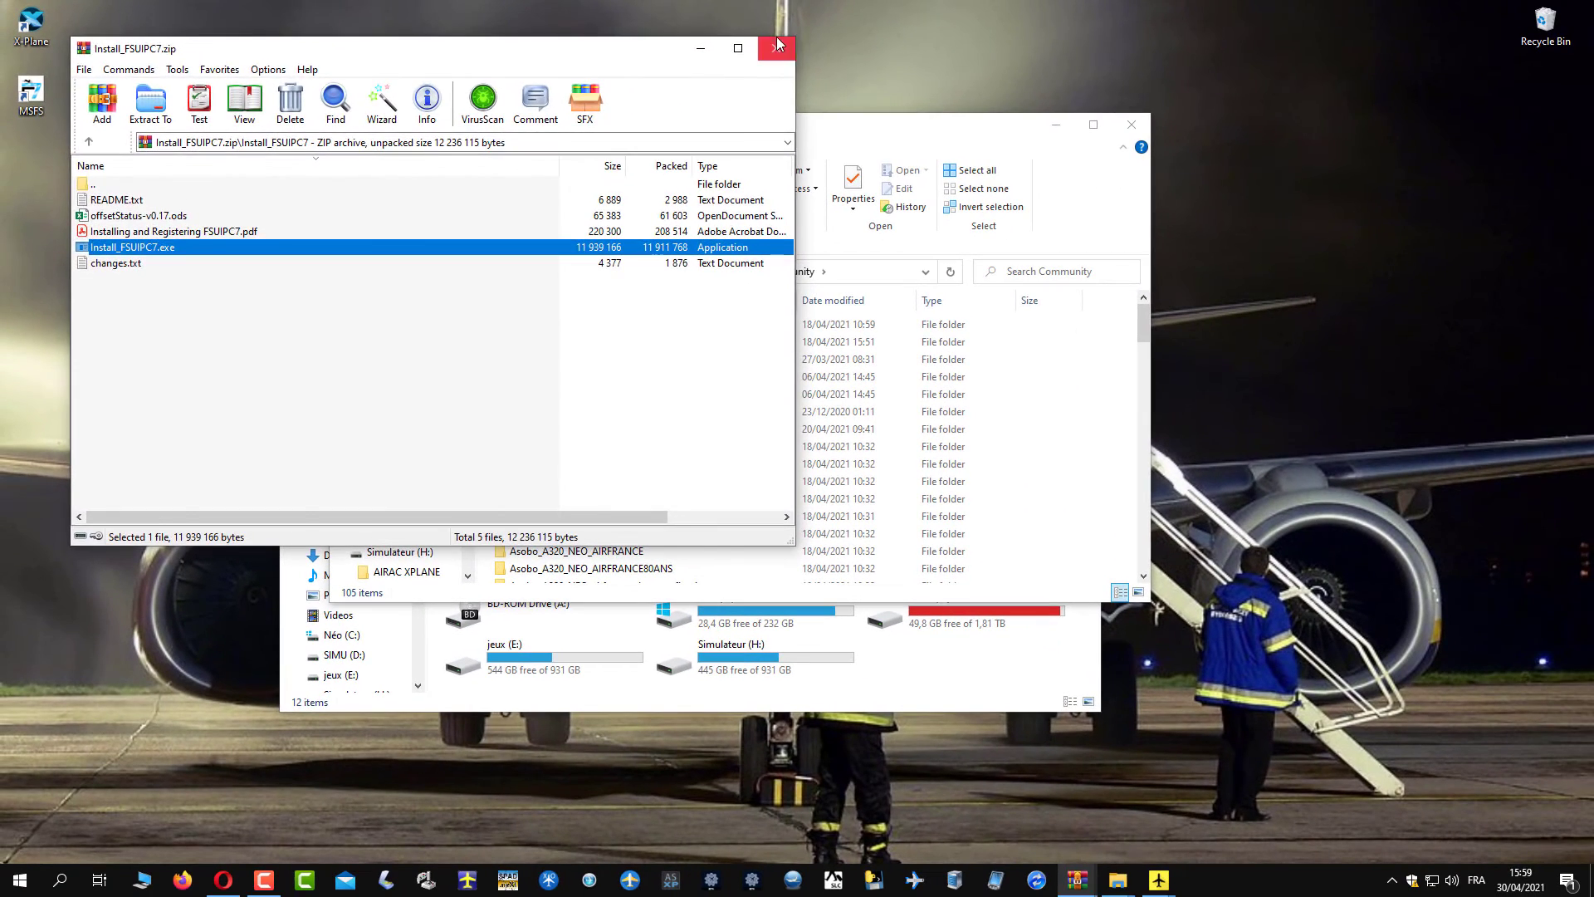
left_click(841, 53)
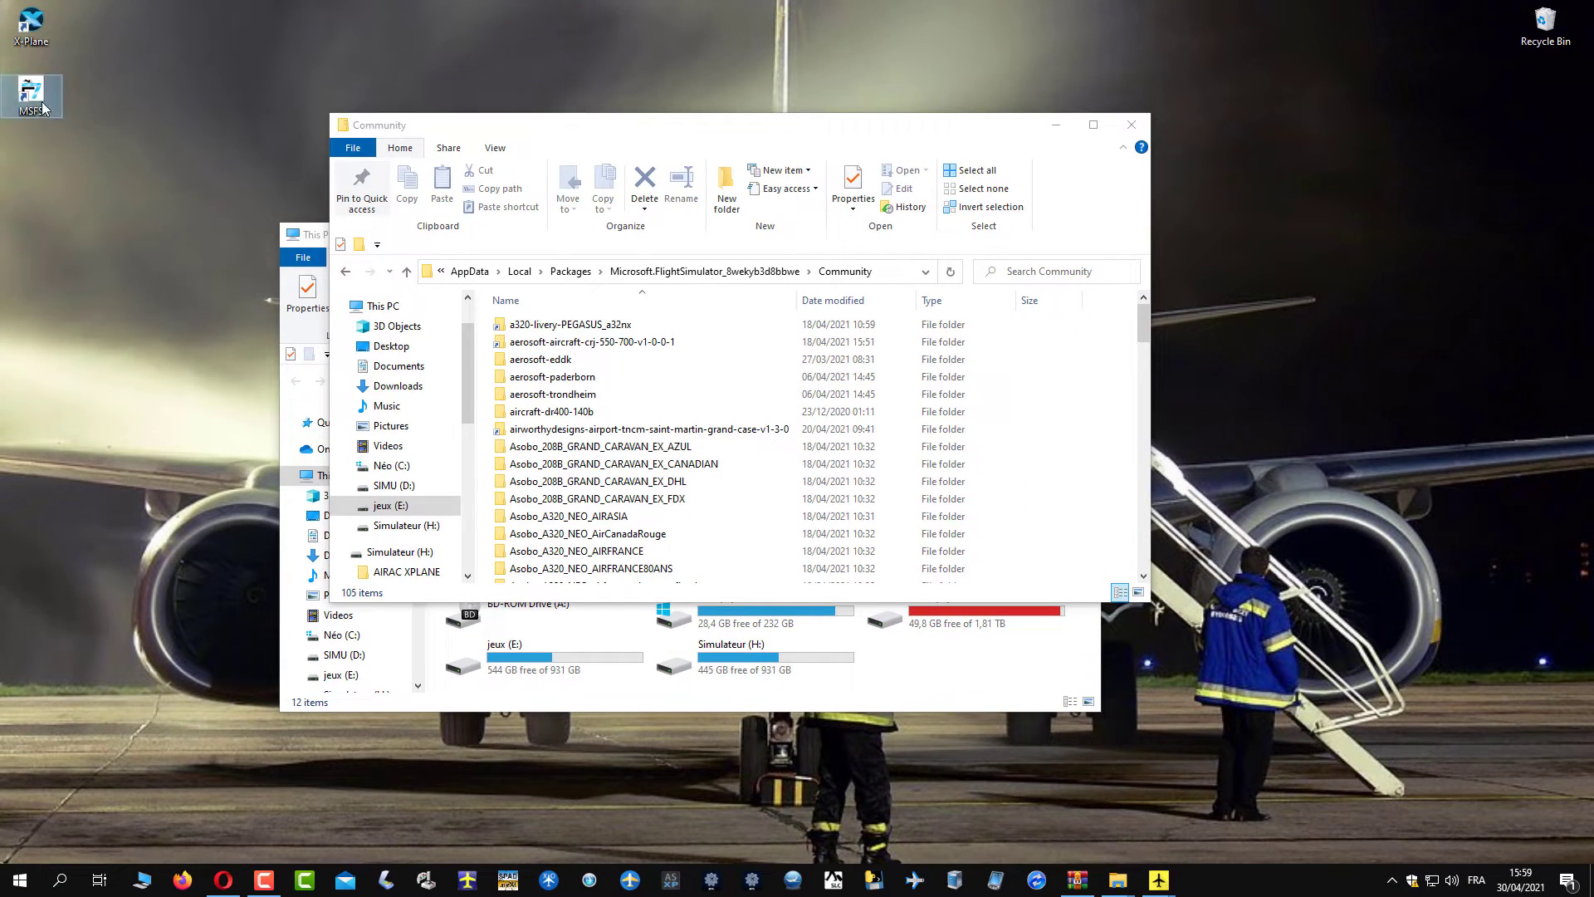
double_click(29, 102)
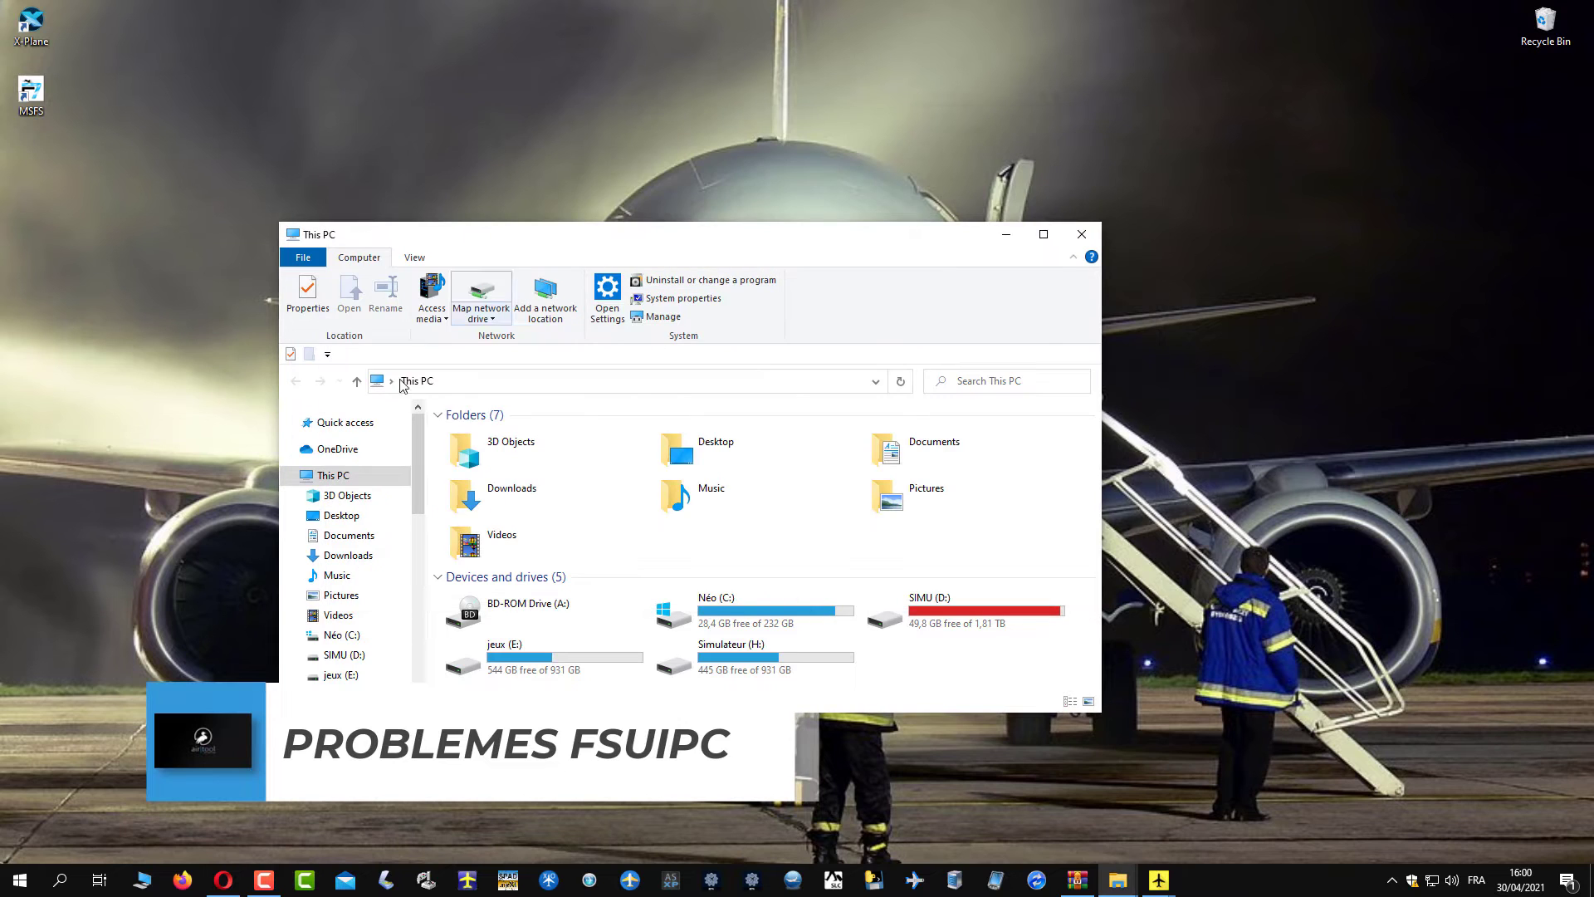
Switch back to the Opera browser and, in a new tab, search the web for "redistribuable visual c++ 2017"
left_click(222, 879)
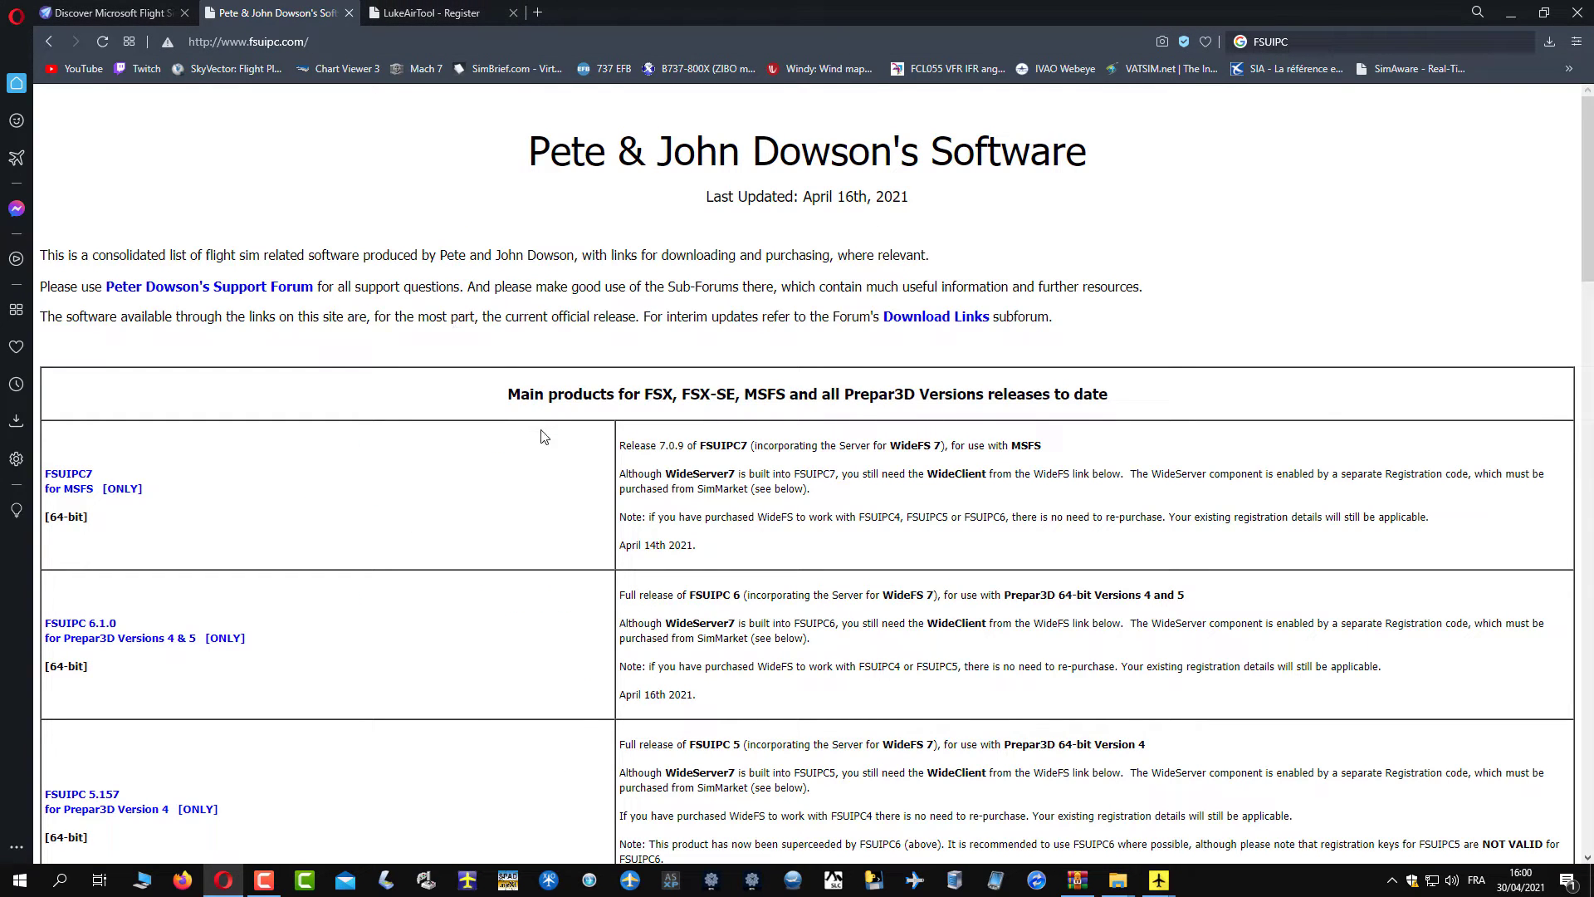
scroll(579, 455, "down", 4)
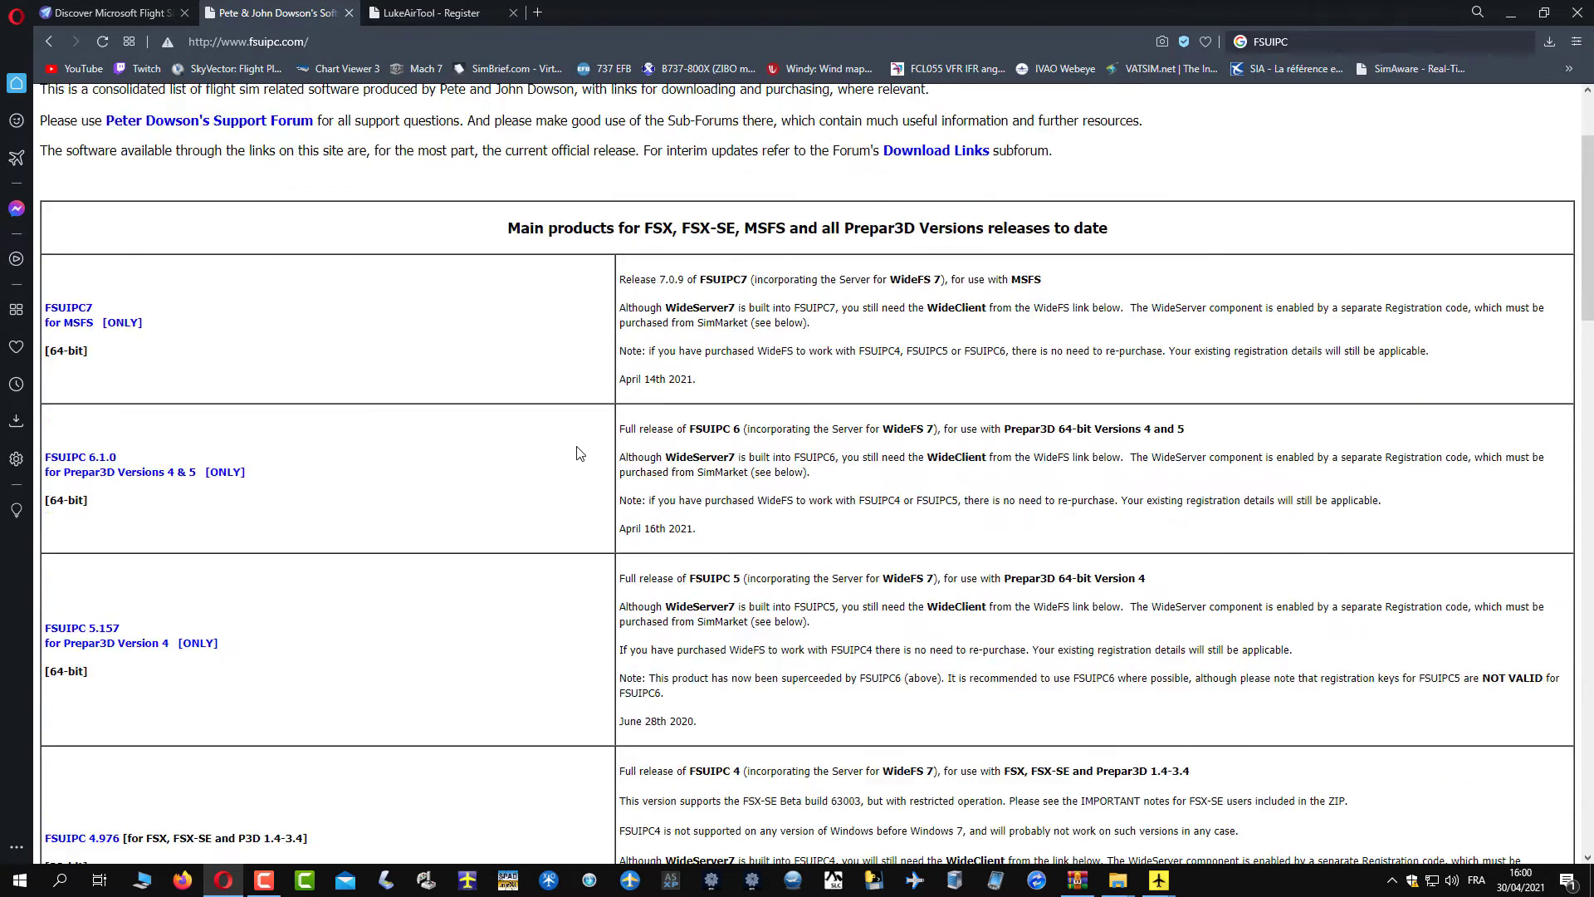
scroll(573, 461, "up", 4)
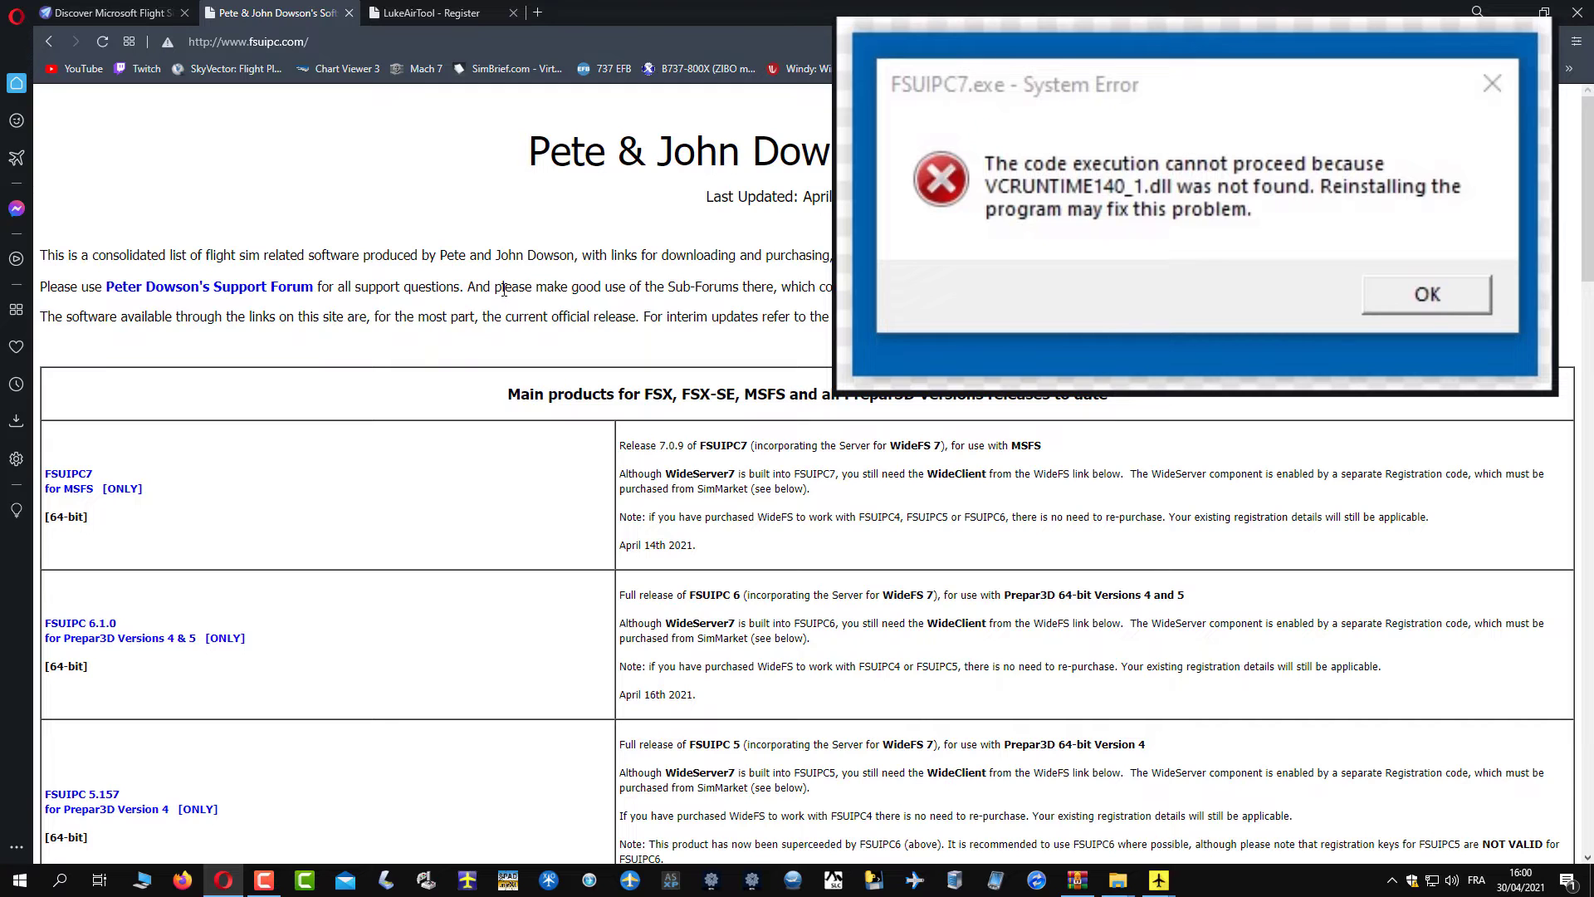
left_click(442, 20)
left_click(537, 12)
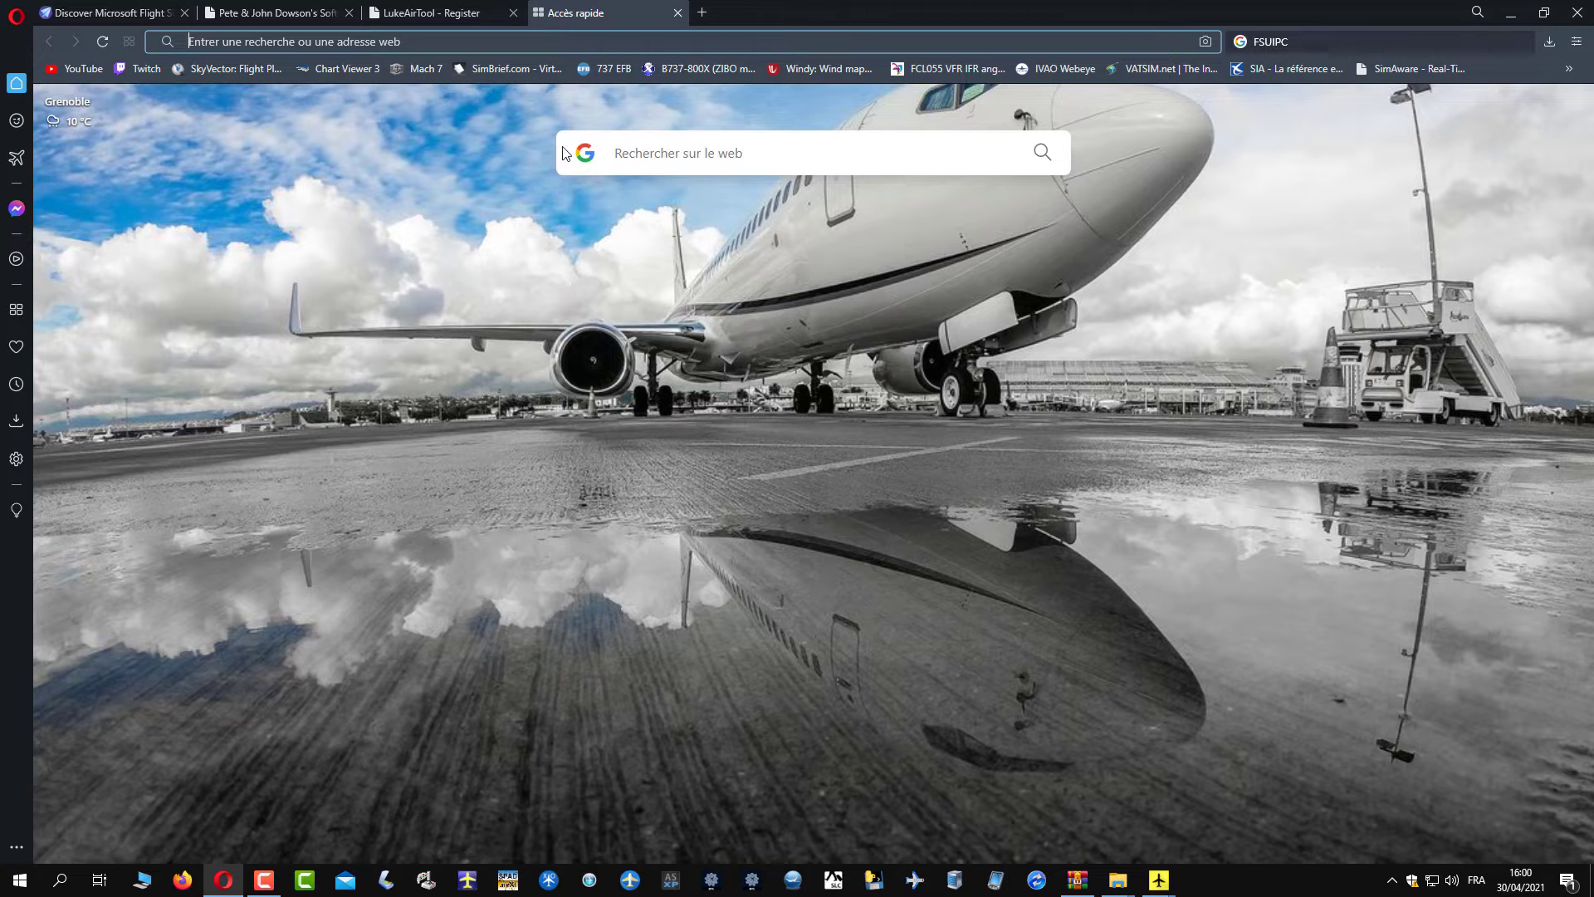
left_click(665, 157)
type("RE")
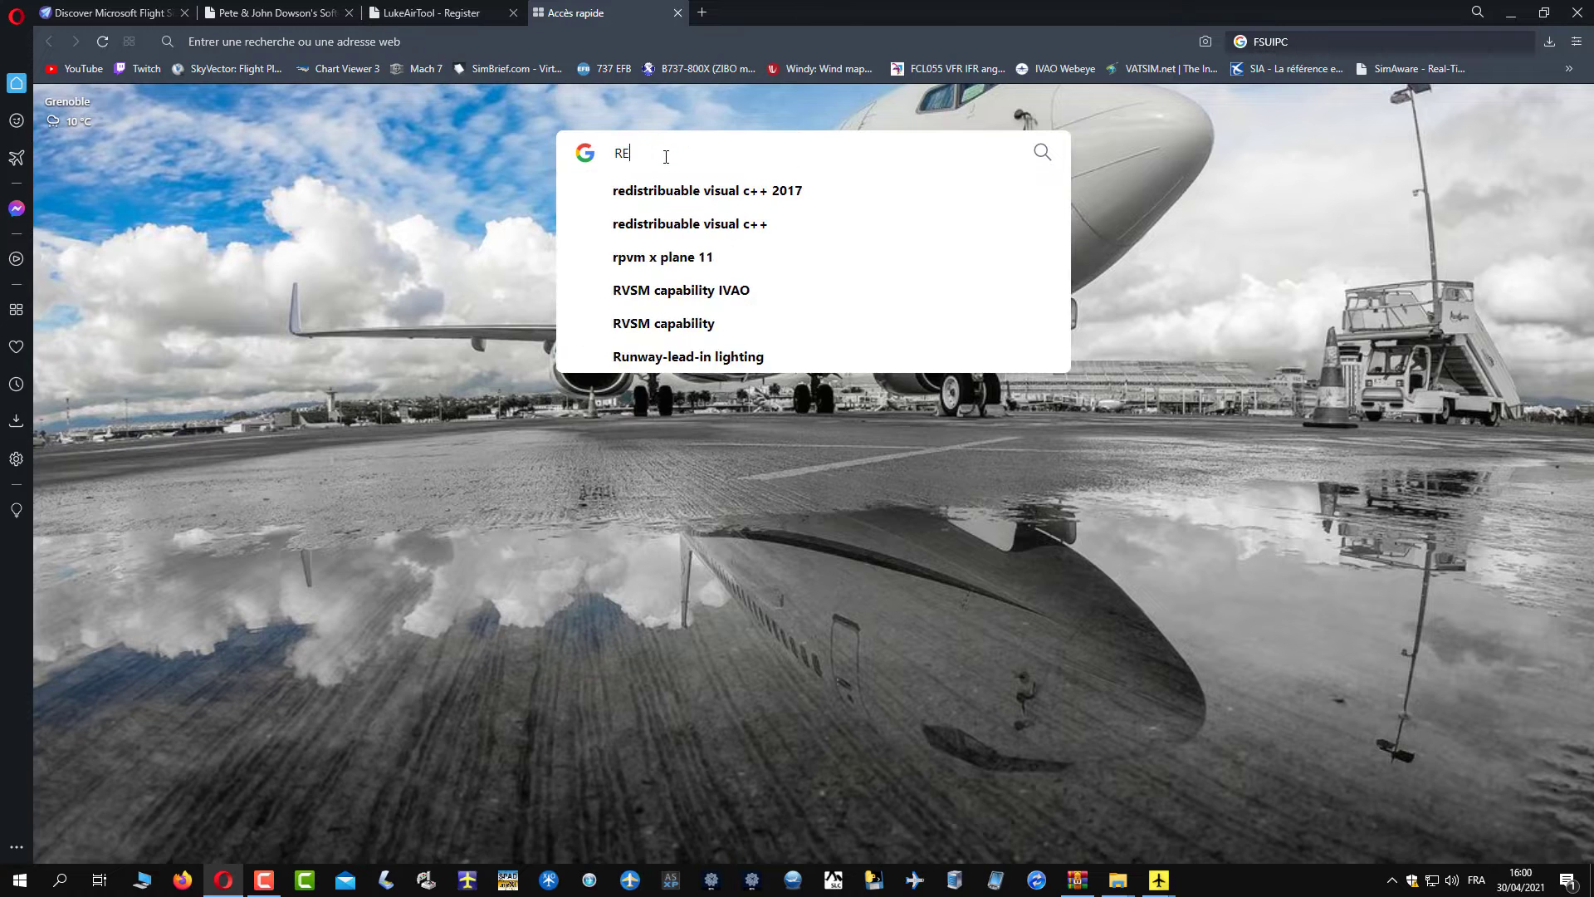
type("DISTRIBUABLE")
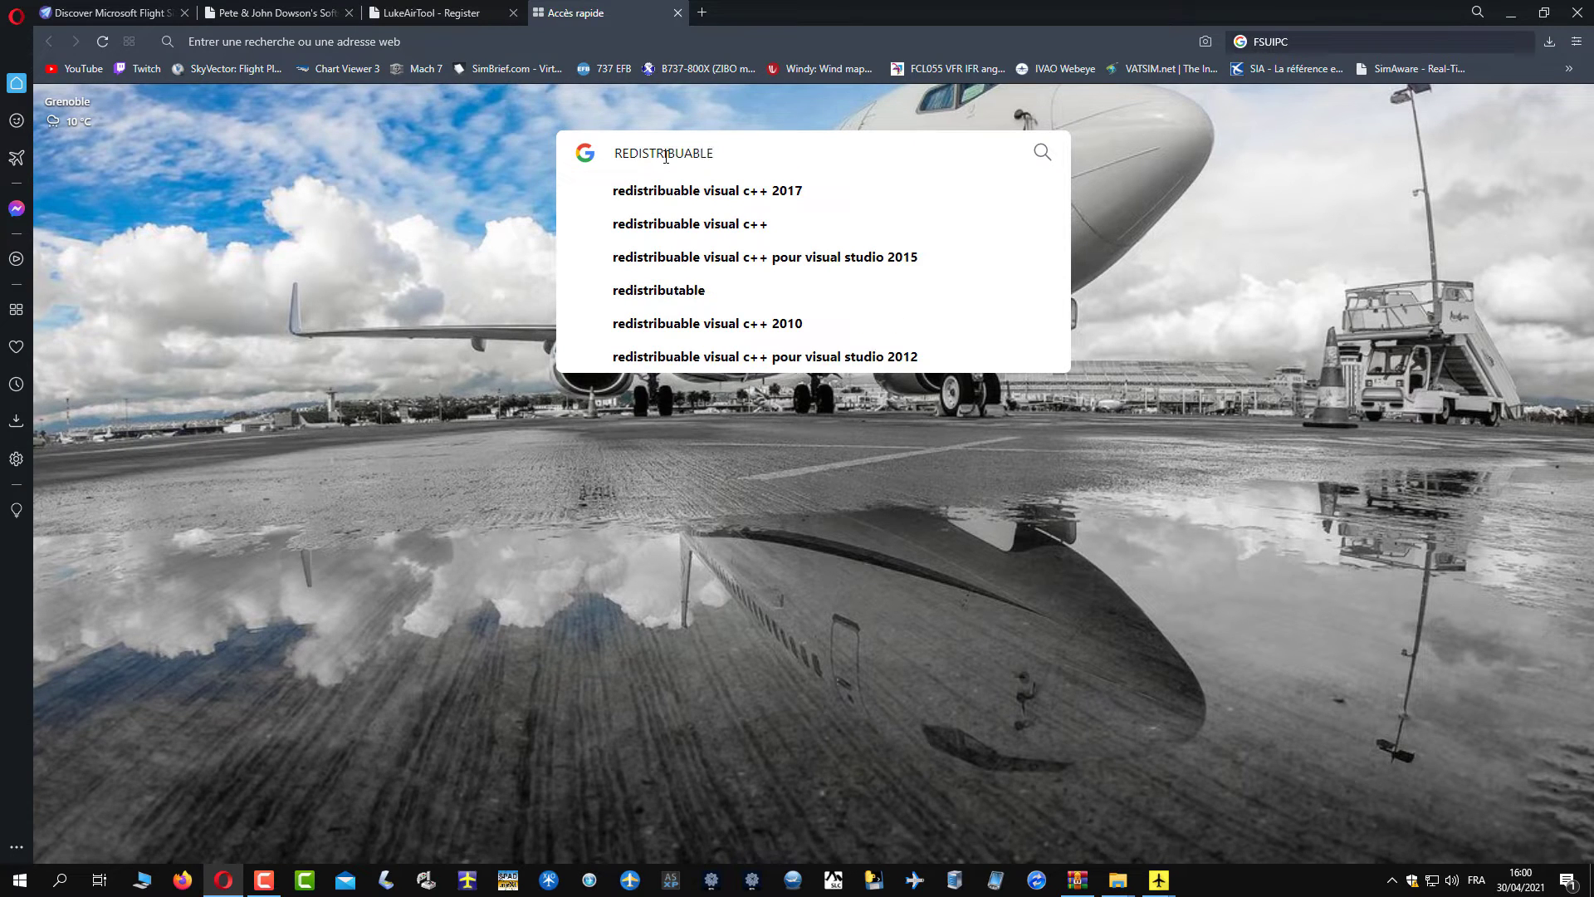
left_click(746, 189)
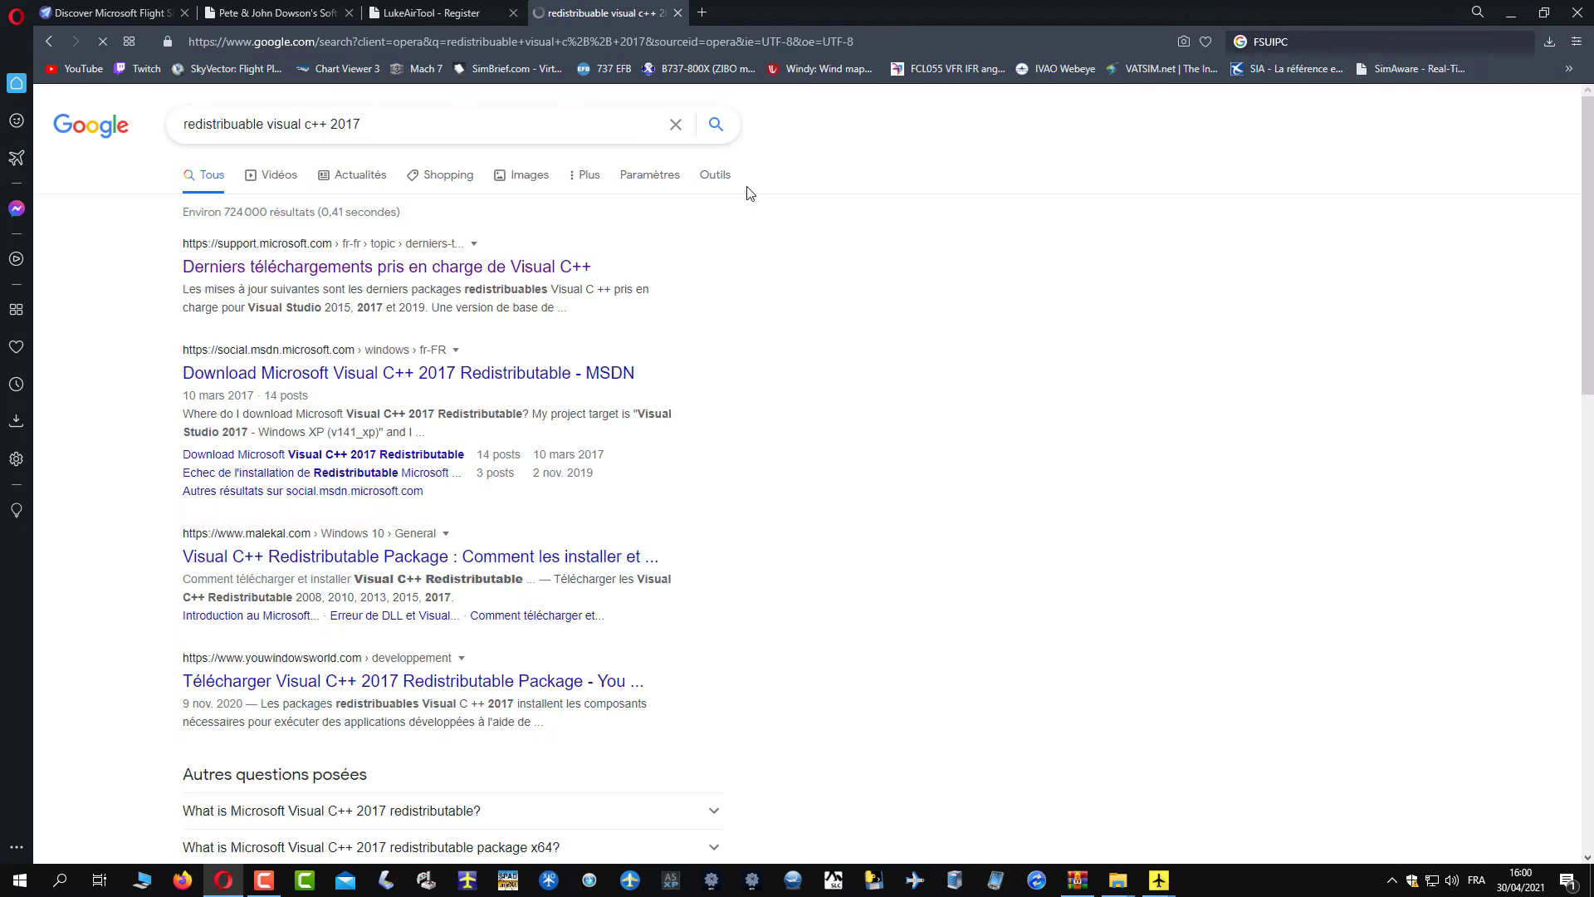
Open Microsoft's page of supported Visual C++ downloads, locate the Visual Studio 2015, 2017 et 2019 redistributables, and close the page
left_click(349, 266)
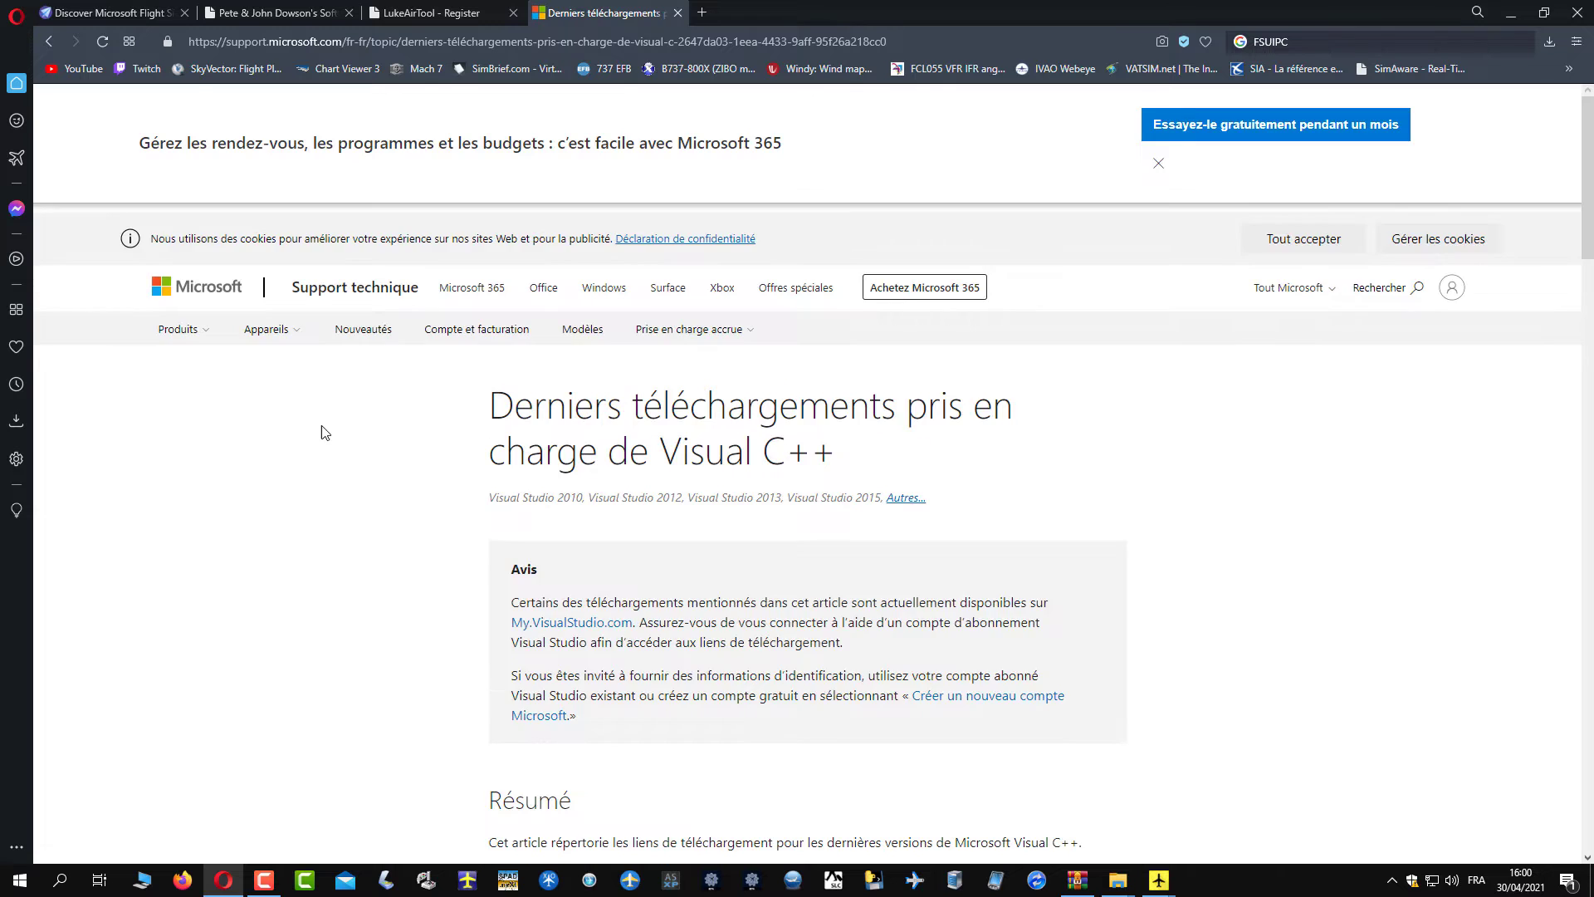
scroll(332, 444, "down", 8)
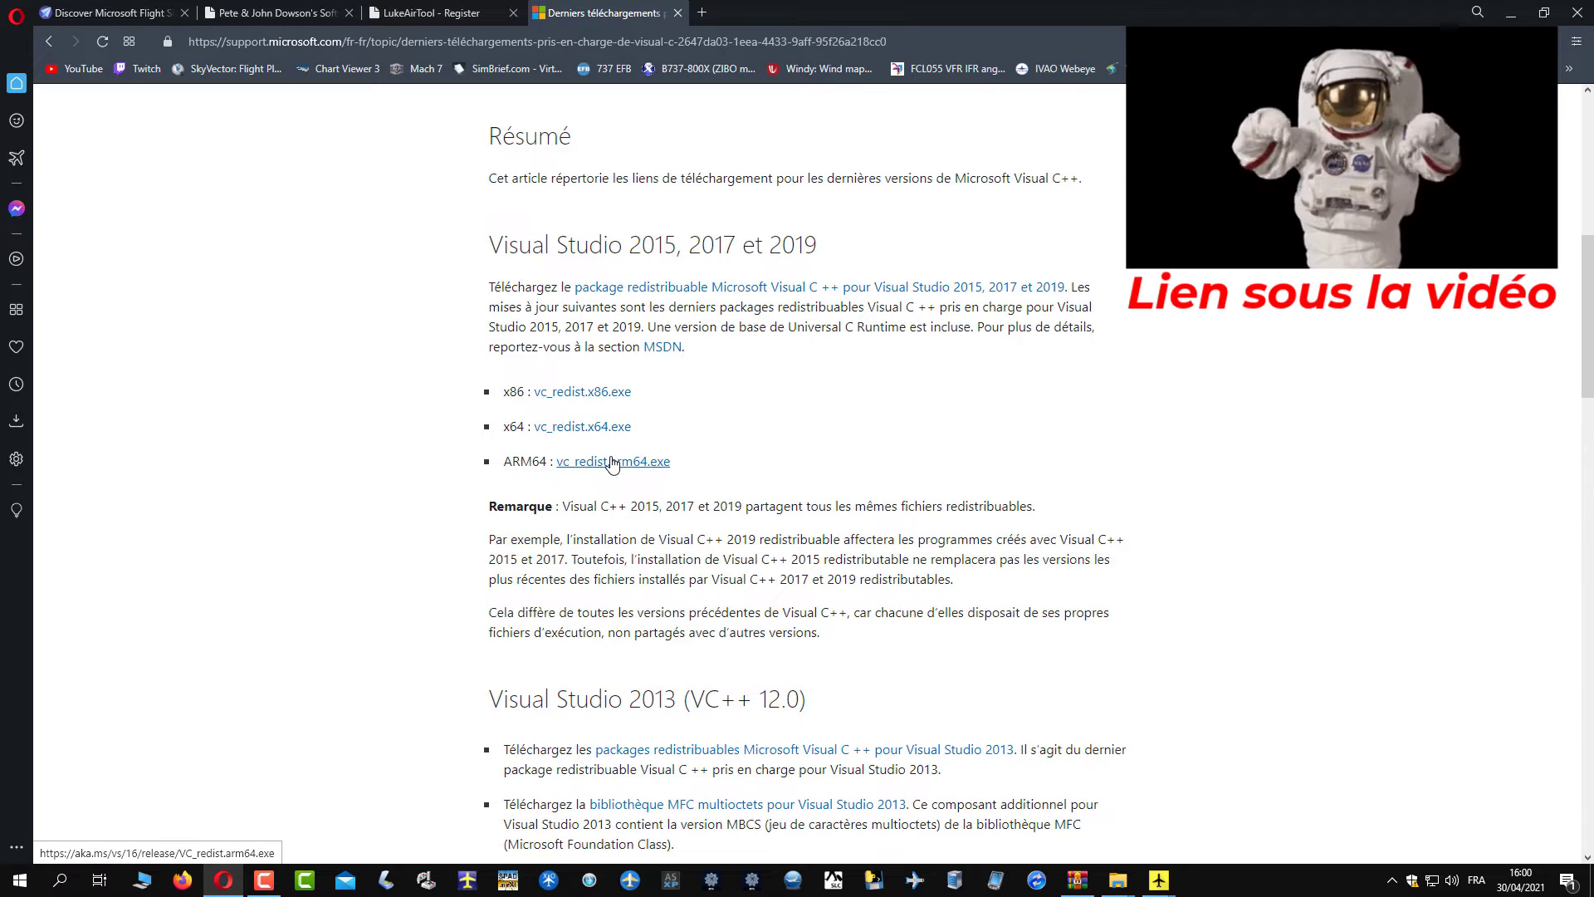
left_click(677, 13)
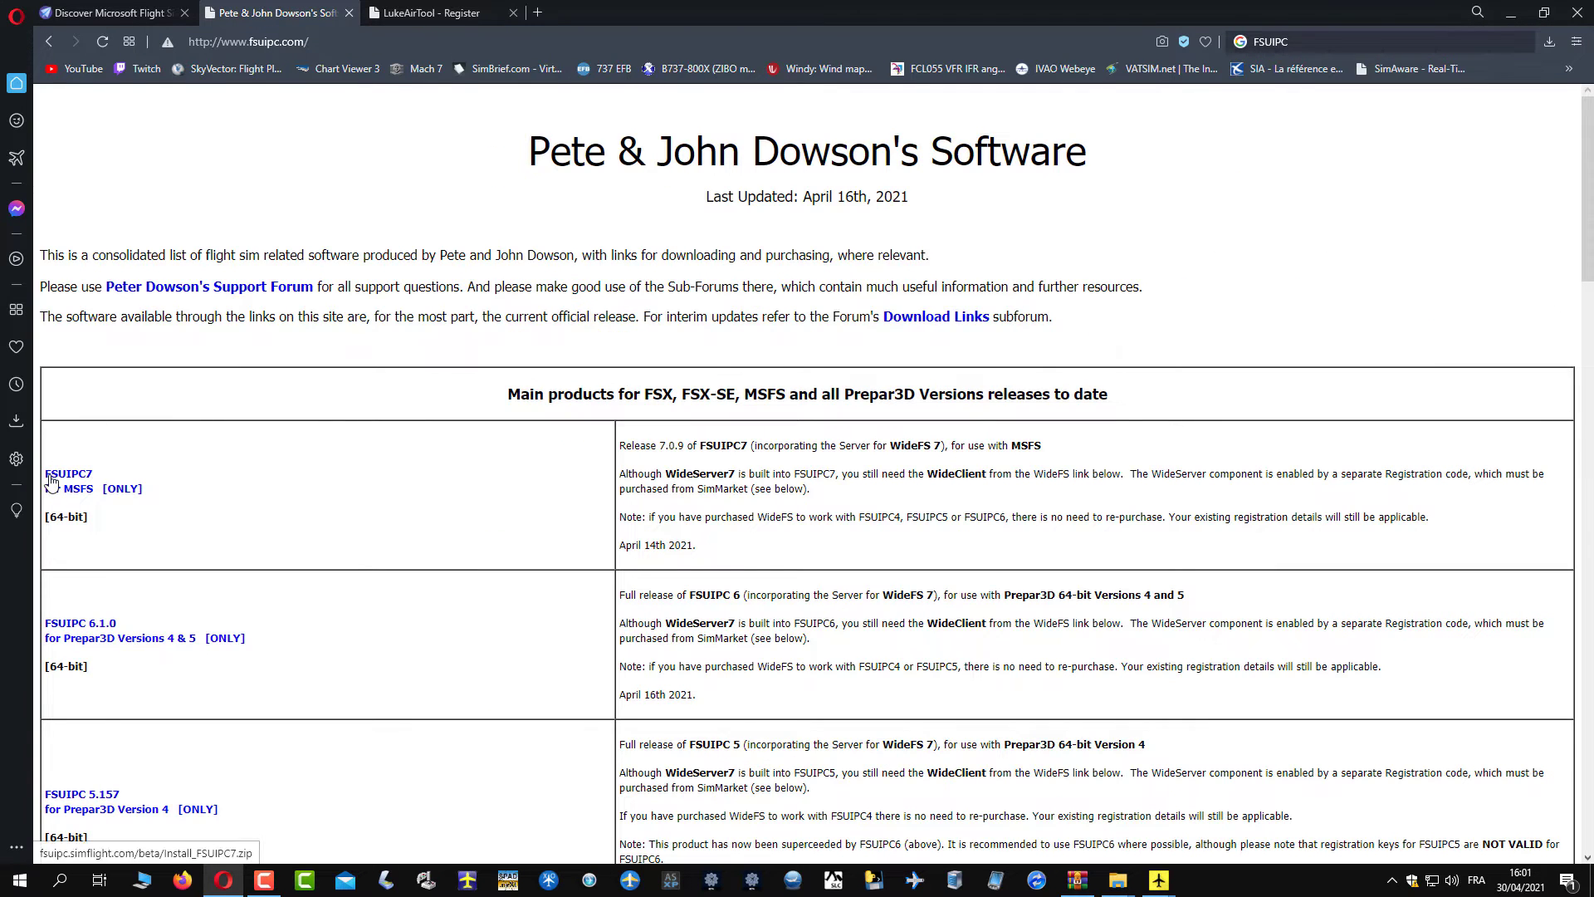
Look over the main product list on Pete & John Dowson's Software site, down to the simMarket purchase links
scroll(209, 530, "down", 3)
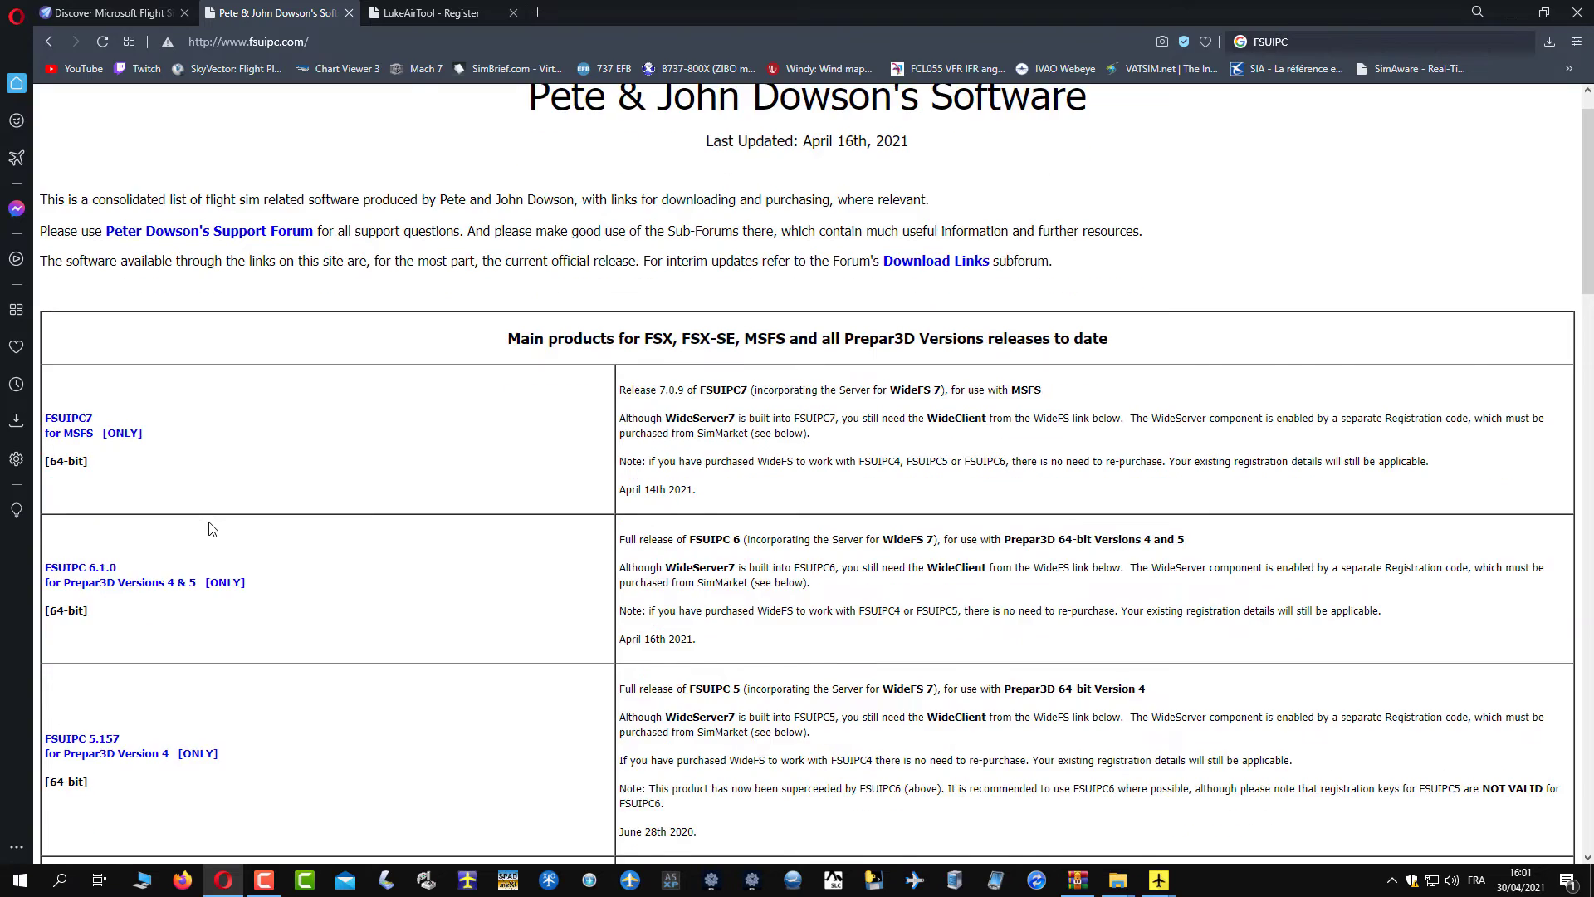
scroll(209, 536, "down", 4)
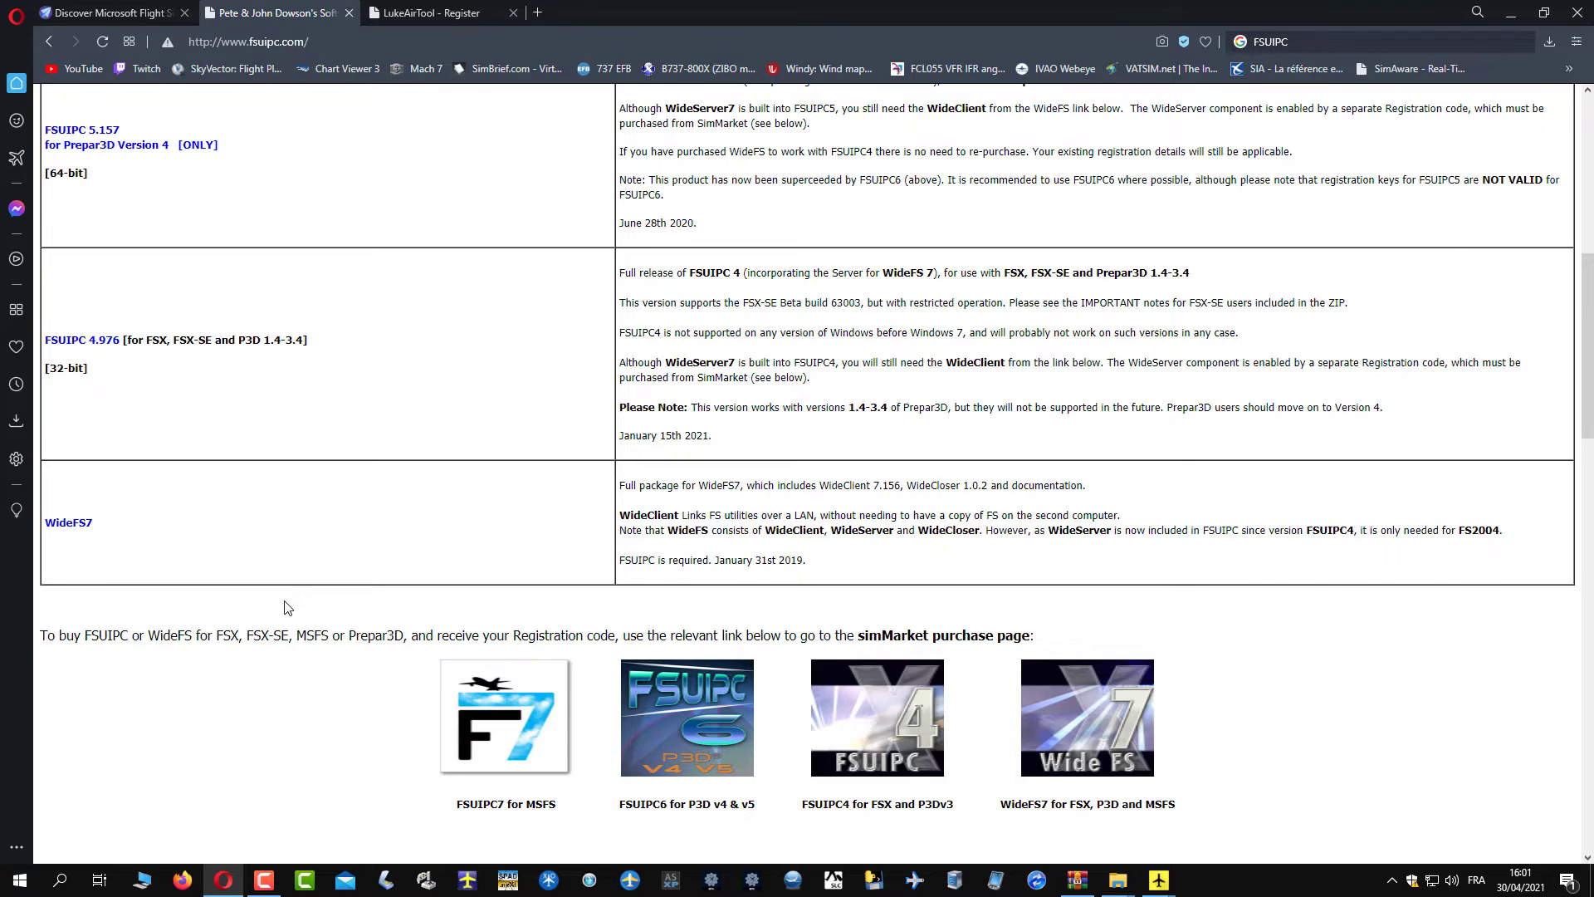
scroll(293, 621, "up", 8)
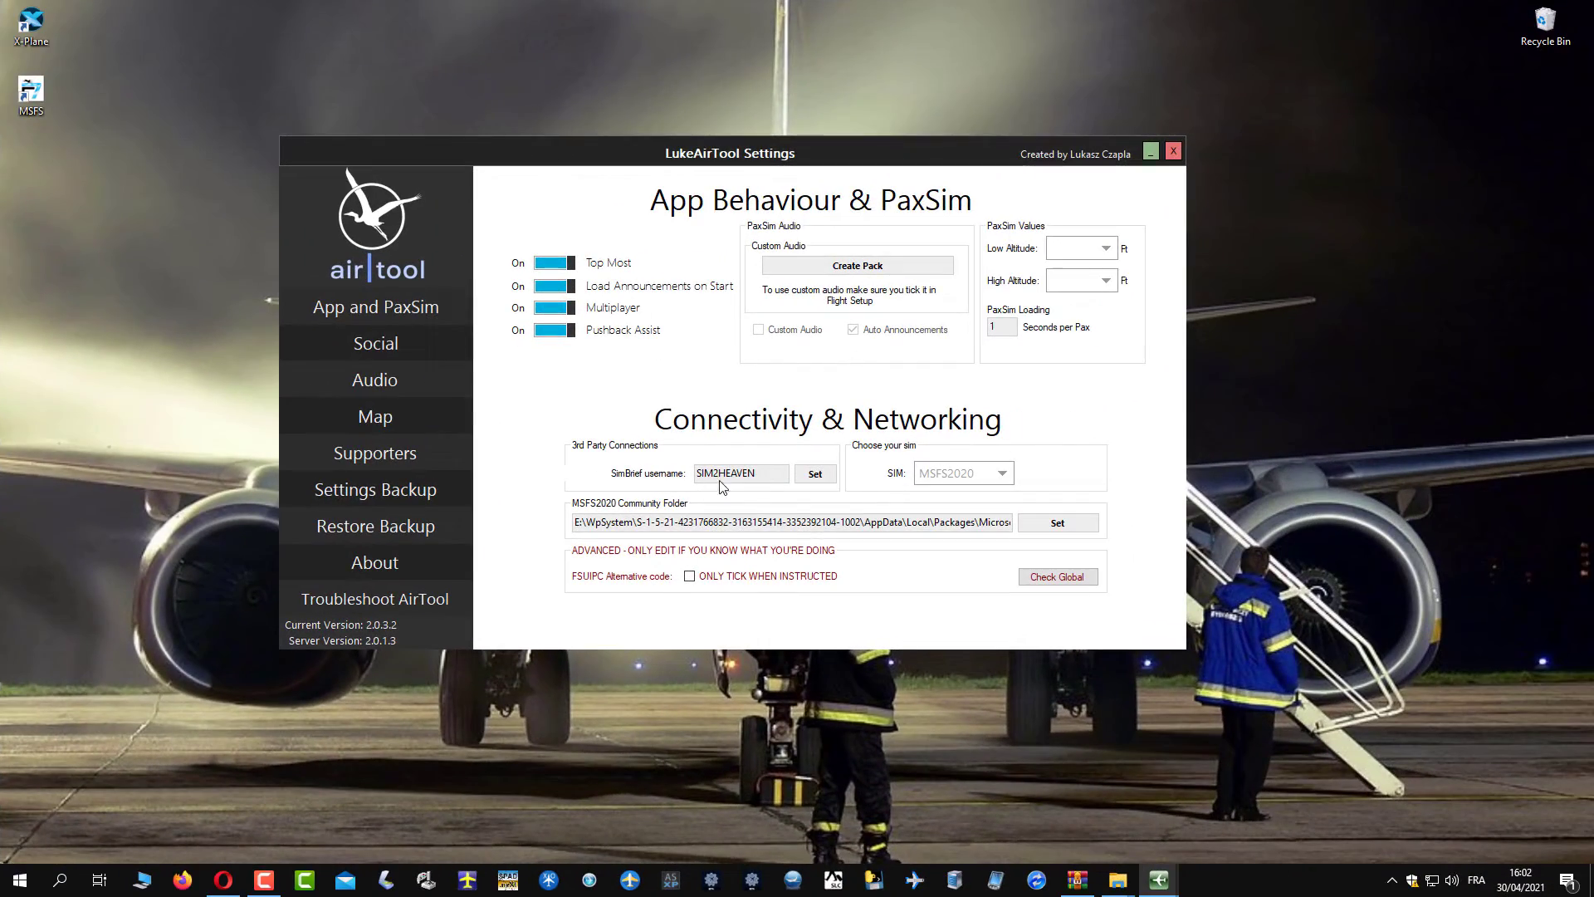
In the LukeAirTool audio settings, set the captain language to french and raise the ambient volume, saving both changes
left_click_drag(799, 474, 738, 474)
left_click(396, 387)
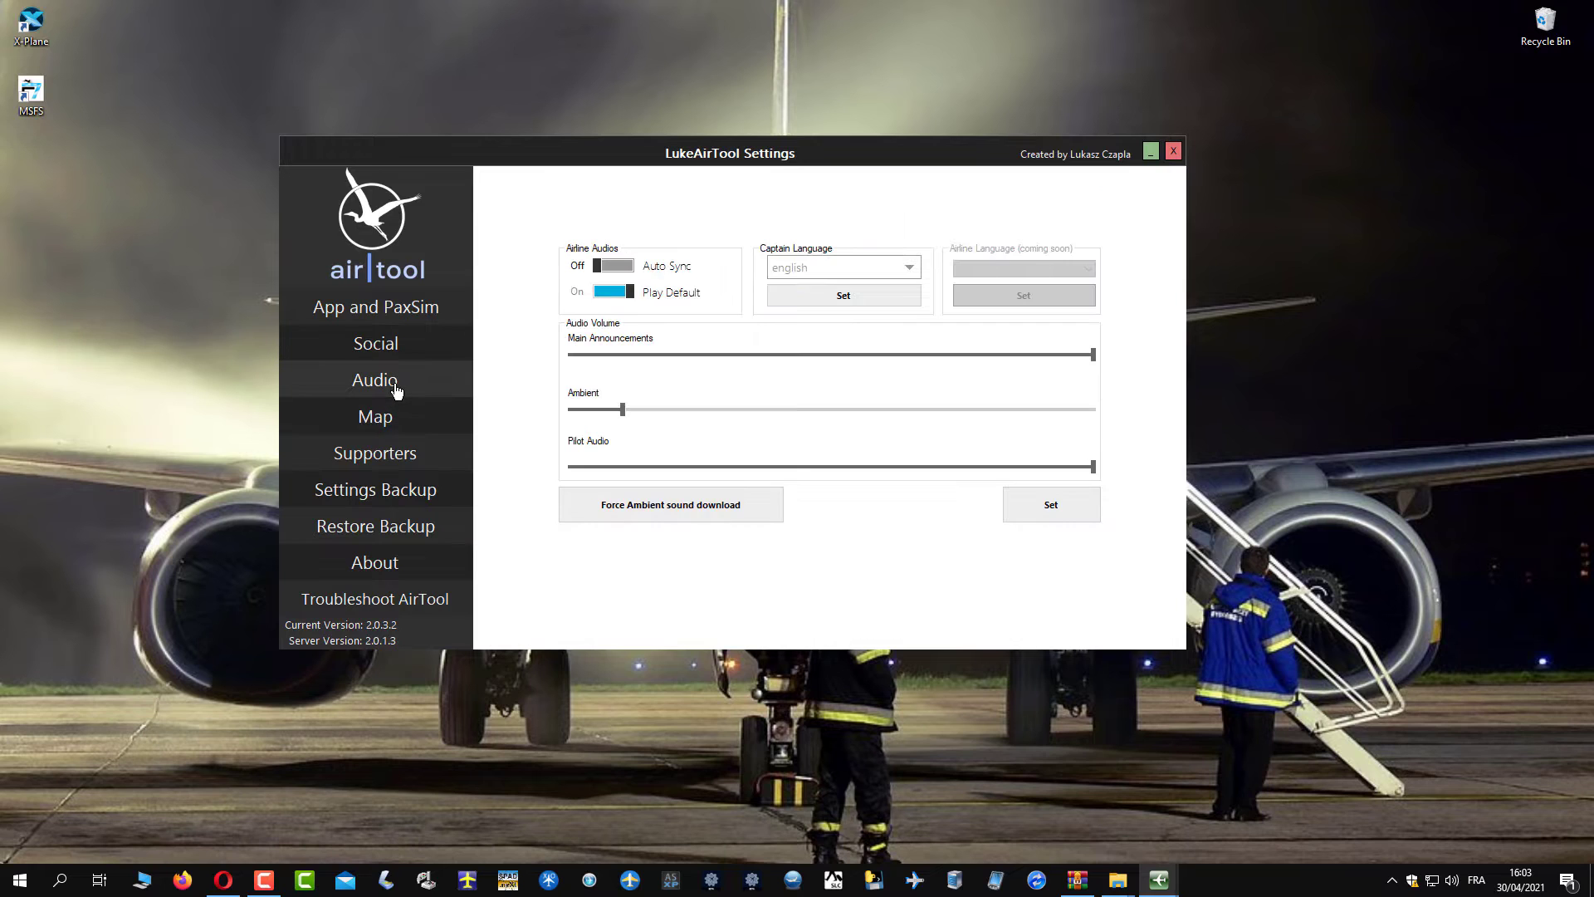
left_click(624, 267)
left_click(619, 270)
left_click(909, 268)
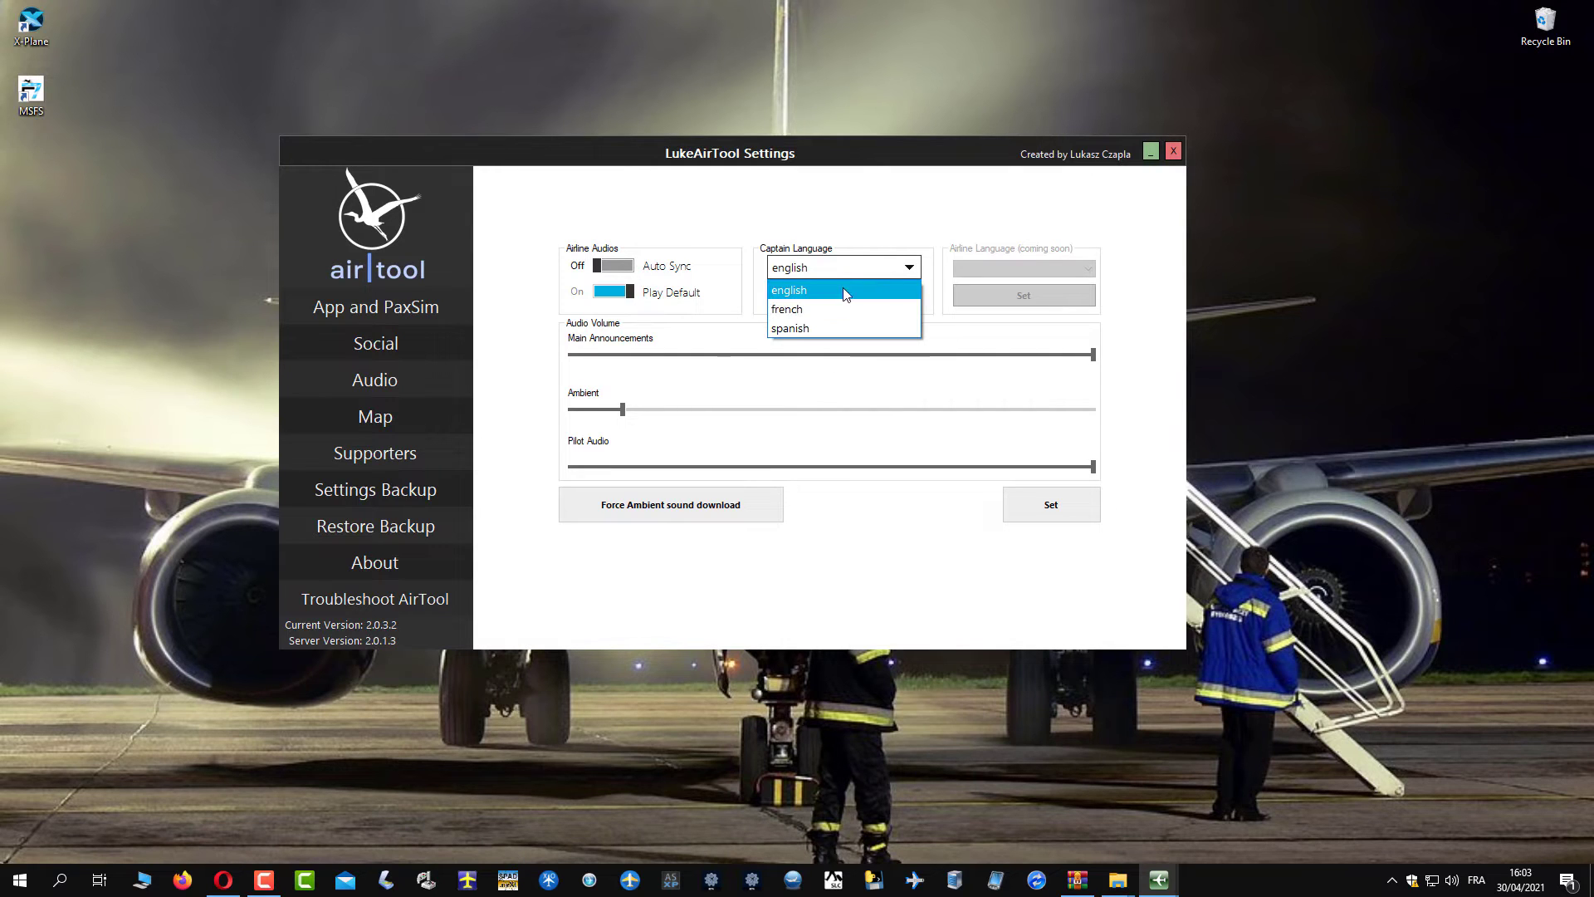
left_click(828, 316)
left_click(859, 300)
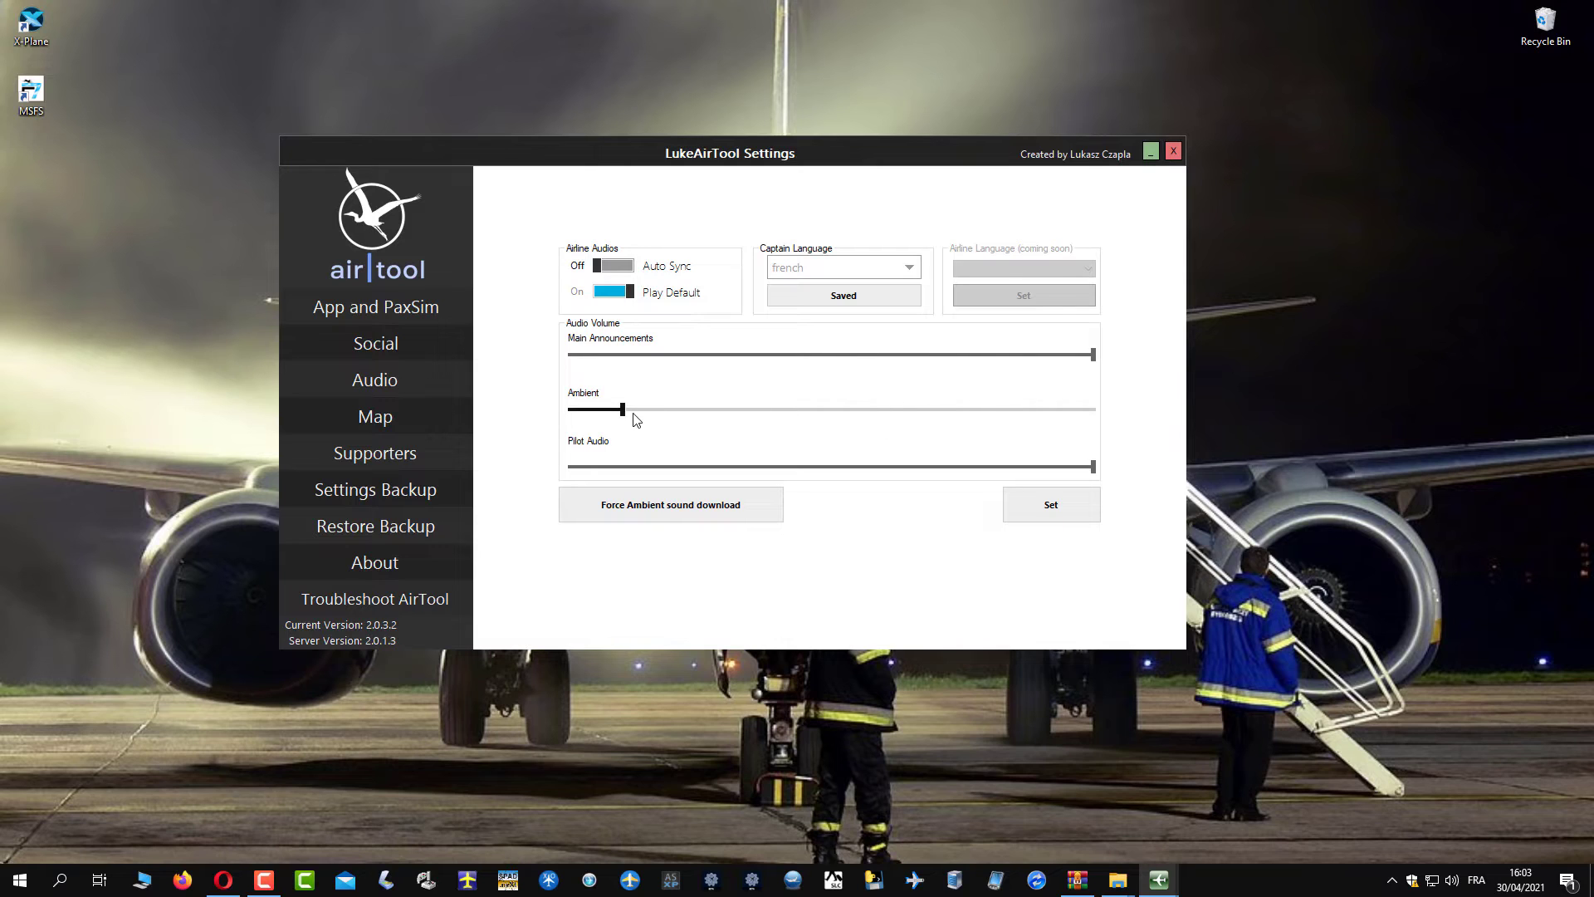
left_click_drag(627, 418, 716, 418)
left_click(1025, 507)
In the map settings, try OpenStreetMaps as the map provider, check the map data choices, and restore Google Maps
left_click(392, 420)
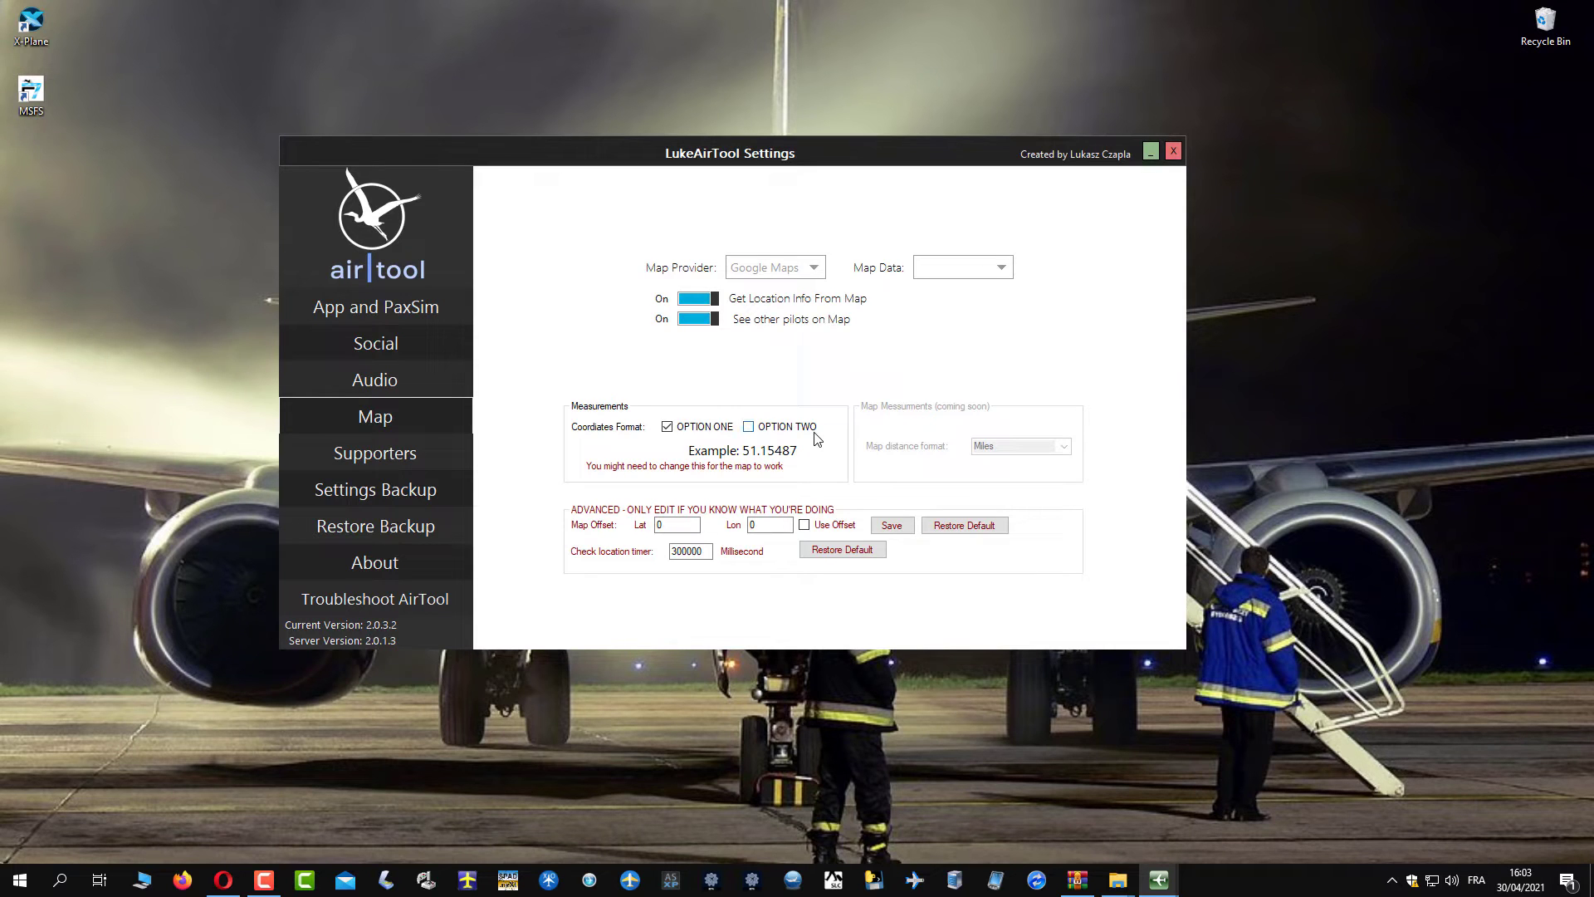
left_click(781, 269)
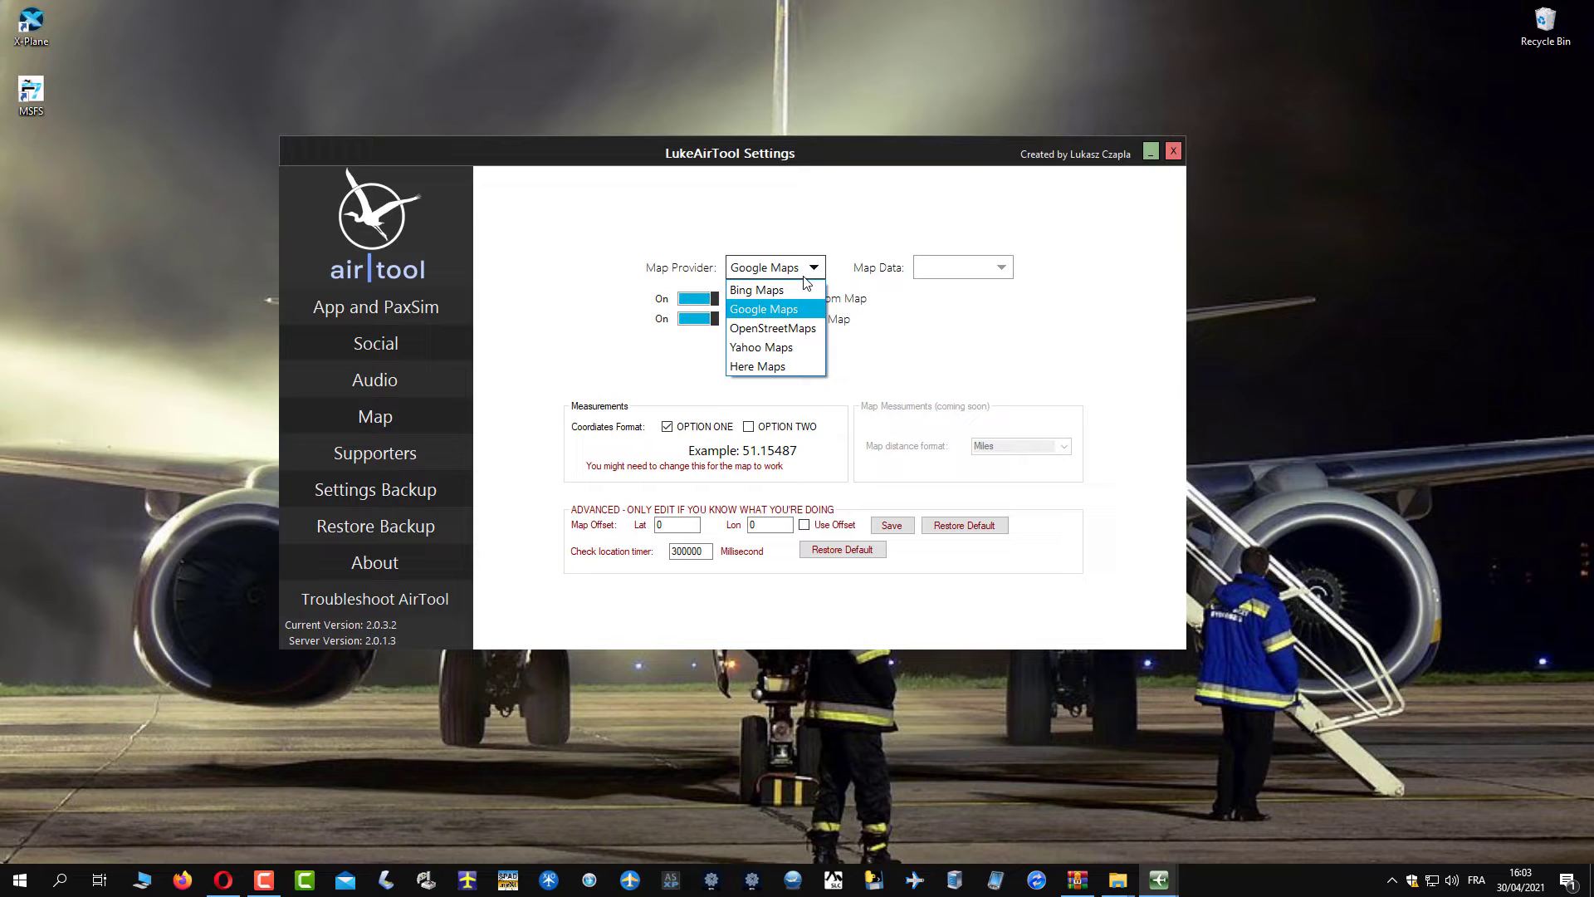
left_click(797, 328)
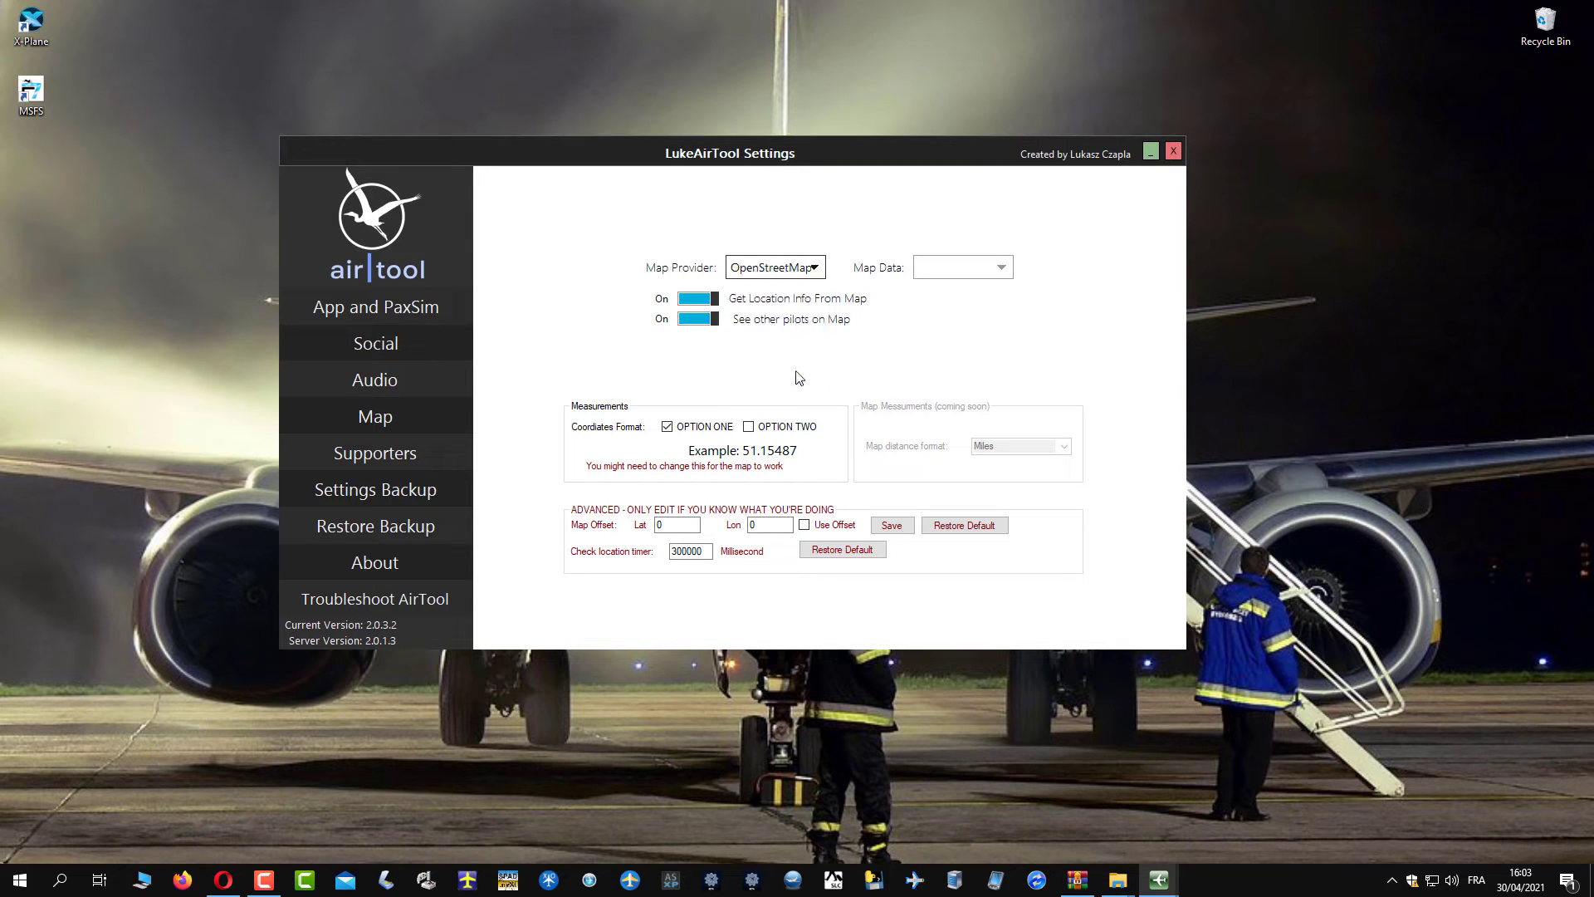
left_click(968, 269)
left_click(1001, 267)
left_click(769, 276)
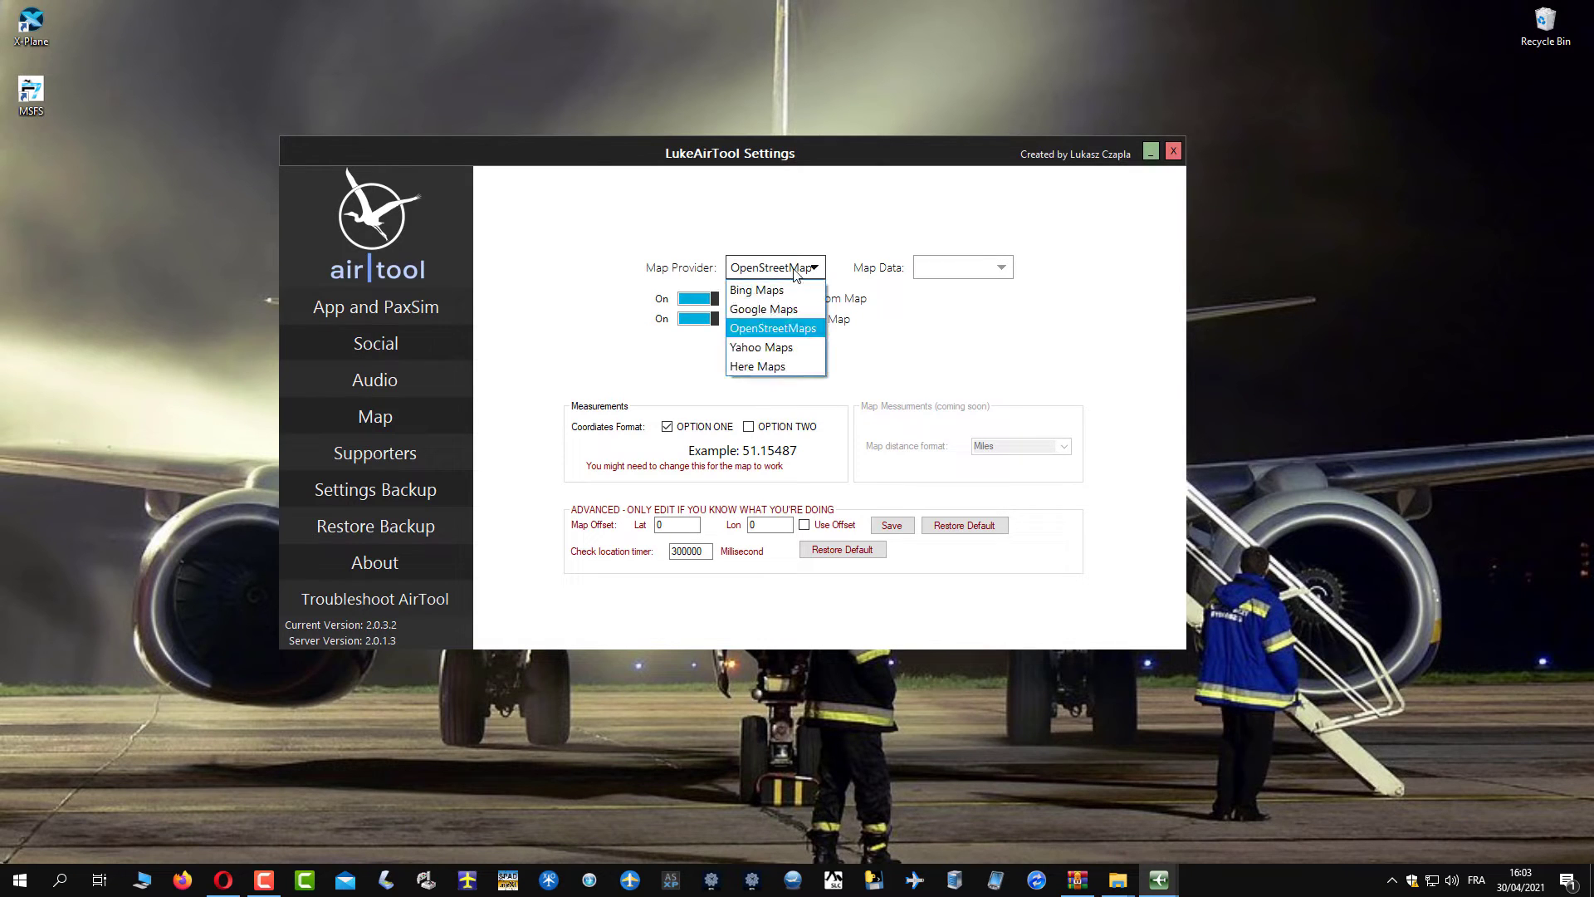
left_click(797, 306)
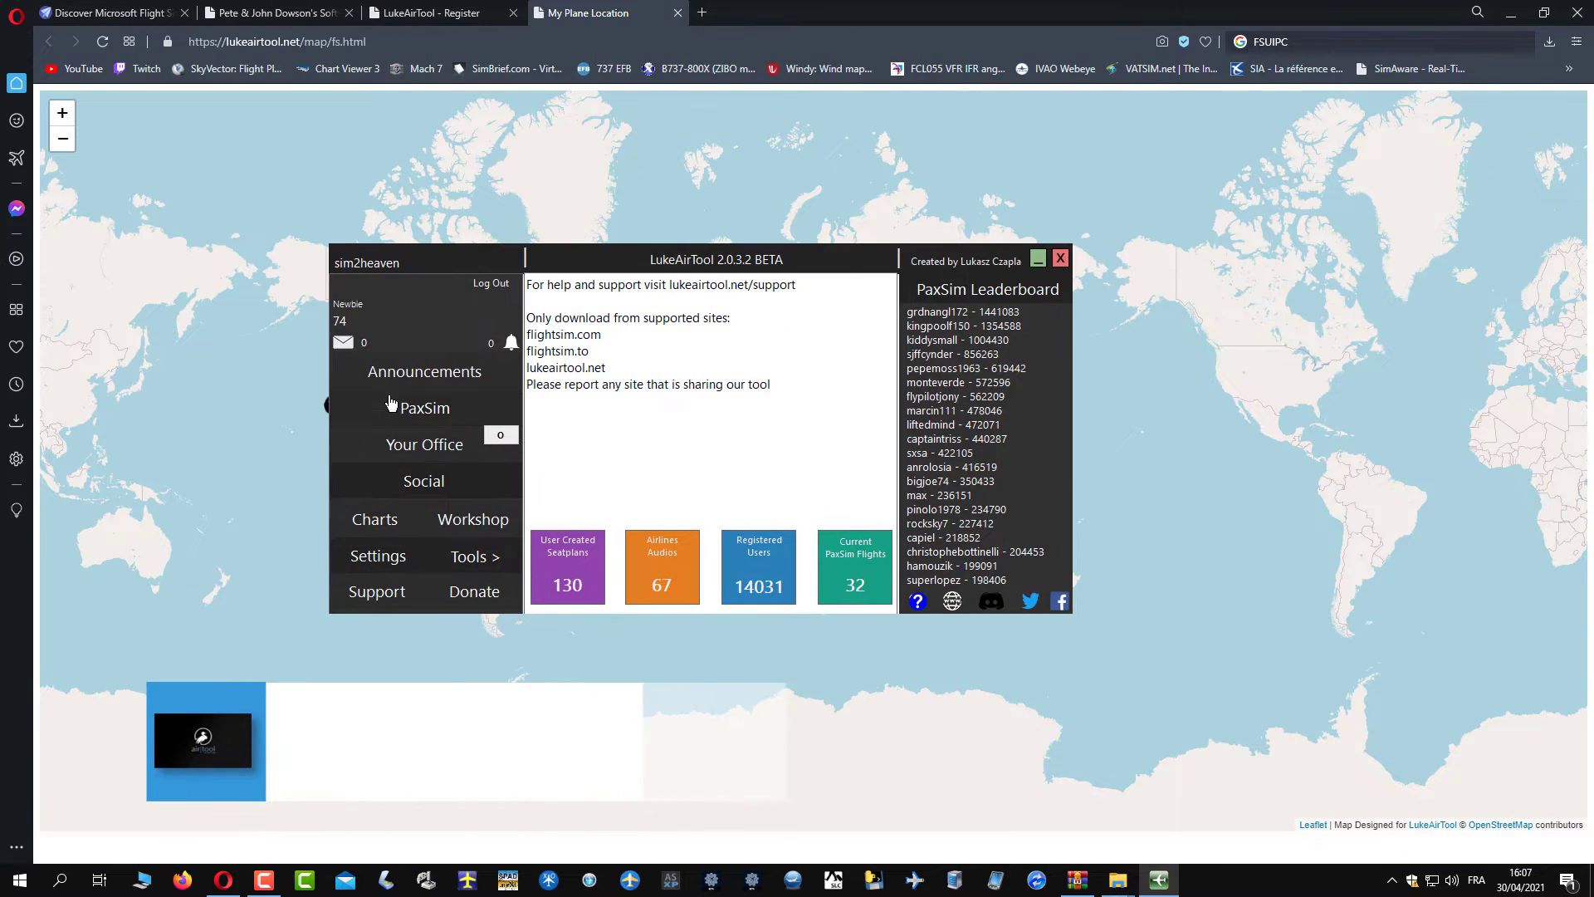
Open the PaxSim flight setup, move its window toward the middle of the screen, and launch Microsoft Flight Simulator from the desktop
left_click(392, 405)
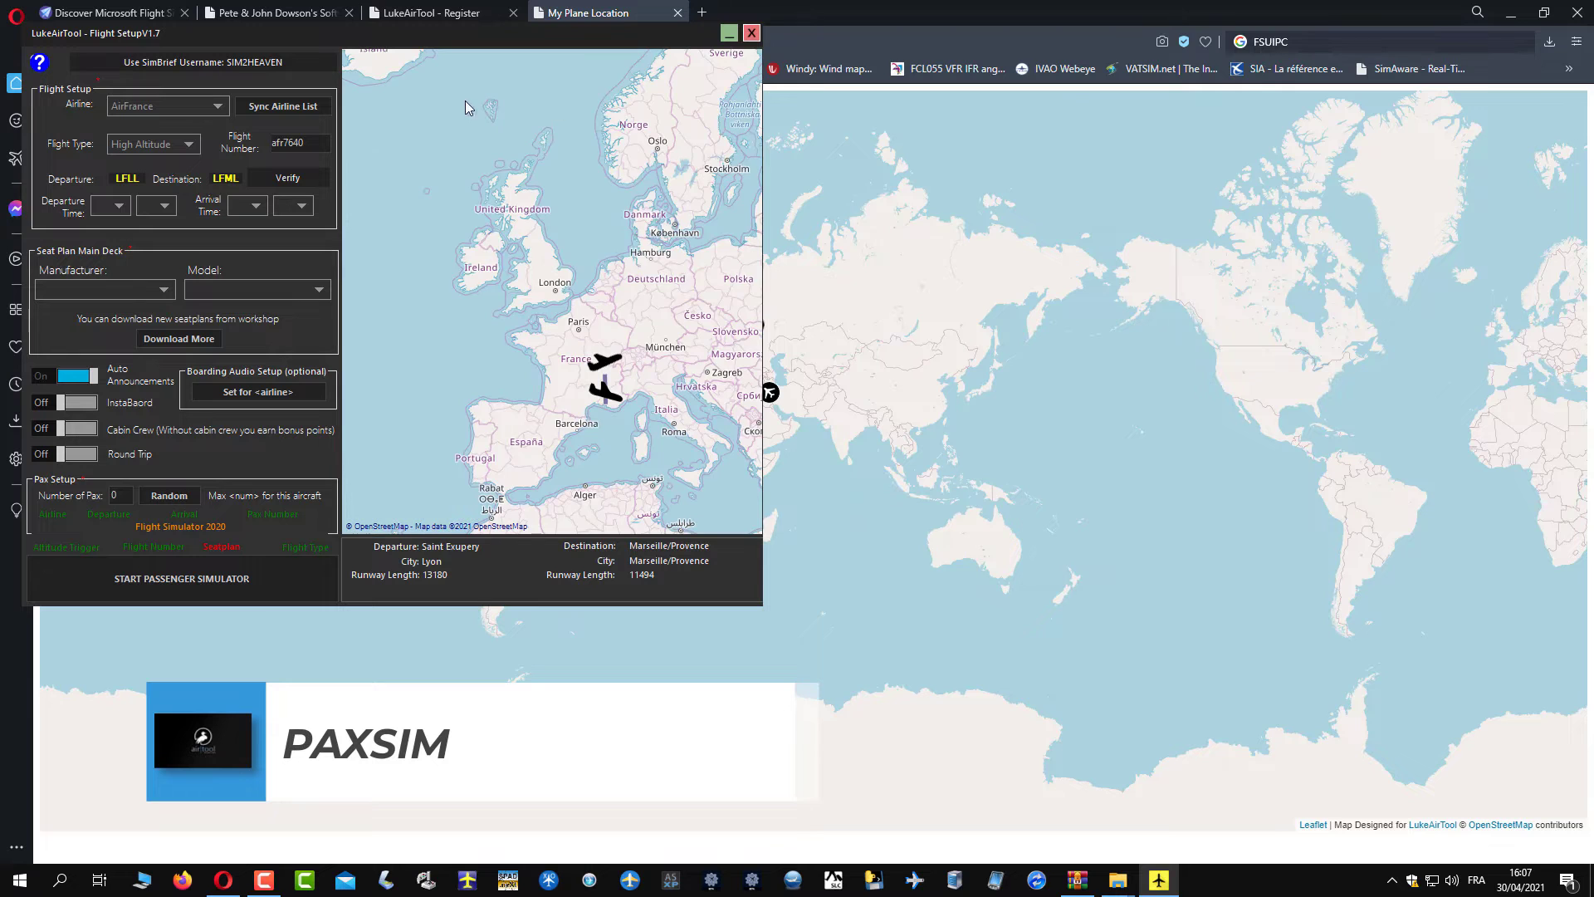
left_click_drag(332, 40, 578, 233)
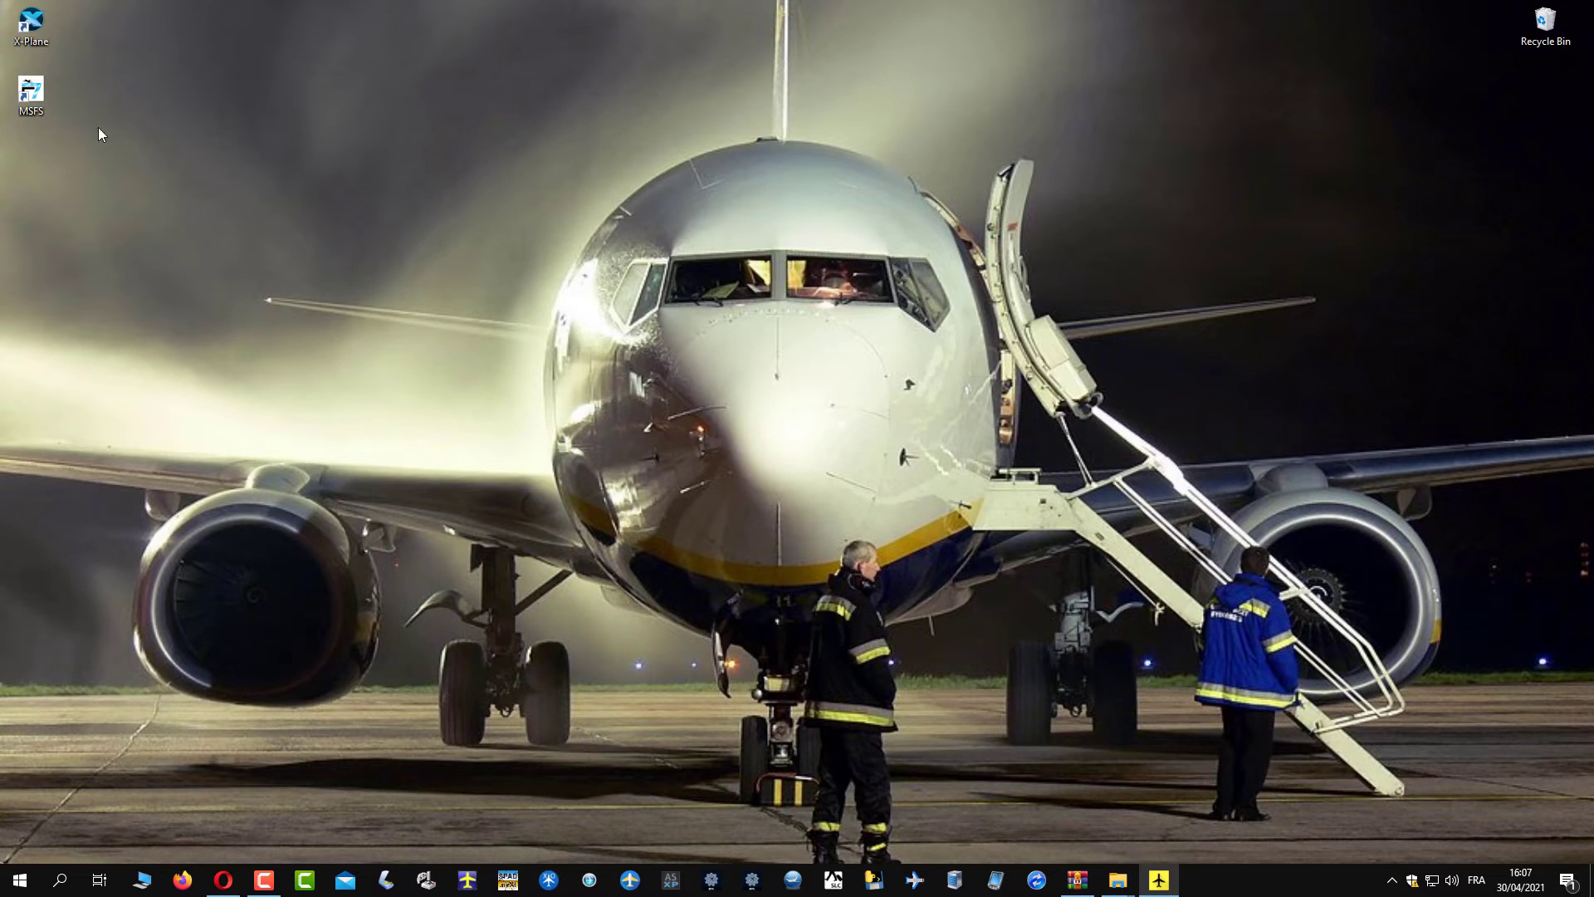
double_click(42, 93)
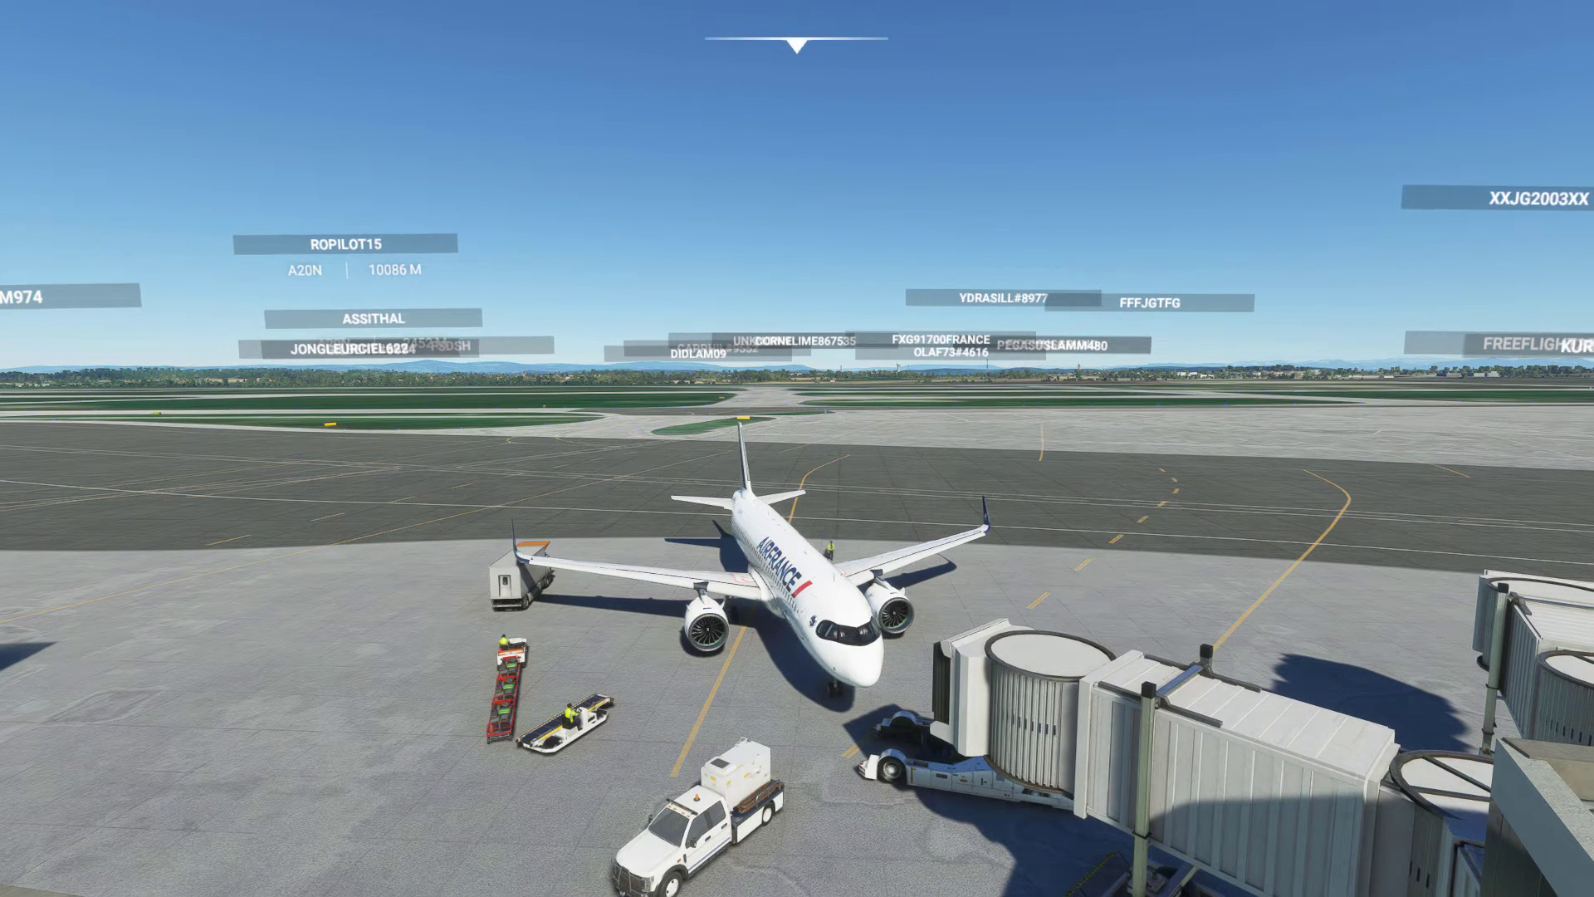
Switch to SimBrief's new flight form, complete the arrival airport as LFKJ, and set the airframe to N320SB - A320-200 with 147 passengers
key("alt+Tab")
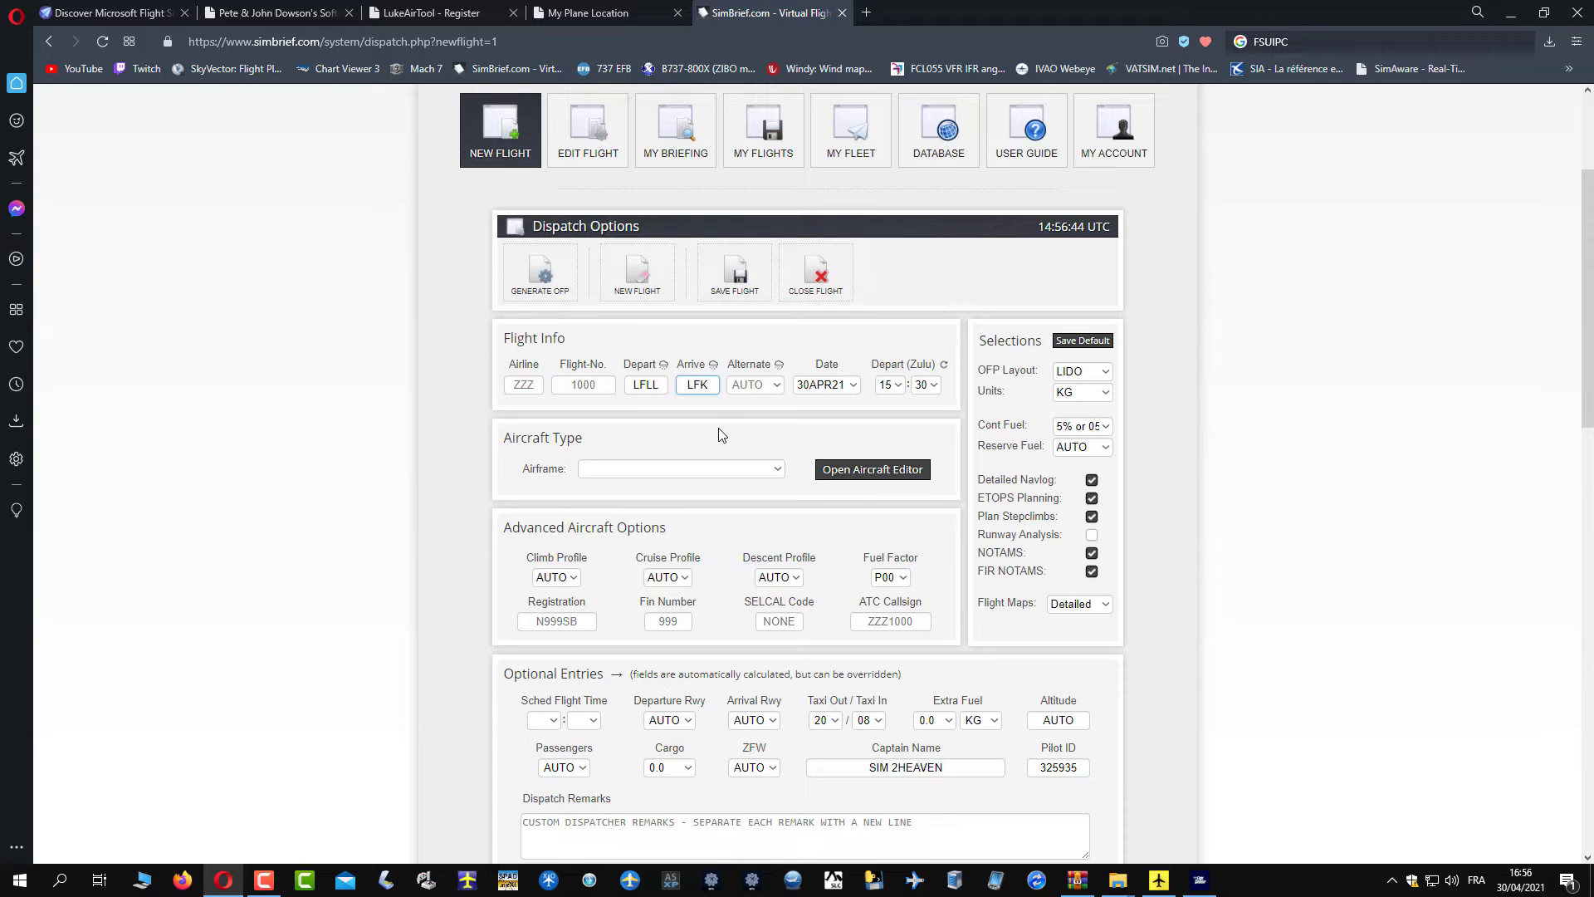
type("J")
left_click(689, 468)
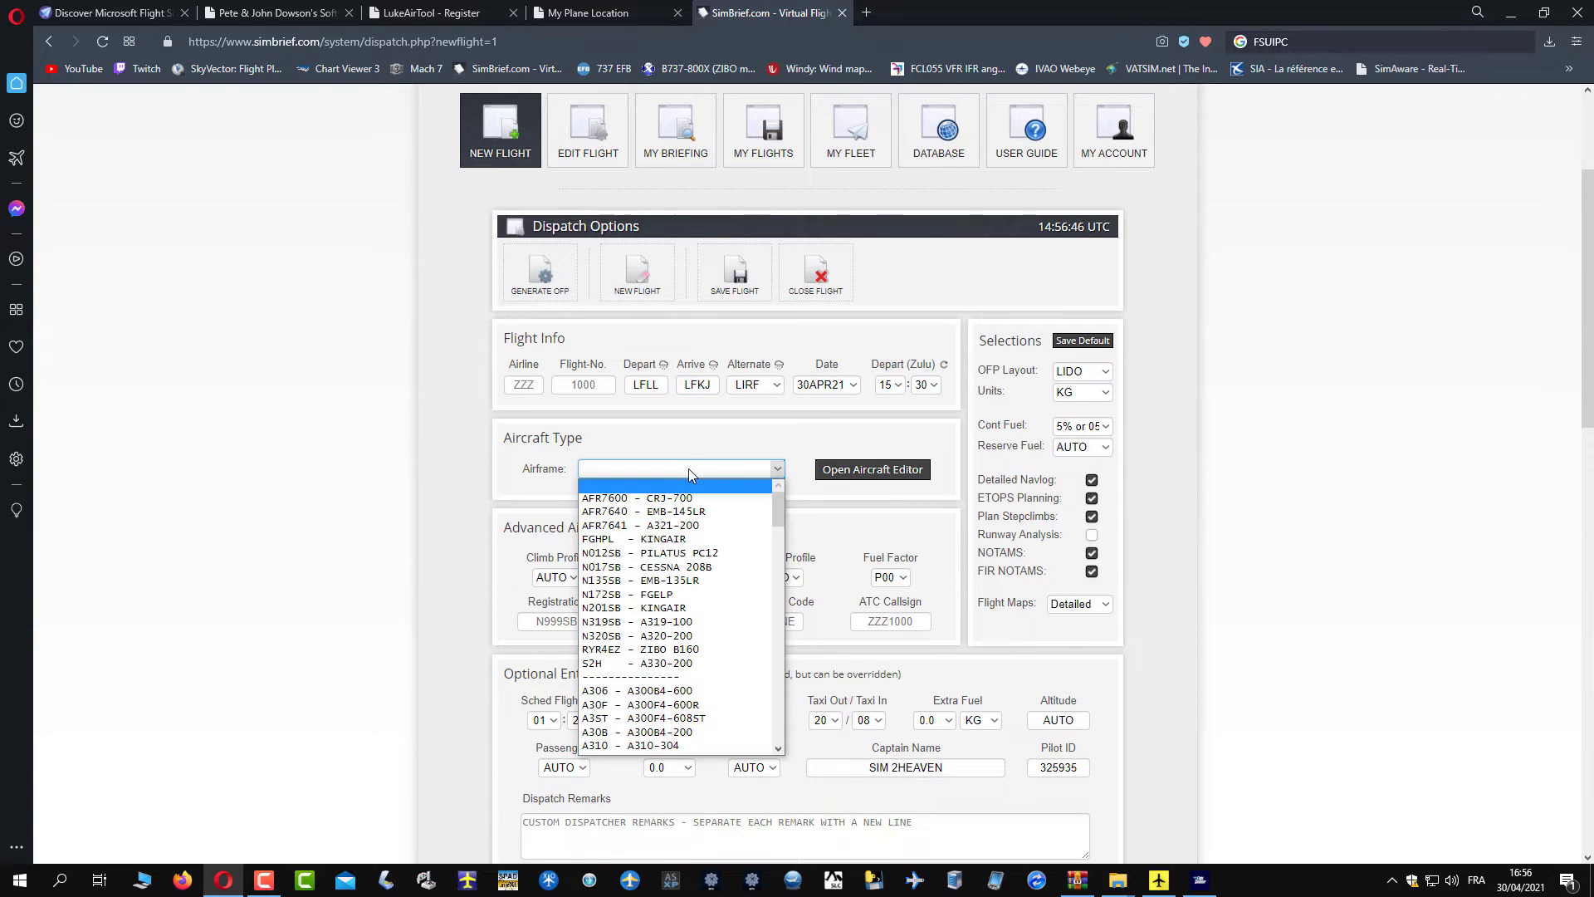
left_click(689, 635)
scroll(399, 544, "down", 2)
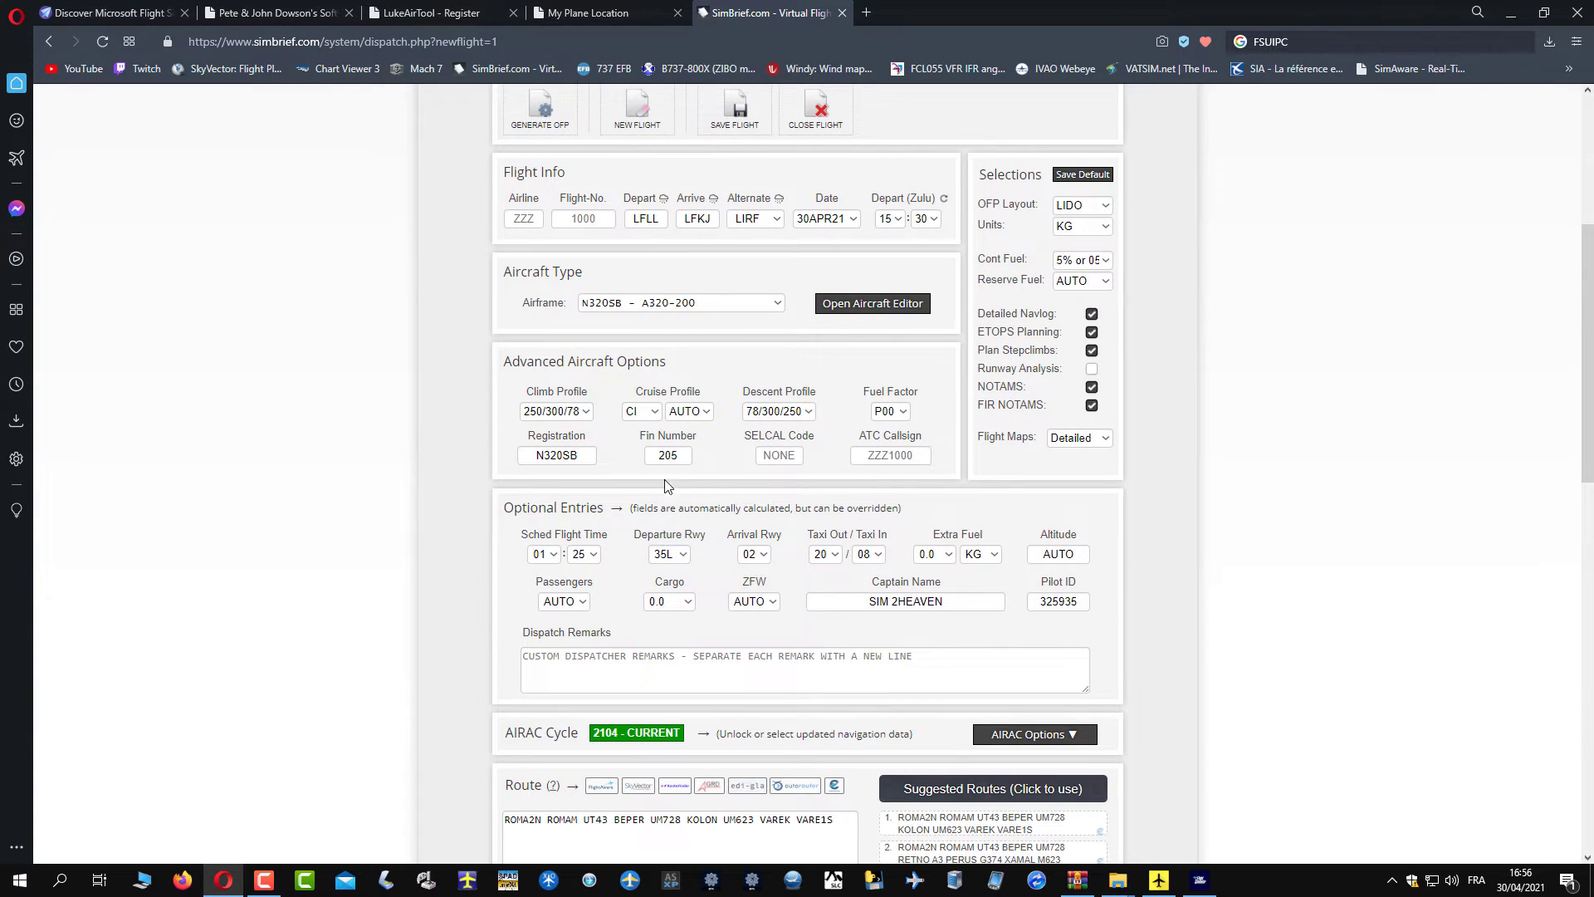
left_click(575, 601)
scroll(564, 498, "down", 20)
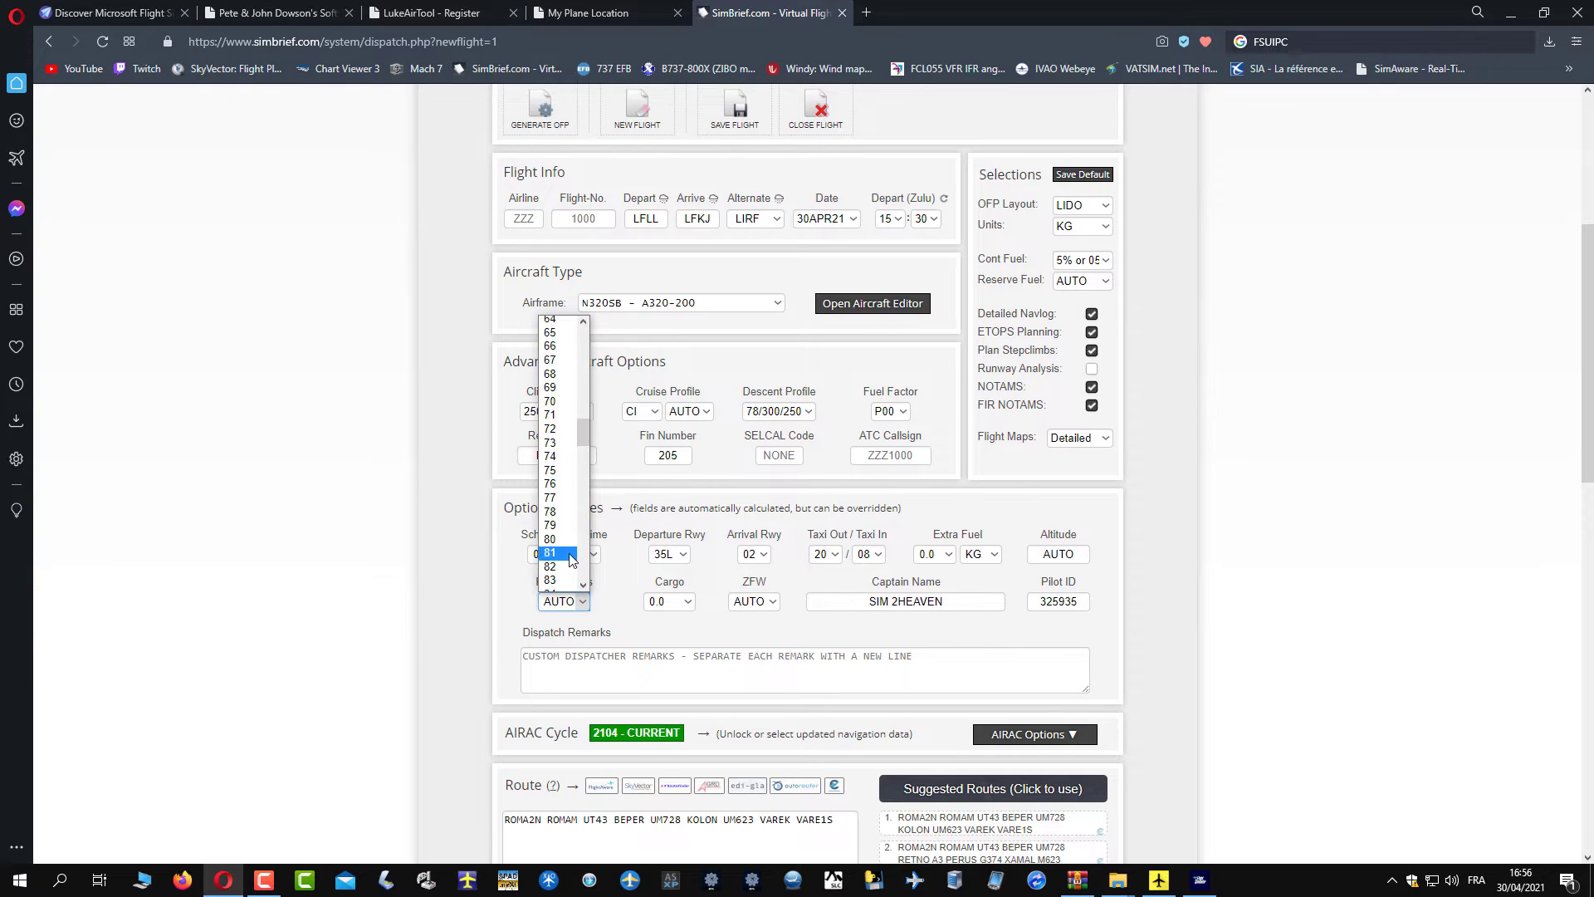
left_click(559, 371)
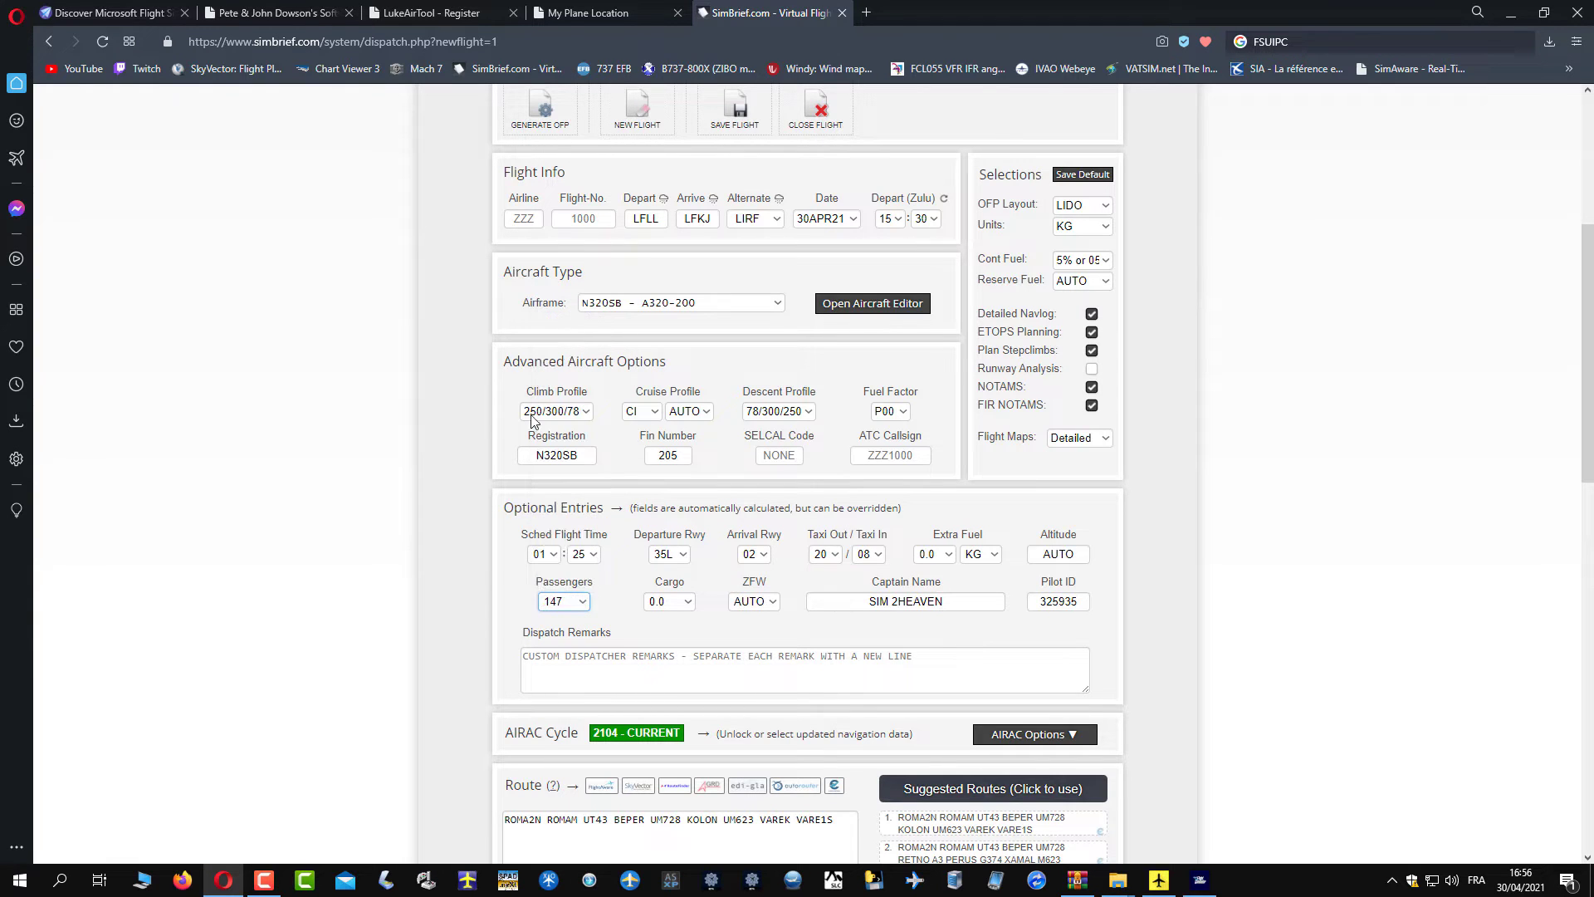
Check the planned route and generate the operational flight plan (OFP) for the LFLL to LFKJ flight
scroll(455, 533, "down", 4)
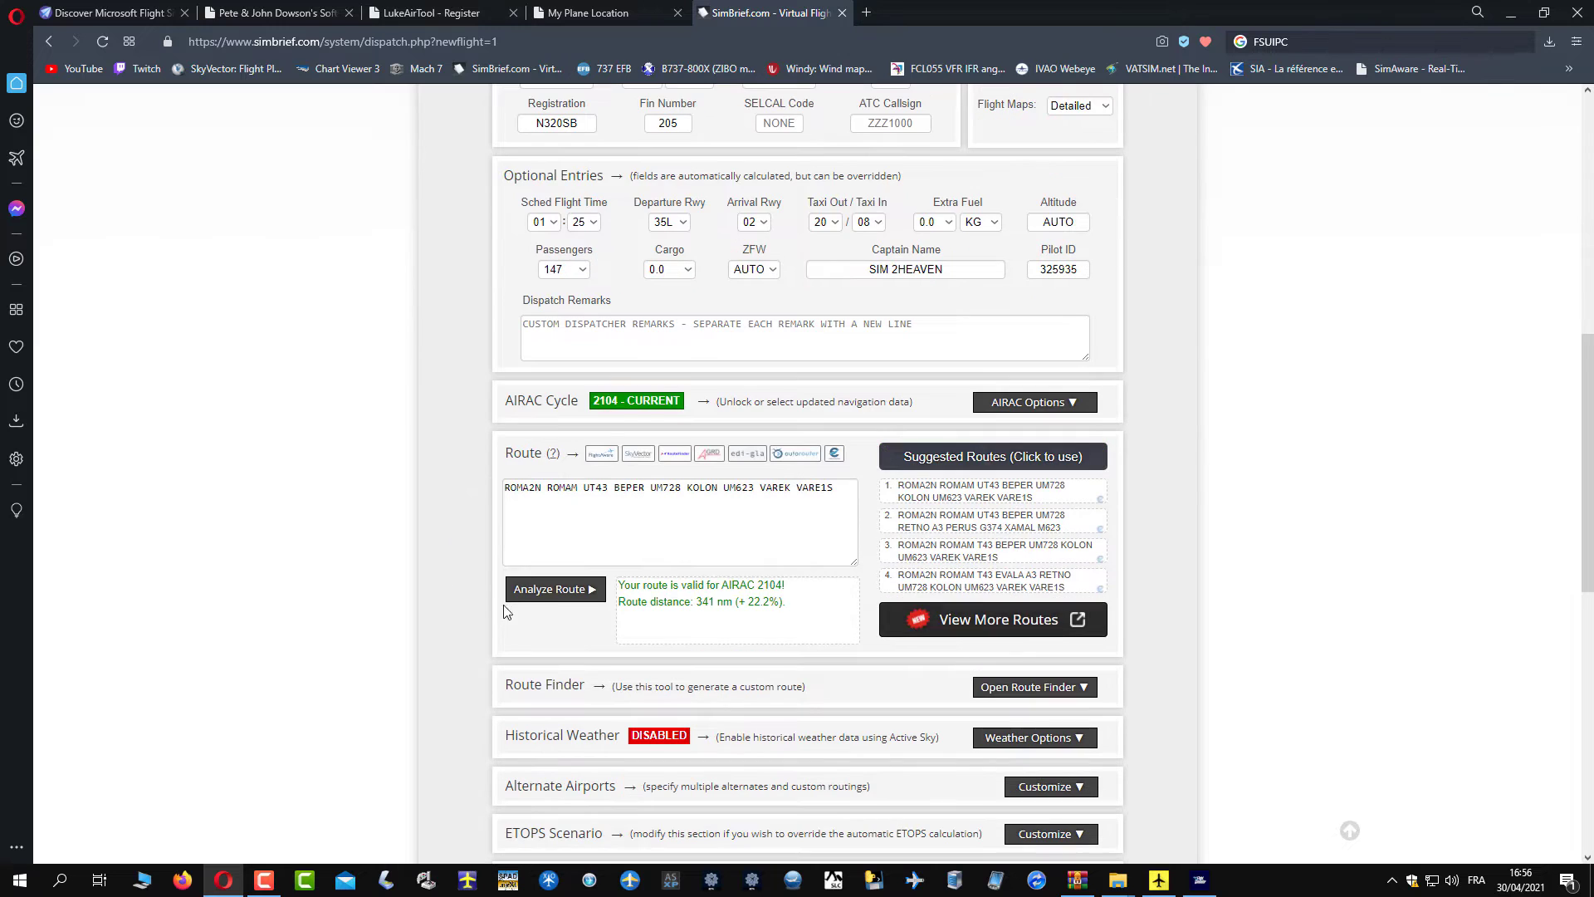
scroll(498, 589, "up", 4)
scroll(456, 583, "up", 4)
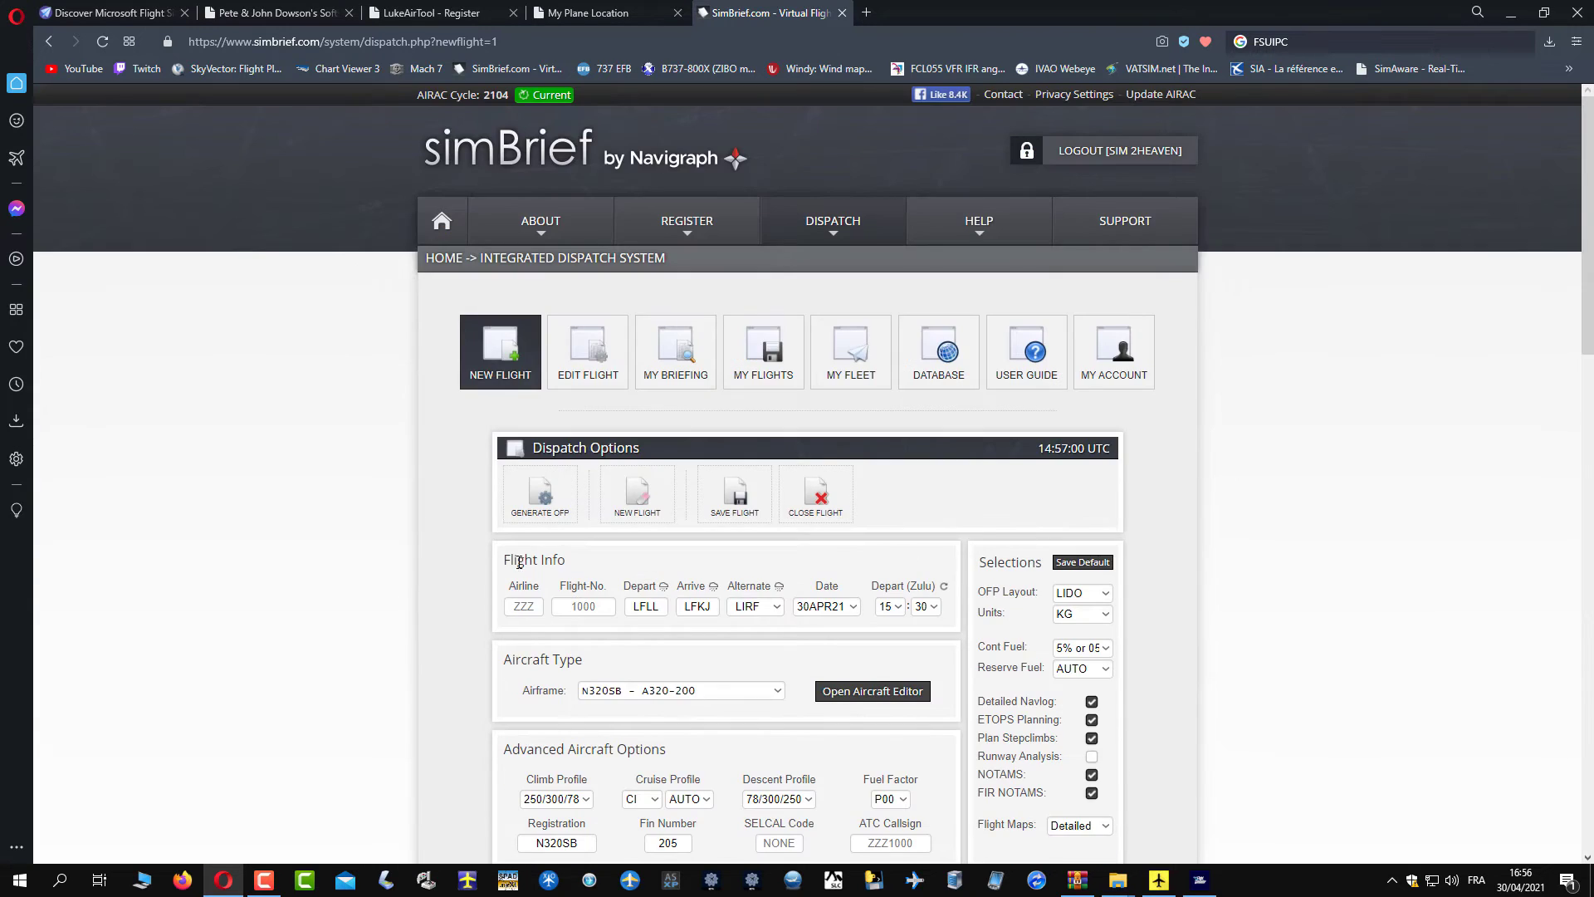
left_click(540, 494)
left_click(785, 526)
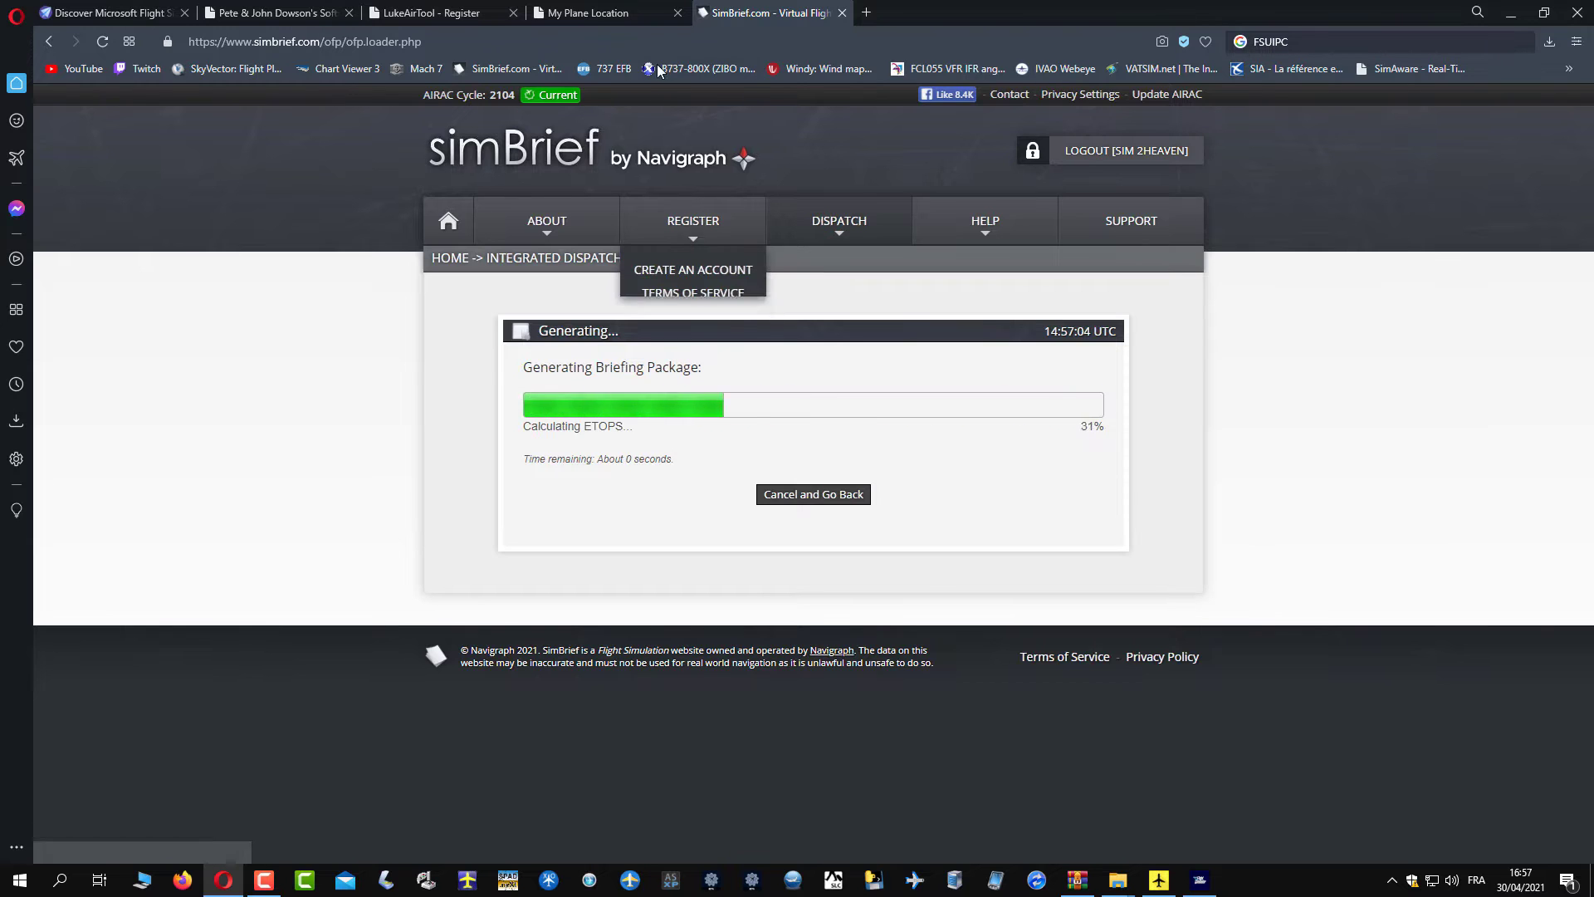
left_click(655, 20)
left_click(747, 13)
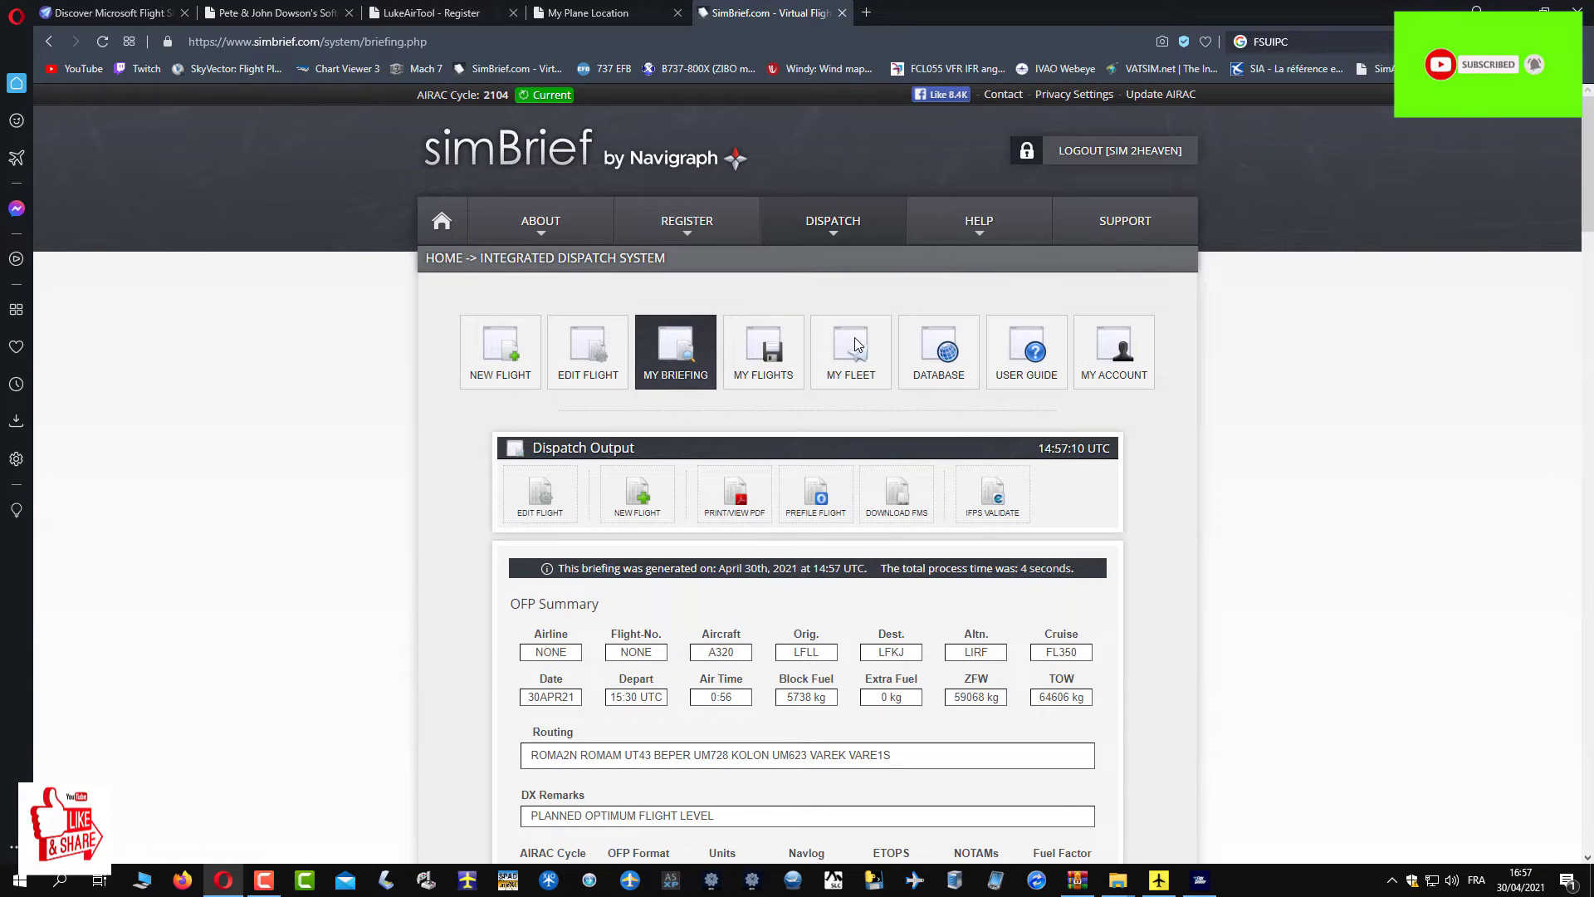
Review the briefing's summary and route map, switch back to Microsoft Flight Simulator, and import the SimBrief flight on the cockpit tablet
scroll(648, 629, "down", 3)
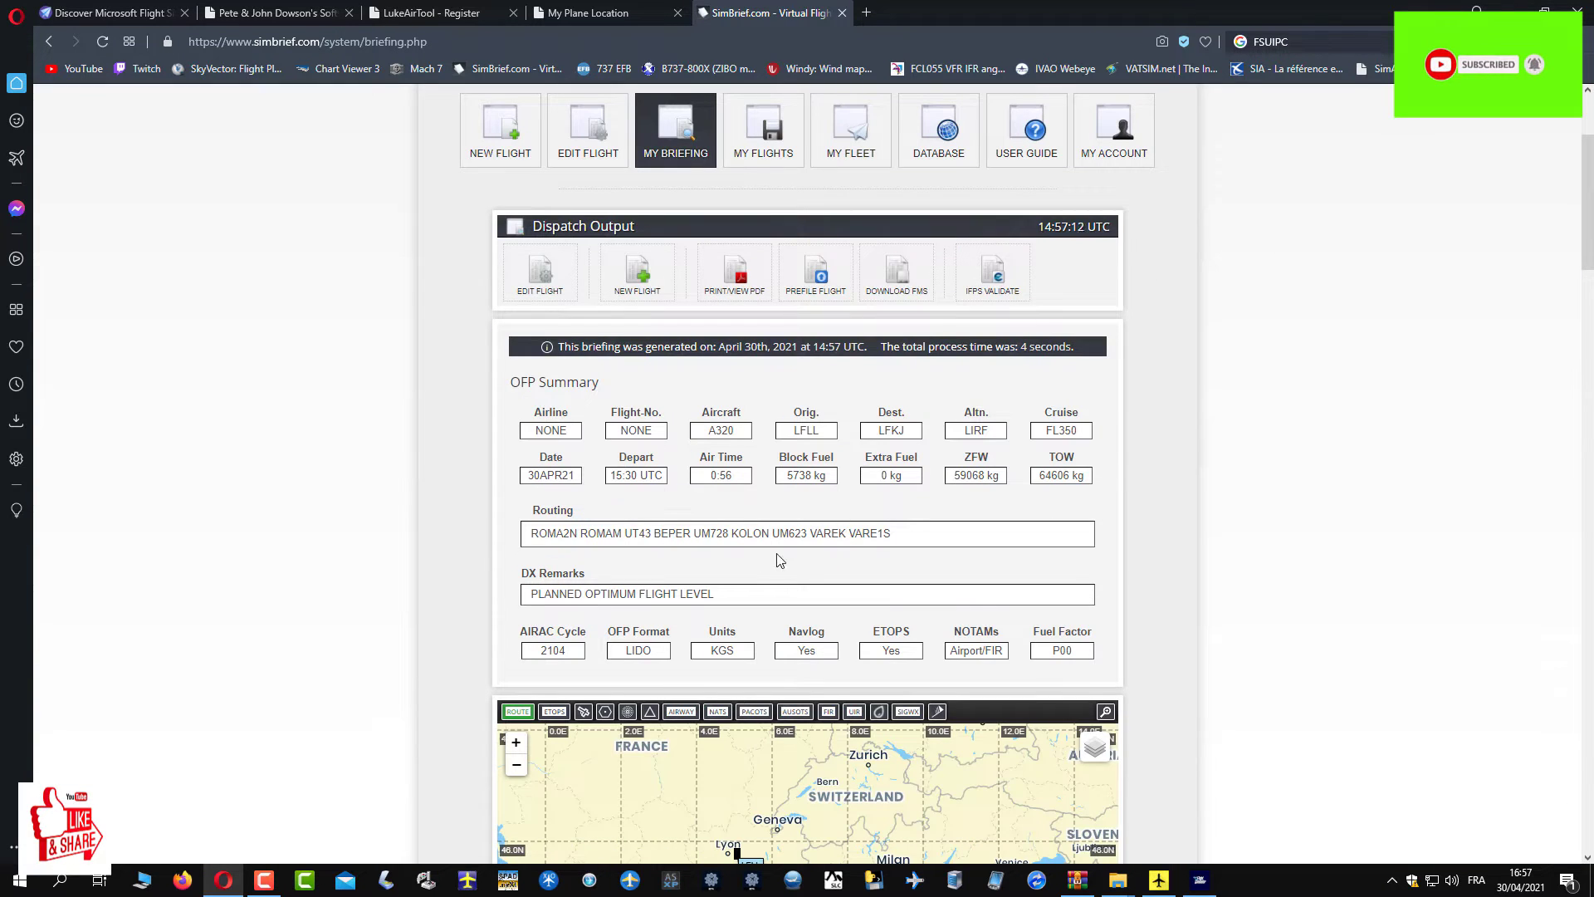
scroll(432, 551, "down", 4)
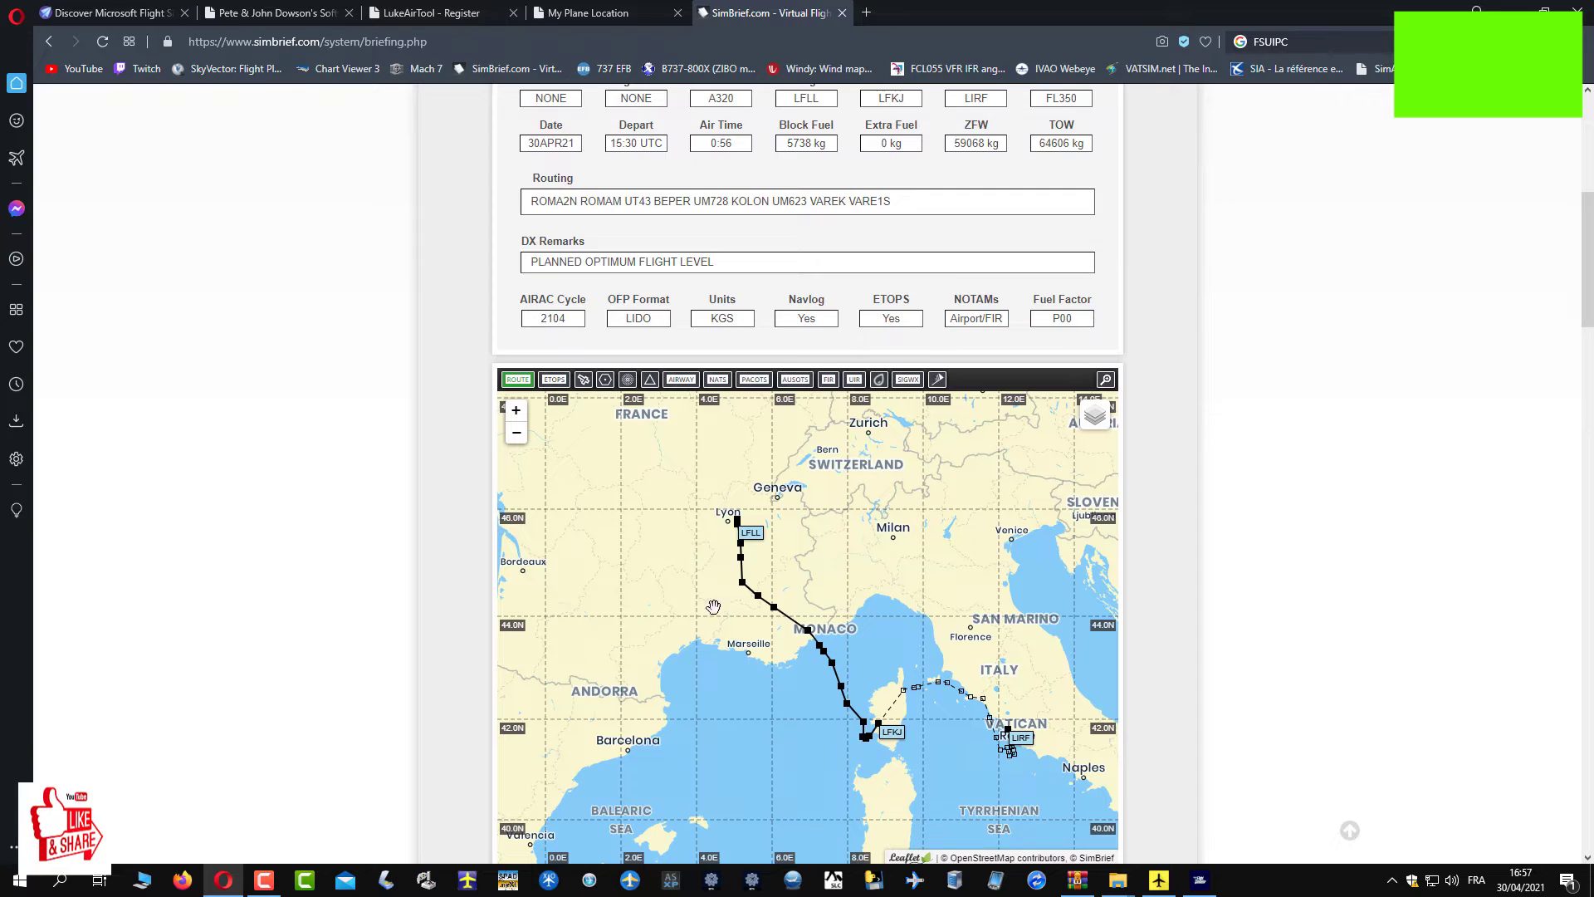
left_click_drag(996, 12, 231, 189)
key("alt+Tab")
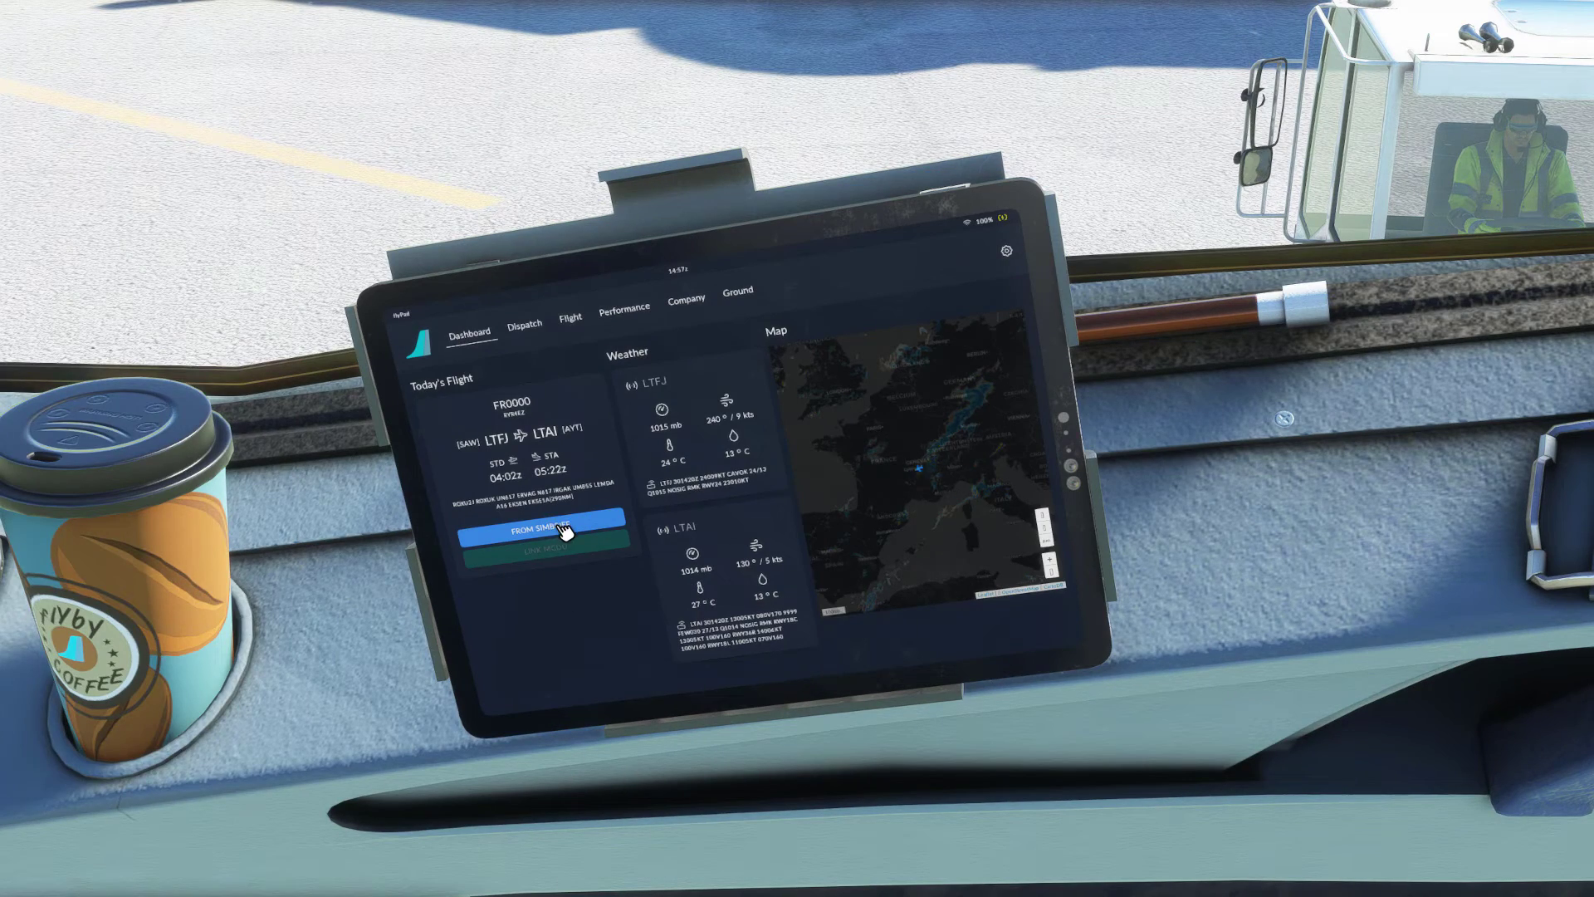
left_click(565, 530)
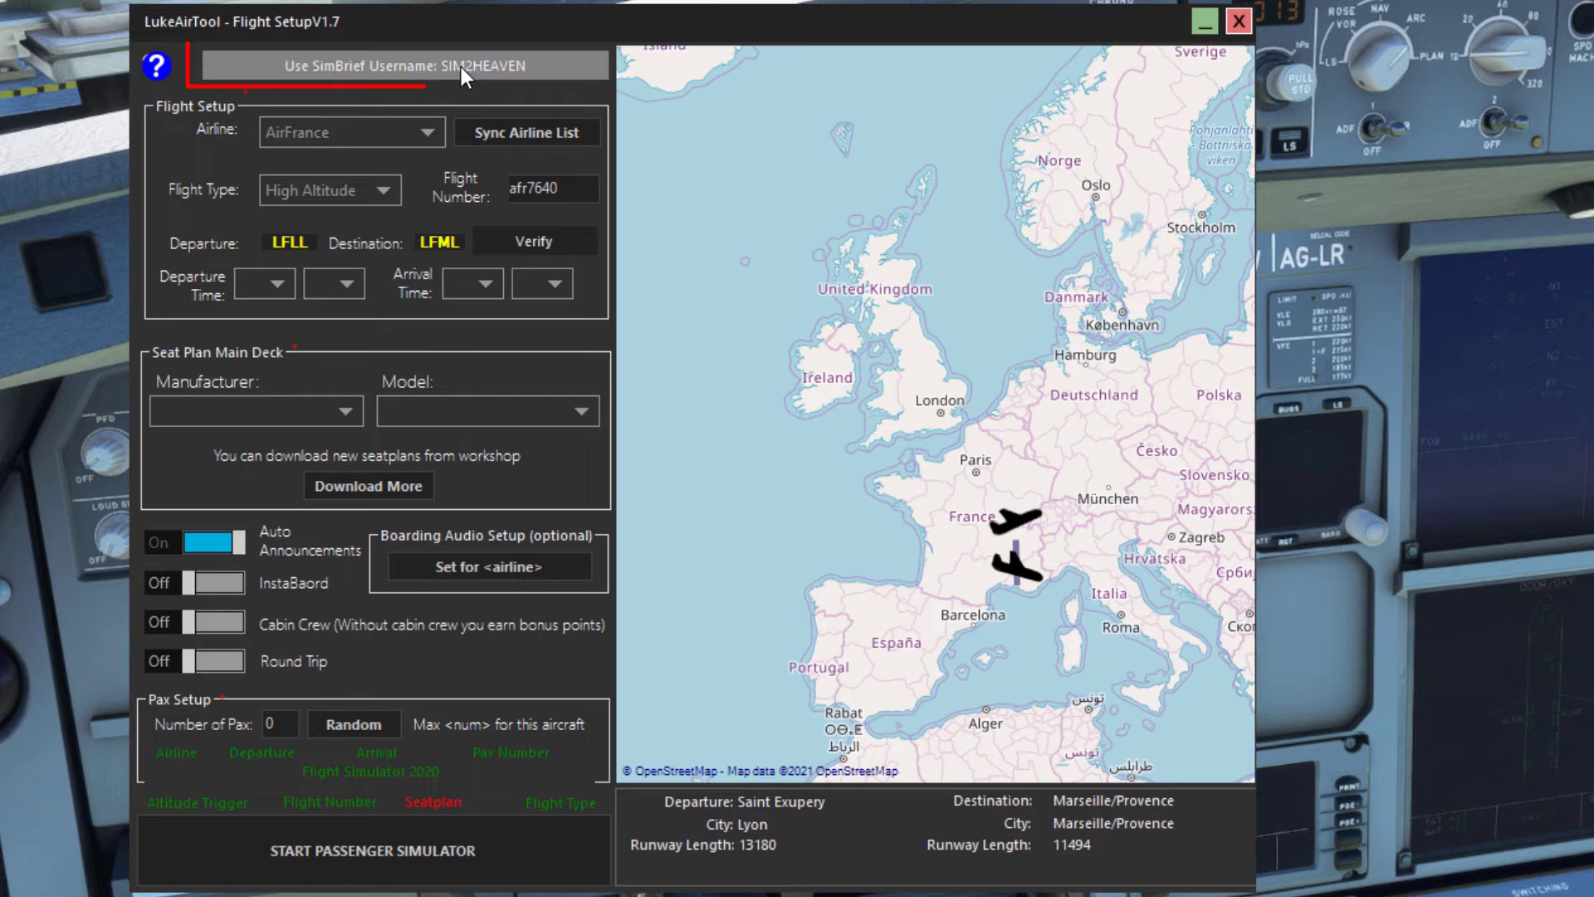
Load the flight from the SimBrief account into the PaxSim flight setup and set the flight number to AFR7640
left_click(461, 66)
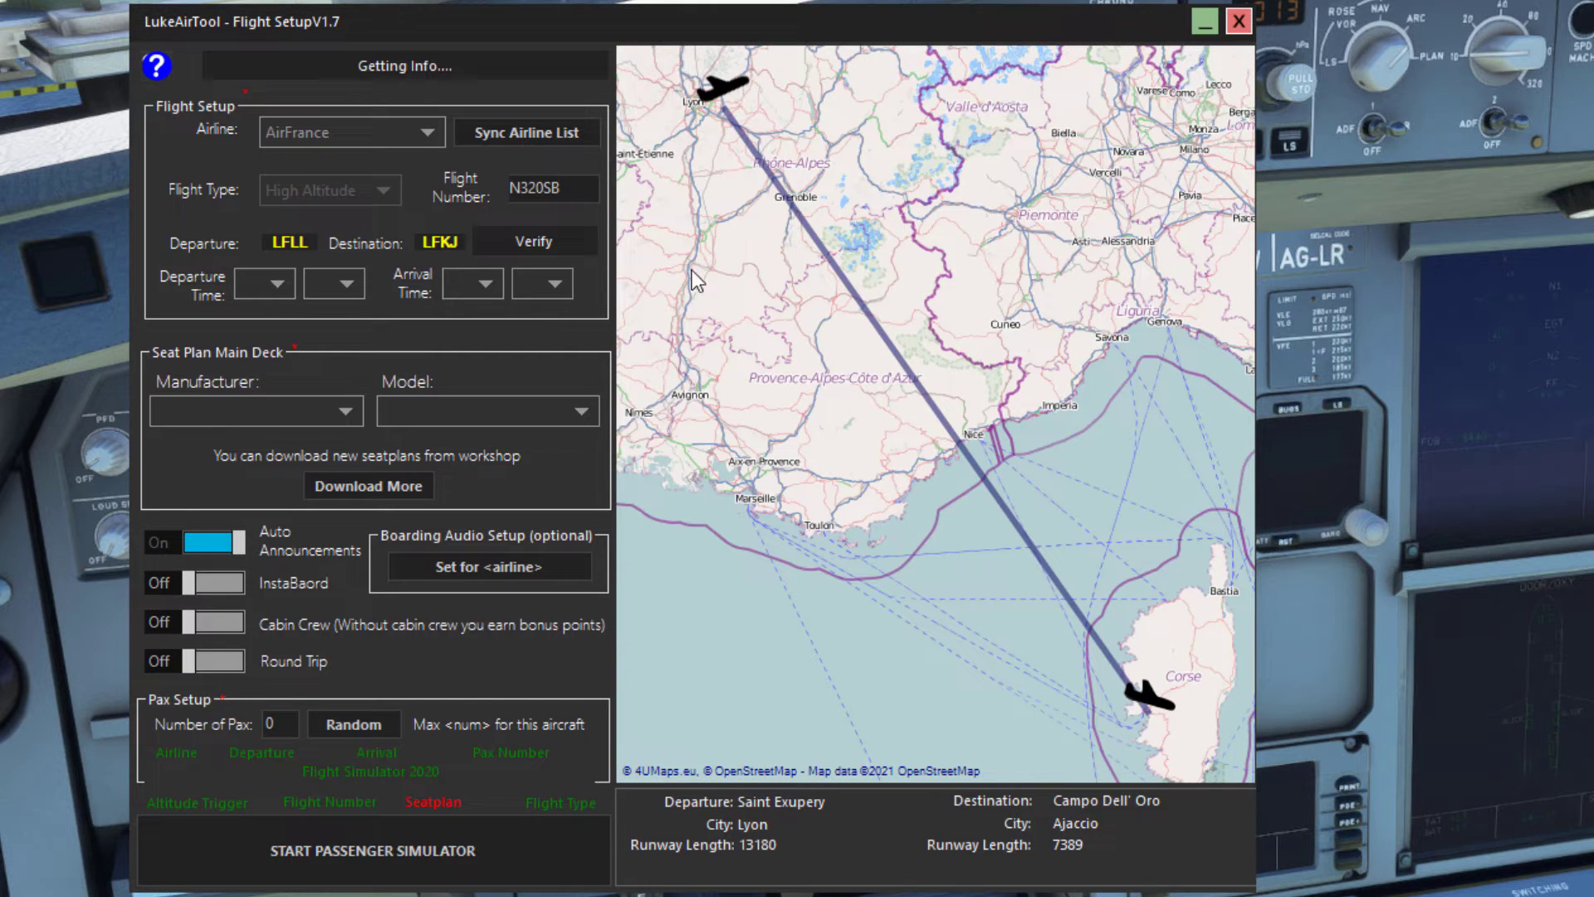
double_click(587, 191)
type("AFR7640")
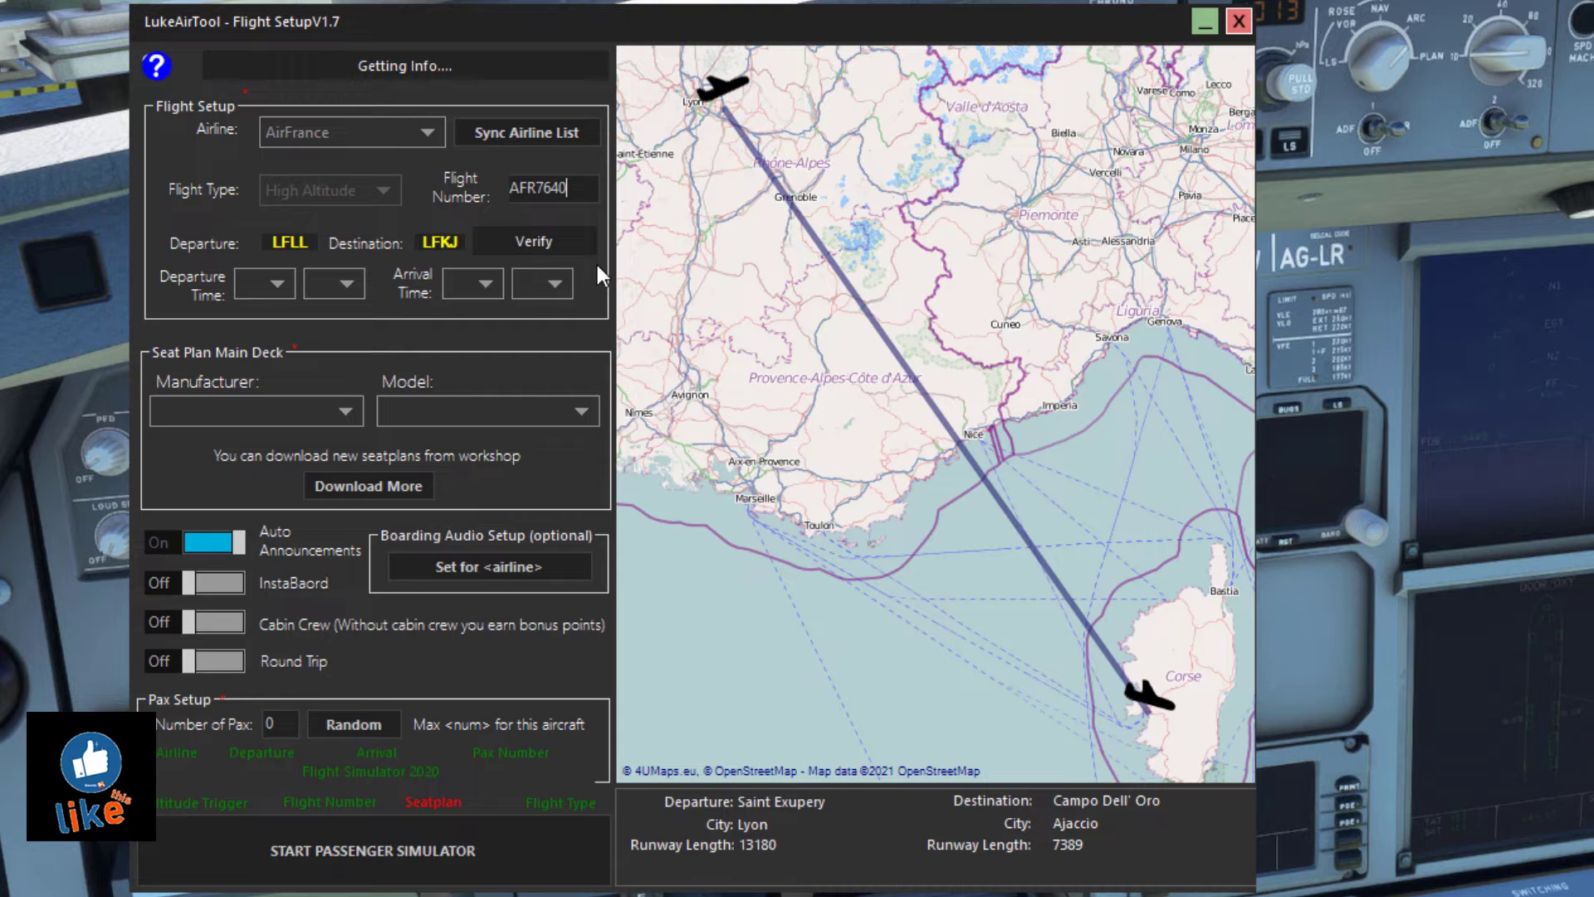
Set the departure time to 15:20 and the arrival hour to 16, and open the choices for the arrival minutes
left_click(276, 283)
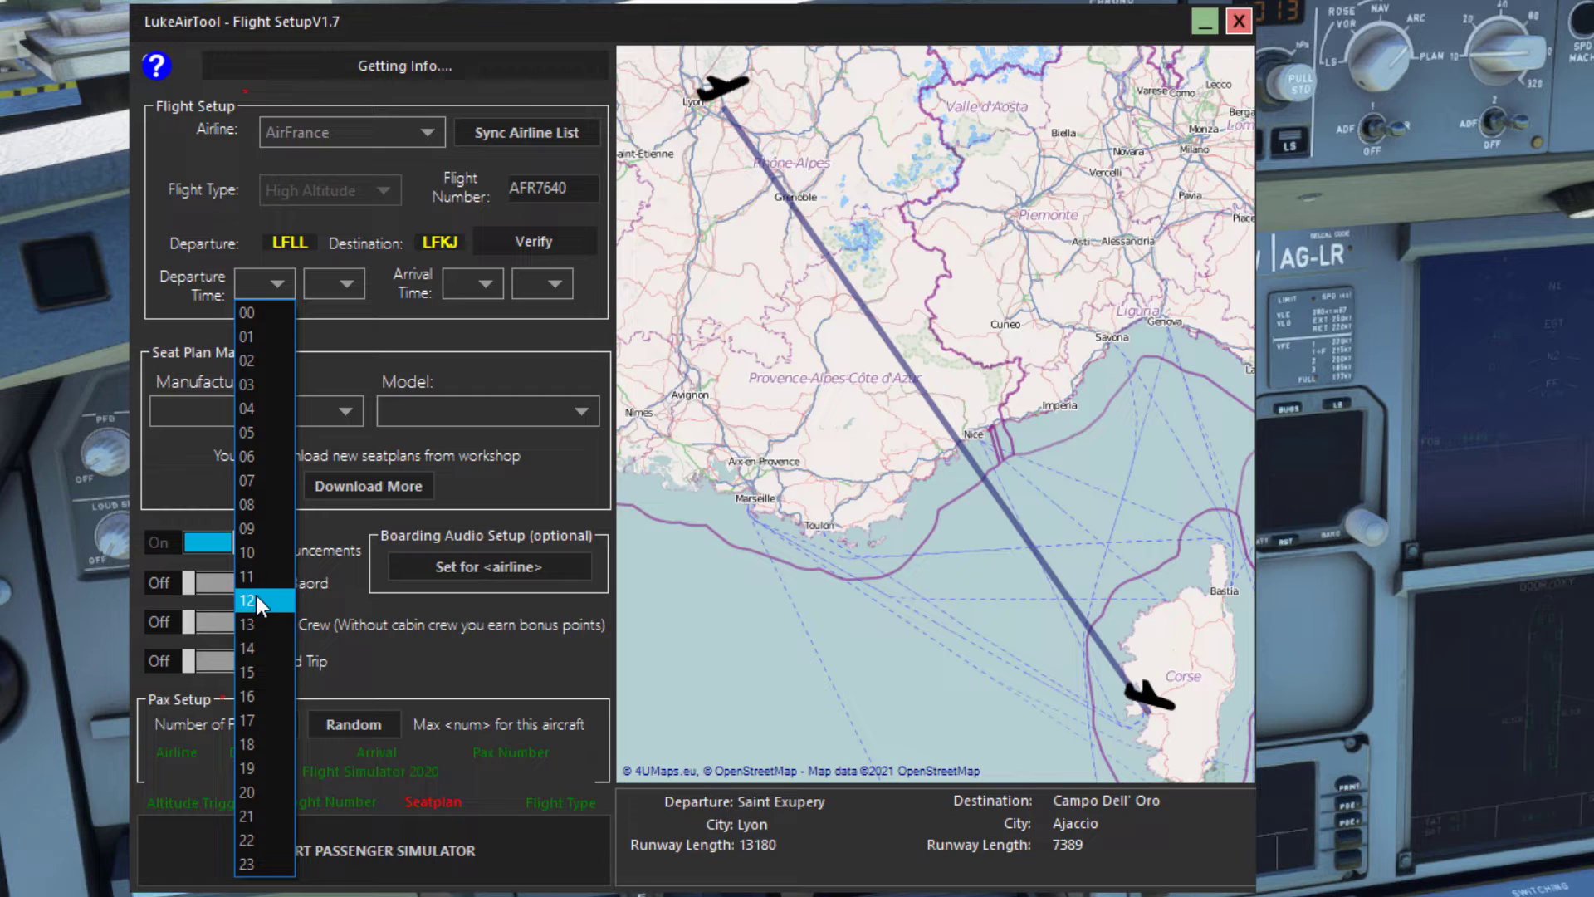
left_click(269, 673)
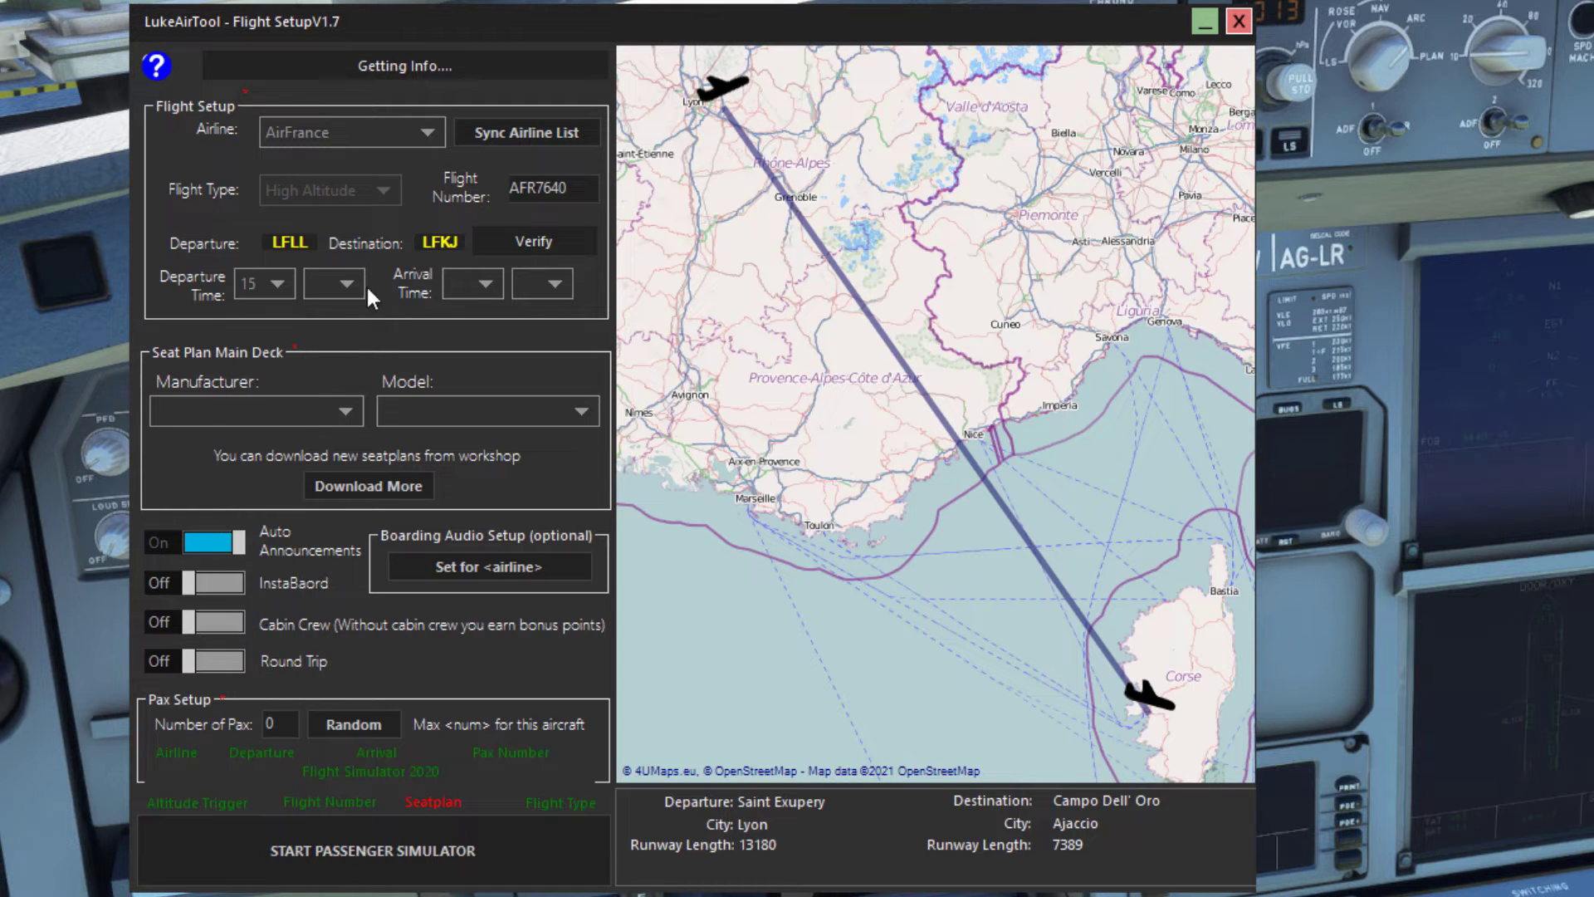
left_click(339, 281)
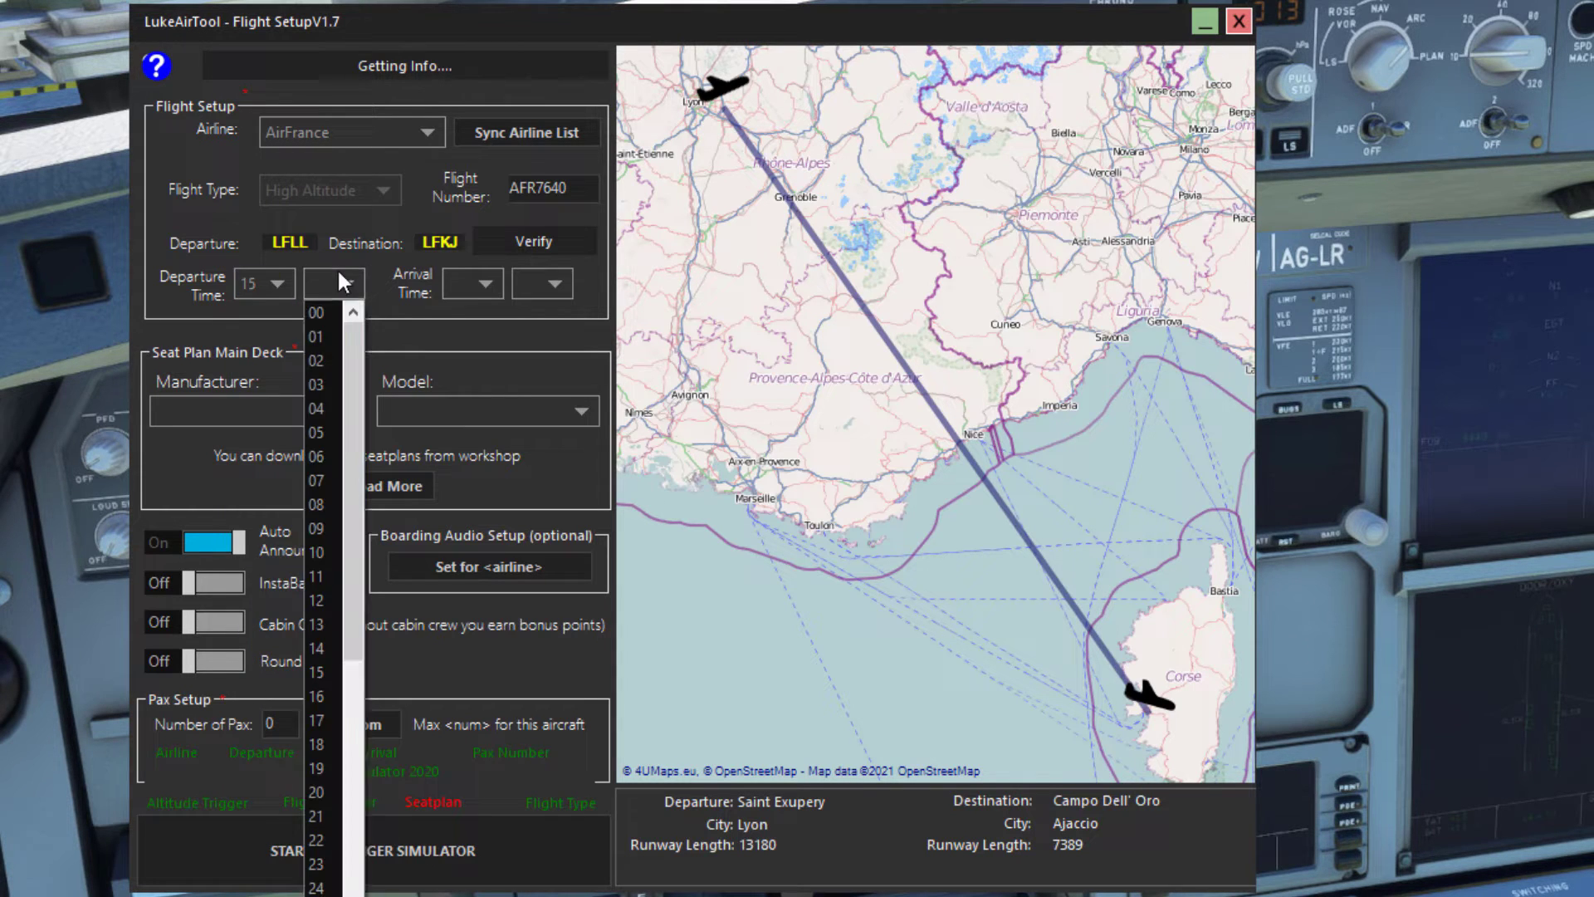
left_click(332, 796)
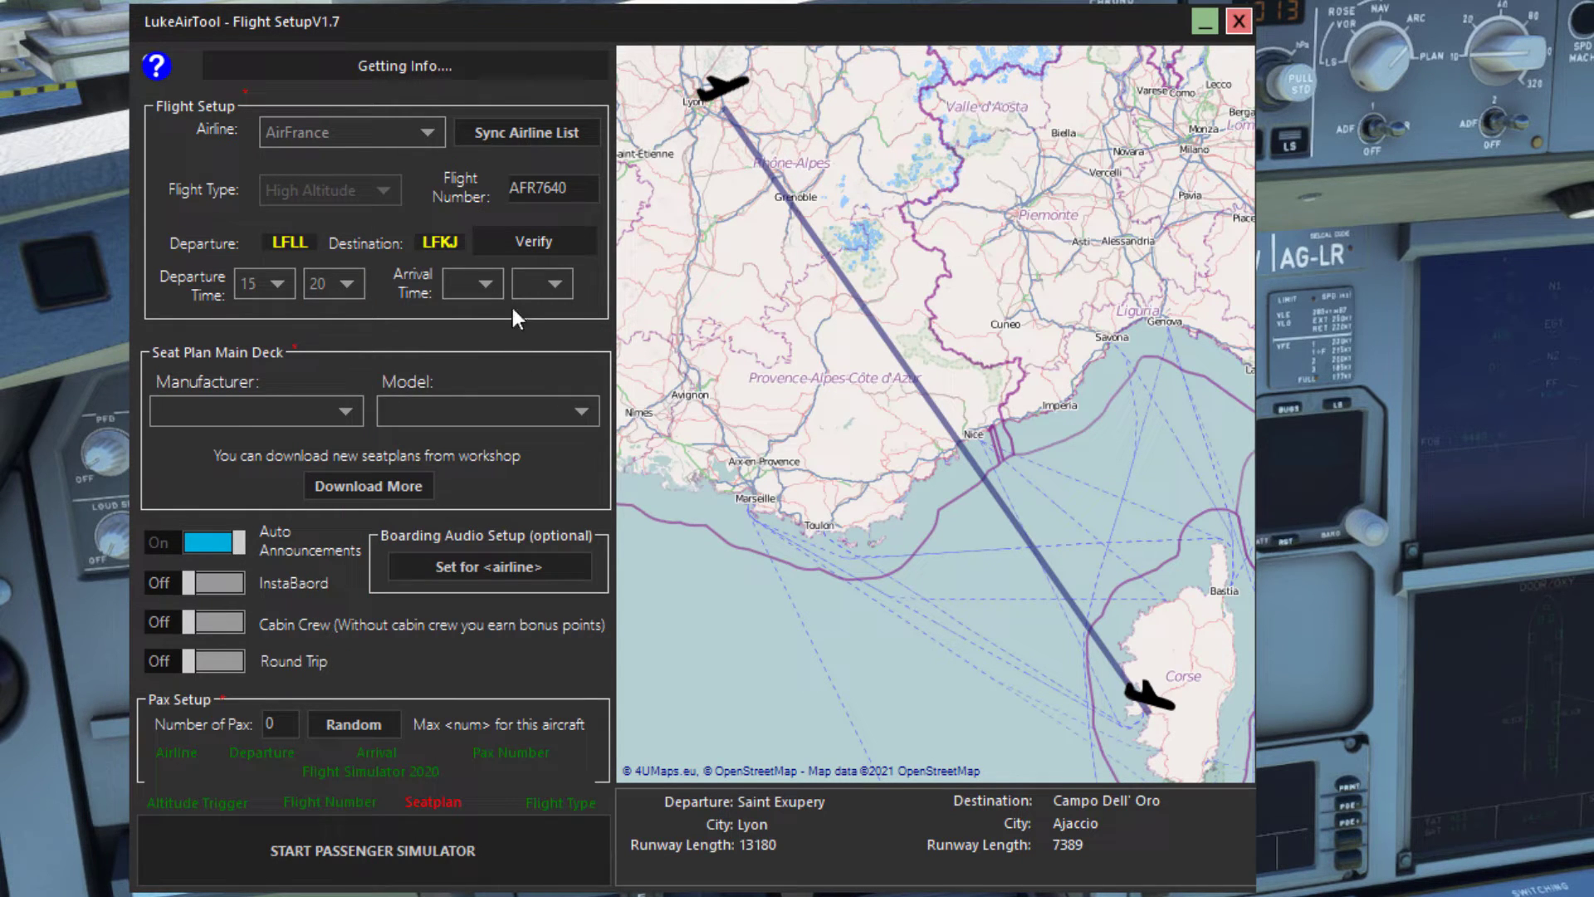
left_click(451, 275)
left_click(478, 699)
left_click(541, 283)
scroll(532, 863, "down", 4)
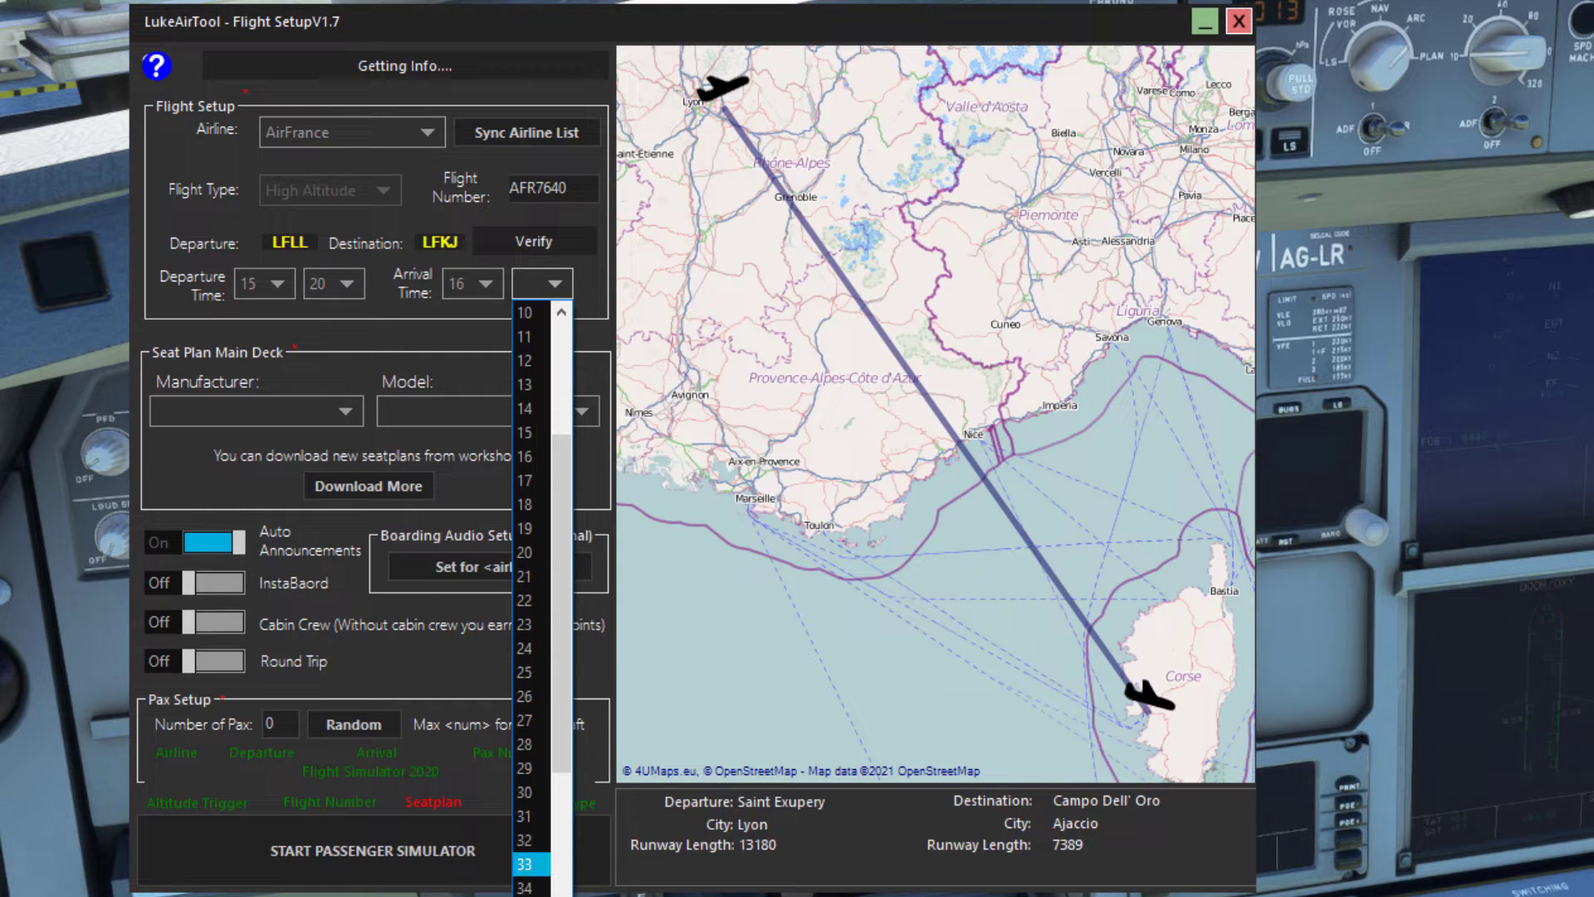